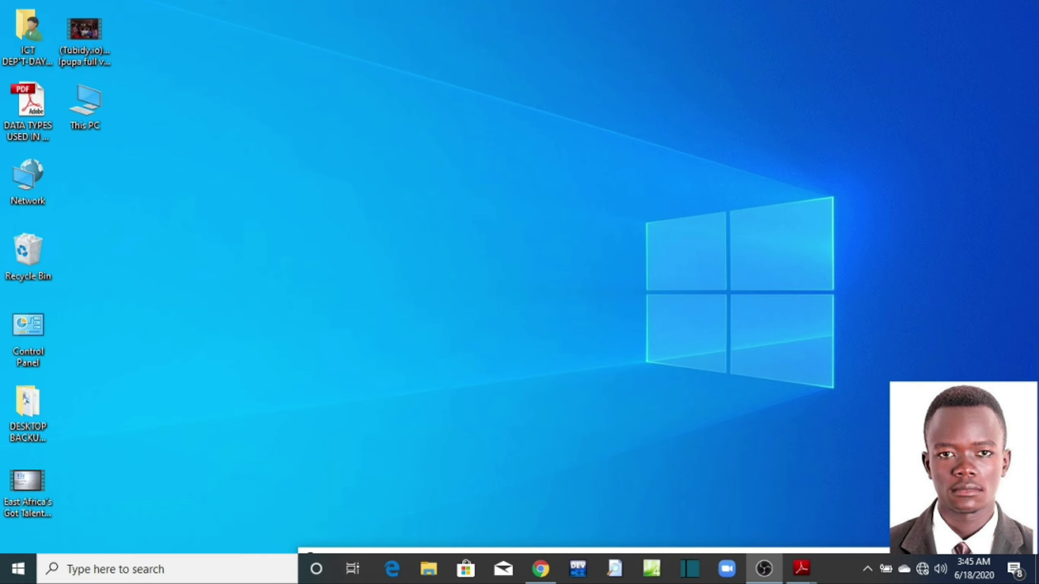
Step: Preview the EXTRA PRACTICE 7.pdf document from its Adobe Reader taskbar thumbnail
{"action": "mouse_move", "coordinate": [804, 568]}
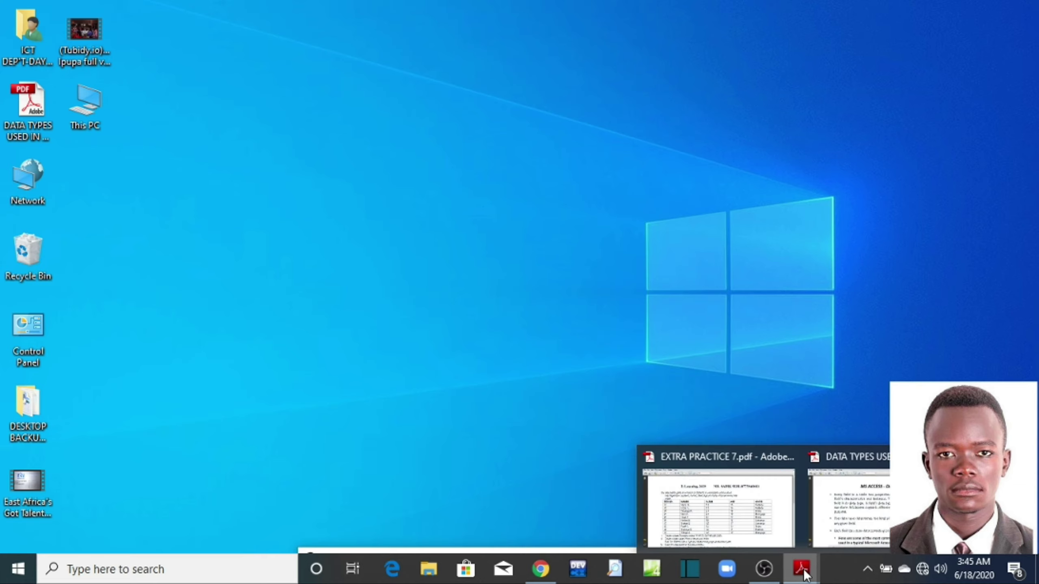
{"action": "mouse_move", "coordinate": [769, 517]}
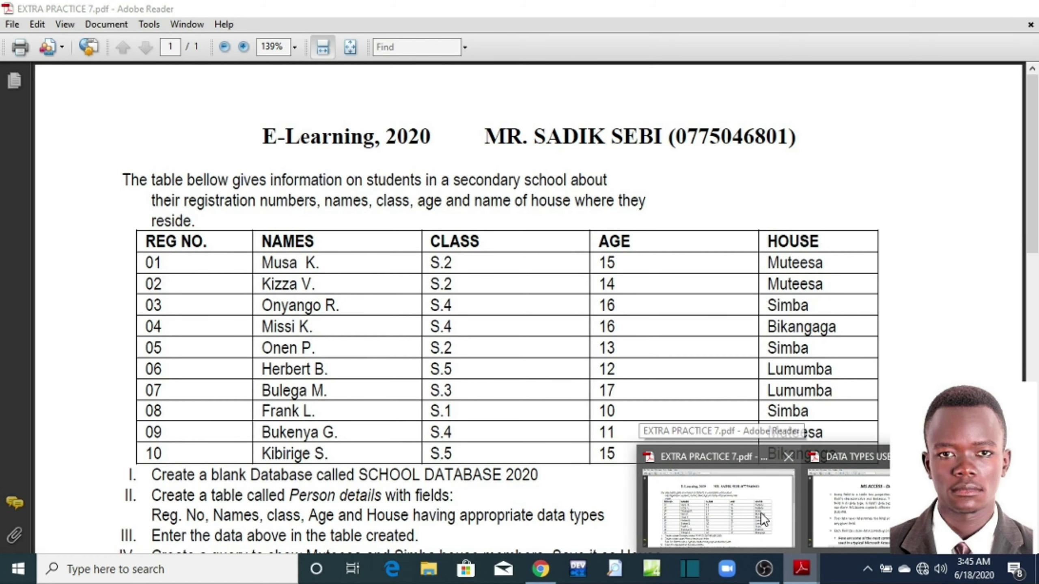
Step: Bring EXTRA PRACTICE 7.pdf to the front and review the student table and task I's SCHOOL DATABASE 2020
{"action": "left_click", "coordinate": [761, 516]}
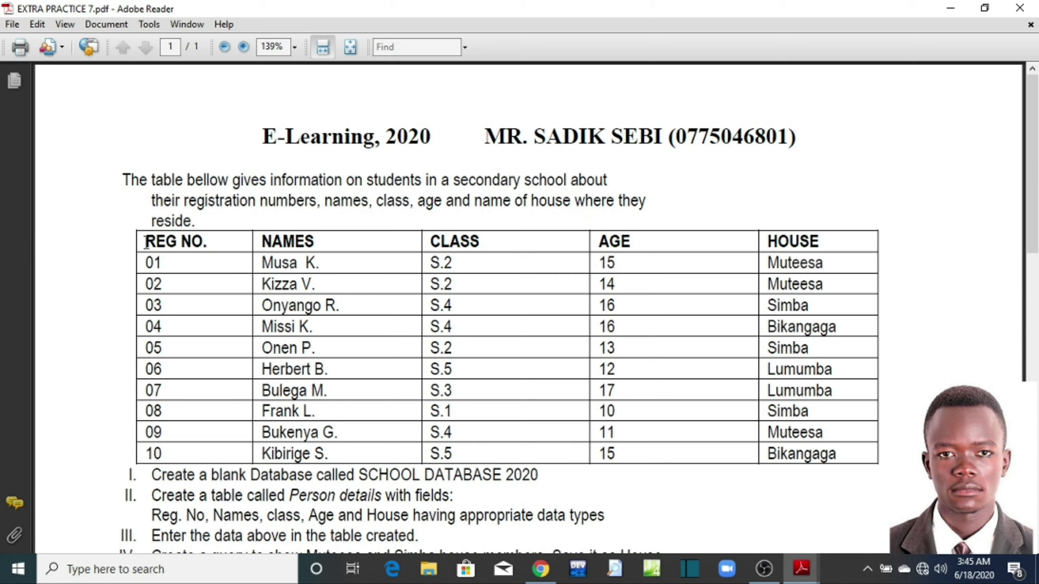
{"action": "left_click_drag", "start_coordinate": [147, 242], "coordinate": [853, 455]}
{"action": "scroll", "coordinate": [190, 299], "scroll_direction": "down", "scroll_amount": 3}
{"action": "left_click", "coordinate": [191, 299]}
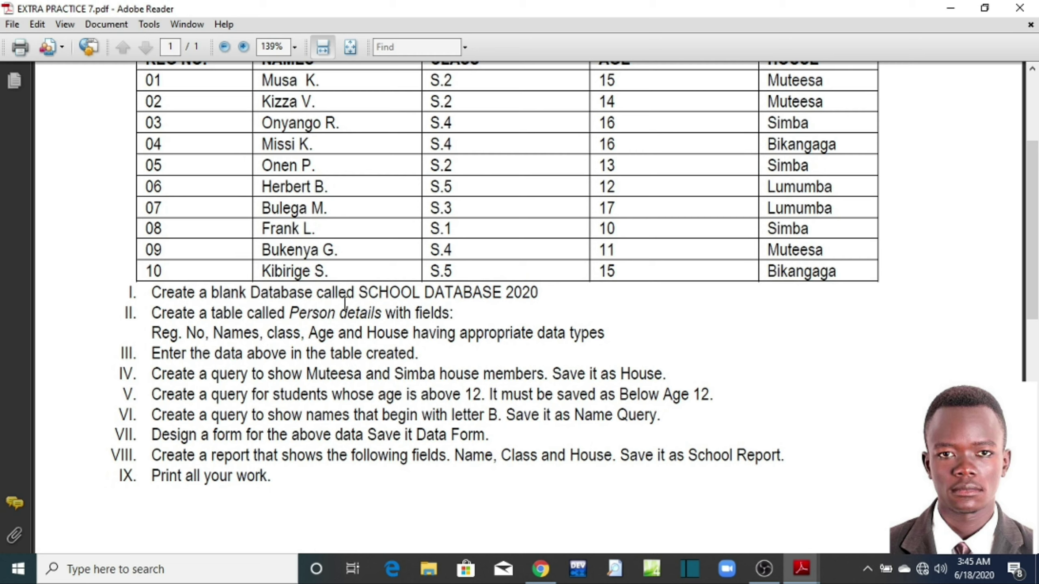
{"action": "left_click_drag", "start_coordinate": [368, 292], "coordinate": [538, 305]}
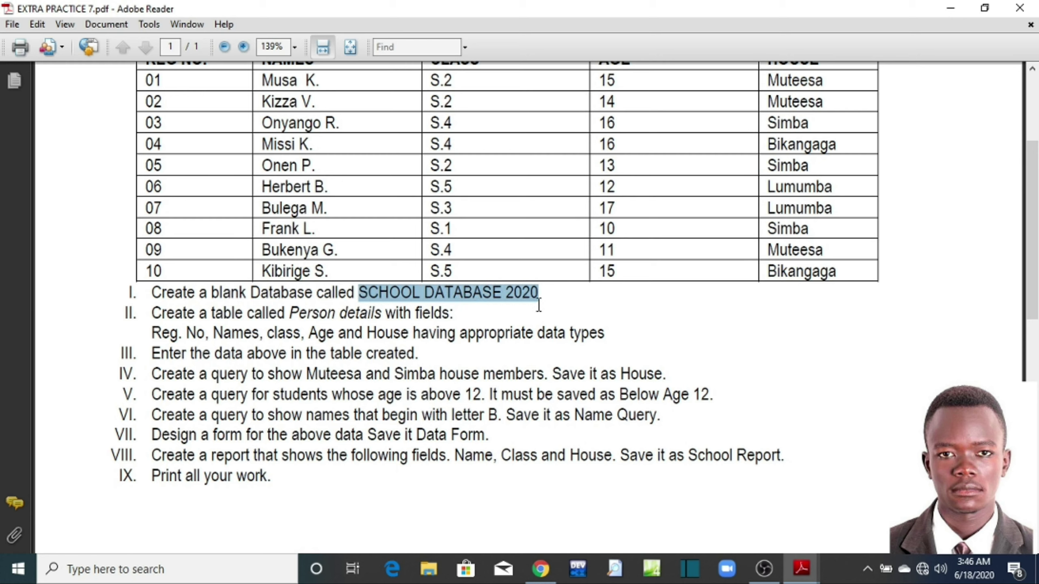
{"action": "left_click", "coordinate": [424, 296]}
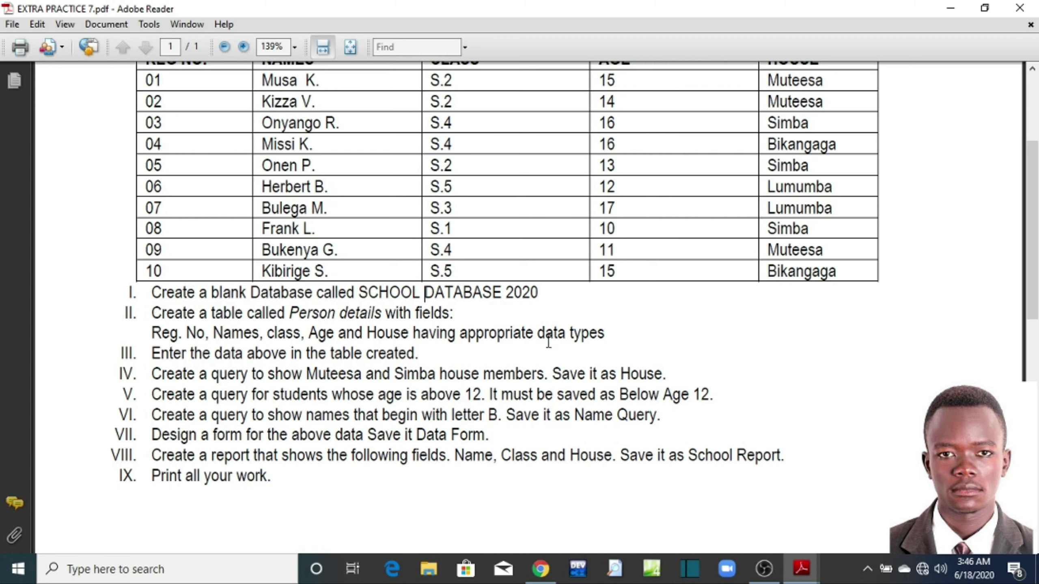
Step: Highlight 'data types' in task II, then minimize the EXTRA PRACTICE 7.pdf window
{"action": "left_click_drag", "start_coordinate": [561, 337], "coordinate": [595, 345]}
{"action": "left_click", "coordinate": [594, 344]}
{"action": "scroll", "coordinate": [594, 347], "scroll_direction": "up", "scroll_amount": 2}
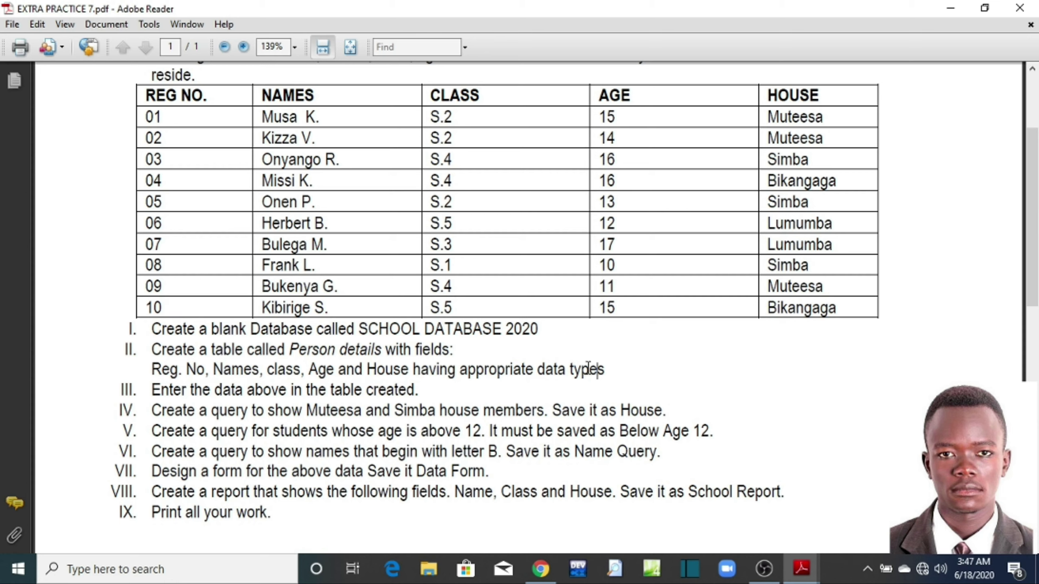
{"action": "left_click_drag", "start_coordinate": [607, 373], "coordinate": [543, 384]}
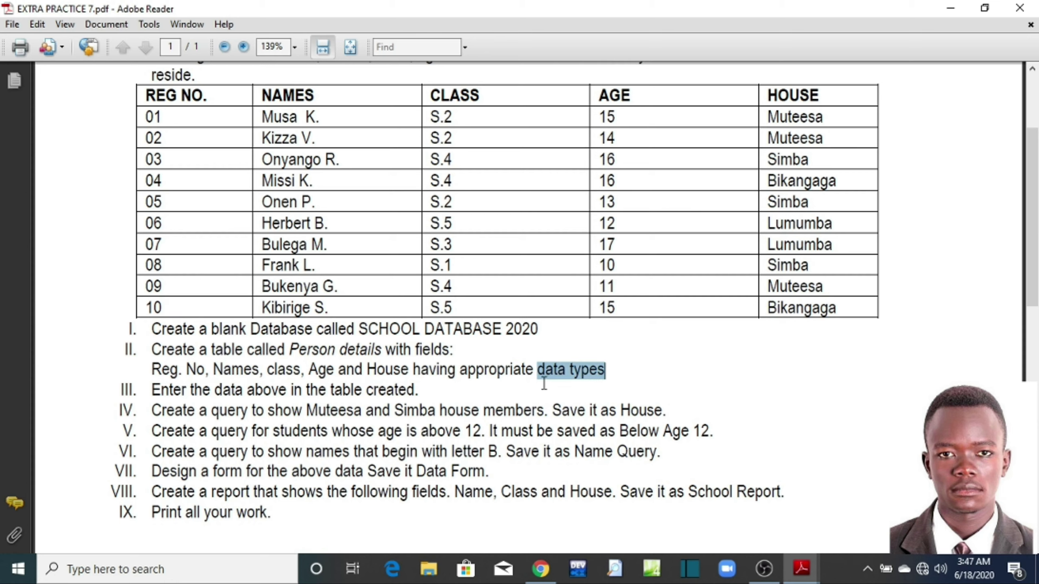
{"action": "left_click", "coordinate": [540, 384]}
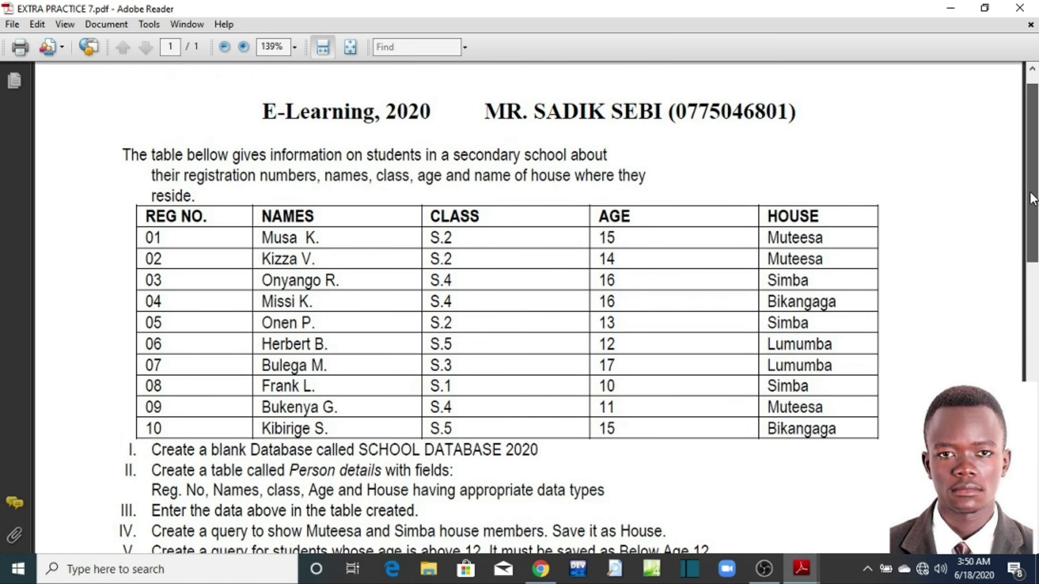
{"action": "left_click_drag", "start_coordinate": [1033, 199], "coordinate": [1033, 207]}
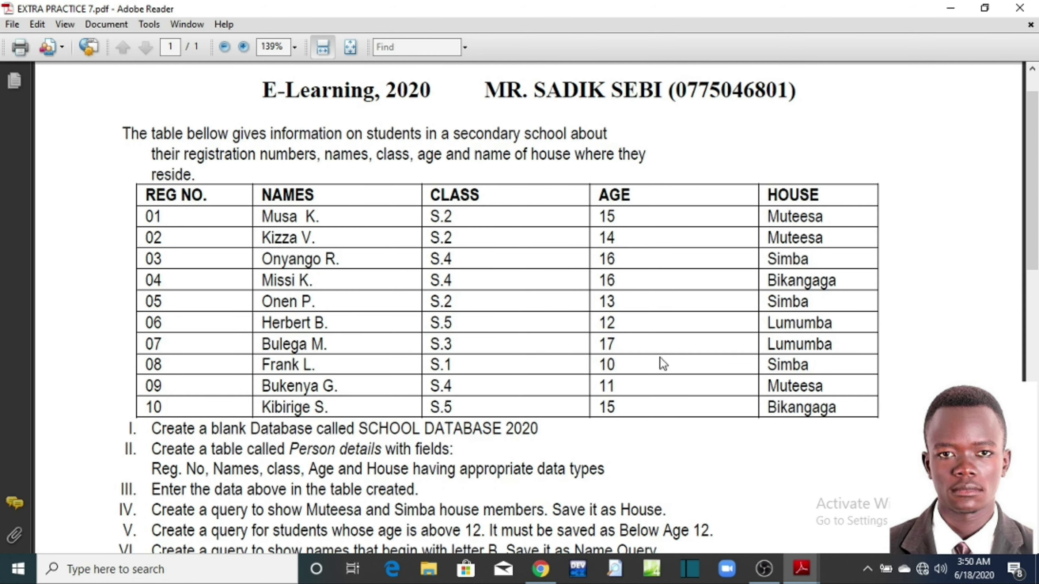
{"action": "left_click", "coordinate": [950, 9]}
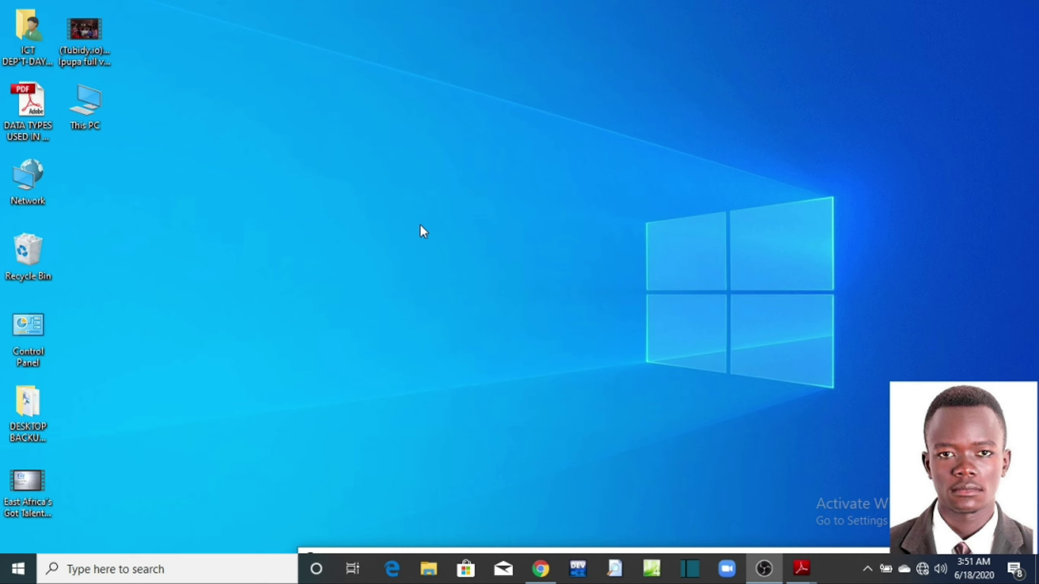
Step: Launch Microsoft Access 2010 by searching 'ACCE' from the Start menu
{"action": "key", "text": "super"}
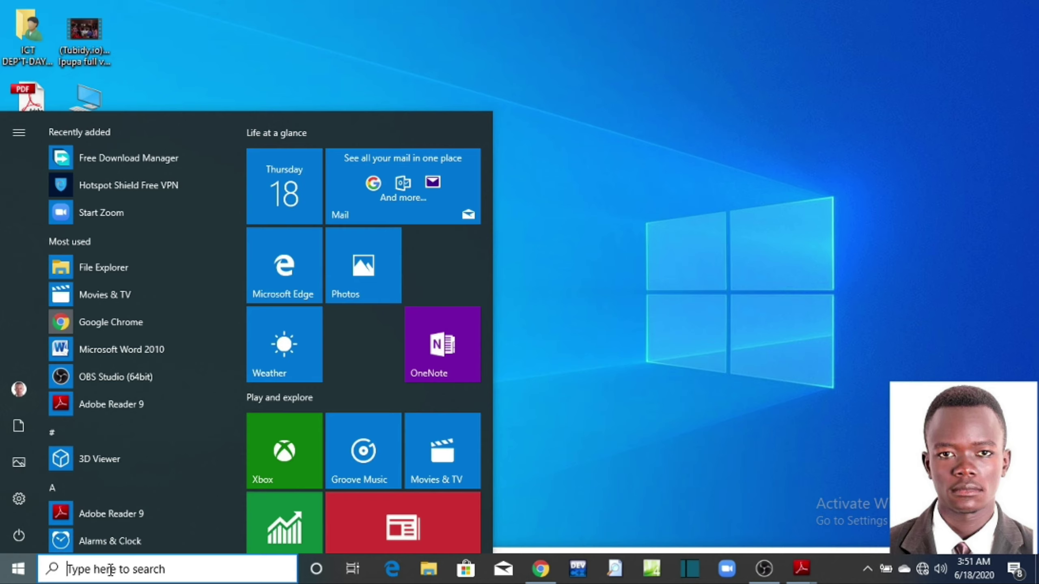
{"action": "type", "text": "A"}
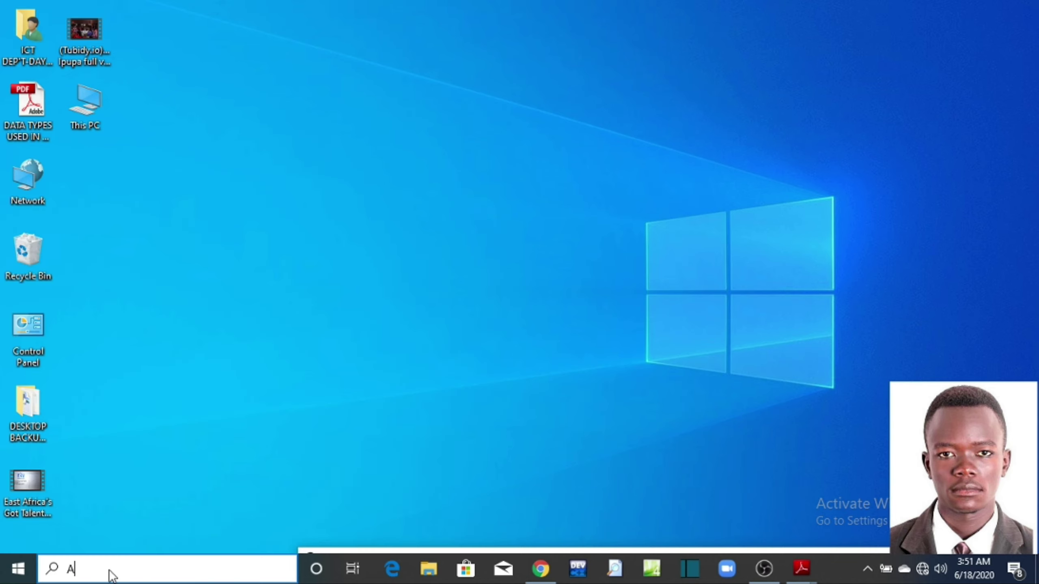
{"action": "type", "text": "CE"}
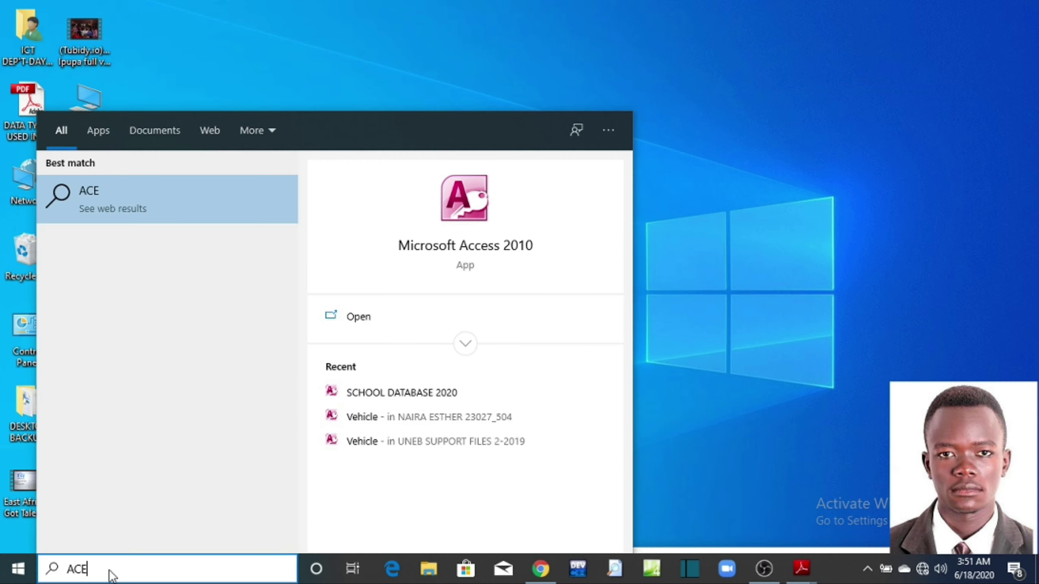
{"action": "key", "text": "BackSpace"}
{"action": "type", "text": "CE"}
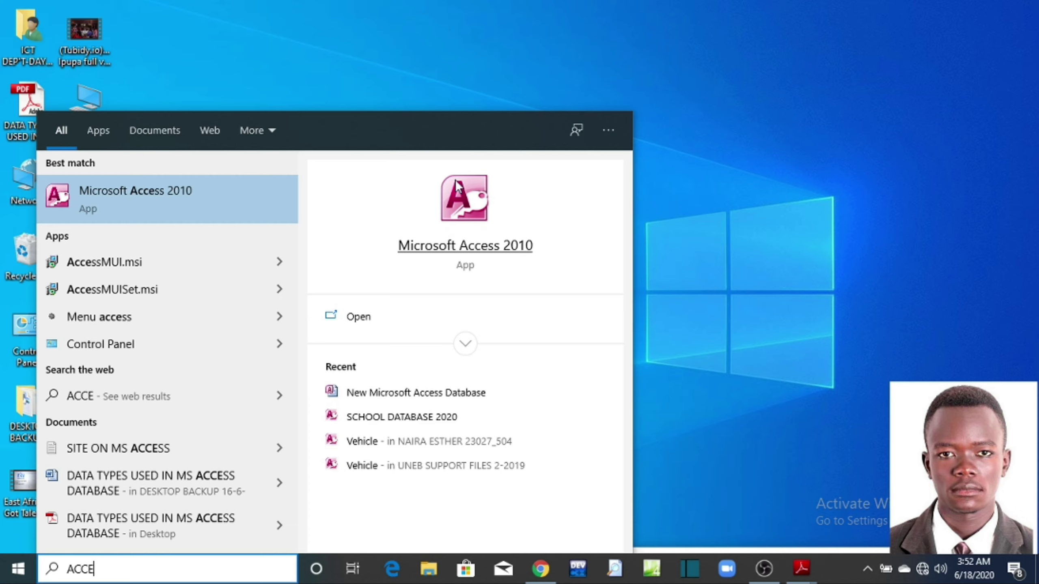
{"action": "left_click", "coordinate": [105, 213]}
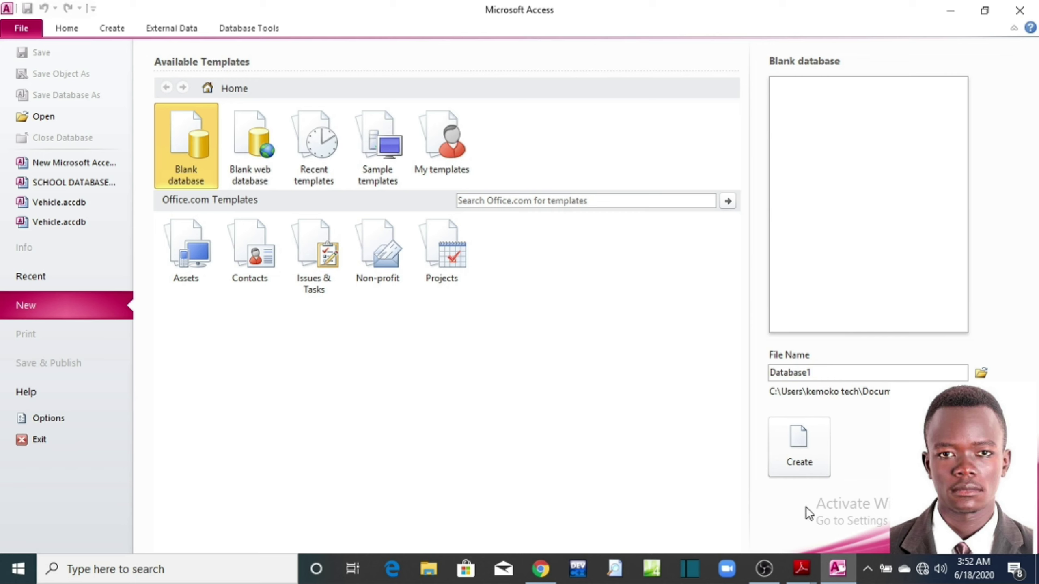
Step: Switch to EXTRA PRACTICE 7.pdf, minimize it, and close Access without creating a database
{"action": "left_click", "coordinate": [811, 577]}
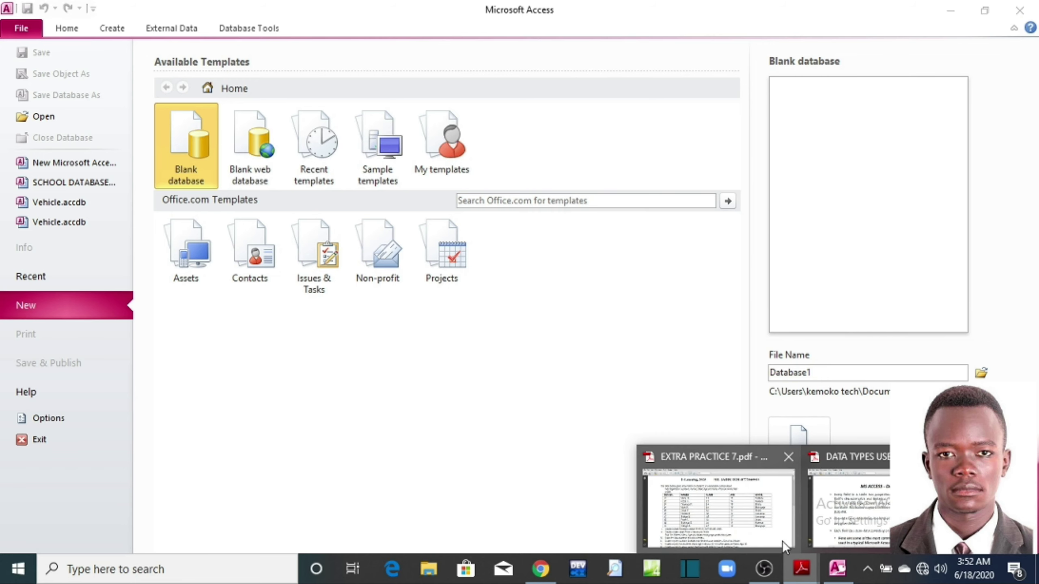
{"action": "left_click", "coordinate": [776, 532]}
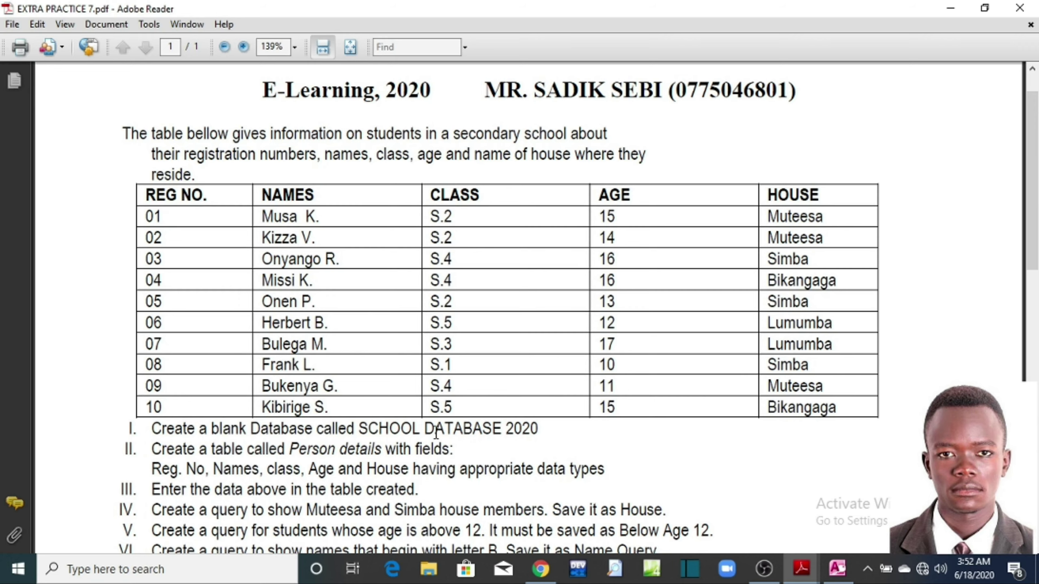
{"action": "left_click", "coordinate": [950, 8]}
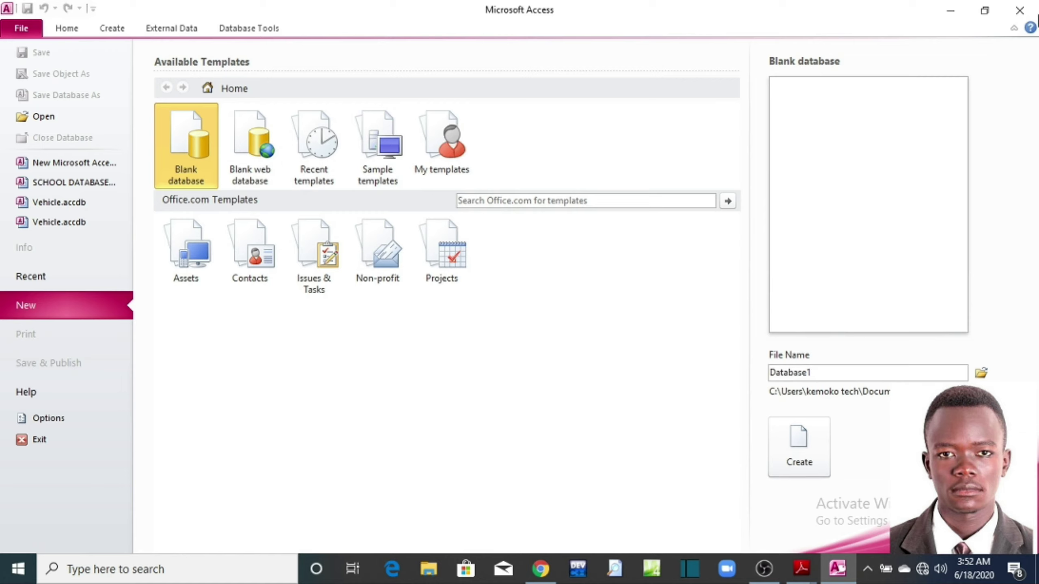
{"action": "left_click", "coordinate": [1019, 10]}
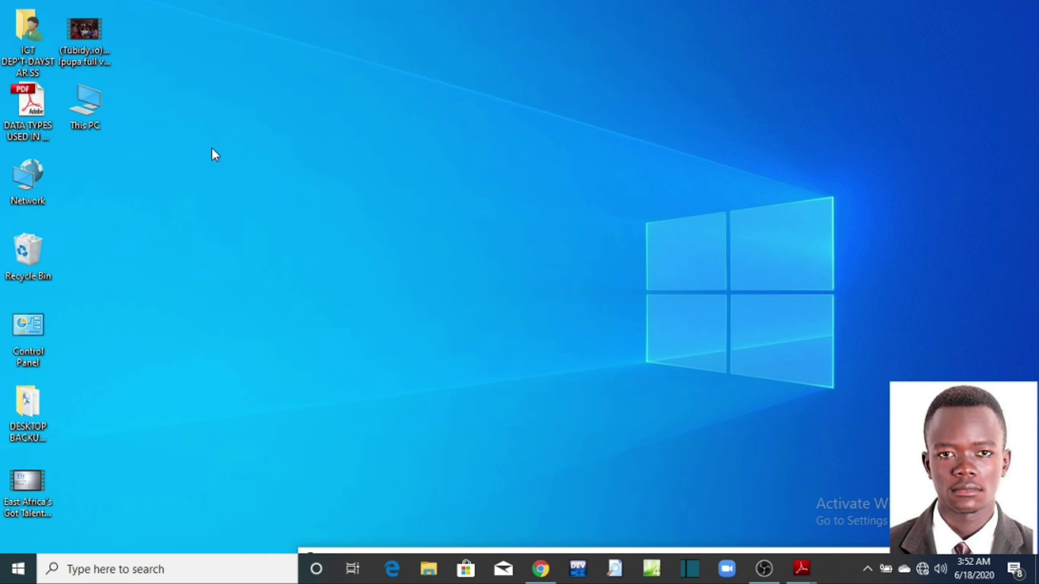
Step: Create a new Microsoft Access Database file on the desktop from the right-click New menu
{"action": "right_click", "coordinate": [225, 125]}
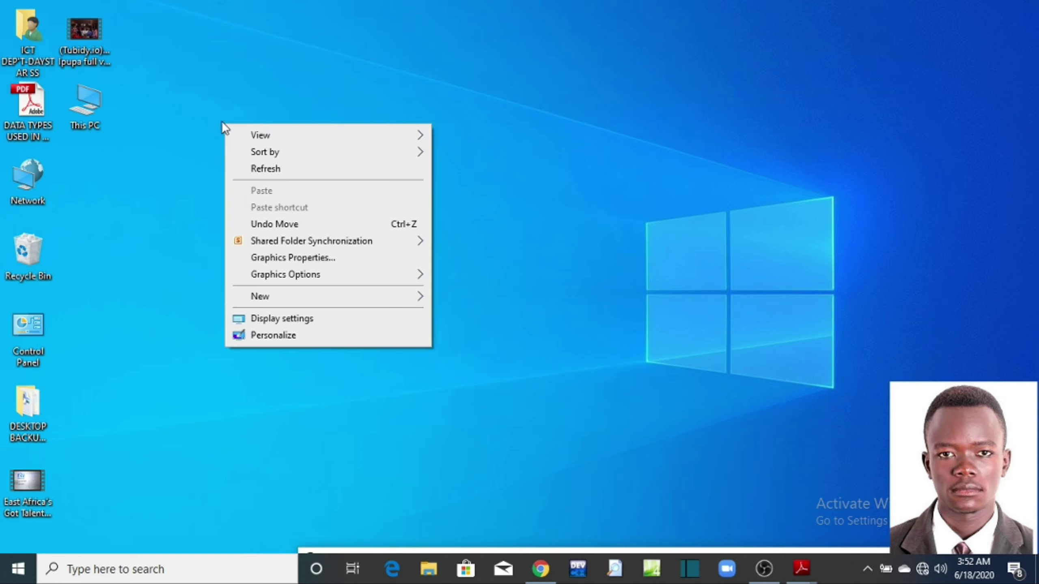
{"action": "left_click", "coordinate": [204, 114]}
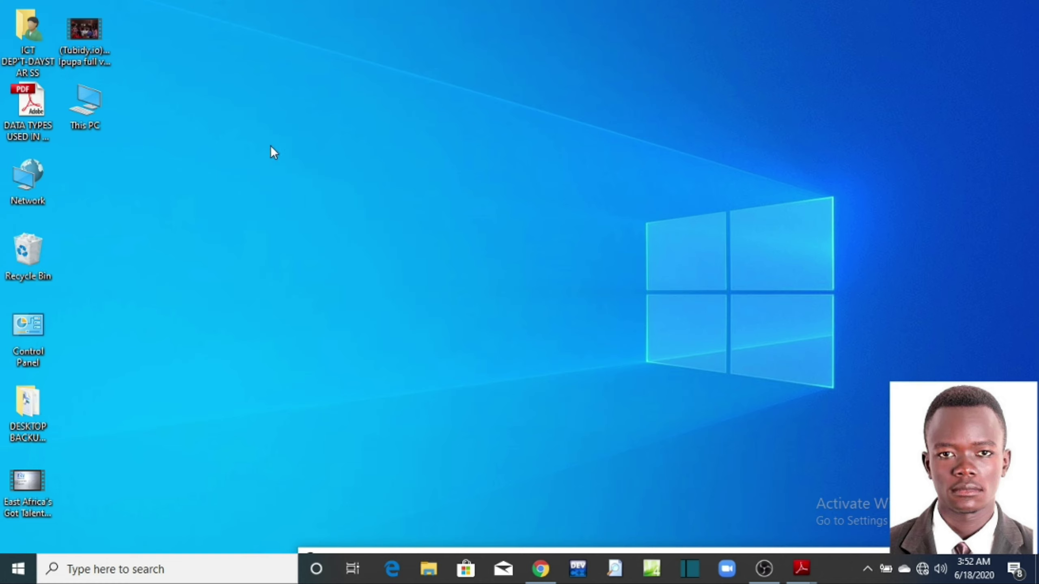
{"action": "right_click", "coordinate": [355, 168]}
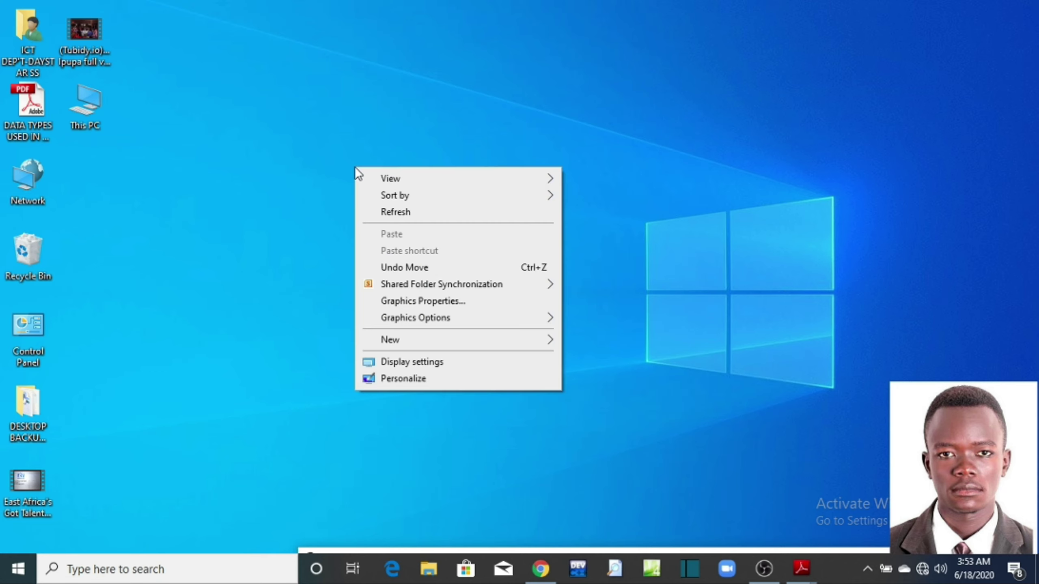
{"action": "mouse_move", "coordinate": [461, 340]}
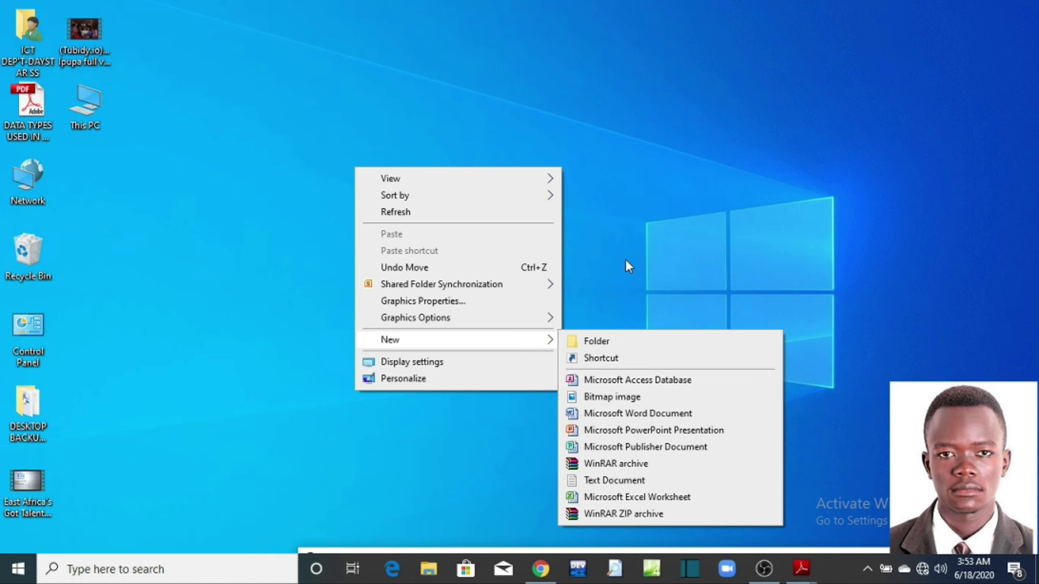
{"action": "left_click", "coordinate": [627, 228]}
{"action": "right_click", "coordinate": [347, 150]}
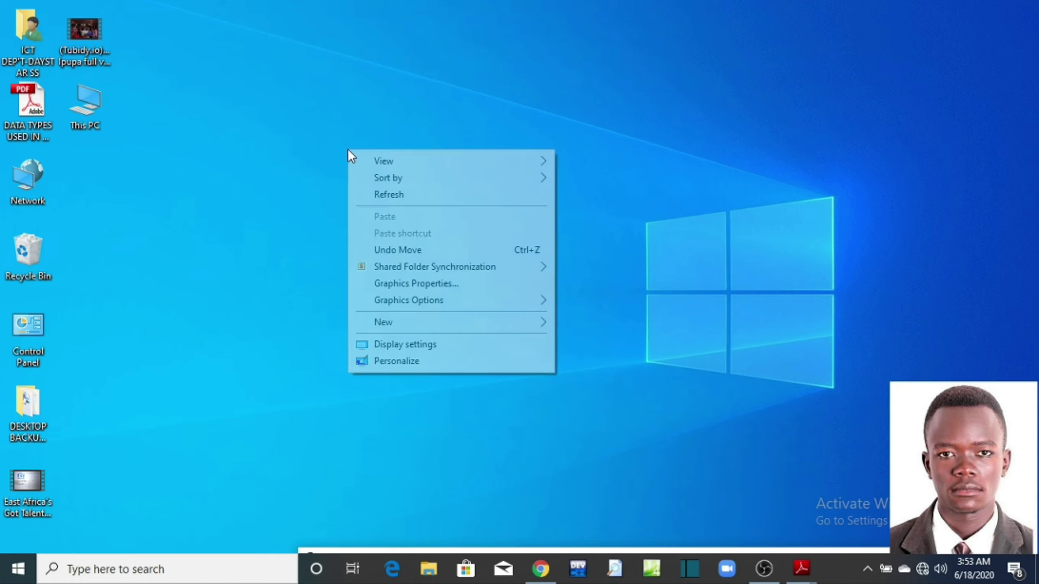
{"action": "mouse_move", "coordinate": [436, 325]}
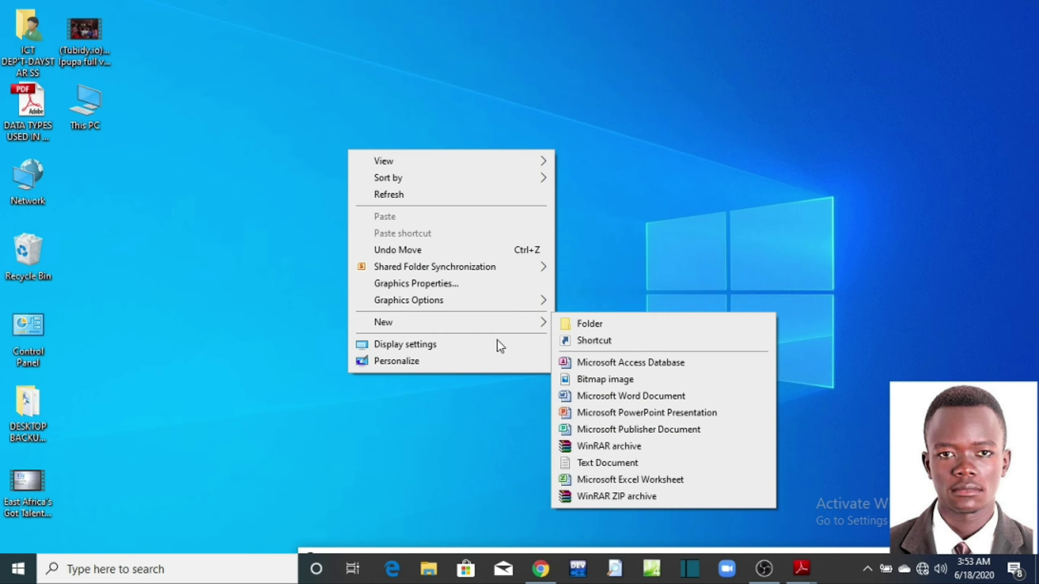
{"action": "left_click", "coordinate": [650, 366]}
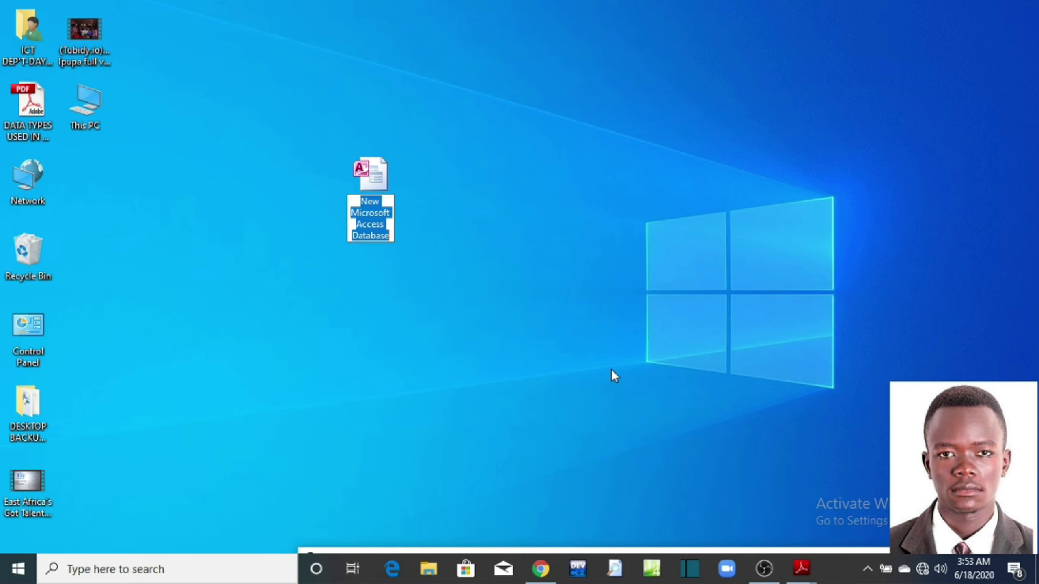
Step: Rename the new file to SCHOOL DATABASE 2020 and move it higher on the desktop
{"action": "type", "text": "SCH"}
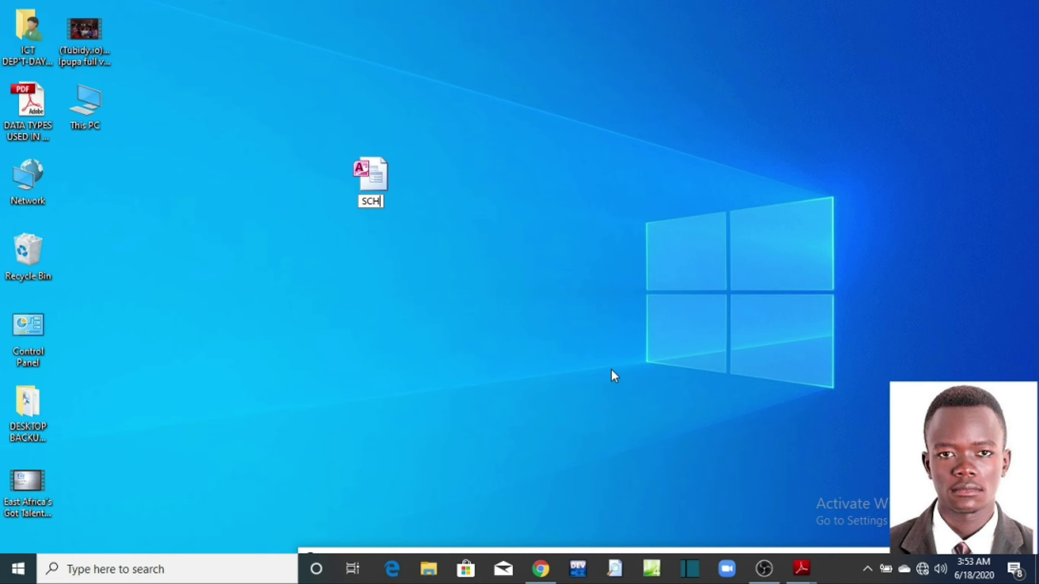
{"action": "type", "text": "OOL DATABASE"}
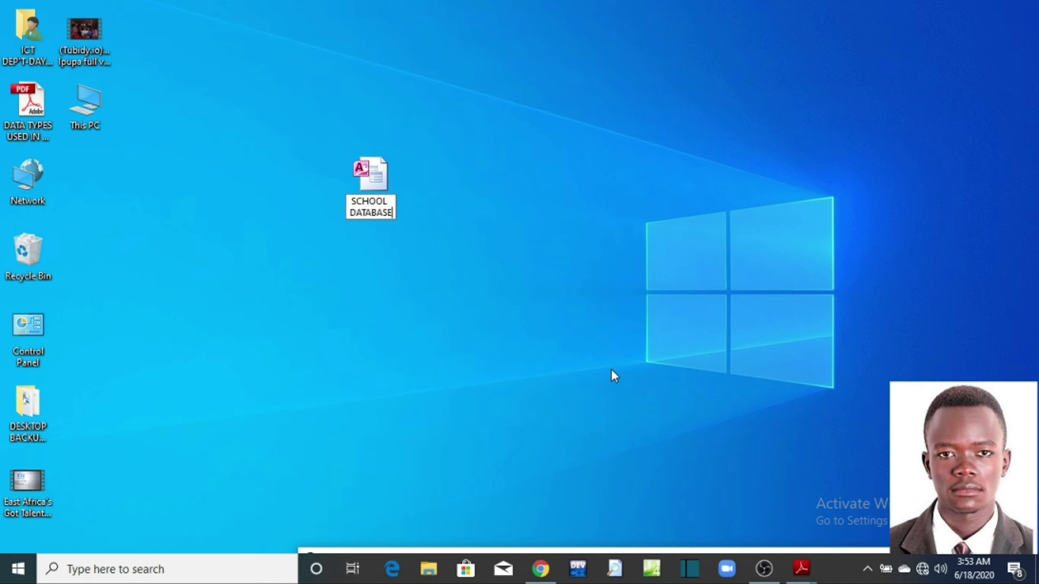
{"action": "type", "text": " 2020"}
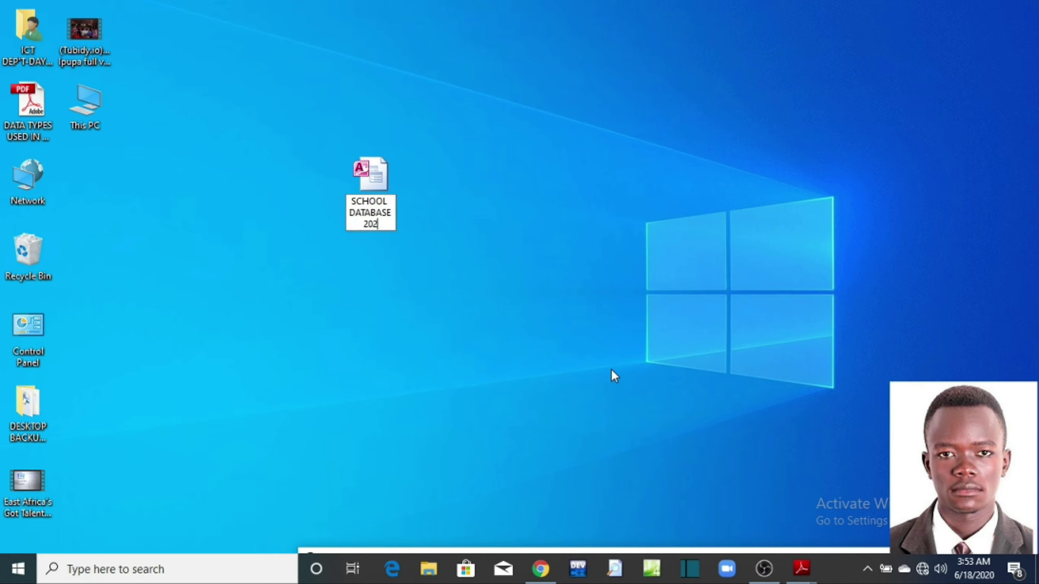
{"action": "key", "text": "Return"}
{"action": "left_click", "coordinate": [539, 235]}
{"action": "left_click_drag", "start_coordinate": [368, 182], "coordinate": [429, 108]}
{"action": "left_click", "coordinate": [503, 182]}
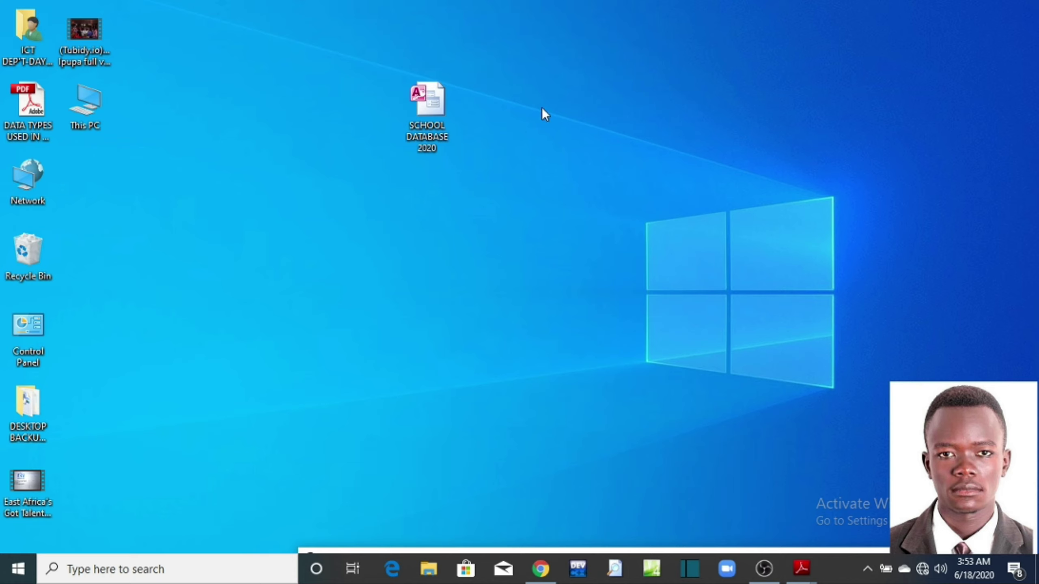
Step: Delete the SCHOOL DATABASE 2020 file from the desktop
{"action": "double_click", "coordinate": [435, 105]}
{"action": "right_click", "coordinate": [436, 105]}
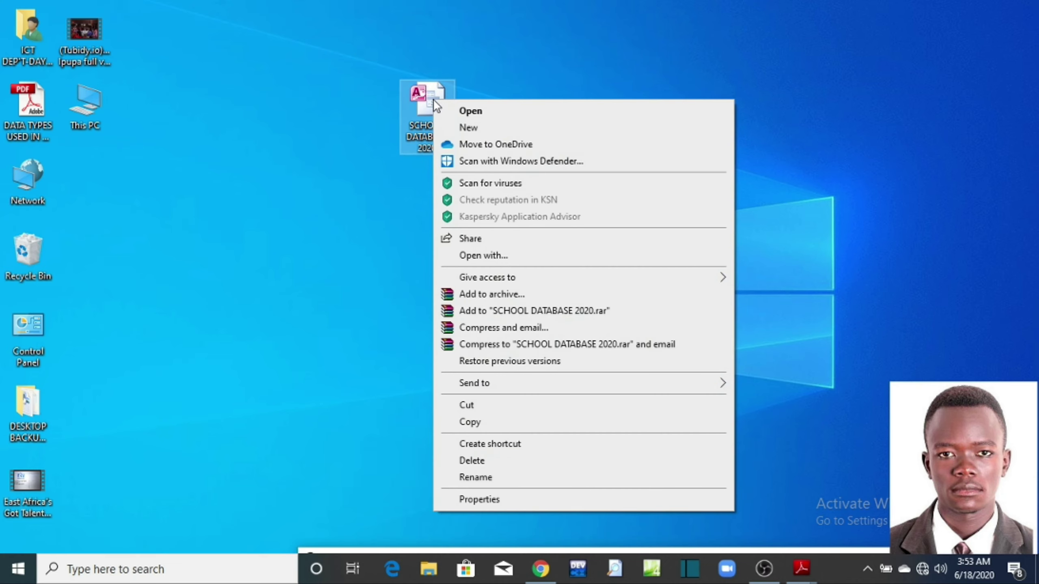
{"action": "left_click", "coordinate": [493, 463]}
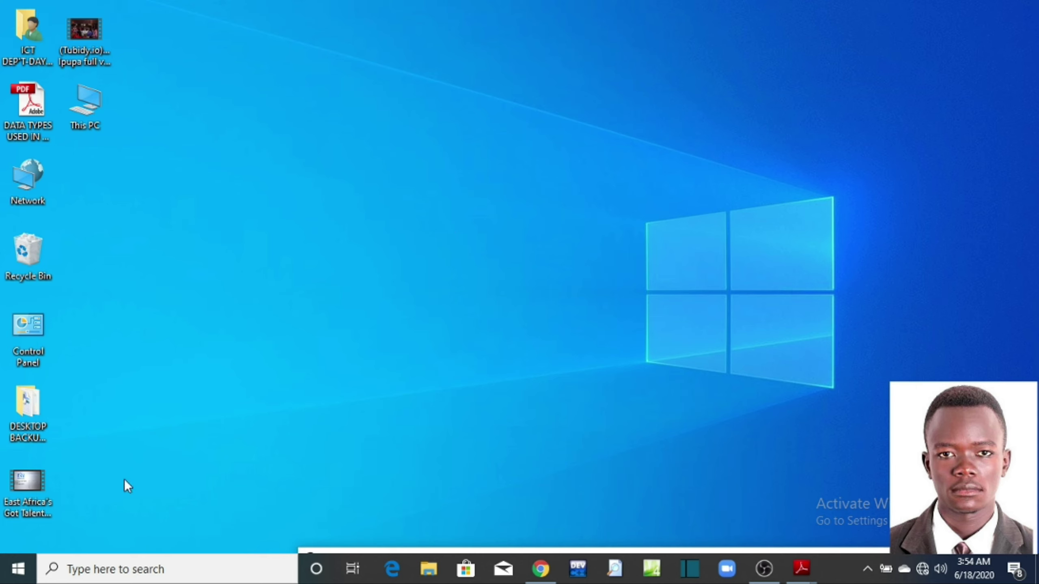
Step: Launch Microsoft Access 2010 by searching 'ACCESS' from the Start button
{"action": "left_click", "coordinate": [15, 575]}
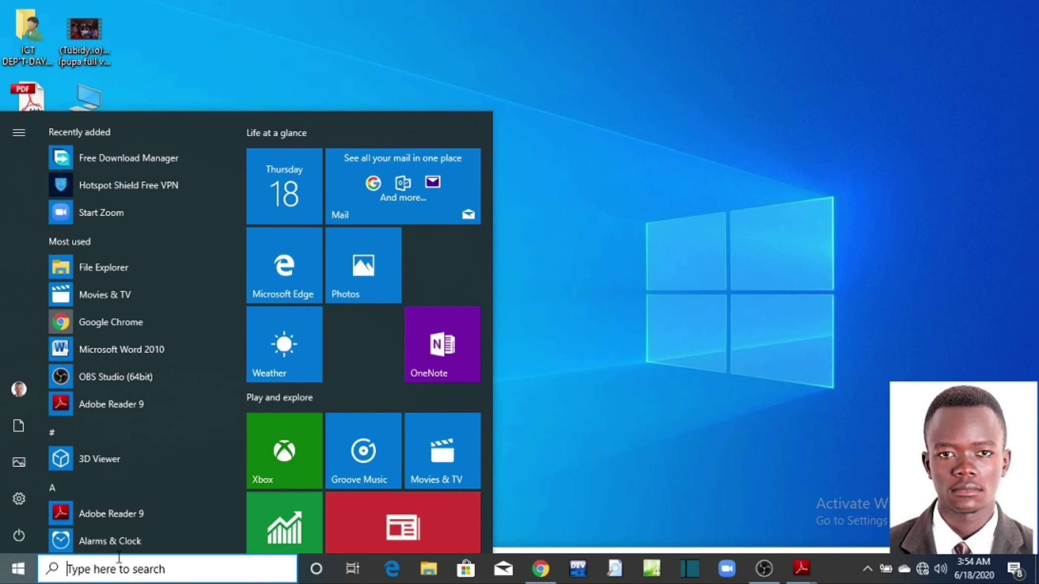
{"action": "type", "text": "A"}
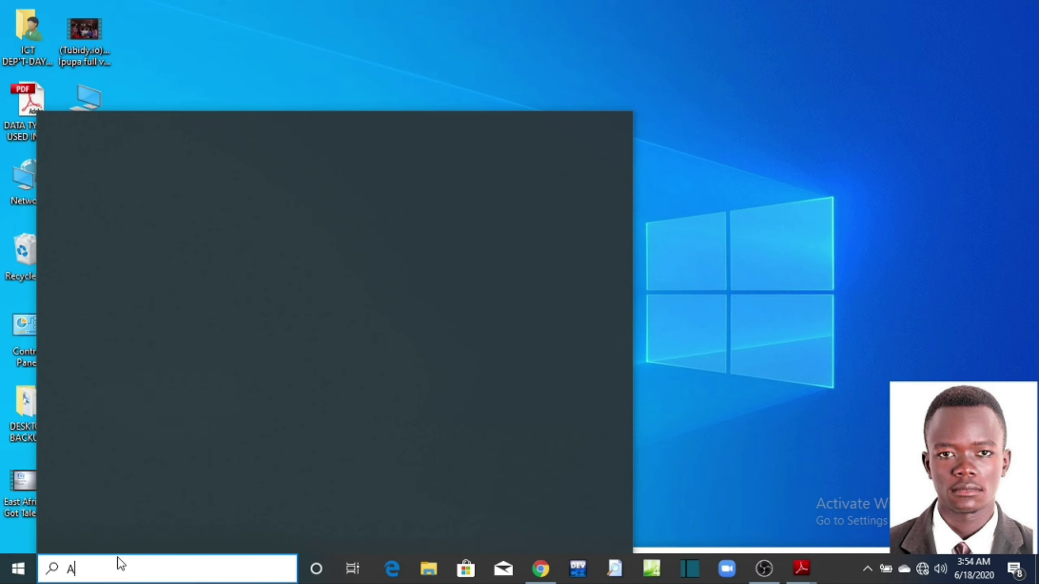
{"action": "type", "text": "CCESS"}
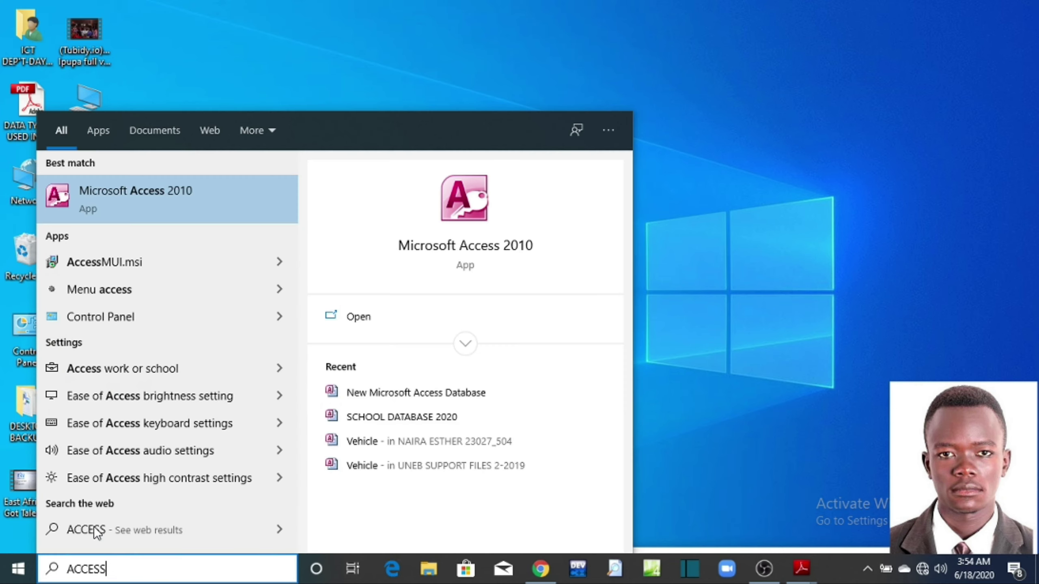
{"action": "left_click", "coordinate": [94, 207]}
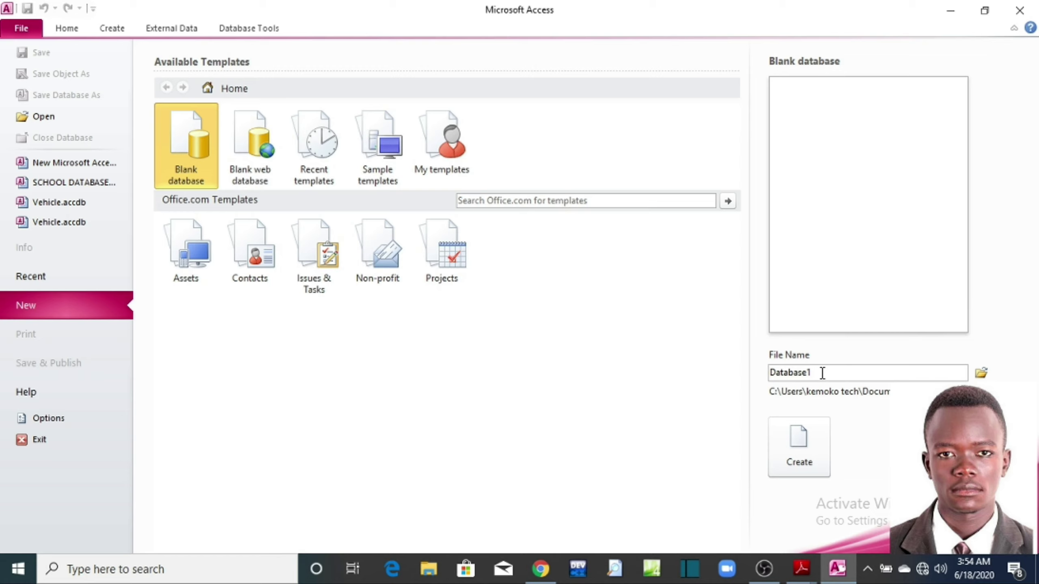
Step: Name the blank database SCHOOL DATABASE 2020 and enlarge the Access window to reveal its save path
{"action": "double_click", "coordinate": [822, 373]}
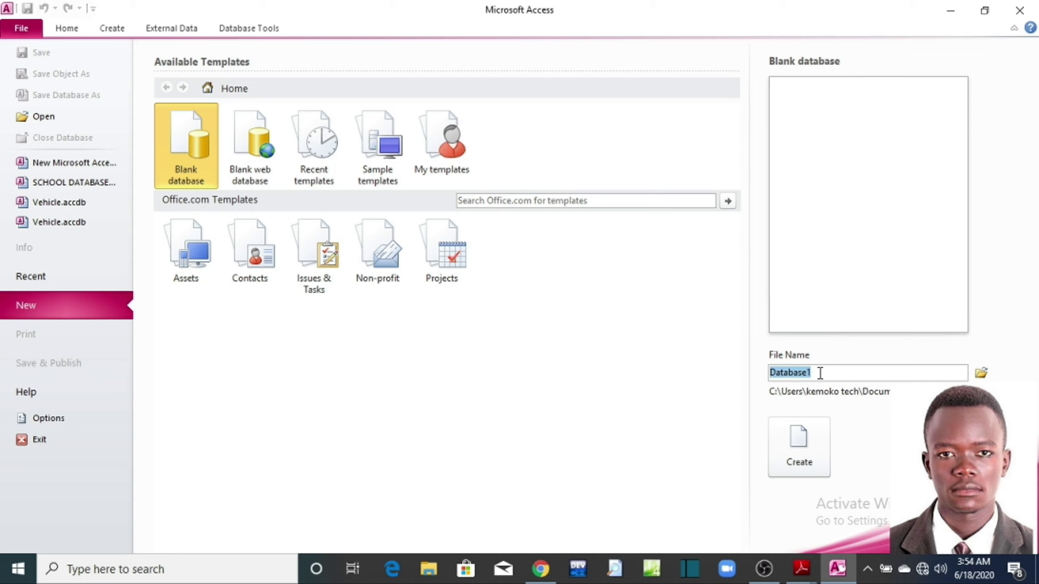
{"action": "type", "text": "SCHOOL DATABASE 2020"}
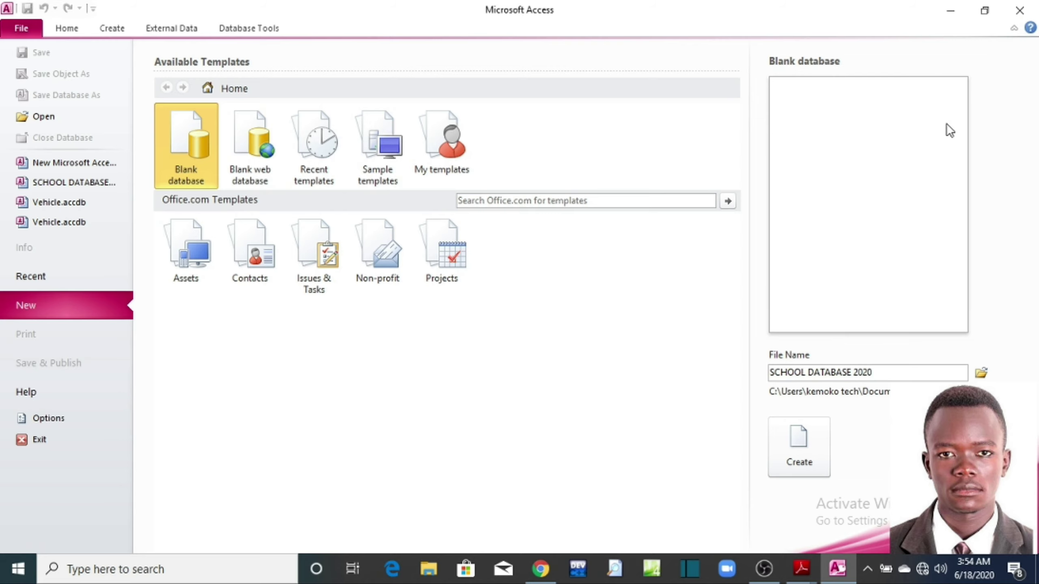
{"action": "left_click", "coordinate": [984, 10]}
{"action": "left_click_drag", "start_coordinate": [733, 100], "coordinate": [583, 29]}
{"action": "left_click", "coordinate": [624, 28]}
{"action": "left_click", "coordinate": [984, 10]}
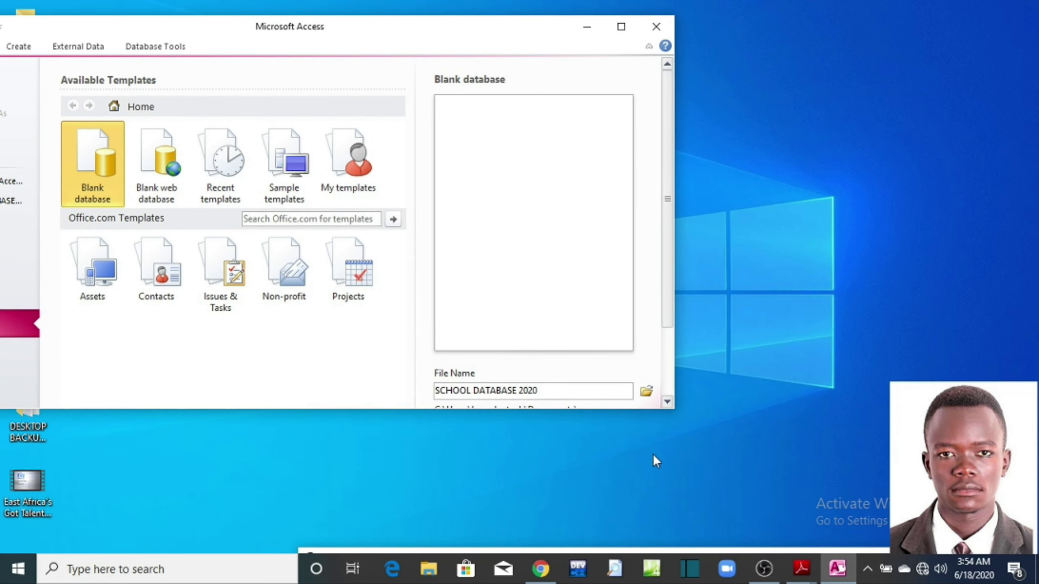
{"action": "left_click_drag", "start_coordinate": [676, 409], "coordinate": [819, 497]}
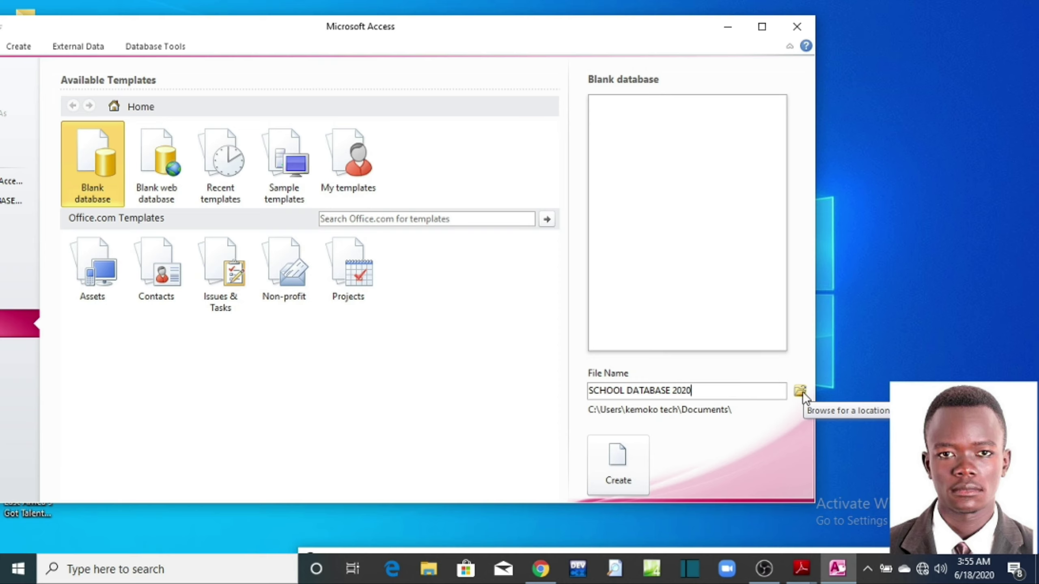
Step: Change the save location of SCHOOL DATABASE 2020.accdb from Documents to the Desktop folder
{"action": "left_click", "coordinate": [801, 390]}
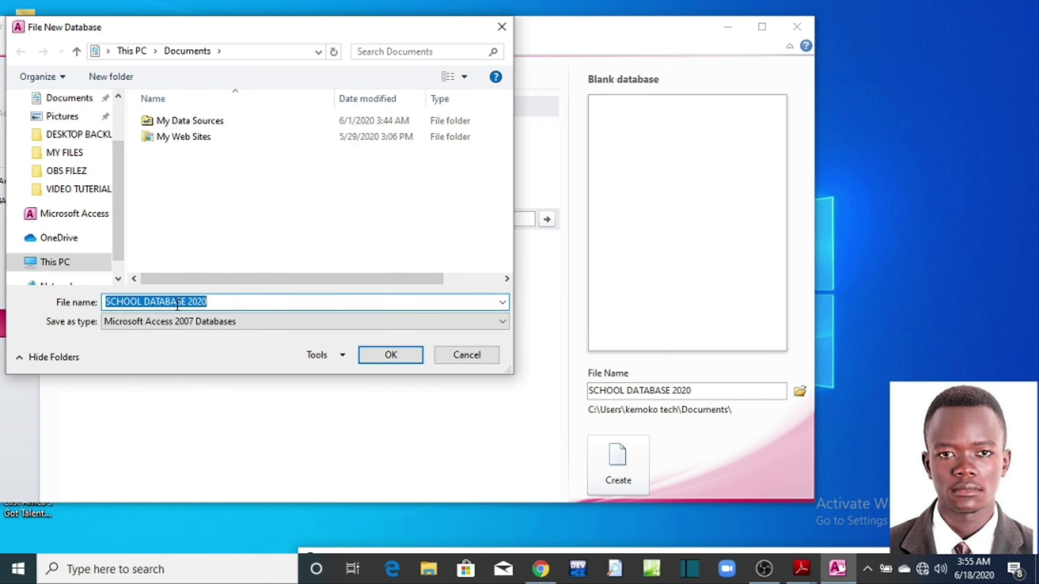
{"action": "left_click", "coordinate": [213, 302]}
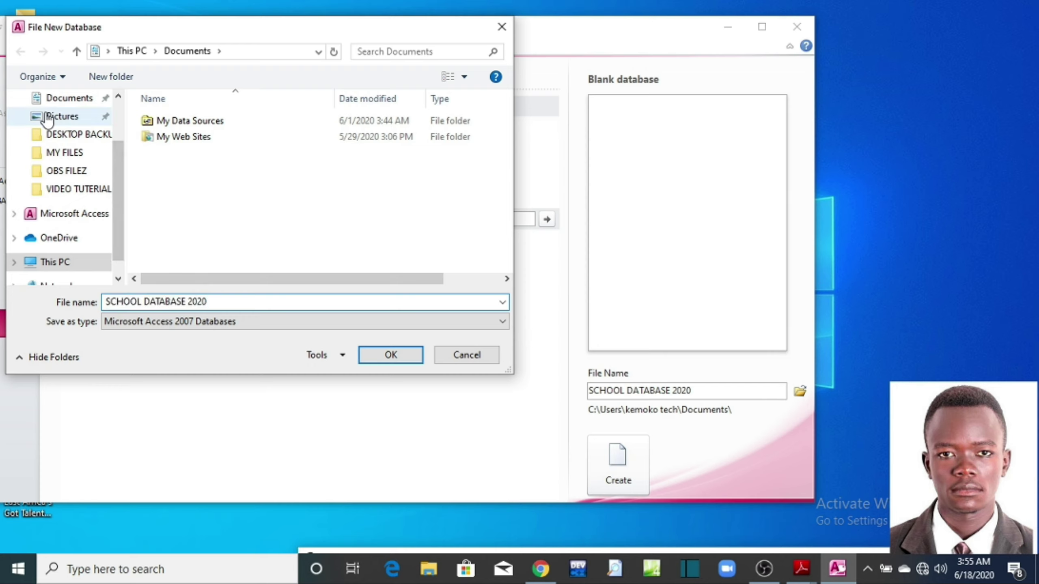
{"action": "left_click_drag", "start_coordinate": [119, 250], "coordinate": [110, 179]}
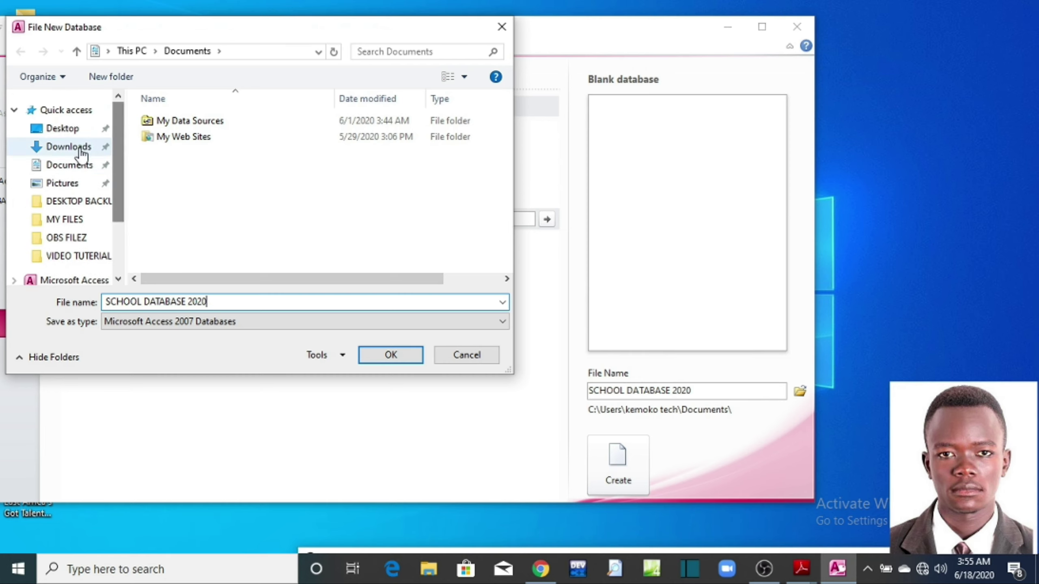
{"action": "left_click", "coordinate": [318, 52]}
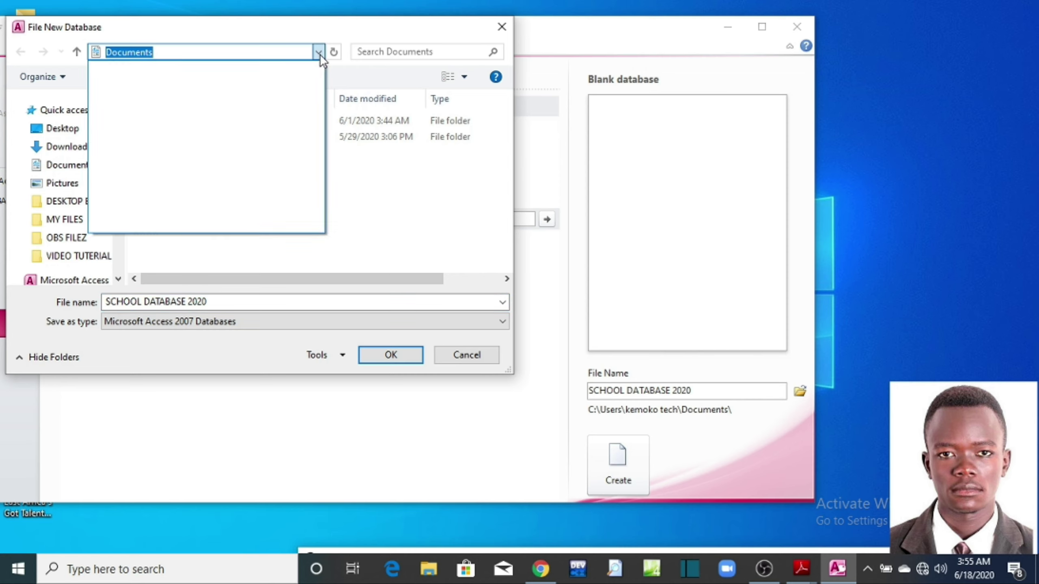
{"action": "left_click", "coordinate": [318, 52]}
{"action": "left_click", "coordinate": [209, 55]}
{"action": "key", "text": "BackSpace"}
{"action": "key", "text": "BackSpace"}
{"action": "key", "text": "BackSpace"}
{"action": "key", "text": "BackSpace"}
{"action": "key", "text": "BackSpace"}
{"action": "key", "text": "BackSpace"}
{"action": "key", "text": "BackSpace"}
{"action": "key", "text": "BackSpace"}
{"action": "key", "text": "BackSpace"}
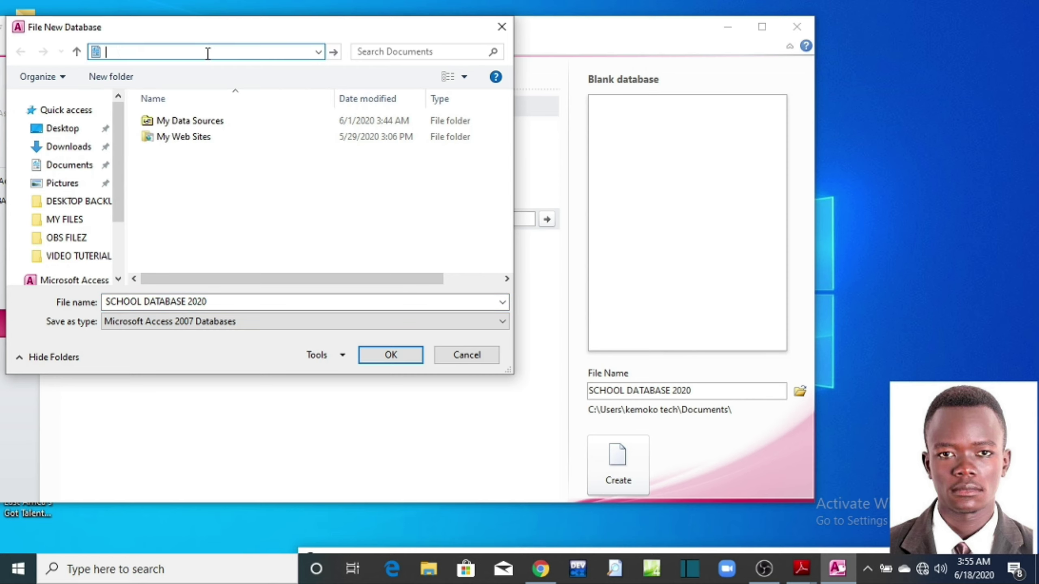
{"action": "type", "text": "DES"}
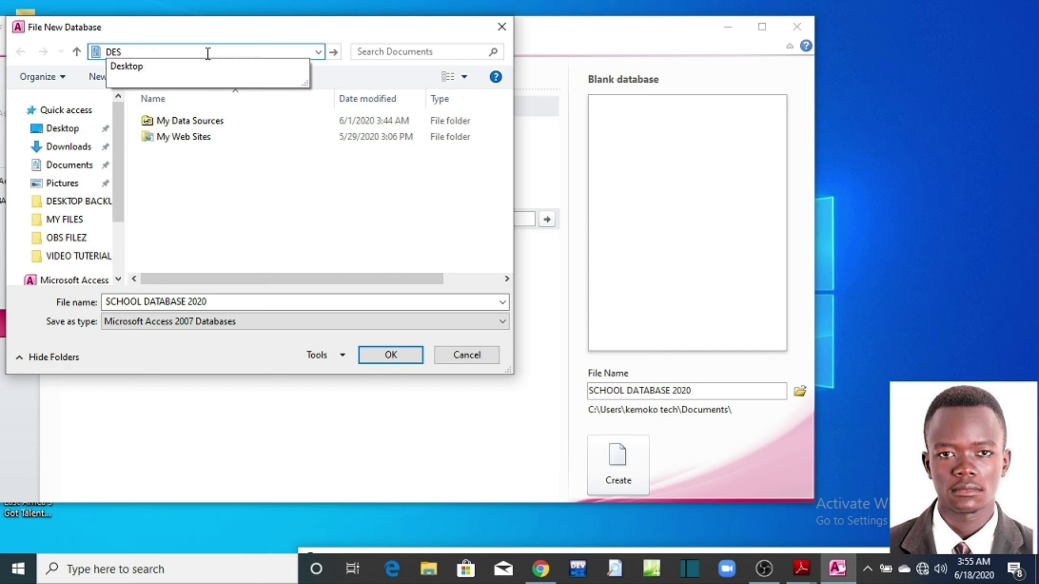
{"action": "type", "text": "K"}
{"action": "left_click", "coordinate": [129, 66]}
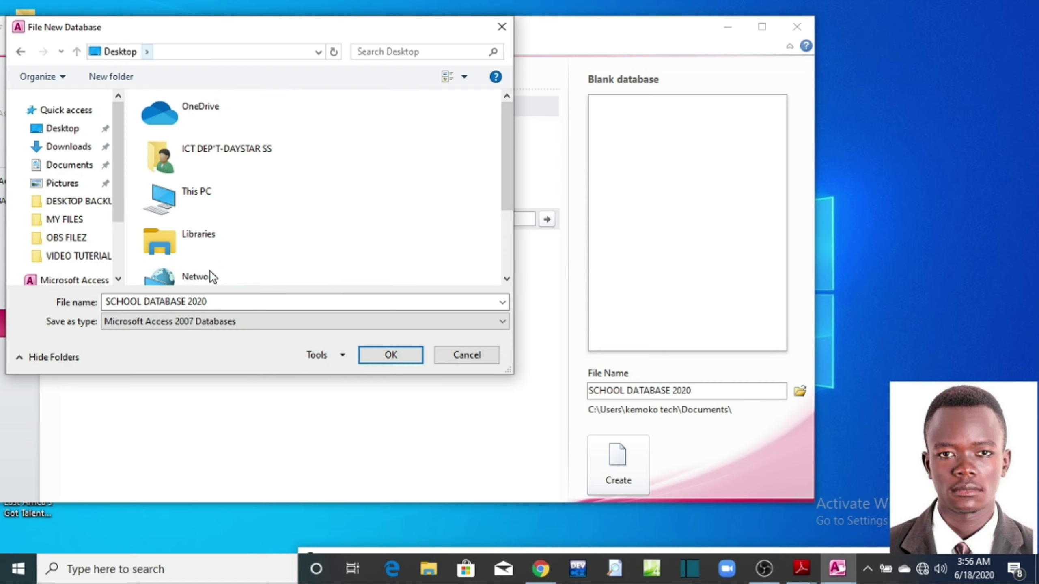
{"action": "left_click", "coordinate": [122, 302]}
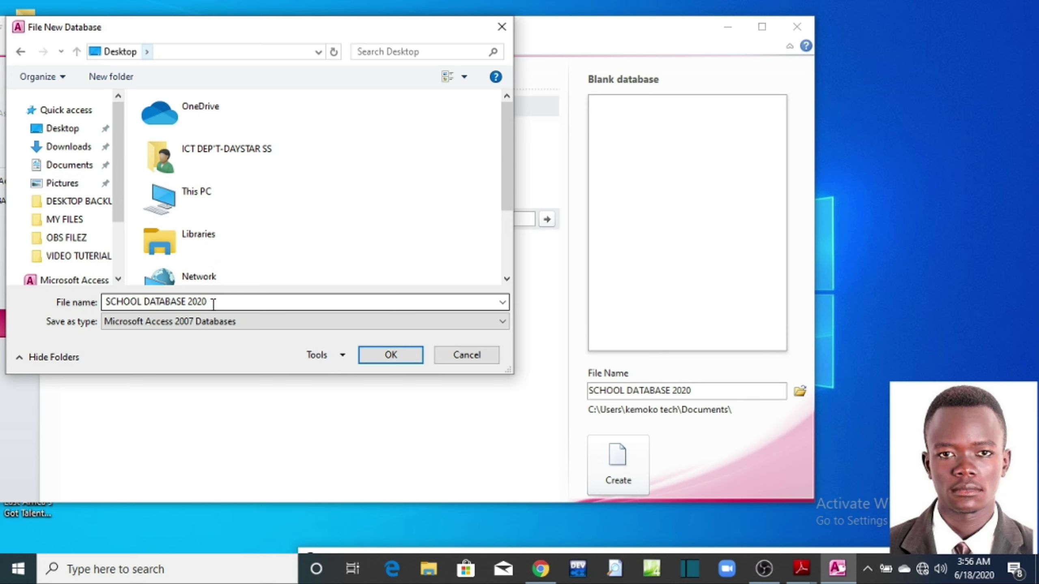
{"action": "left_click", "coordinate": [369, 355]}
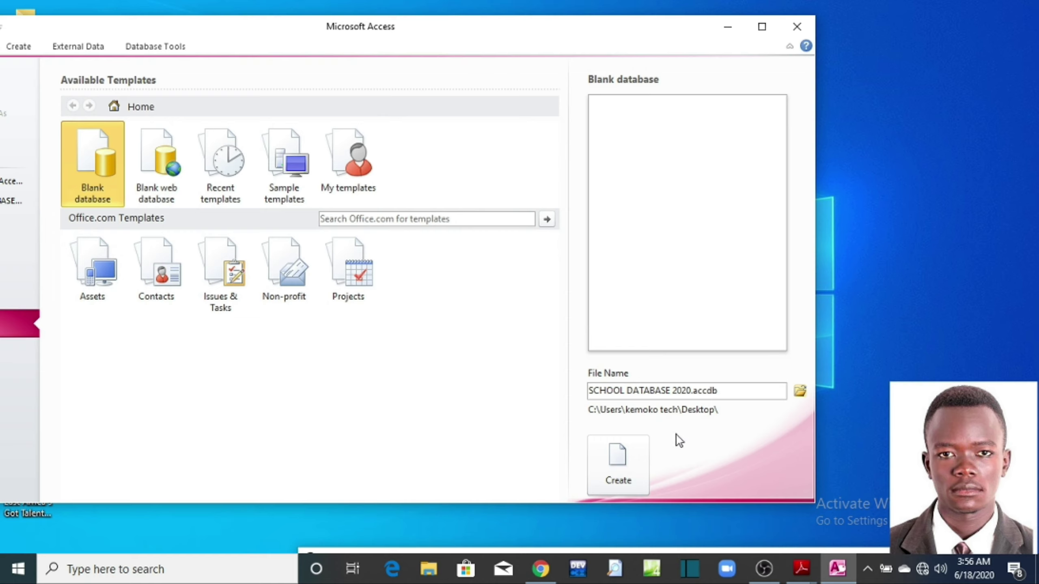
Step: Create the blank SCHOOL DATABASE 2020 database, close Access, and move its icon into open desktop space
{"action": "left_click", "coordinate": [615, 474]}
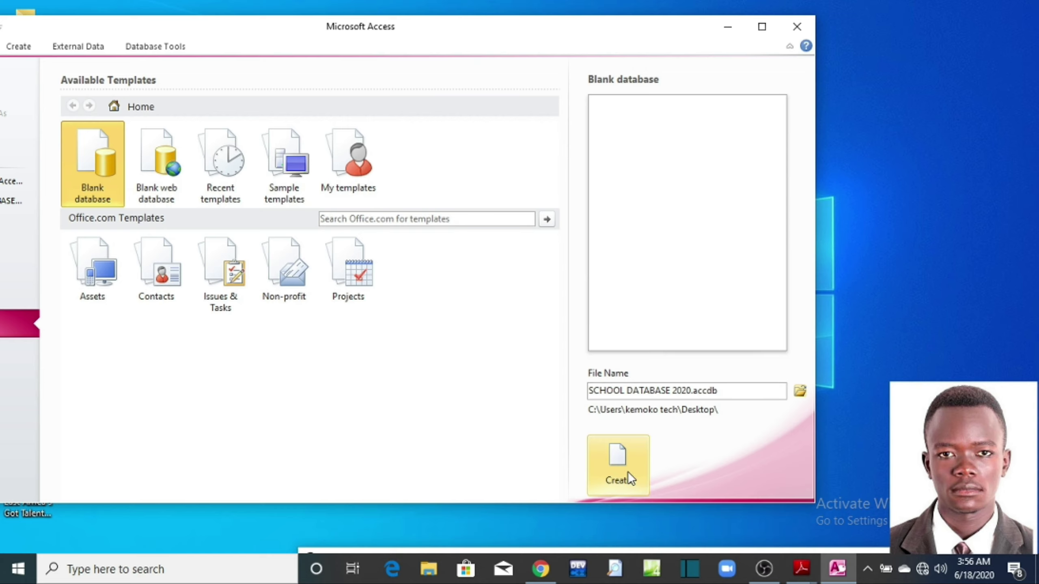
{"action": "left_click", "coordinate": [640, 454]}
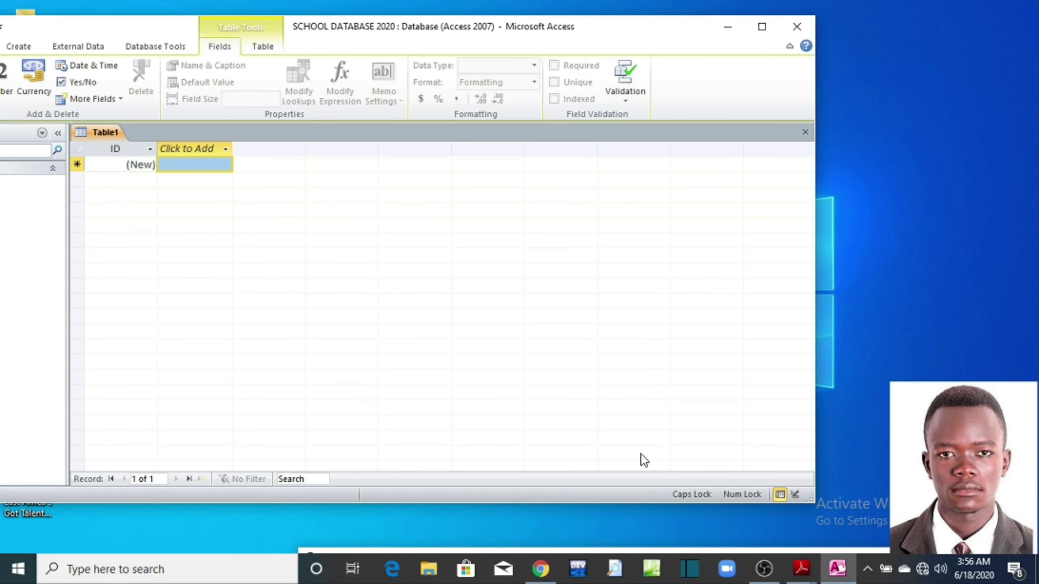
{"action": "left_click", "coordinate": [796, 26]}
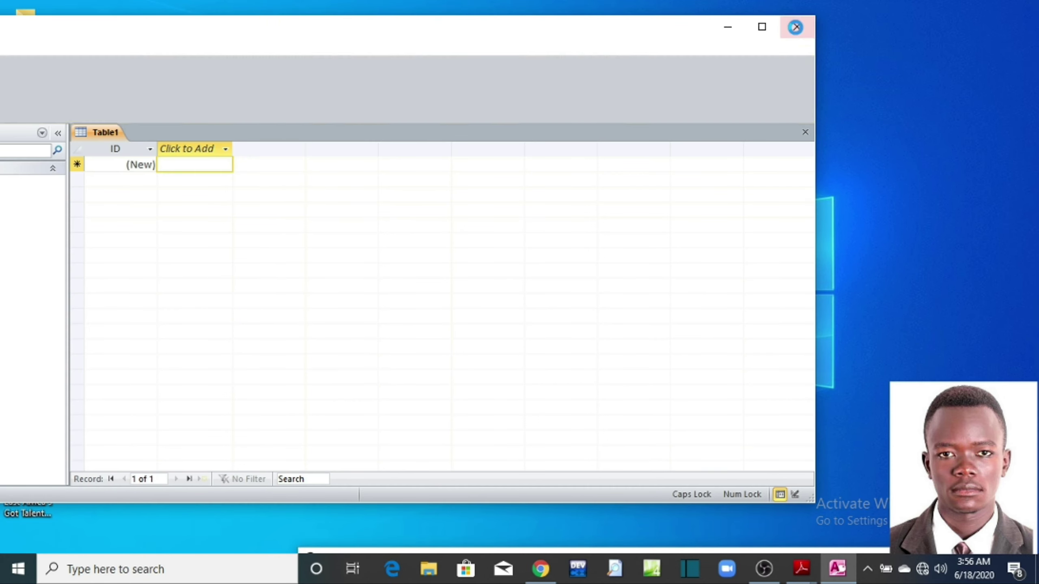
{"action": "left_click_drag", "start_coordinate": [86, 180], "coordinate": [381, 188]}
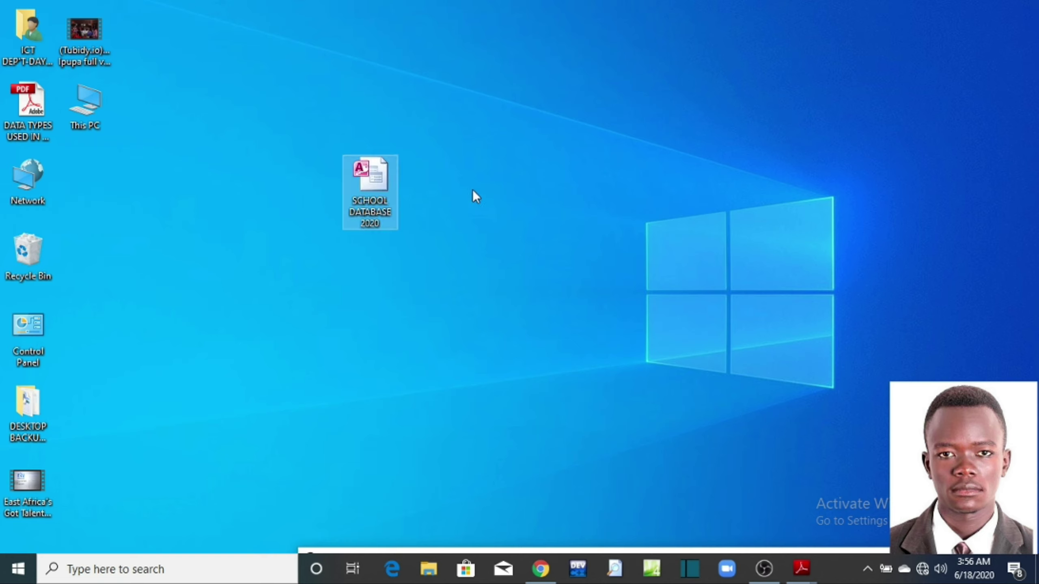
Step: Delete the SCHOOL DATABASE 2020 database file from the desktop using its right-click menu
{"action": "right_click", "coordinate": [373, 181]}
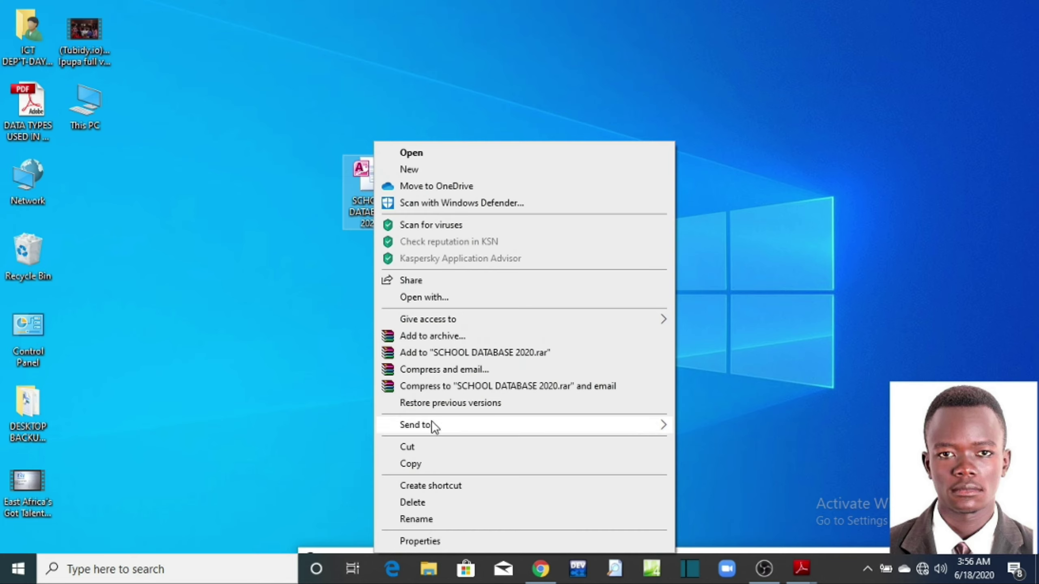
{"action": "left_click", "coordinate": [439, 503]}
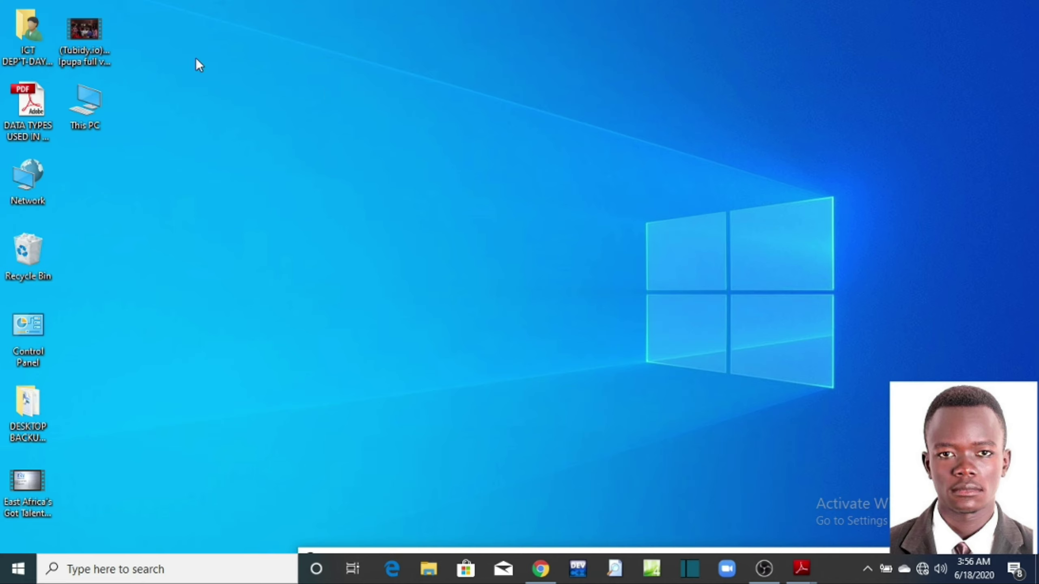
{"action": "left_click_drag", "start_coordinate": [194, 49], "coordinate": [844, 473]}
{"action": "left_click_drag", "start_coordinate": [159, 44], "coordinate": [804, 461]}
Step: Create a new desktop folder and name it with the person's full name
{"action": "right_click", "coordinate": [251, 105]}
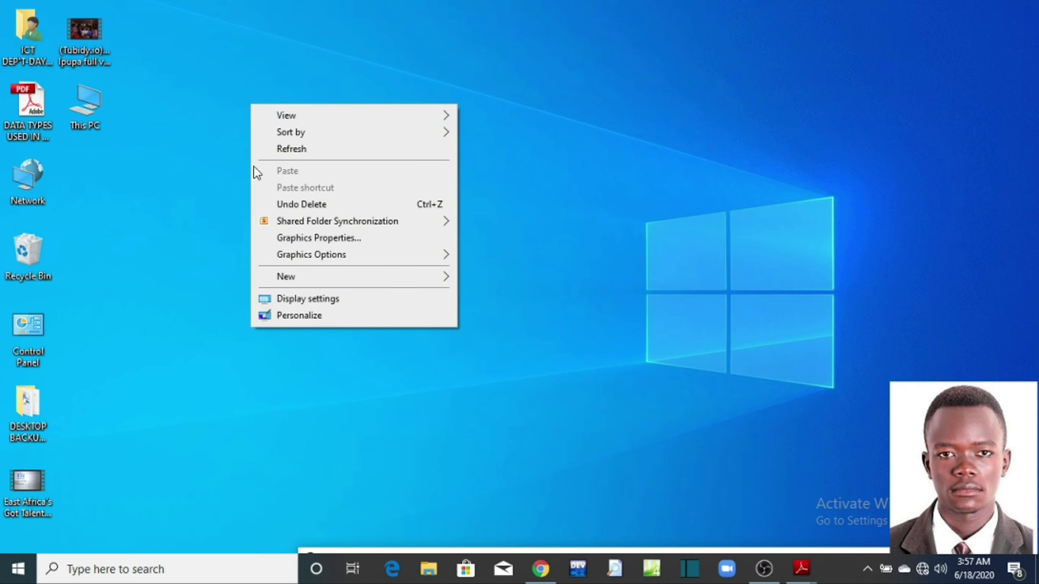
{"action": "mouse_move", "coordinate": [287, 283]}
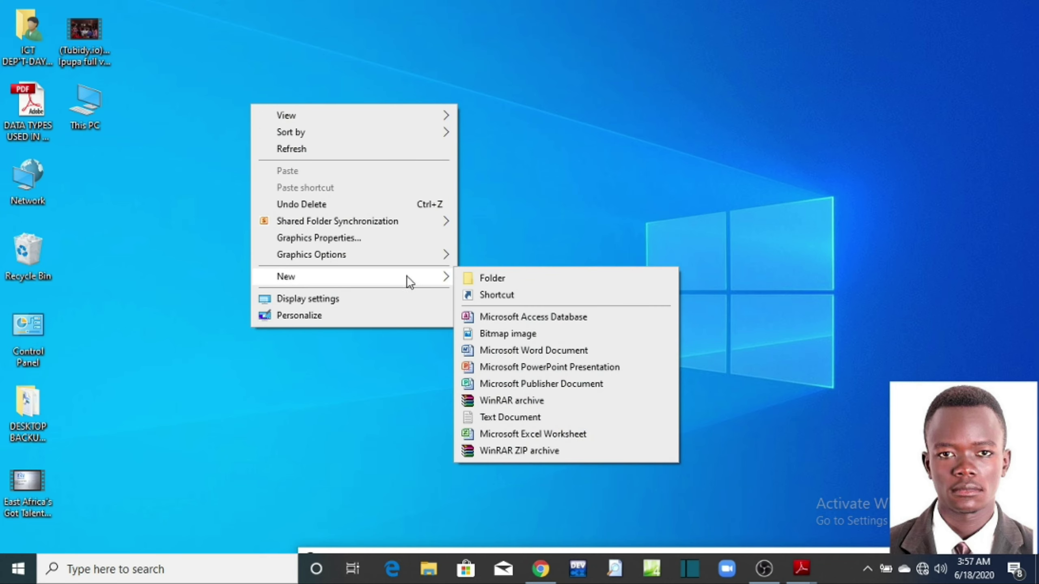
{"action": "left_click", "coordinate": [475, 276]}
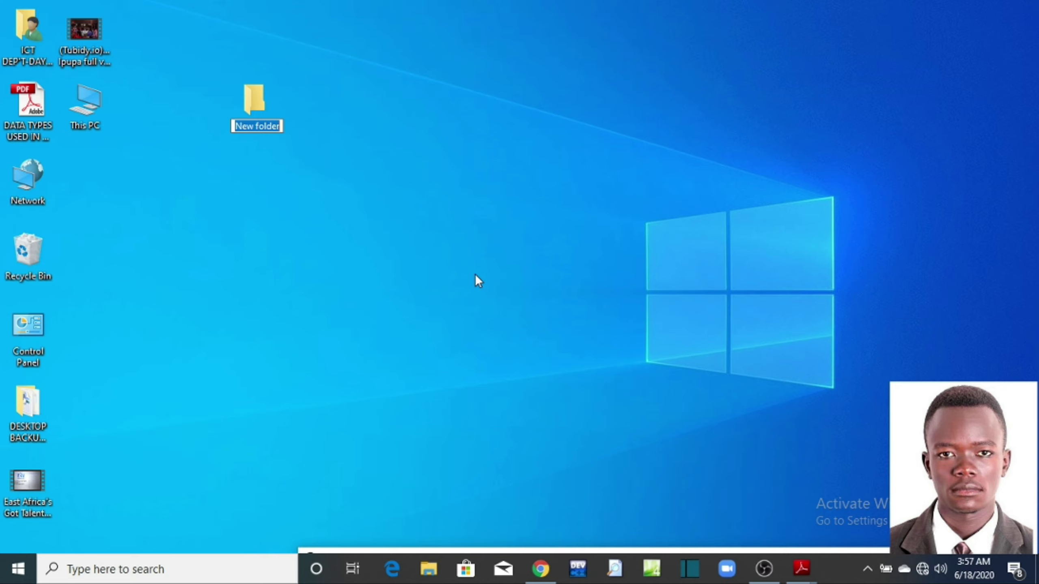
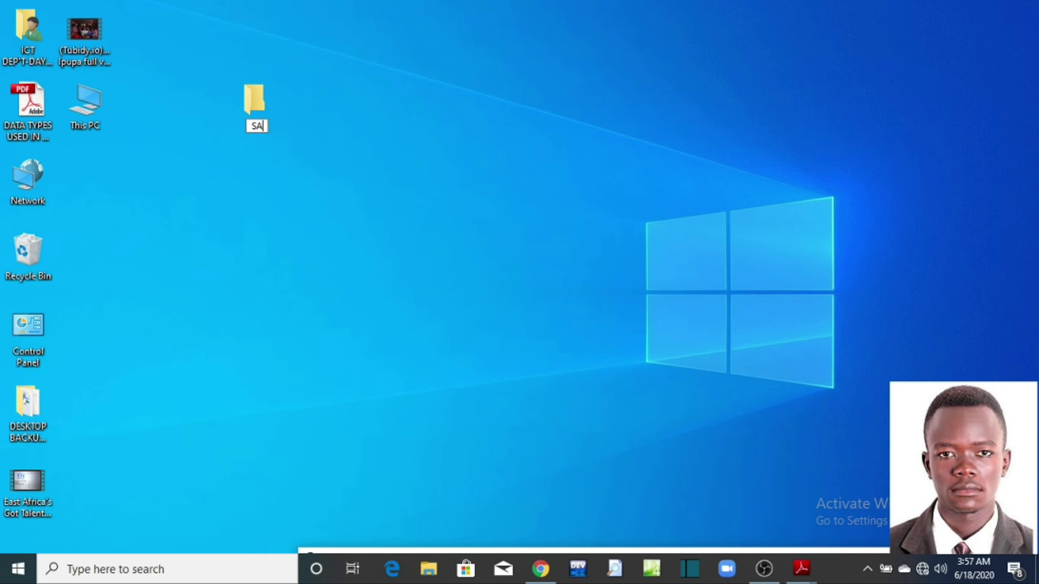
{"action": "left_click", "coordinate": [456, 210]}
Step: Nudge the new folder into position on the desktop and leave it unselected
{"action": "left_click_drag", "start_coordinate": [279, 99], "coordinate": [376, 117]}
{"action": "left_click_drag", "start_coordinate": [380, 56], "coordinate": [261, 139]}
{"action": "left_click", "coordinate": [271, 242]}
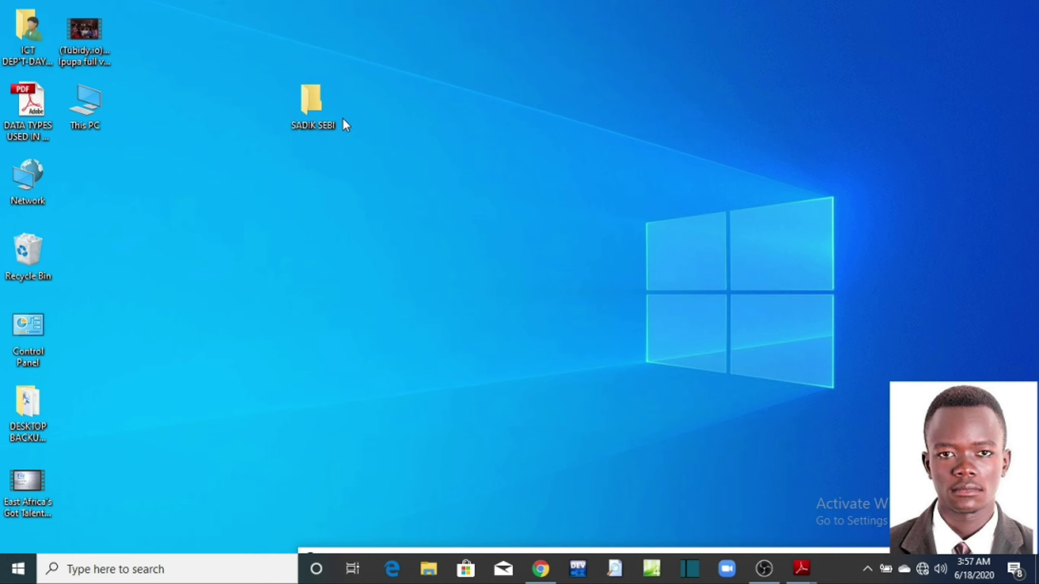
{"action": "mouse_move", "coordinate": [320, 120]}
{"action": "right_click", "coordinate": [318, 105]}
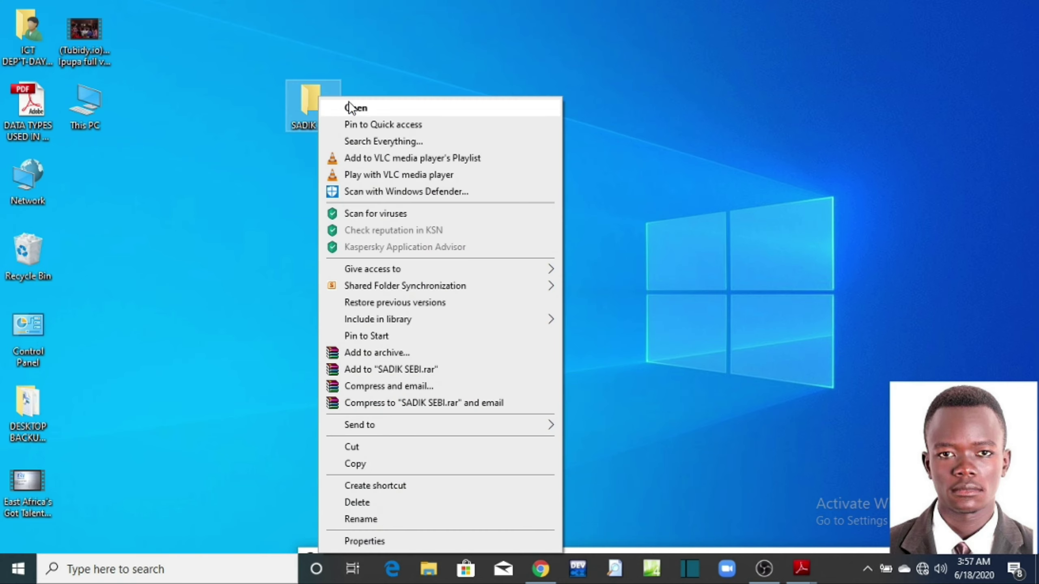
{"action": "left_click", "coordinate": [378, 65]}
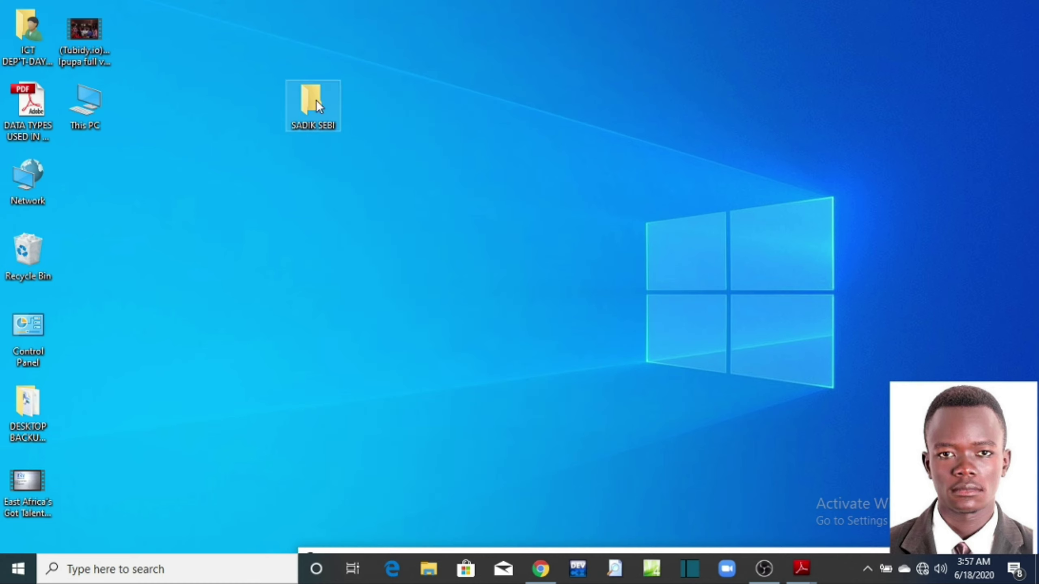
{"action": "mouse_move", "coordinate": [316, 100]}
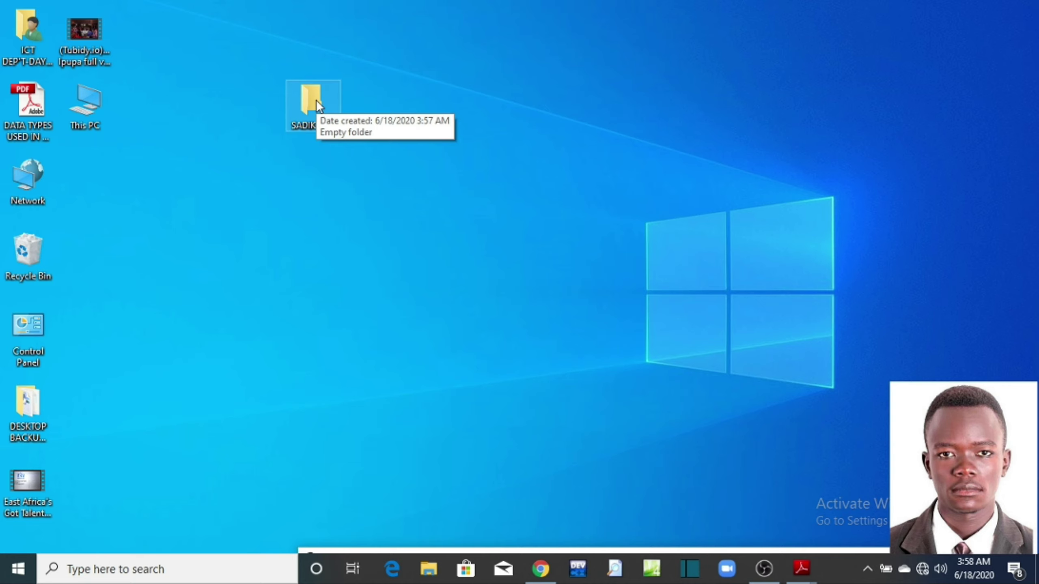
Step: Open the person-named folder and maximize its File Explorer window
{"action": "double_click", "coordinate": [316, 100]}
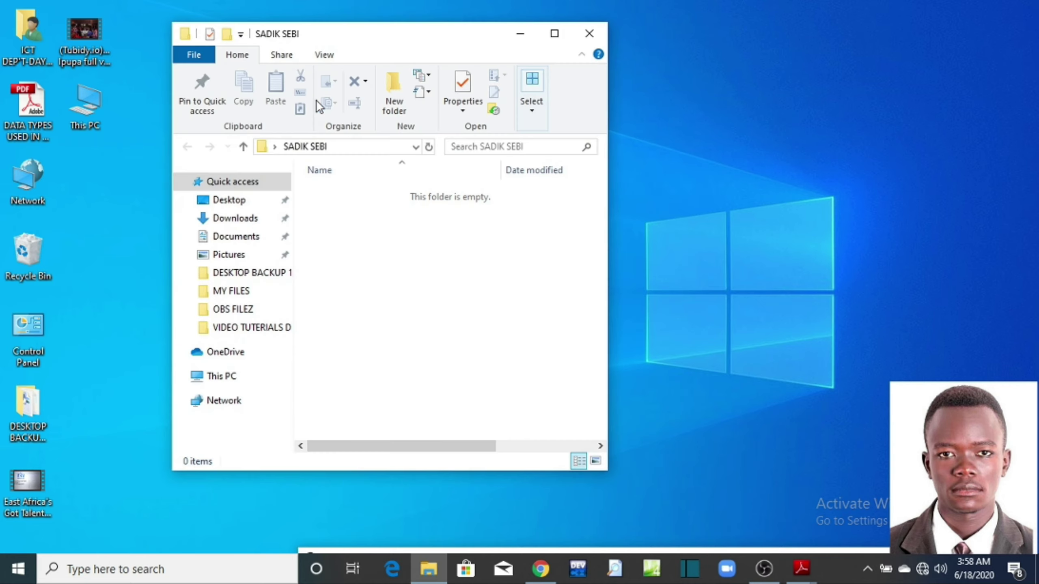
{"action": "left_click", "coordinate": [554, 35]}
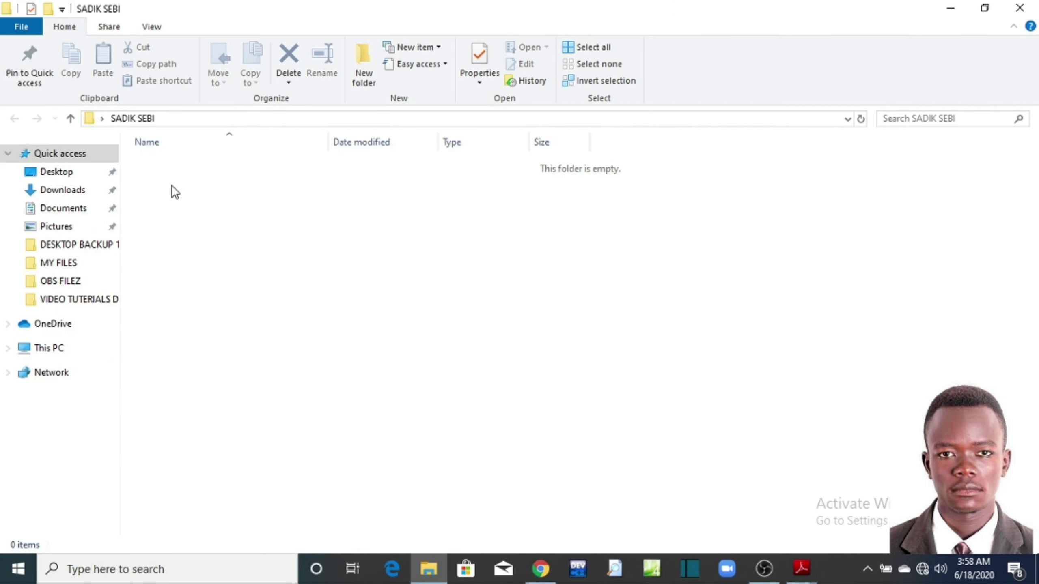
{"action": "left_click_drag", "start_coordinate": [170, 180], "coordinate": [871, 484]}
Step: Add a new Microsoft Access Database file, keeping the default name New Microsoft Access Database
{"action": "right_click", "coordinate": [257, 208]}
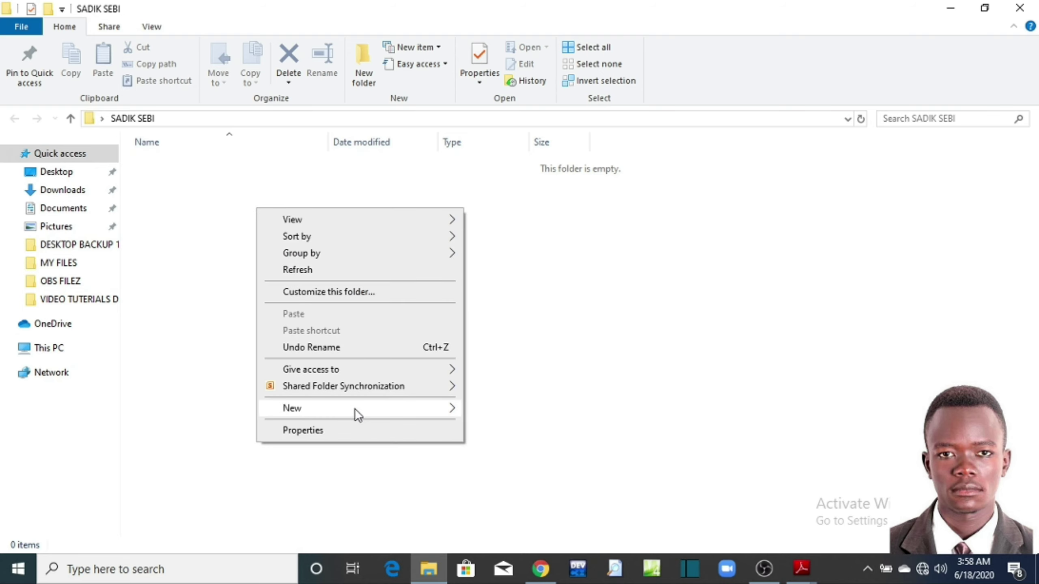
{"action": "mouse_move", "coordinate": [355, 409]}
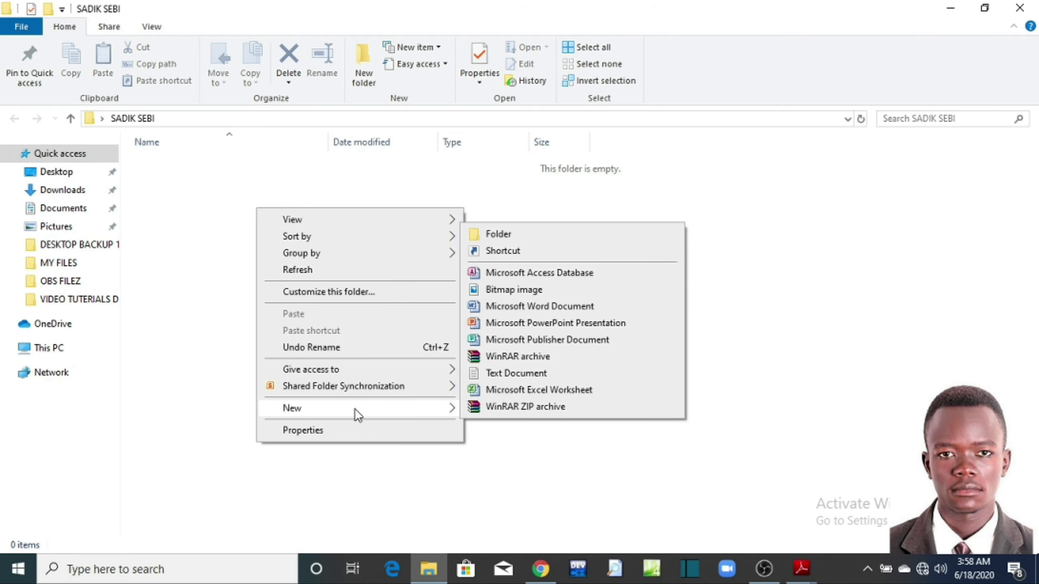
{"action": "left_click", "coordinate": [576, 273]}
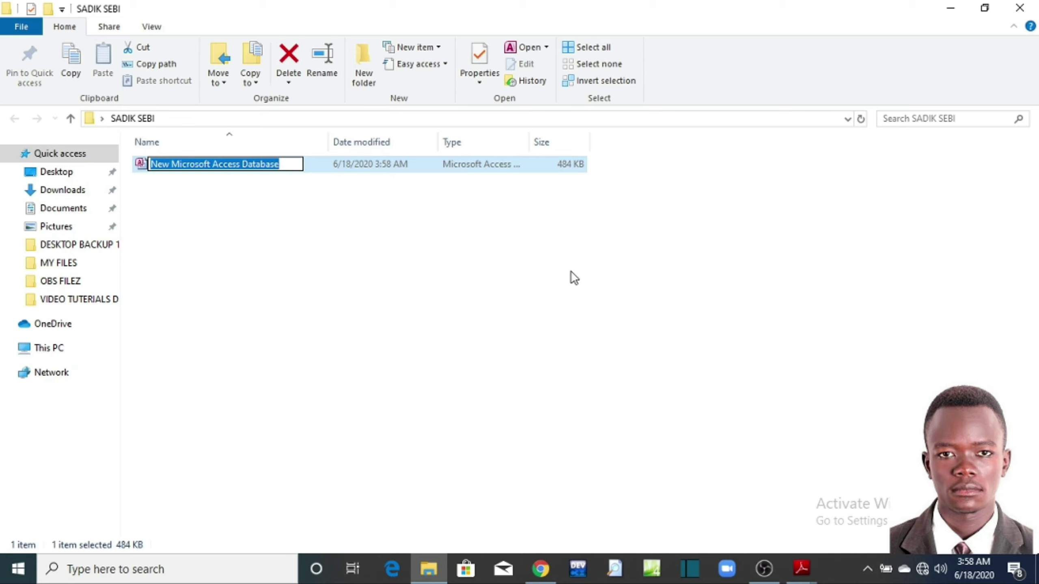
{"action": "left_click", "coordinate": [484, 294]}
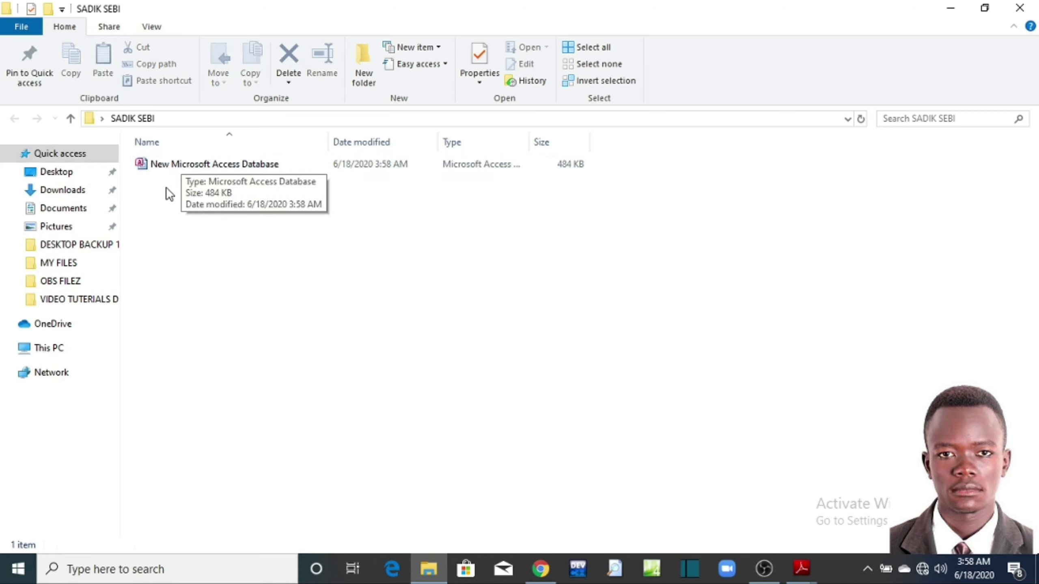
{"action": "right_click", "coordinate": [165, 165]}
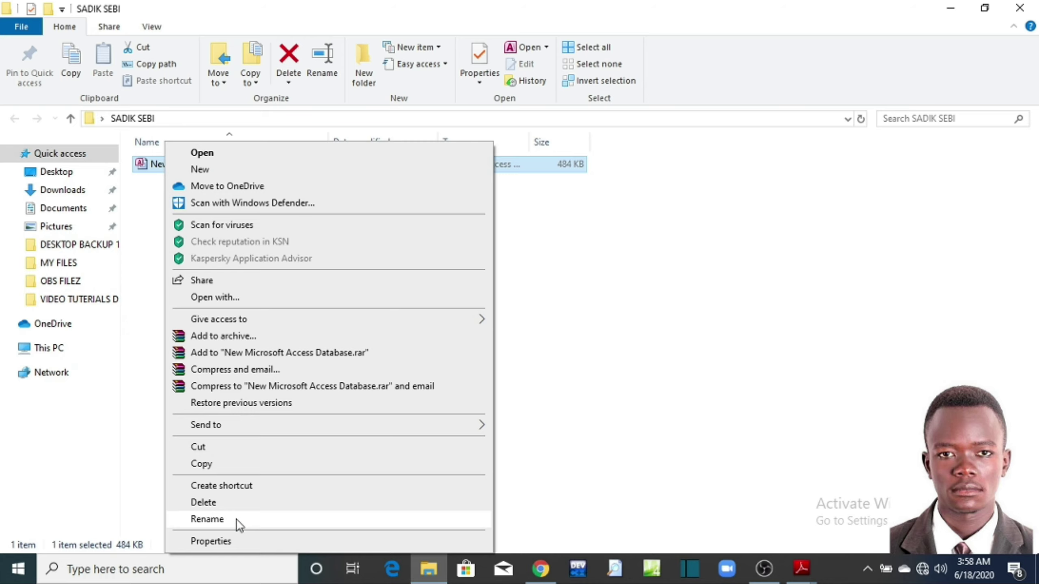
{"action": "left_click", "coordinate": [601, 317]}
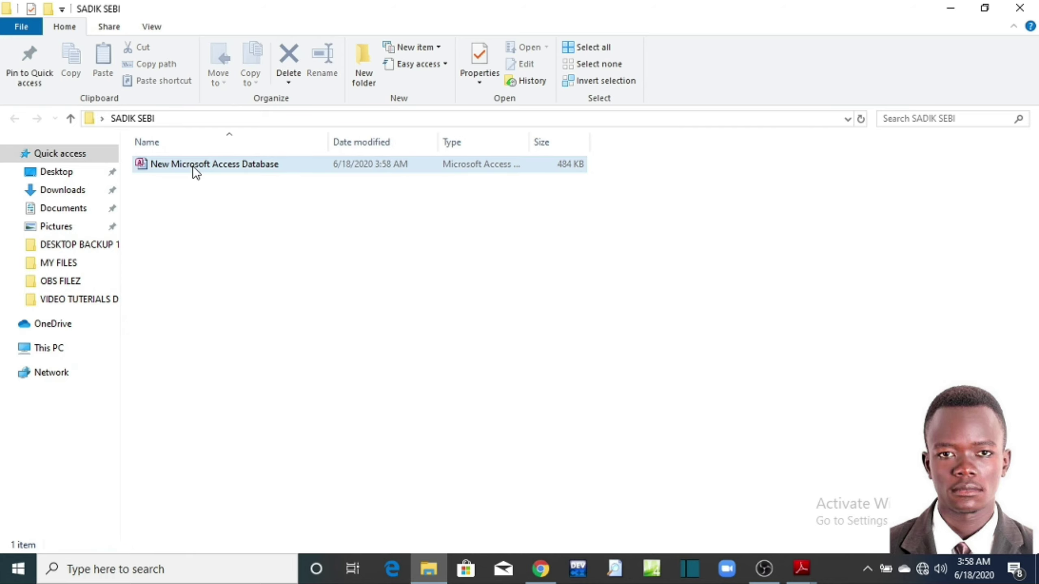
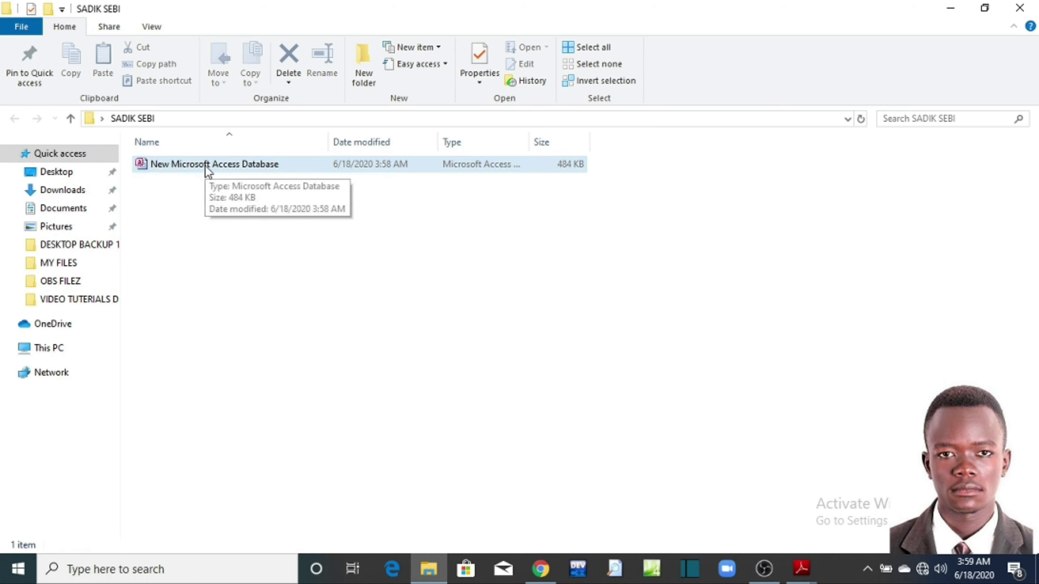
Step: Select the New Microsoft Access Database file and bring up its context menu
{"action": "left_click", "coordinate": [157, 169]}
{"action": "right_click", "coordinate": [157, 167]}
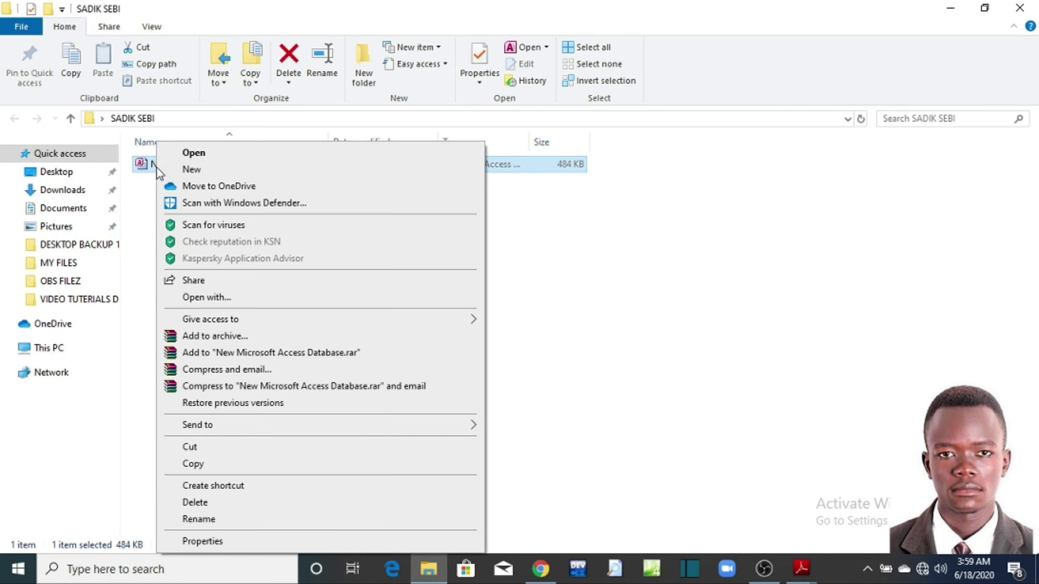
Step: Rename the Access database file to 'SCHOOL DATABASE 2020', correcting the typo
{"action": "left_click", "coordinate": [199, 520]}
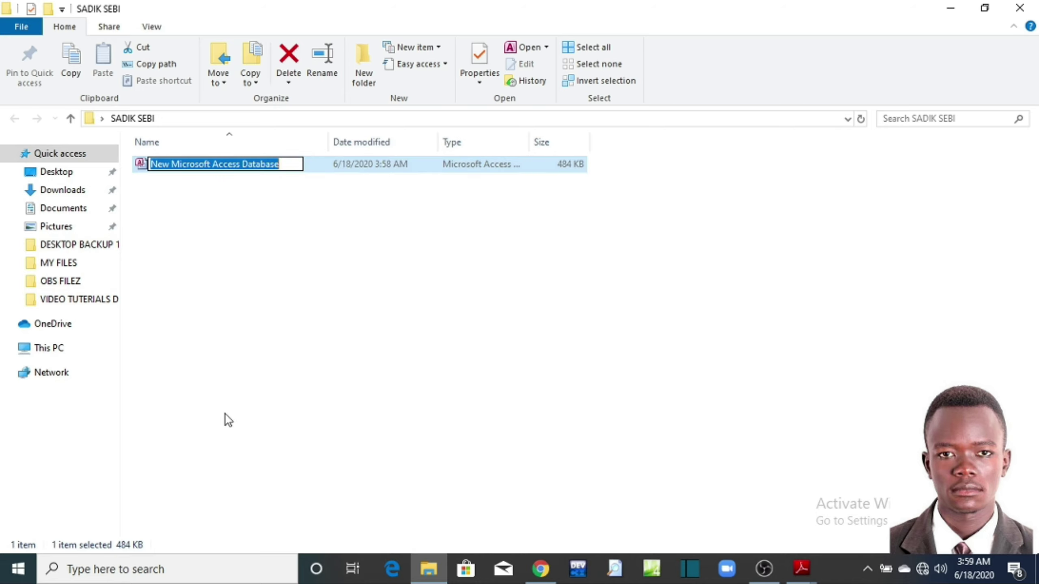
{"action": "type", "text": "SCHOOL"}
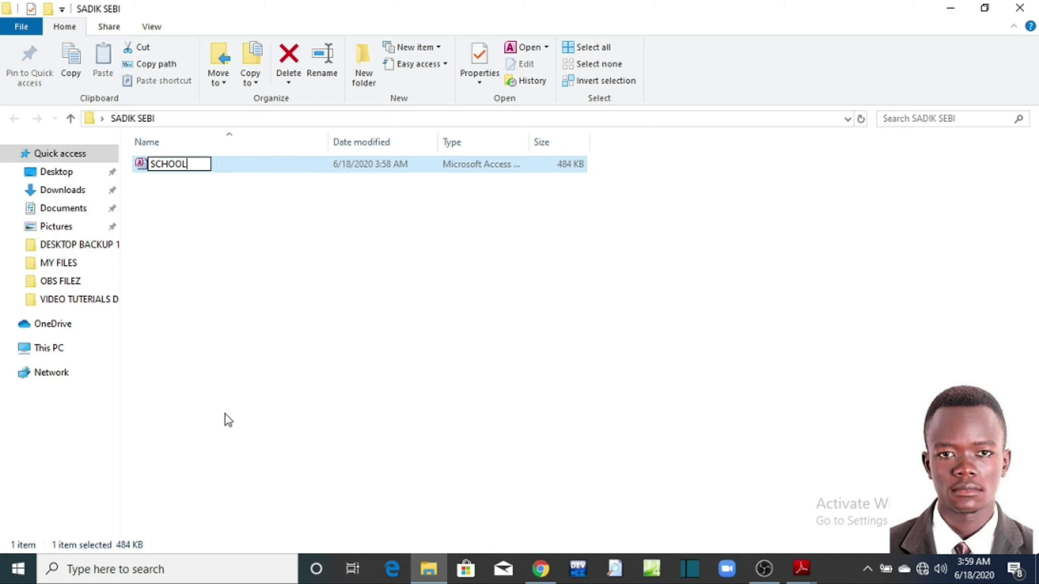
{"action": "type", "text": " DATABSE"}
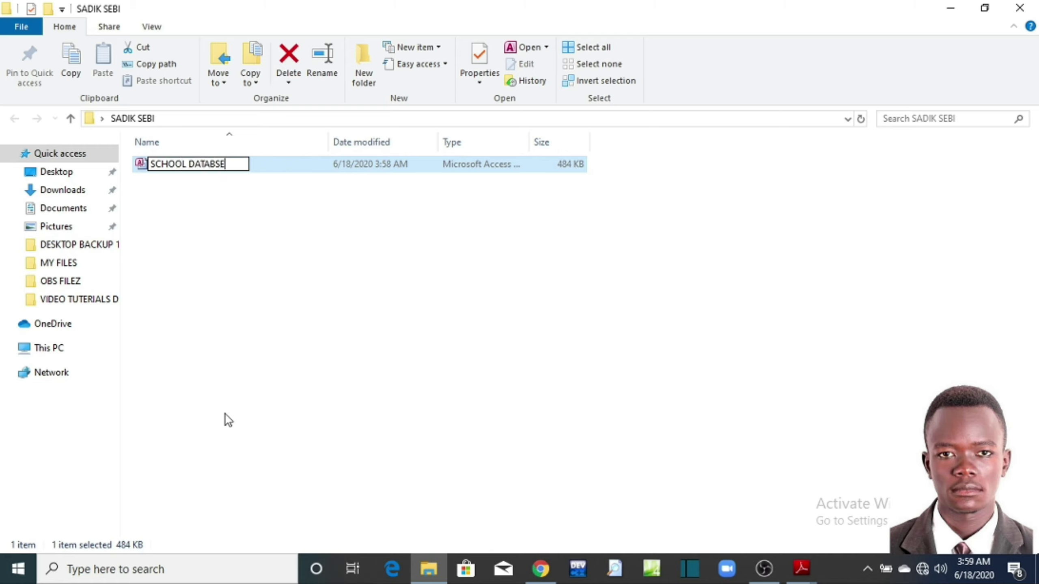
{"action": "key", "text": "BackSpace"}
{"action": "key", "text": "BackSpace"}
{"action": "type", "text": "AE"}
{"action": "key", "text": "BackSpace"}
{"action": "type", "text": "SE 2020"}
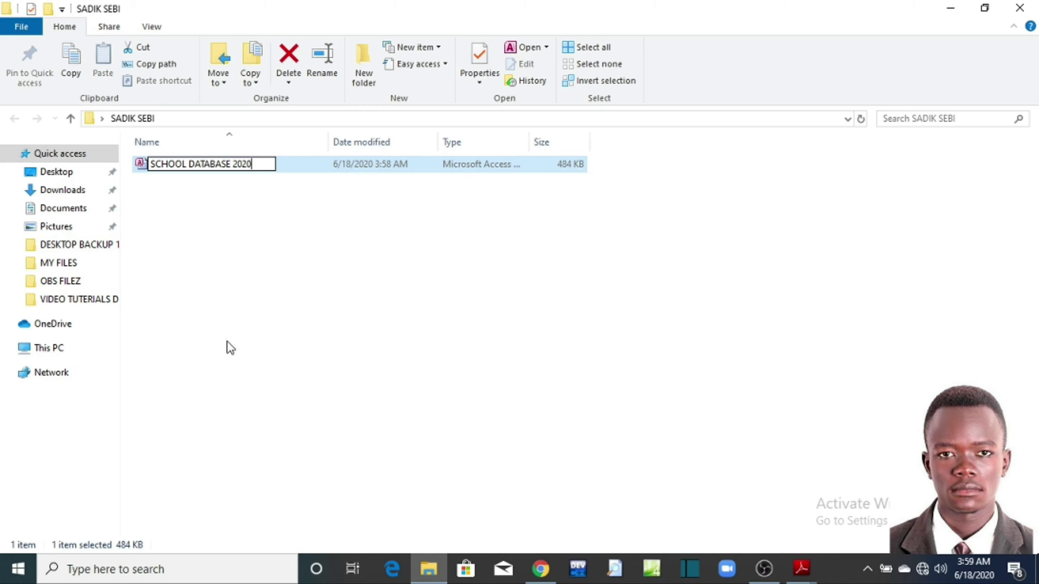
{"action": "left_click", "coordinate": [249, 321]}
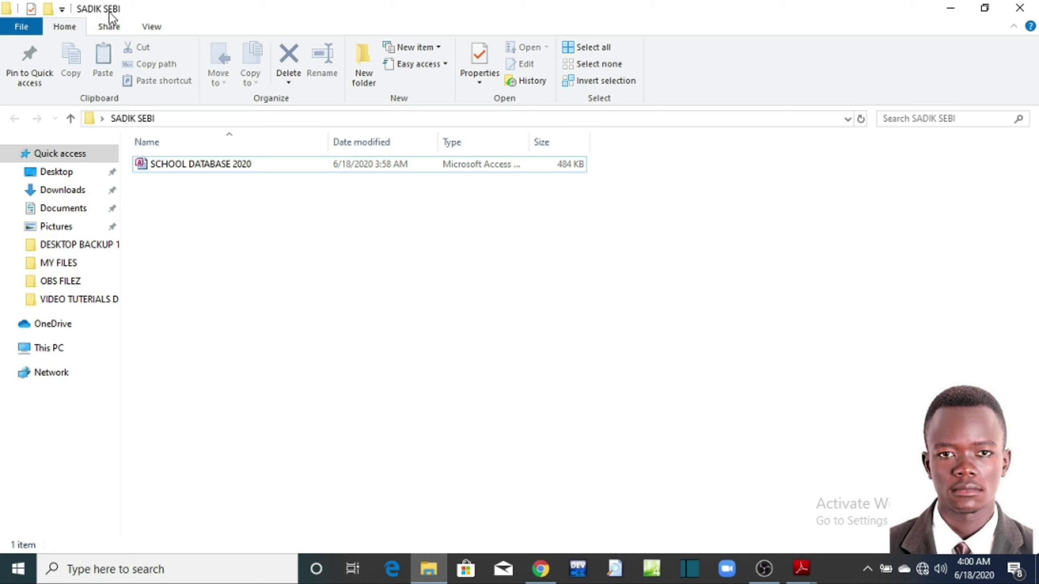
Step: Close Explorer, reopen the desktop folder, and open SCHOOL DATABASE 2020 maximized in Access
{"action": "left_click", "coordinate": [1017, 16]}
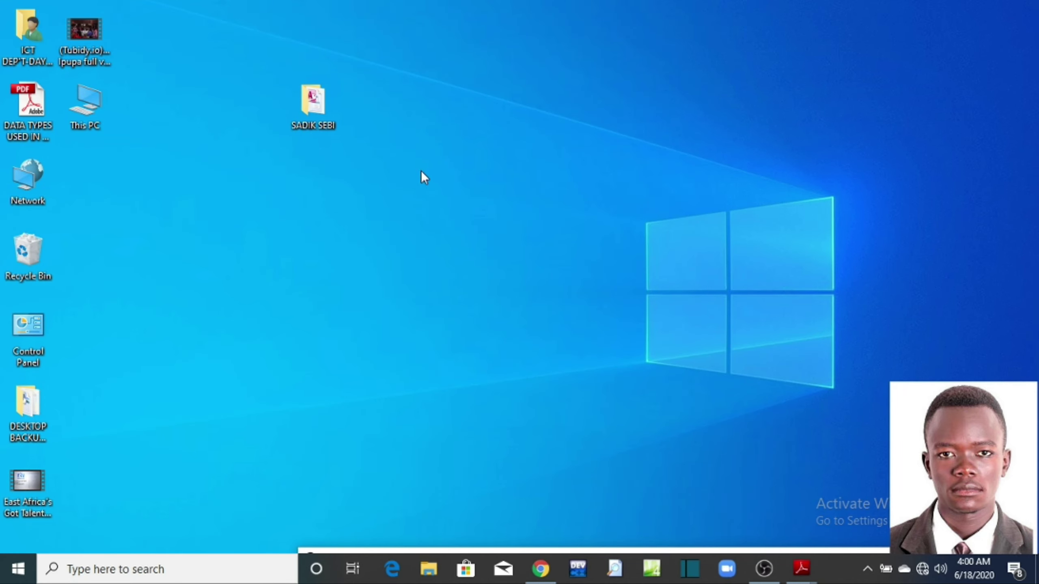
{"action": "left_click_drag", "start_coordinate": [323, 99], "coordinate": [323, 76]}
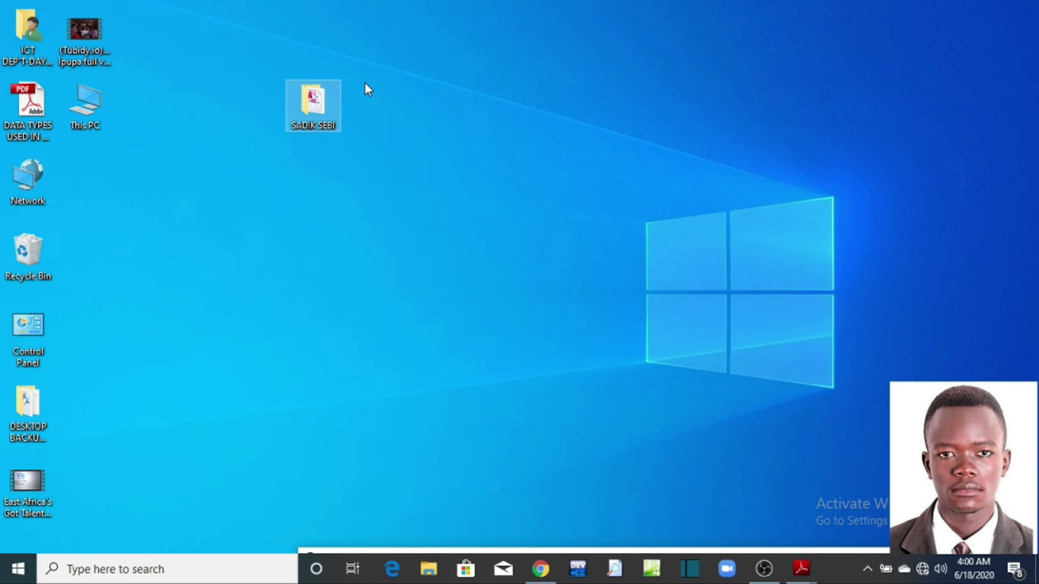
{"action": "double_click", "coordinate": [316, 106]}
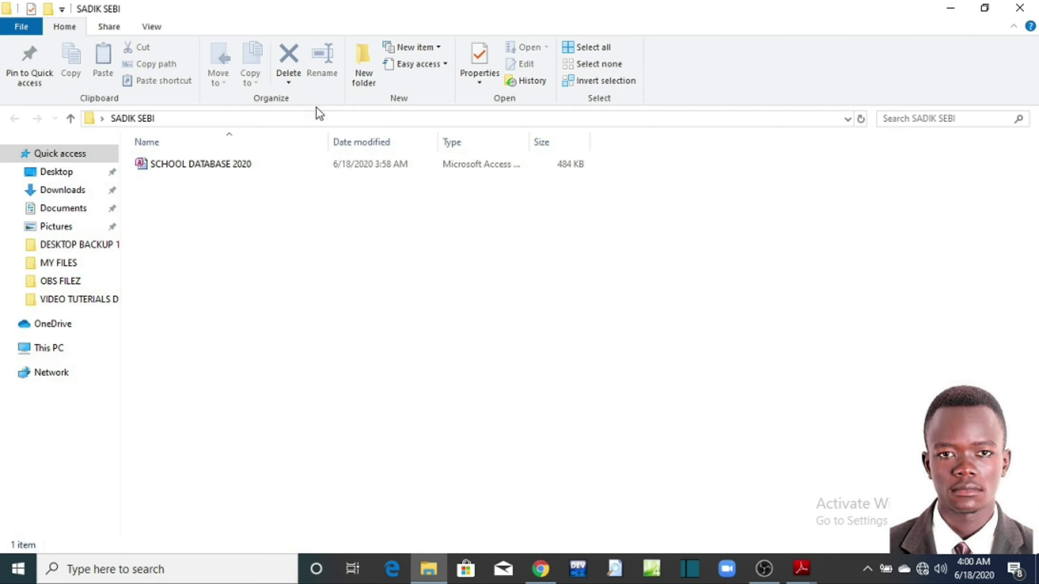
{"action": "double_click", "coordinate": [219, 164]}
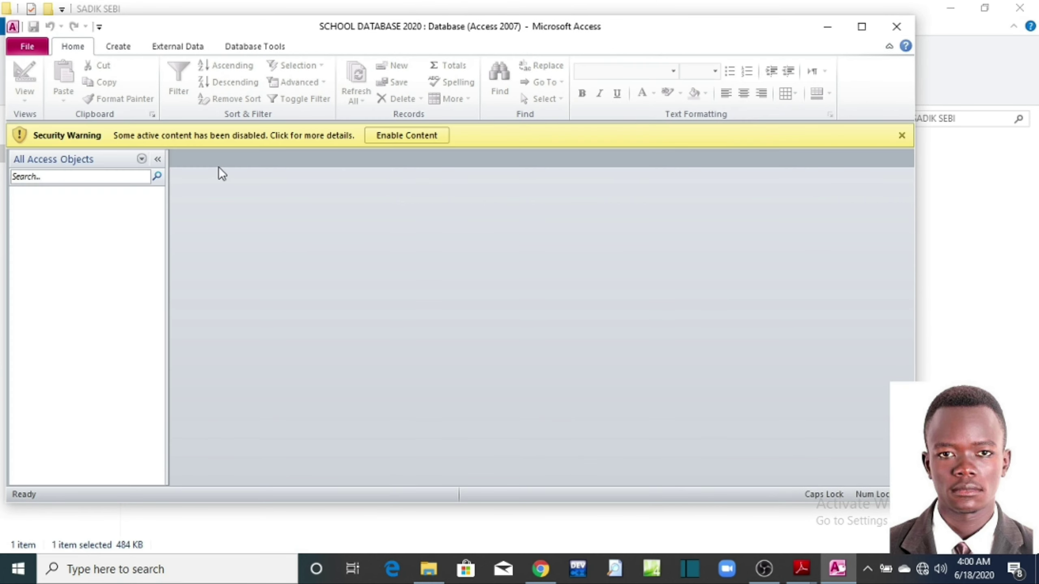
{"action": "left_click", "coordinate": [860, 28]}
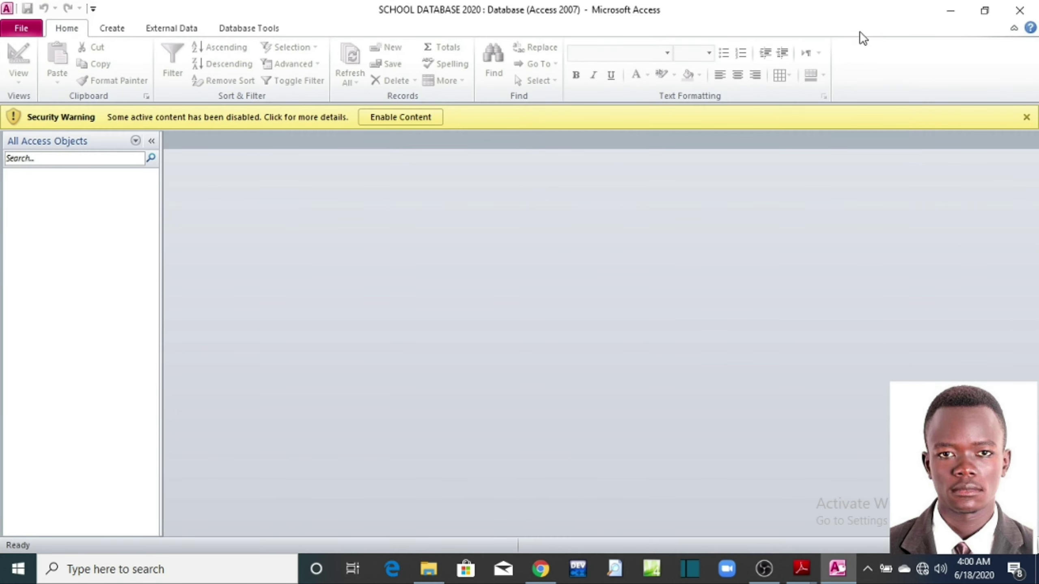
{"action": "left_click", "coordinate": [801, 569]}
Step: Check the required database name in task I of EXTRA PRACTICE 7.pdf, then minimize Reader
{"action": "left_click", "coordinate": [771, 530]}
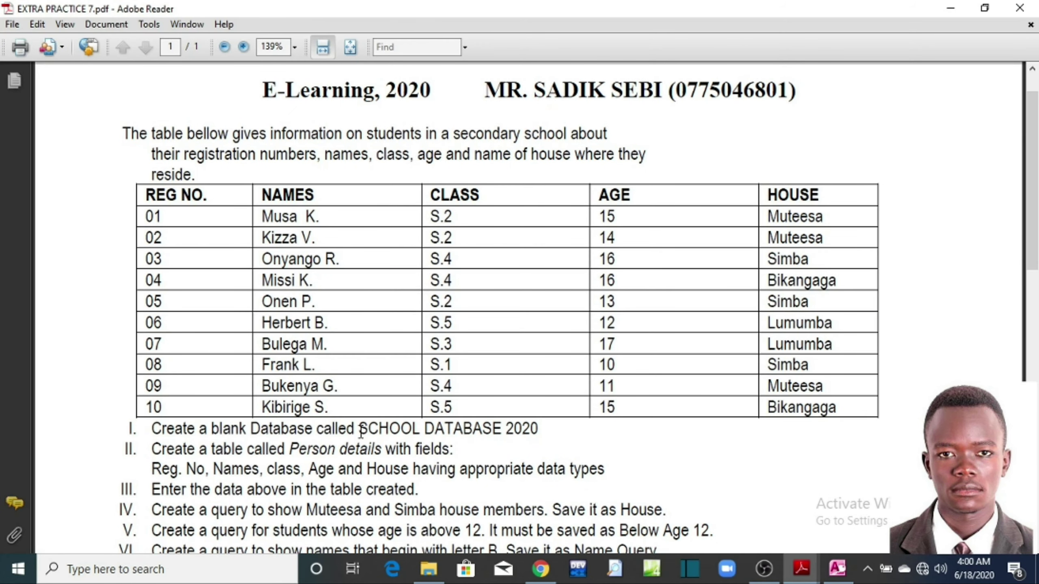
{"action": "left_click_drag", "start_coordinate": [360, 431], "coordinate": [540, 436]}
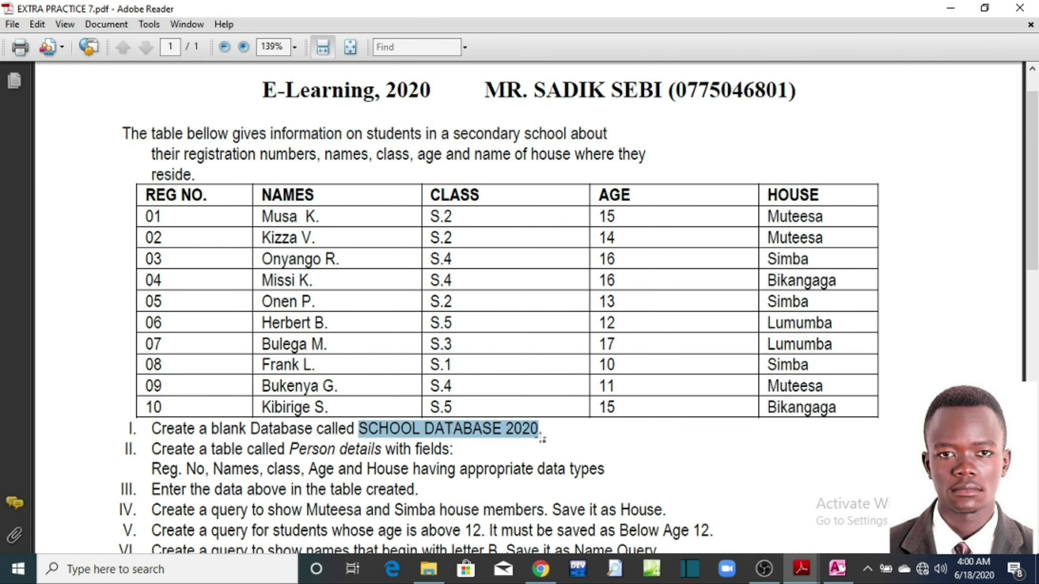
{"action": "left_click", "coordinate": [424, 438]}
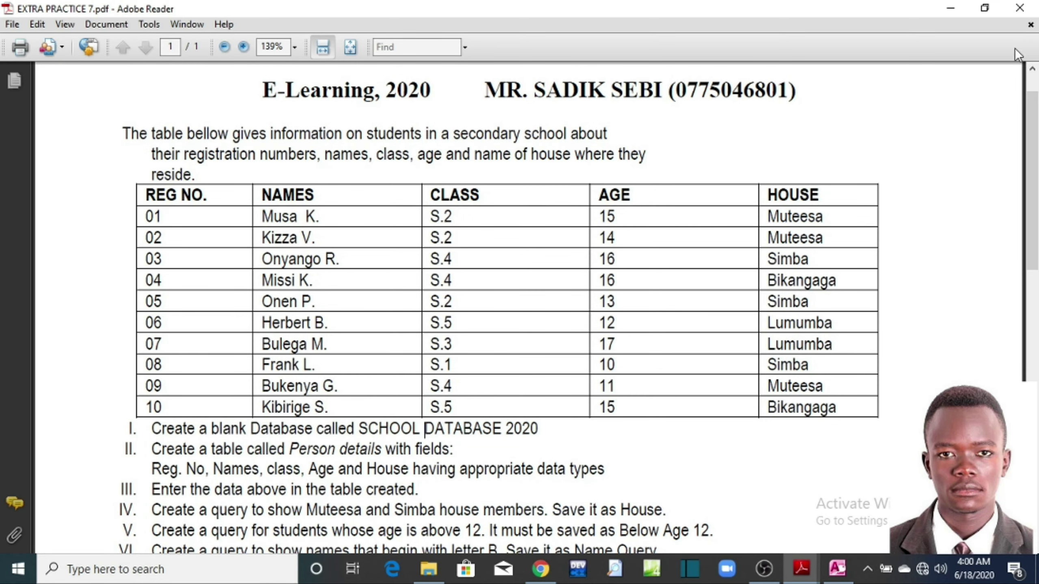
{"action": "left_click", "coordinate": [950, 8]}
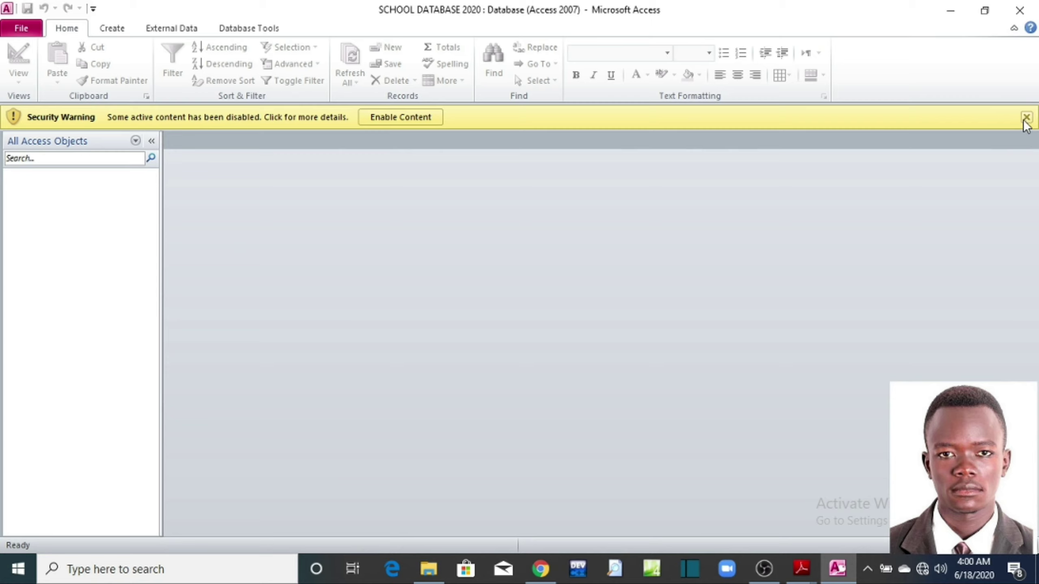
Step: Enable the blocked active content for SCHOOL DATABASE 2020 from the security warning bar
{"action": "left_click", "coordinate": [424, 124]}
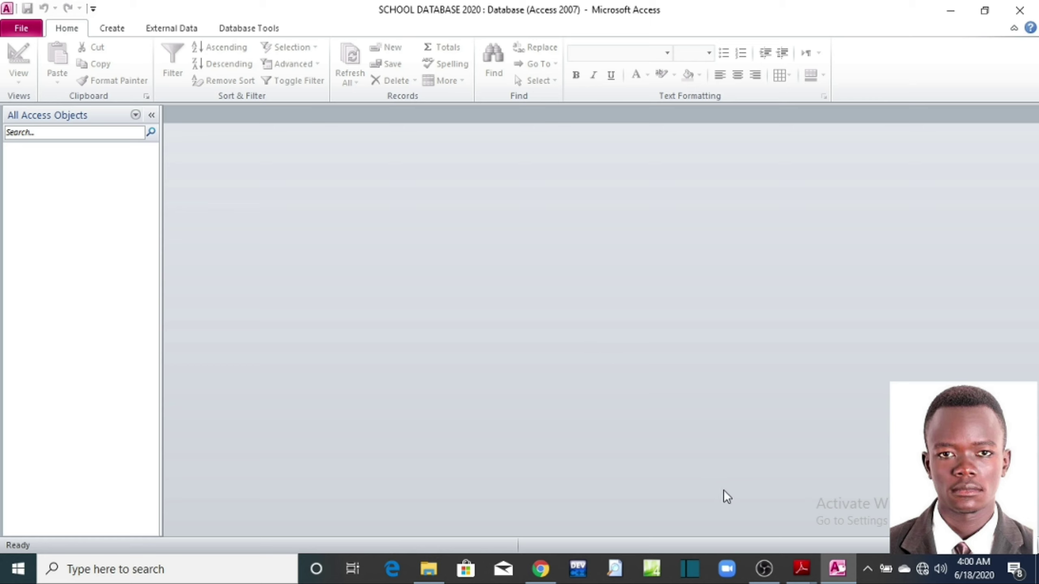
Step: Review the exercise table's column headings in EXTRA PRACTICE 7.pdf, then minimize the PDF
{"action": "mouse_move", "coordinate": [807, 564]}
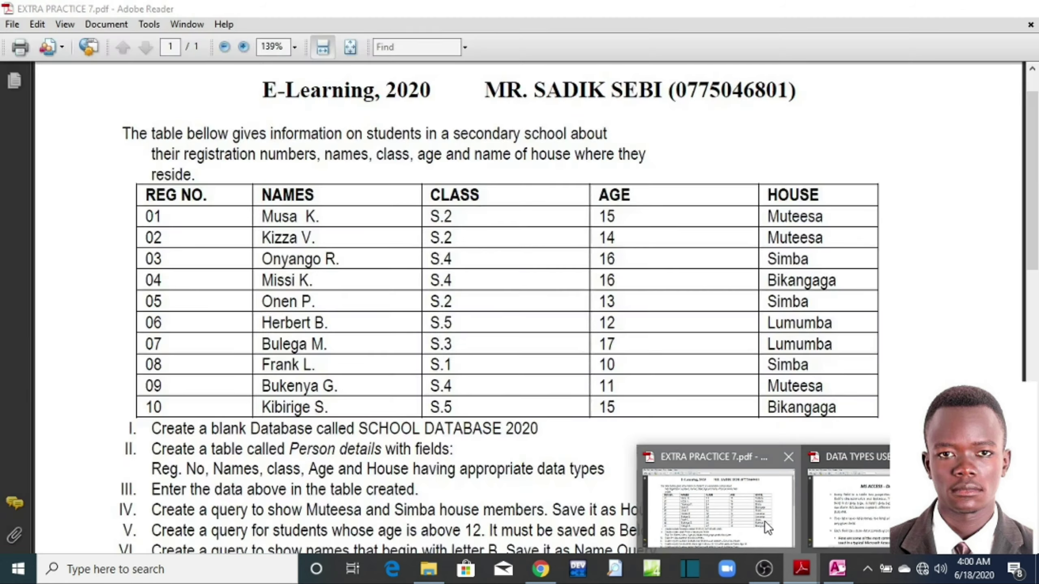
{"action": "left_click", "coordinate": [765, 521]}
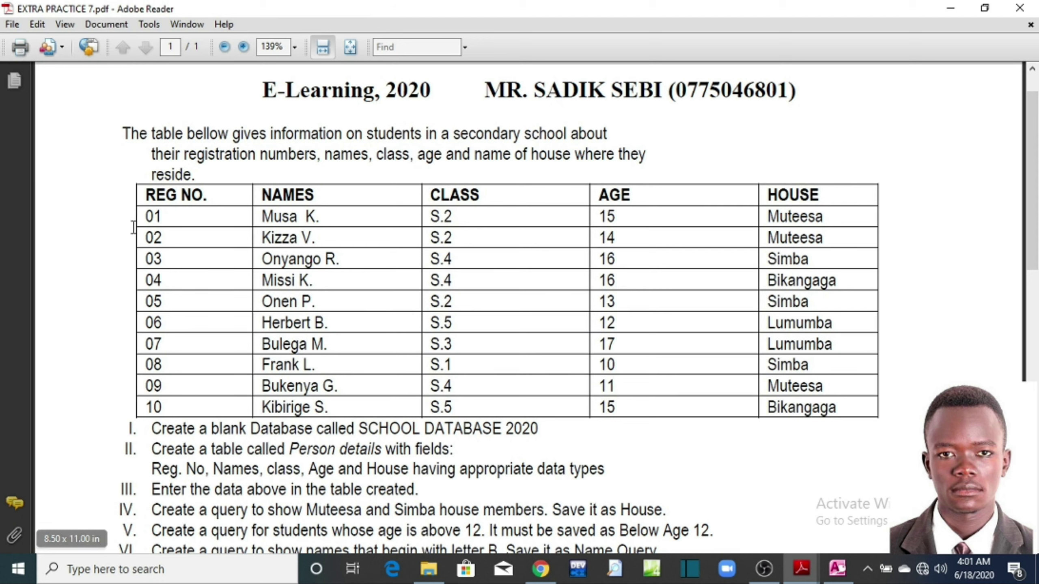
{"action": "left_click_drag", "start_coordinate": [152, 190], "coordinate": [938, 185]}
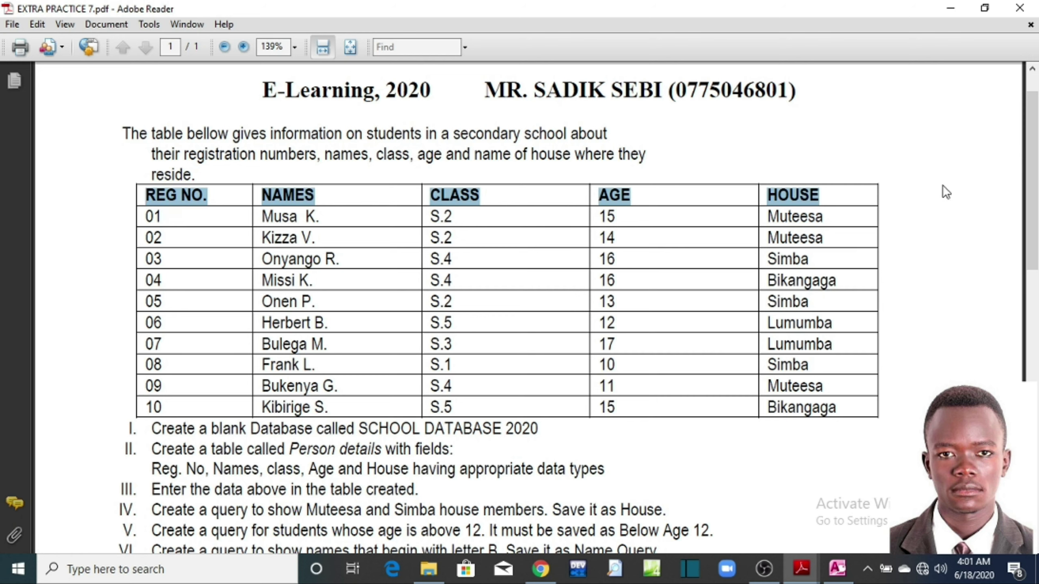
{"action": "left_click", "coordinate": [941, 186]}
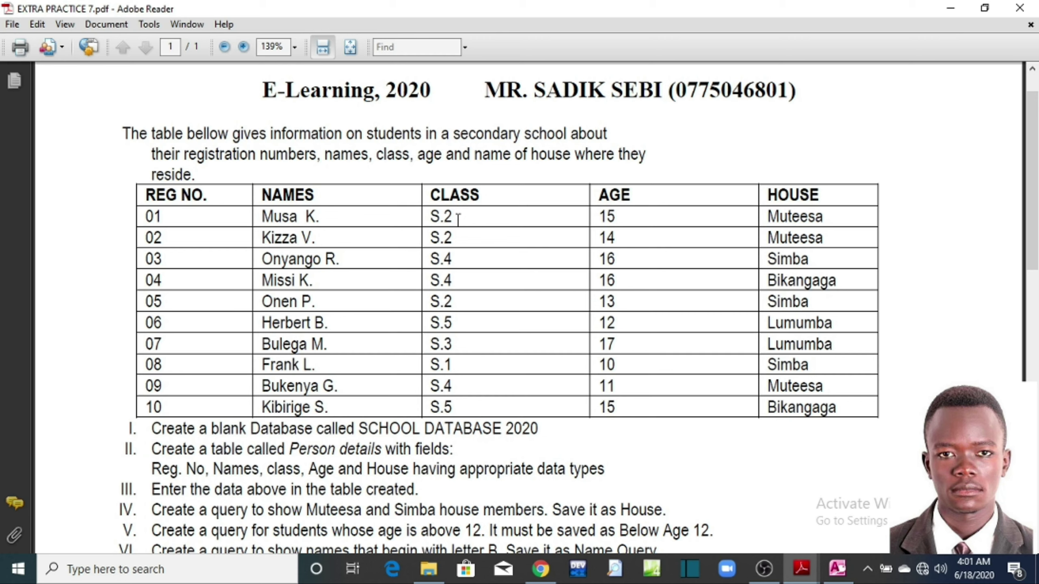
{"action": "left_click", "coordinate": [950, 7]}
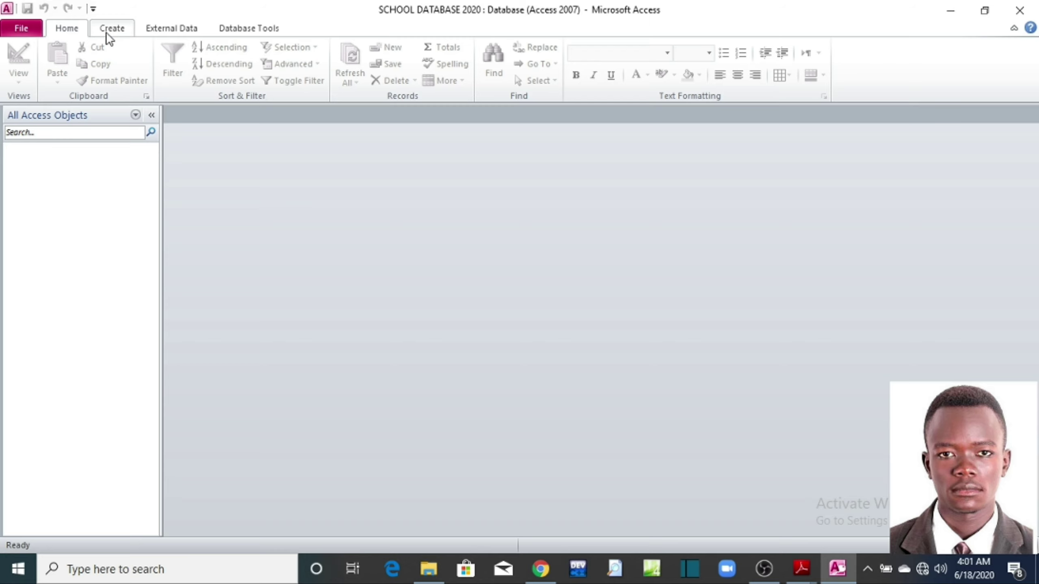
Step: Start a new blank table in Table Design from the Create tab
{"action": "left_click", "coordinate": [113, 28]}
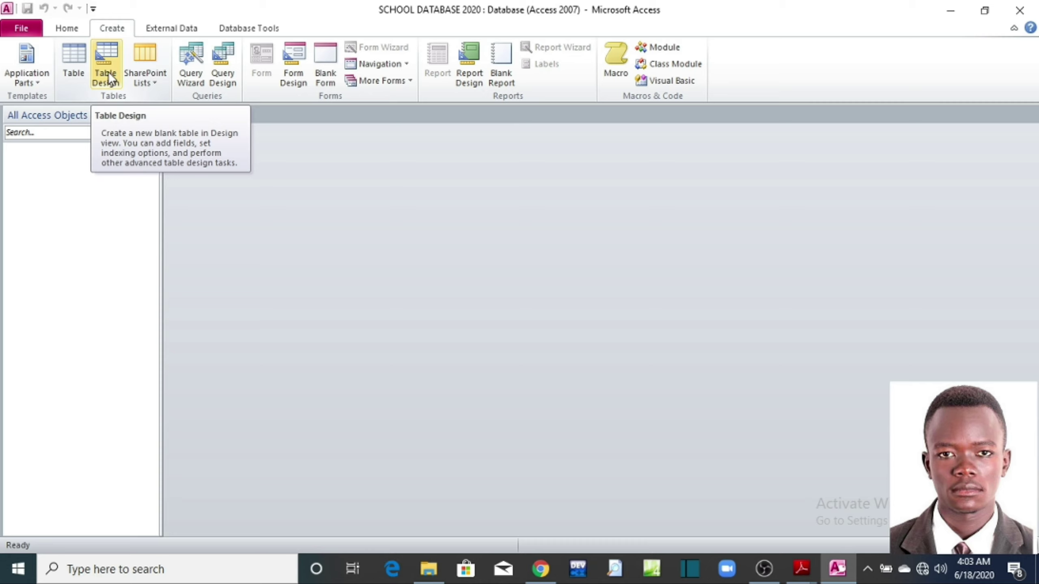
{"action": "left_click", "coordinate": [118, 81]}
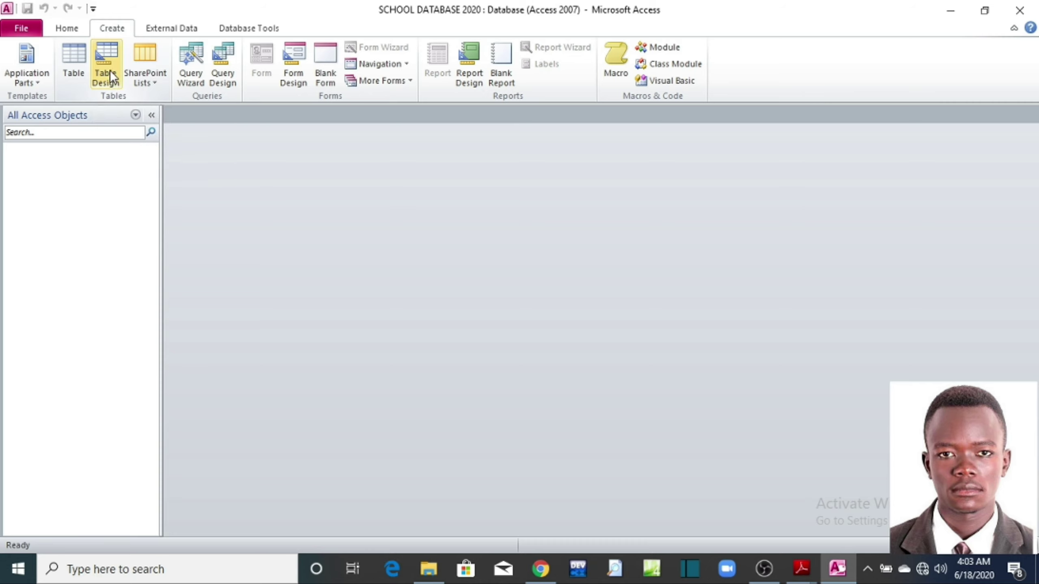
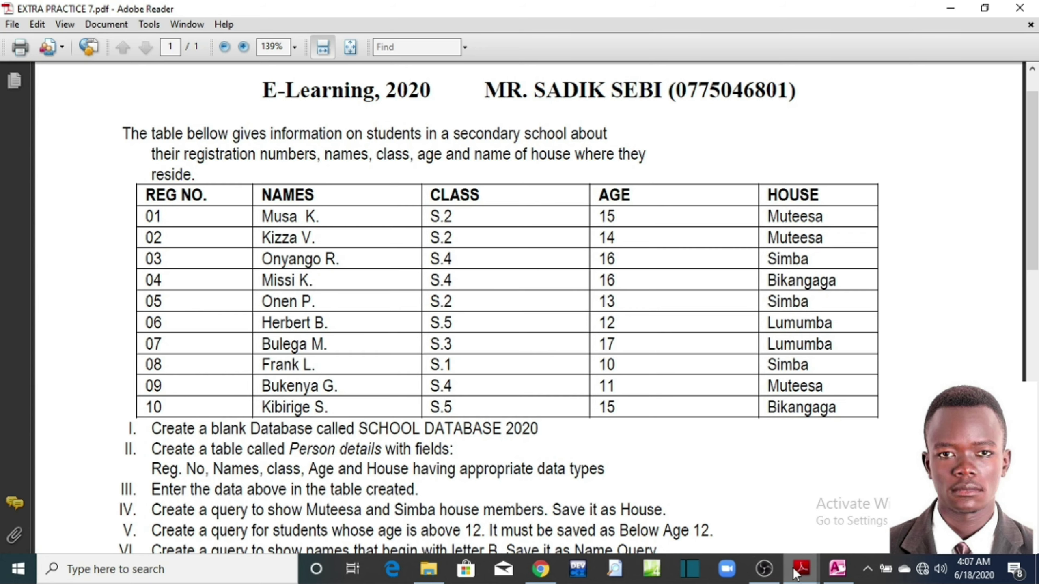
Step: Return to Table1 in Design View, which holds the fields REG No, NAMES, CLASS, AGE and HOUSE
{"action": "left_click", "coordinate": [837, 569]}
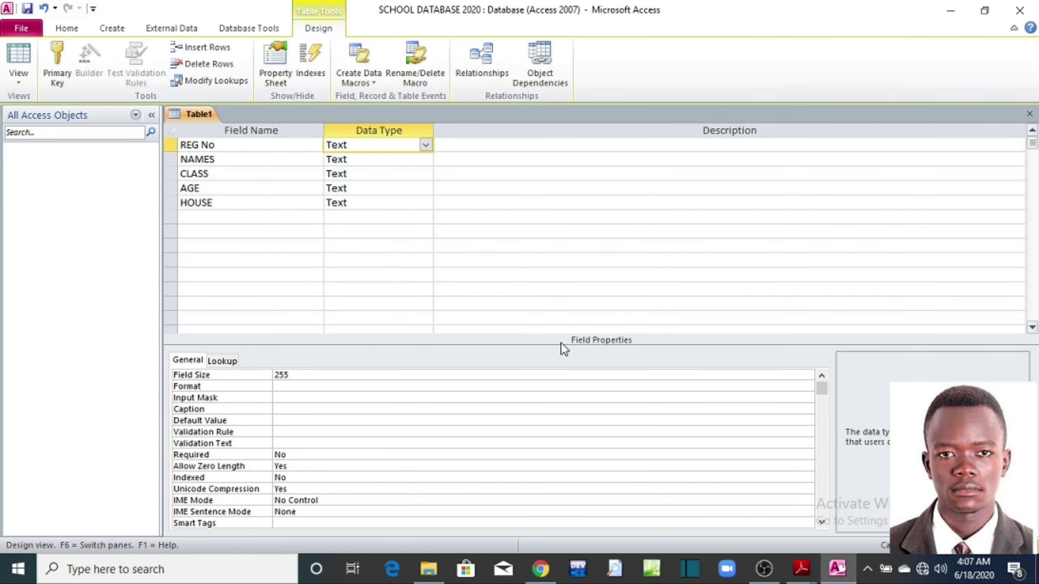
Step: Set REG No's data type to AutoNumber and AGE's to Number, leaving HOUSE as Text
{"action": "left_click", "coordinate": [424, 145]}
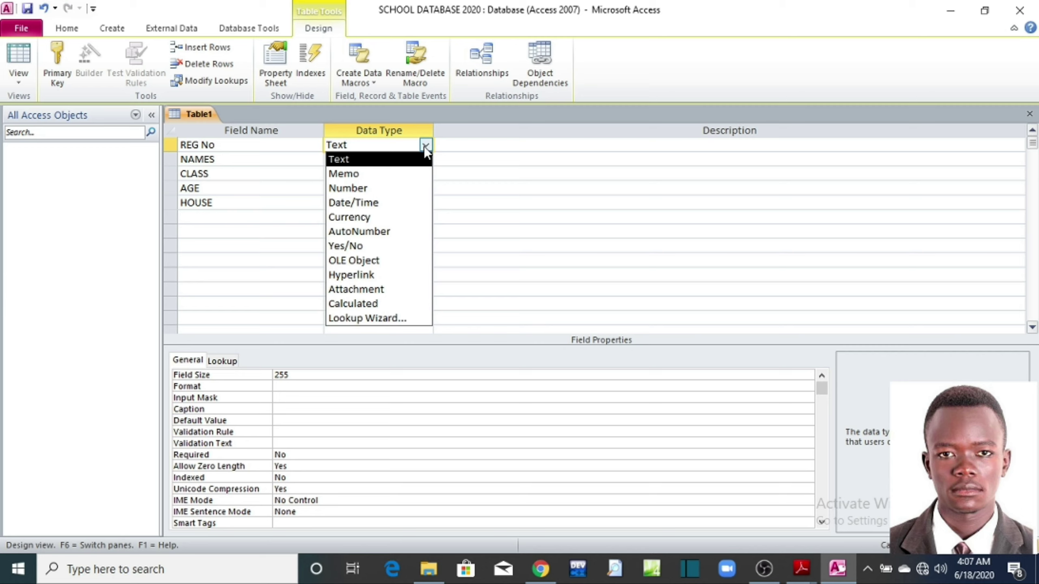
{"action": "left_click", "coordinate": [384, 234]}
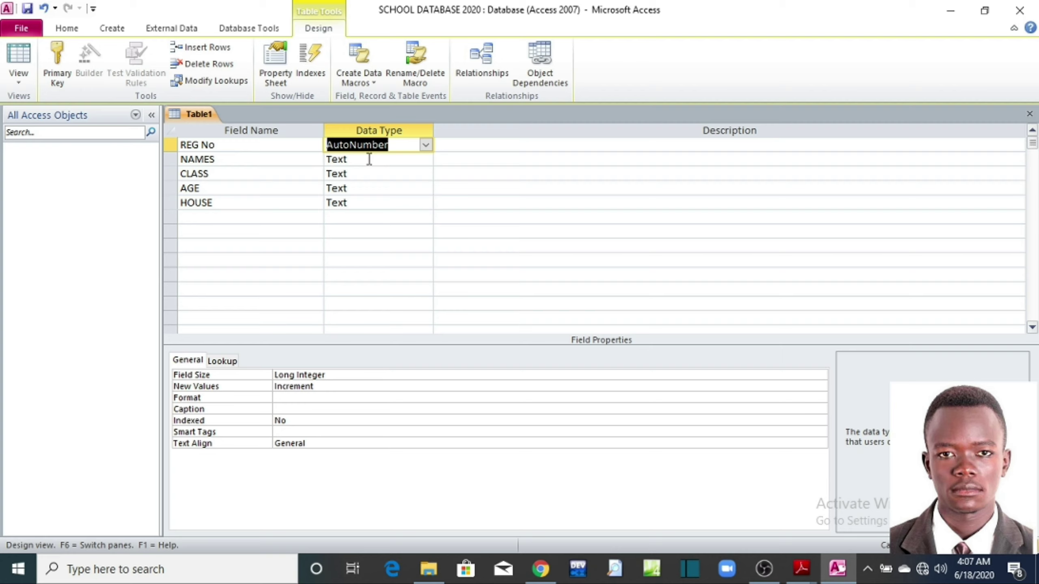
{"action": "left_click", "coordinate": [383, 177]}
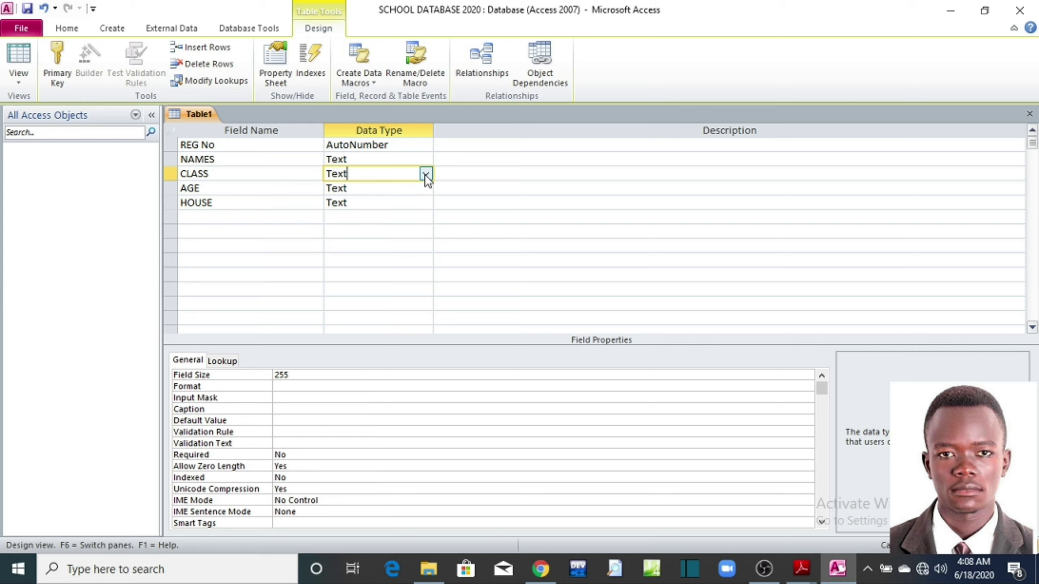
{"action": "left_click", "coordinate": [385, 188]}
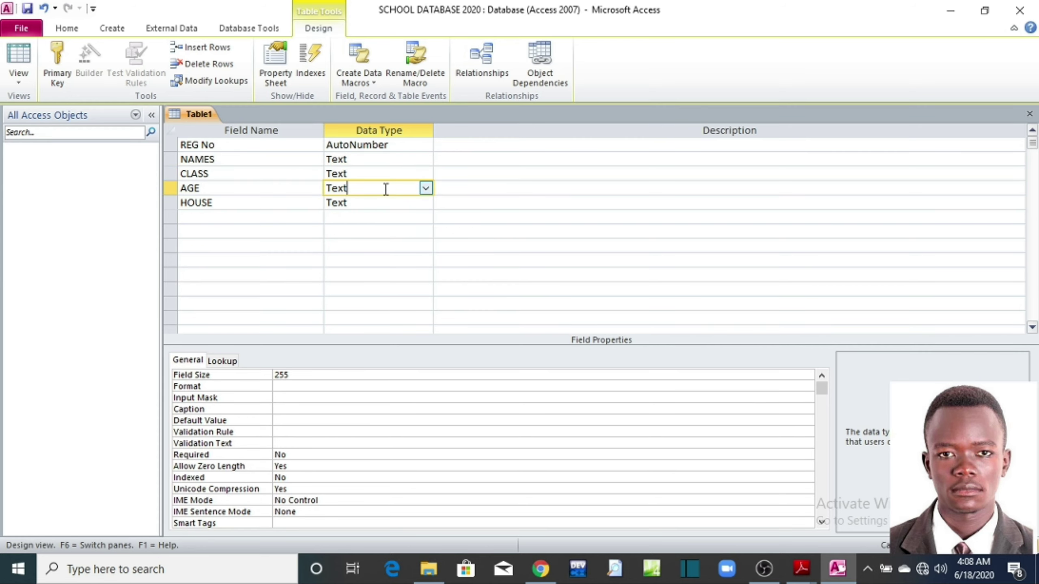
{"action": "left_click", "coordinate": [426, 188]}
{"action": "left_click", "coordinate": [425, 189]}
{"action": "left_click", "coordinate": [425, 188]}
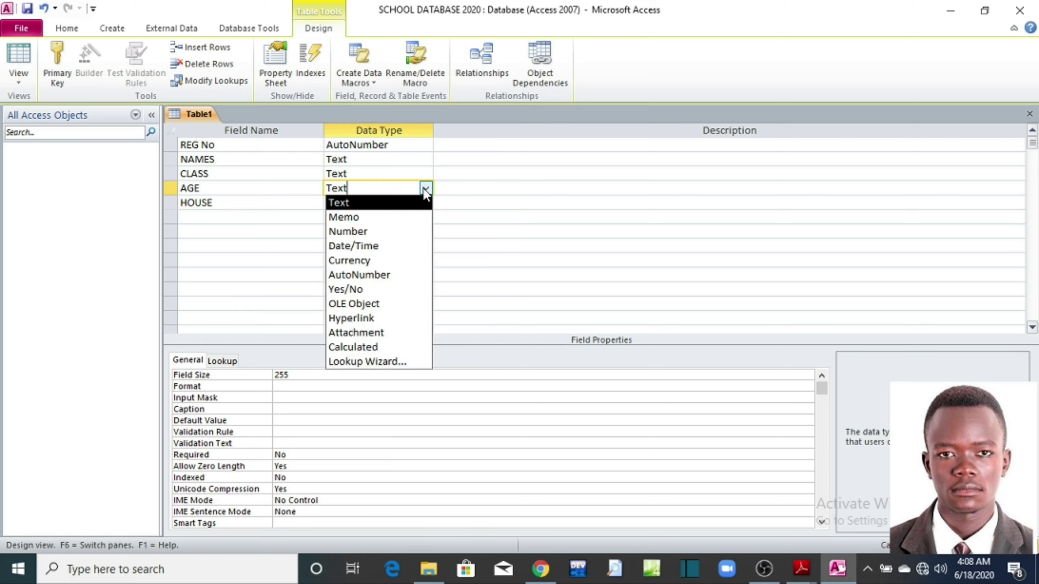
{"action": "left_click", "coordinate": [388, 232]}
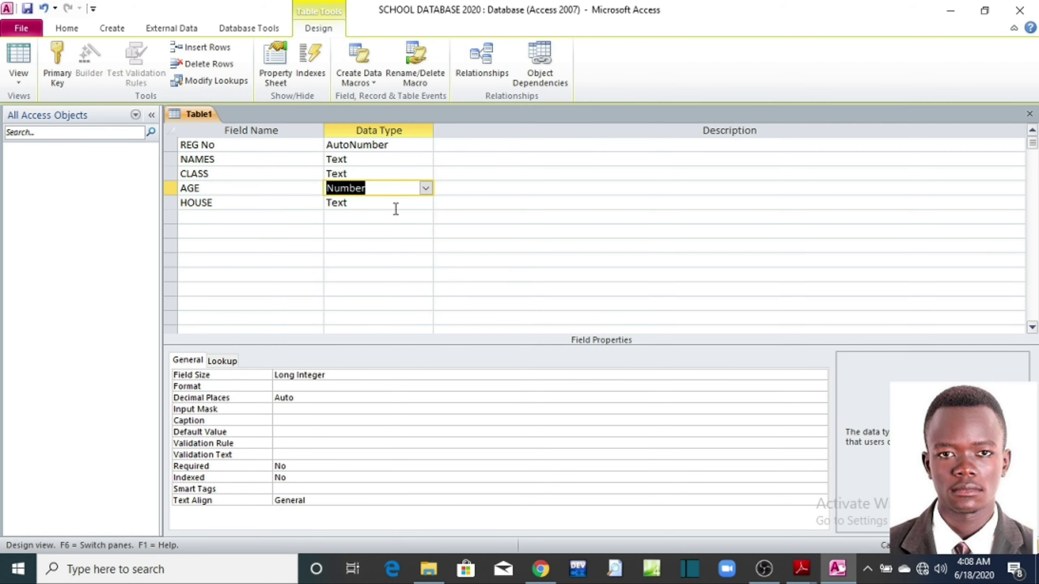
{"action": "left_click", "coordinate": [406, 201]}
{"action": "left_click", "coordinate": [425, 203]}
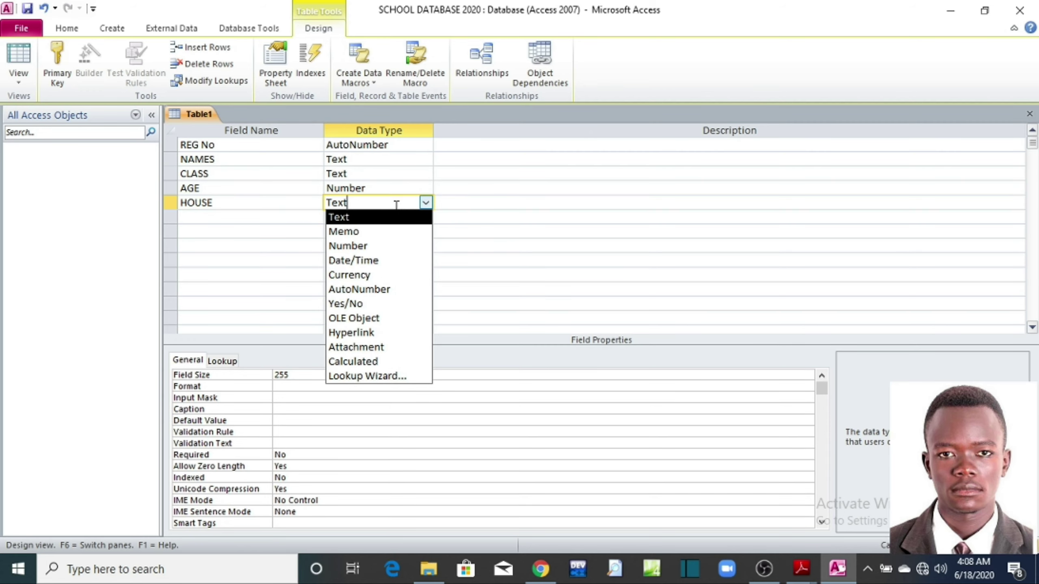
{"action": "left_click", "coordinate": [426, 203]}
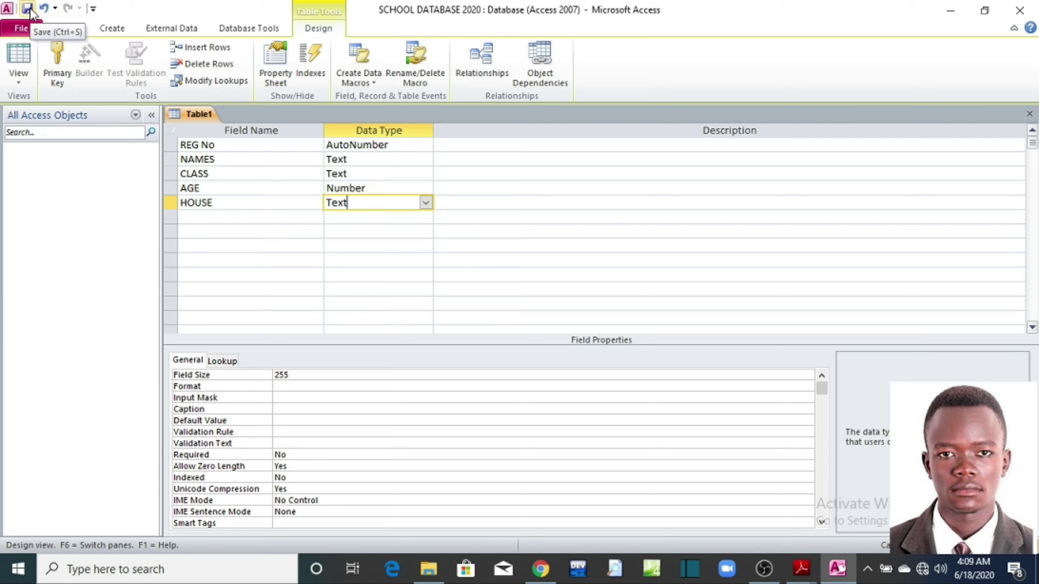
{"action": "left_click", "coordinate": [20, 29]}
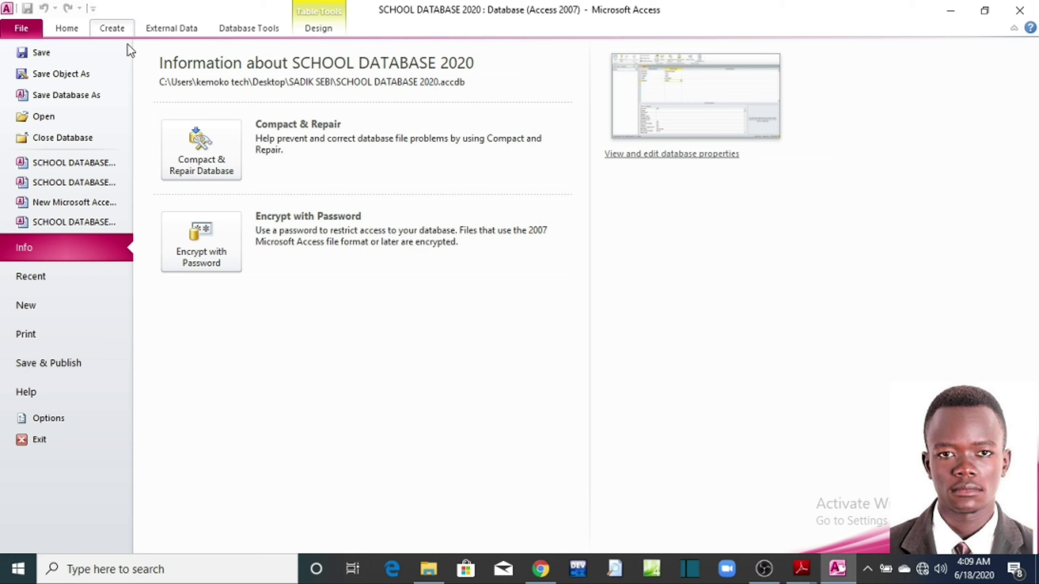
{"action": "left_click", "coordinate": [29, 54]}
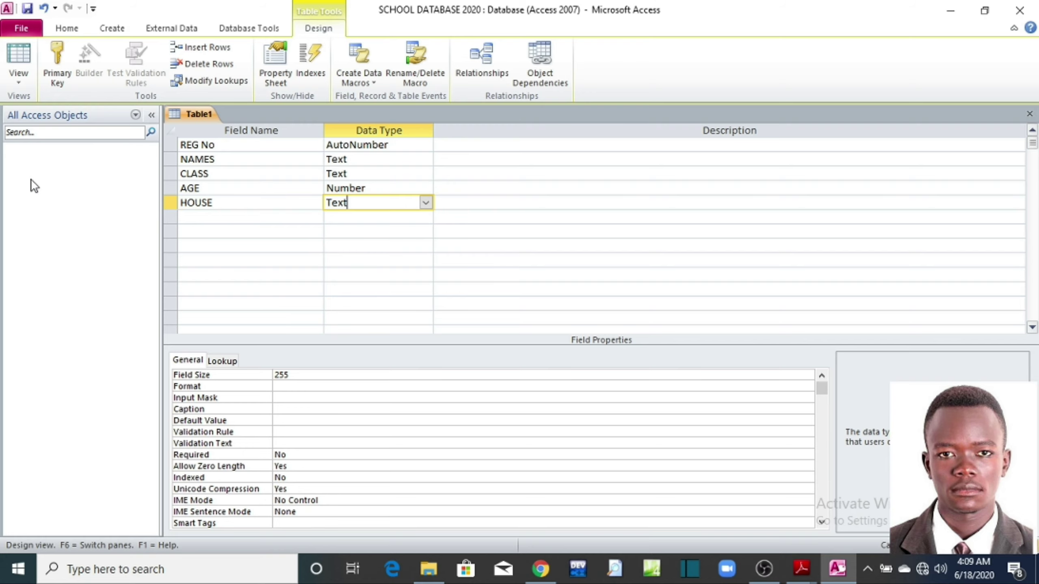
Step: Save Table1 under the name PERSON DETAILS after checking the name on the exercise sheet
{"action": "left_click", "coordinate": [23, 29]}
{"action": "left_click", "coordinate": [34, 55]}
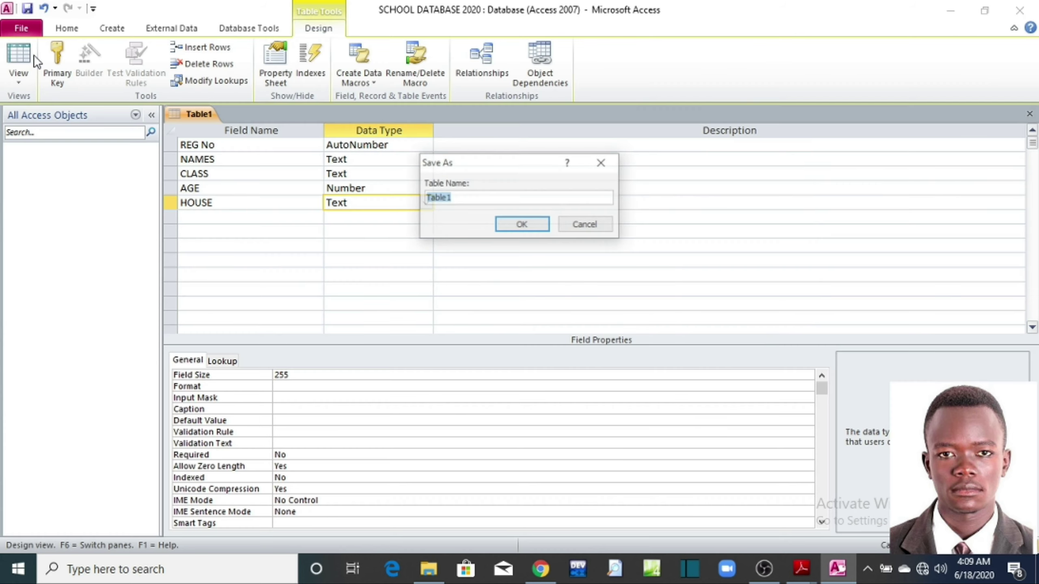
{"action": "left_click_drag", "start_coordinate": [511, 168], "coordinate": [522, 212]}
{"action": "left_click", "coordinate": [467, 242]}
{"action": "key", "text": "BackSpace"}
{"action": "key", "text": "BackSpace"}
{"action": "key", "text": "BackSpace"}
{"action": "key", "text": "BackSpace"}
{"action": "key", "text": "BackSpace"}
{"action": "key", "text": "BackSpace"}
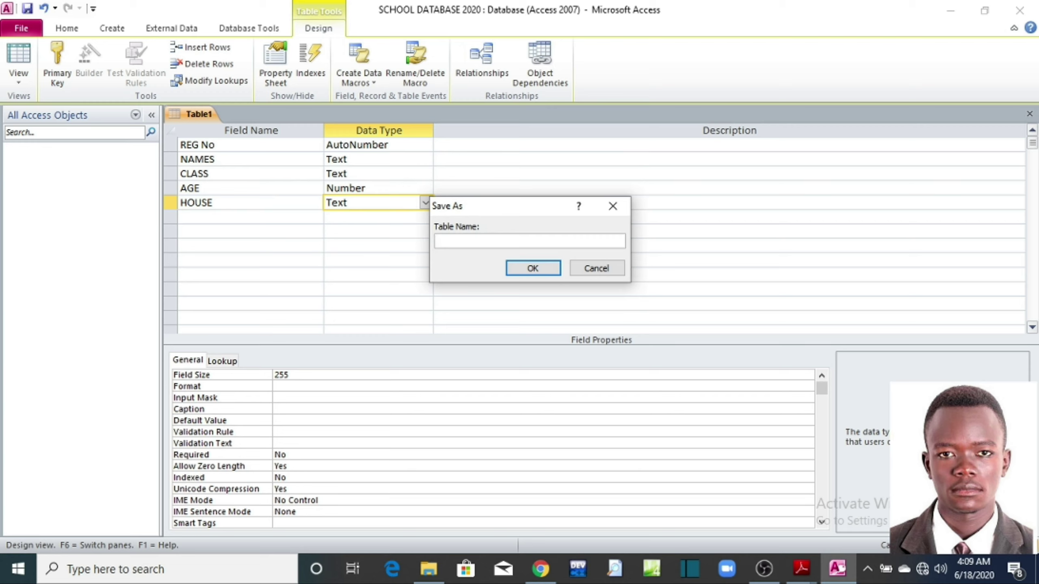
{"action": "left_click", "coordinate": [802, 569]}
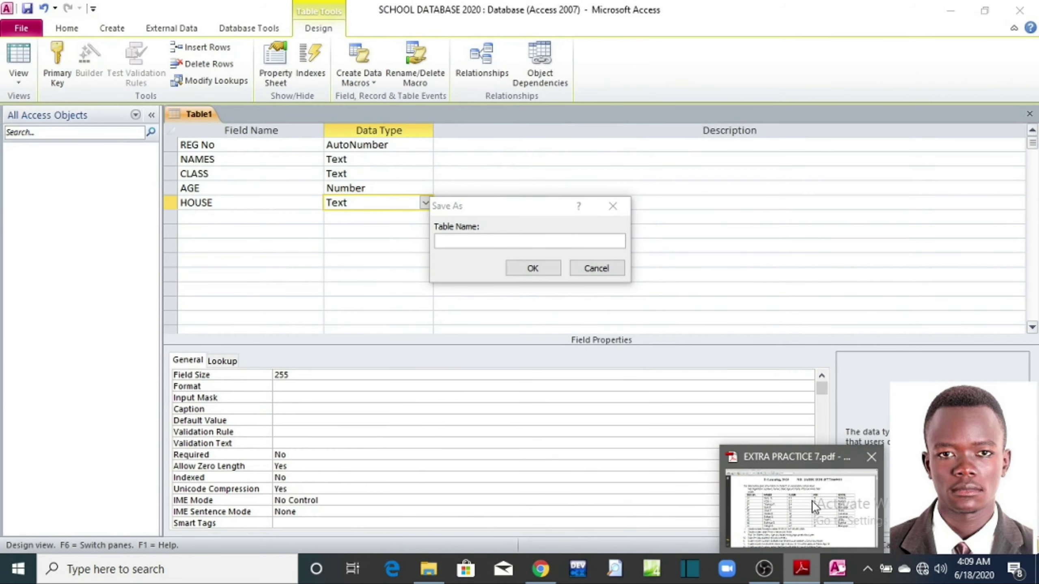
{"action": "left_click", "coordinate": [813, 503]}
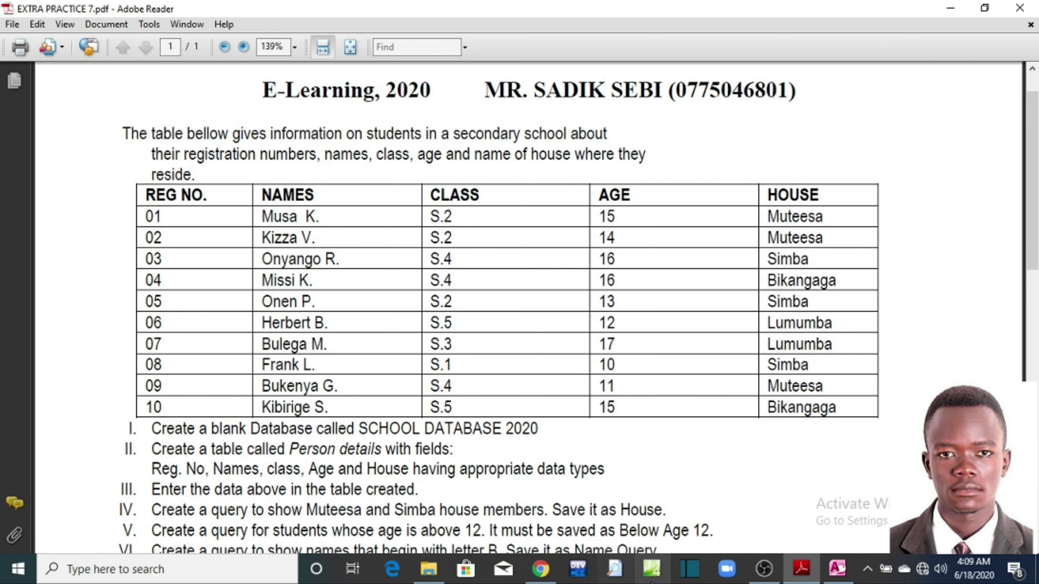
{"action": "left_click", "coordinate": [837, 571]}
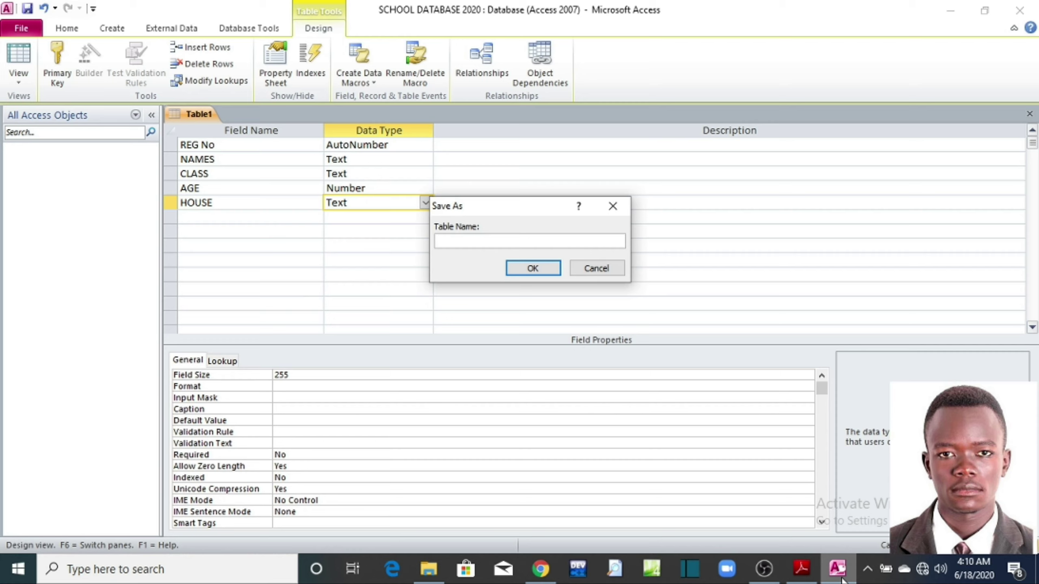
{"action": "type", "text": "PERSON DETAILS"}
{"action": "left_click", "coordinate": [538, 269]}
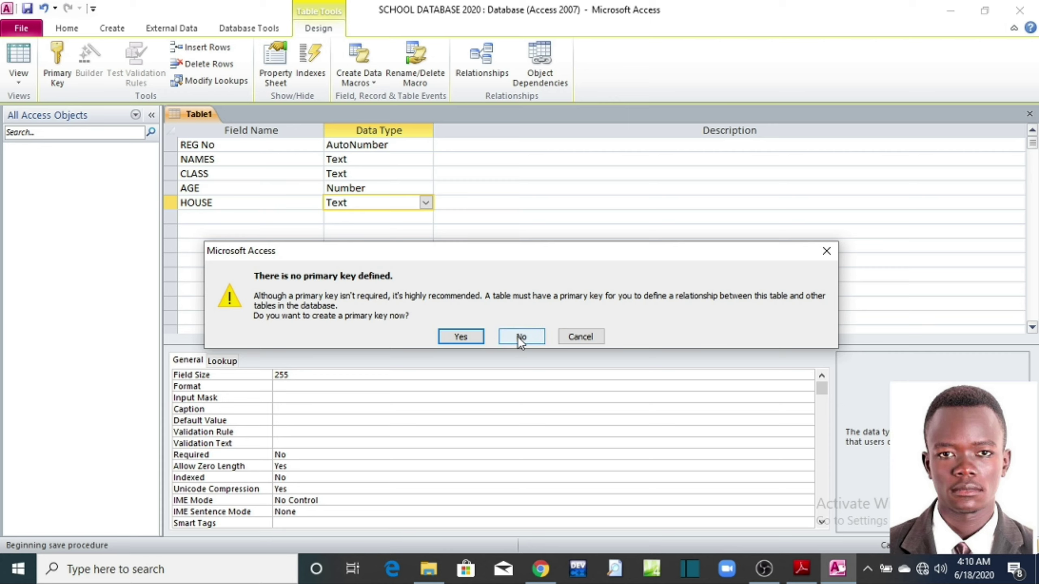
Step: Decline the primary key and open PERSON DETAILS as an empty datasheet
{"action": "left_click", "coordinate": [517, 337]}
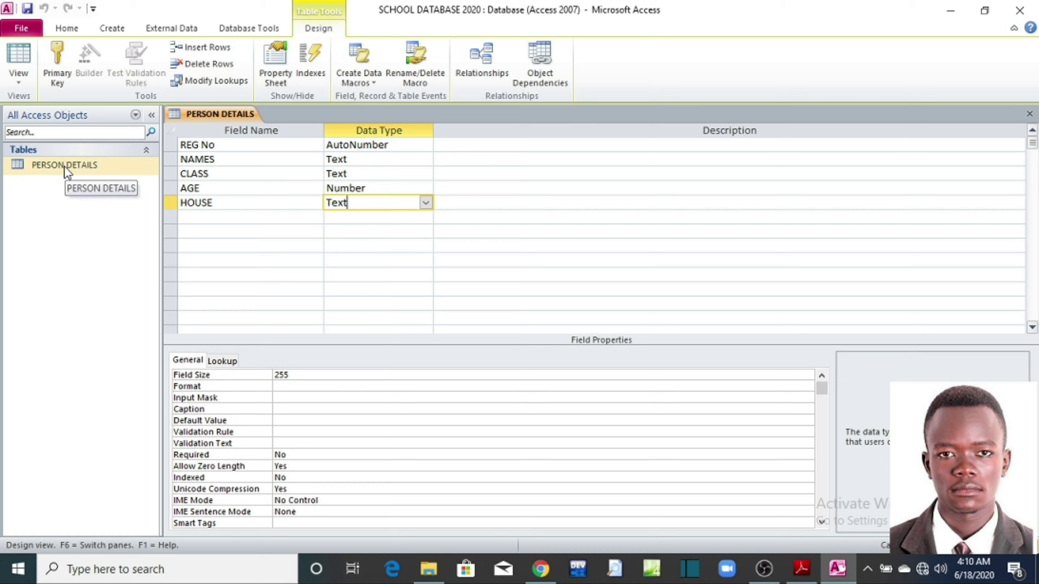
{"action": "left_click", "coordinate": [44, 165]}
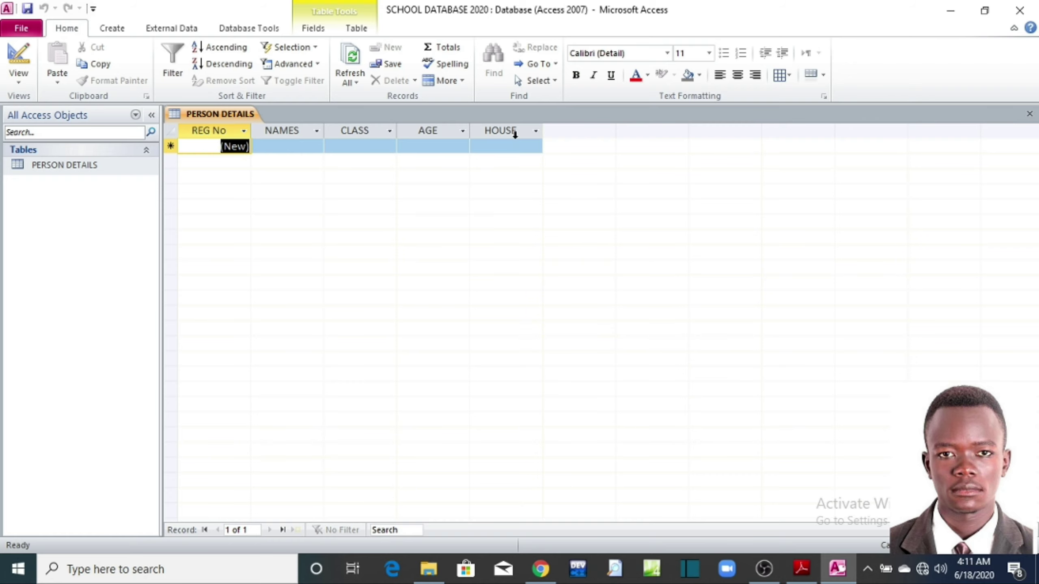
{"action": "left_click", "coordinate": [801, 569]}
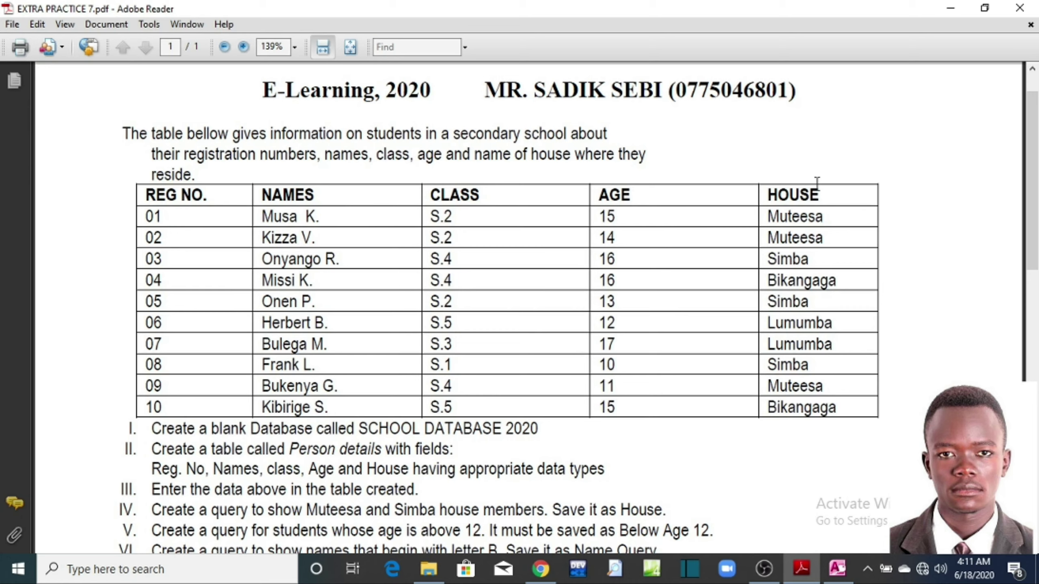
{"action": "left_click", "coordinate": [950, 9]}
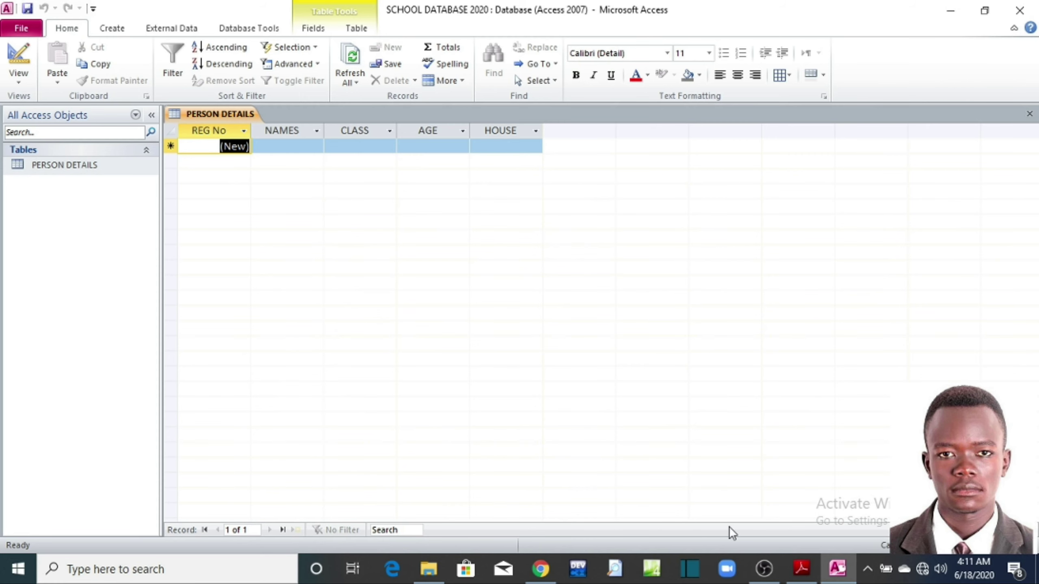
{"action": "left_click", "coordinate": [813, 572]}
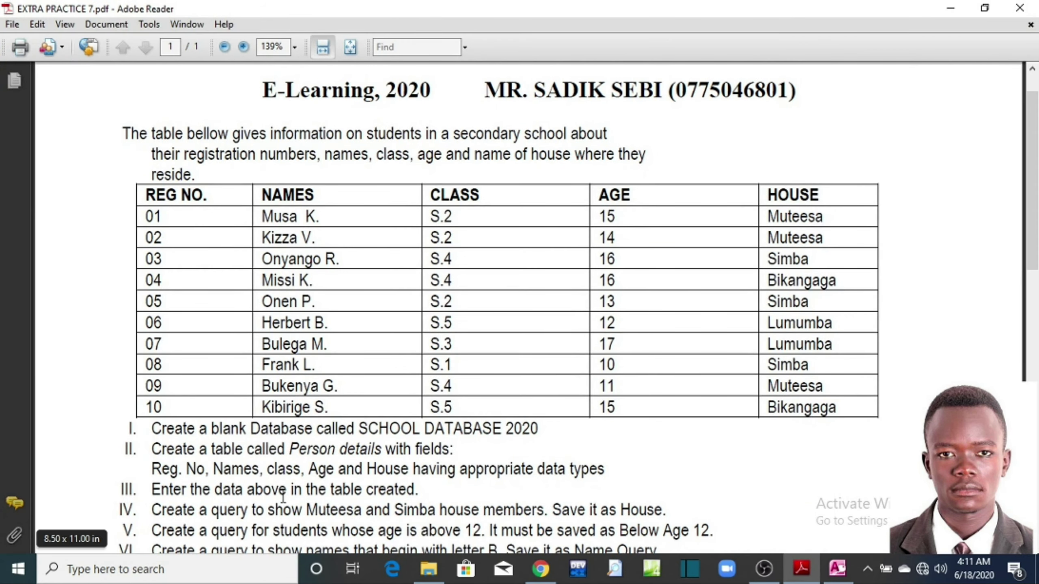
{"action": "left_click", "coordinate": [951, 10]}
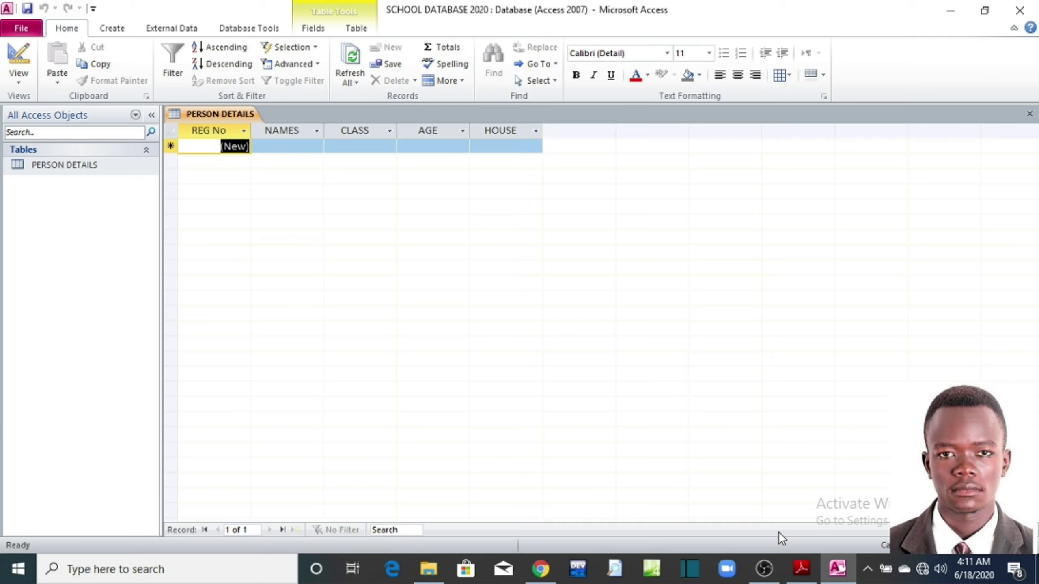
{"action": "left_click", "coordinate": [801, 569]}
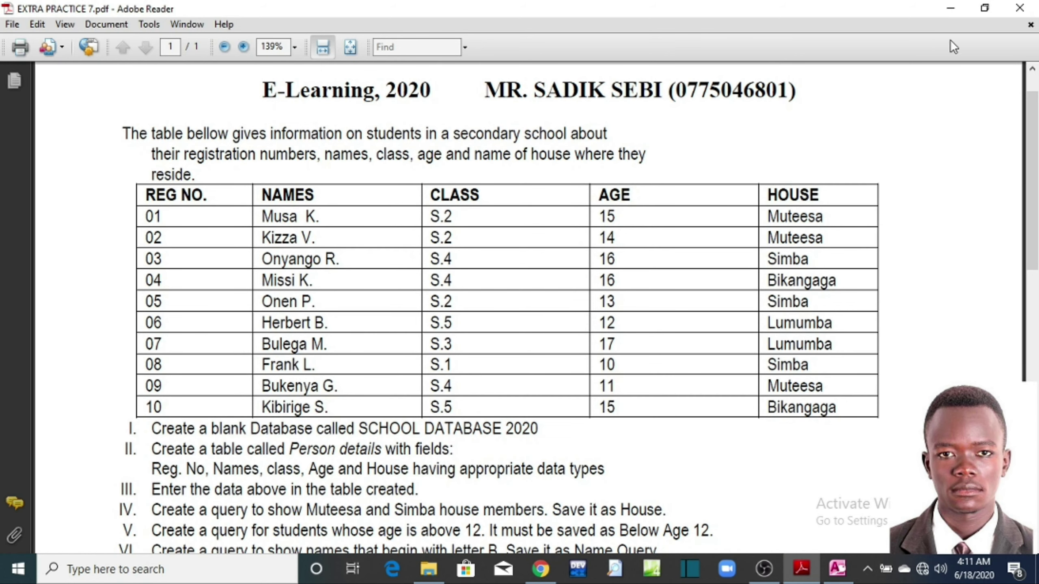
{"action": "left_click", "coordinate": [952, 9]}
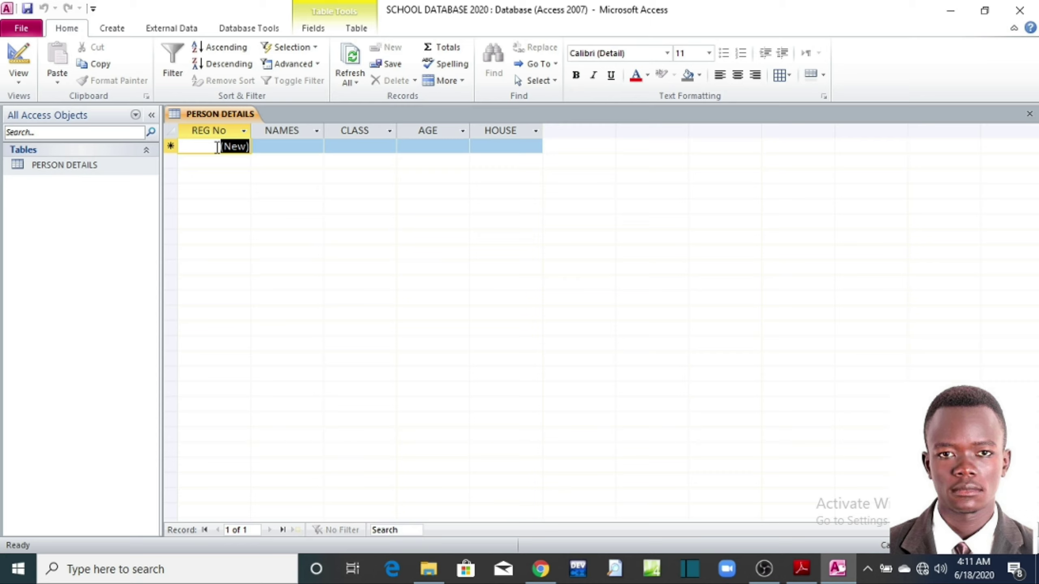
Step: Retype the first student's name in mixed case in the NAMES column
{"action": "left_click", "coordinate": [280, 146]}
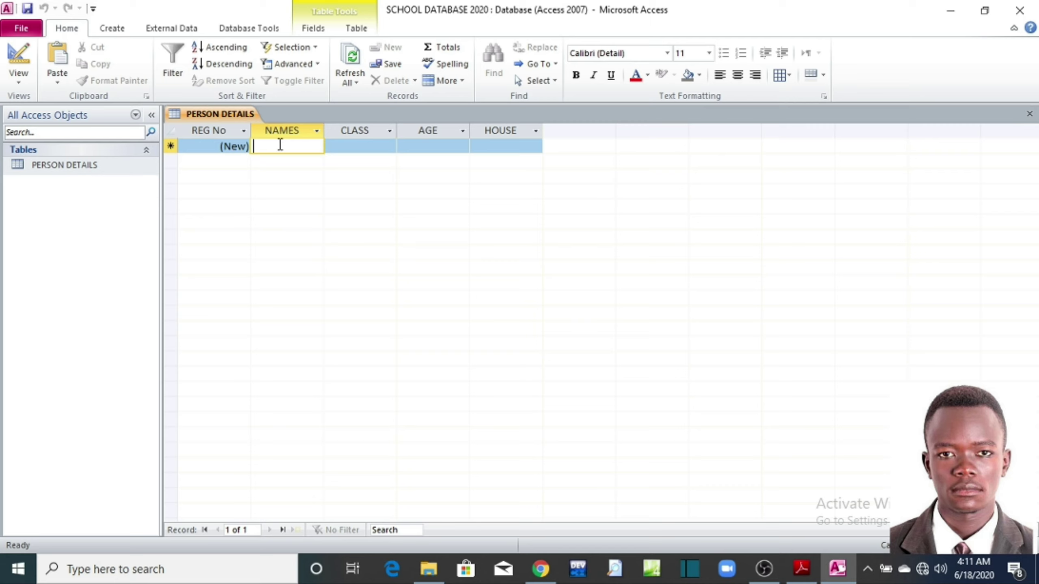
{"action": "type", "text": "MUSA"}
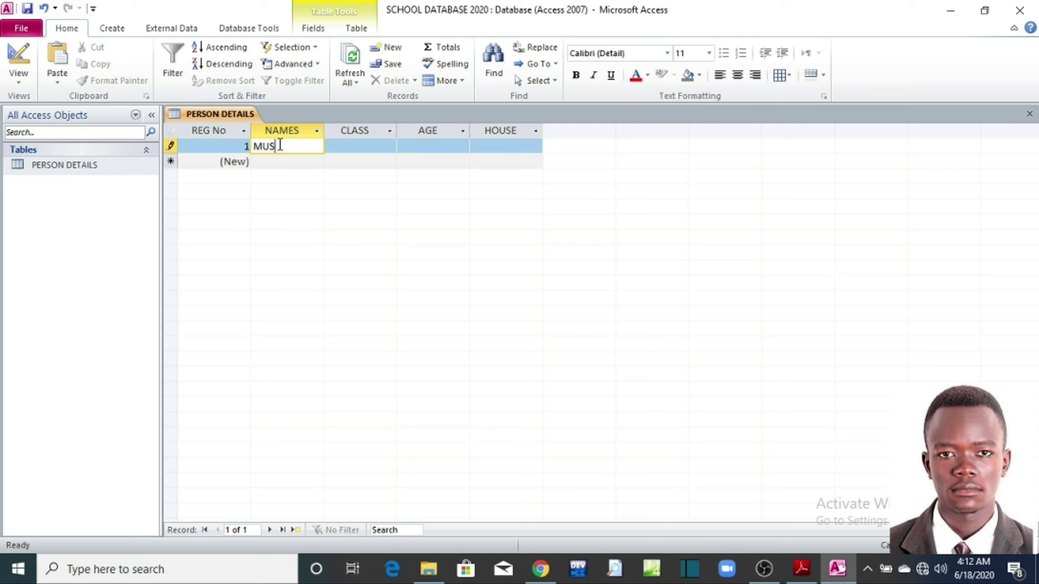
{"action": "key", "text": "BackSpace"}
{"action": "key", "text": "BackSpace"}
{"action": "key", "text": "BackSpace"}
{"action": "key", "text": "BackSpace"}
{"action": "type", "text": "Musa K"}
{"action": "key", "text": "Down"}
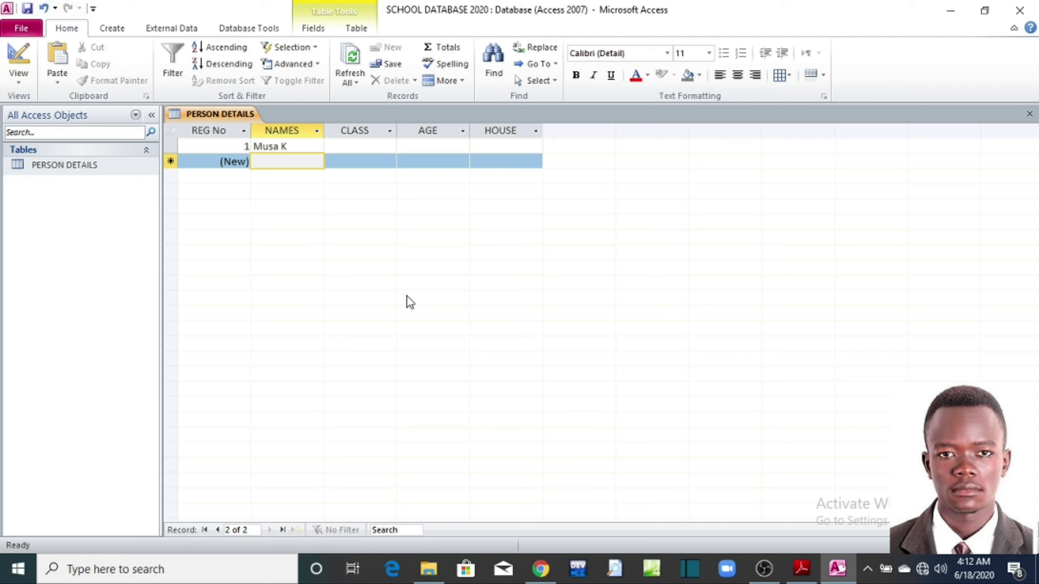
Step: Correct the second student's name and enter the HOUSE values Muteesa and Simba
{"action": "type", "text": "kIZZA"}
{"action": "key", "text": "BackSpace"}
{"action": "key", "text": "BackSpace"}
{"action": "key", "text": "BackSpace"}
{"action": "key", "text": "BackSpace"}
{"action": "key", "text": "BackSpace"}
{"action": "type", "text": "Ki"}
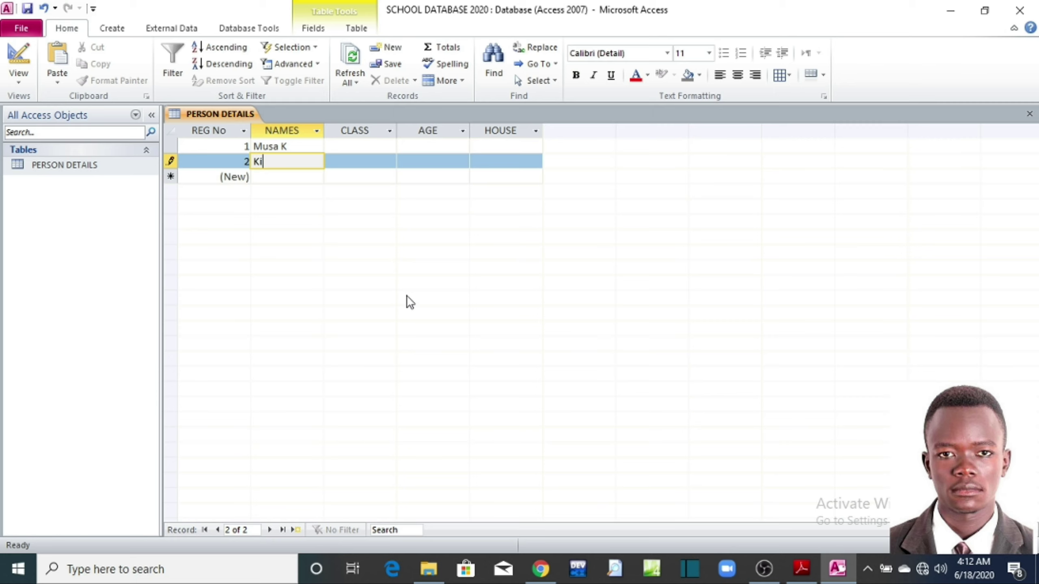
{"action": "type", "text": "zza V"}
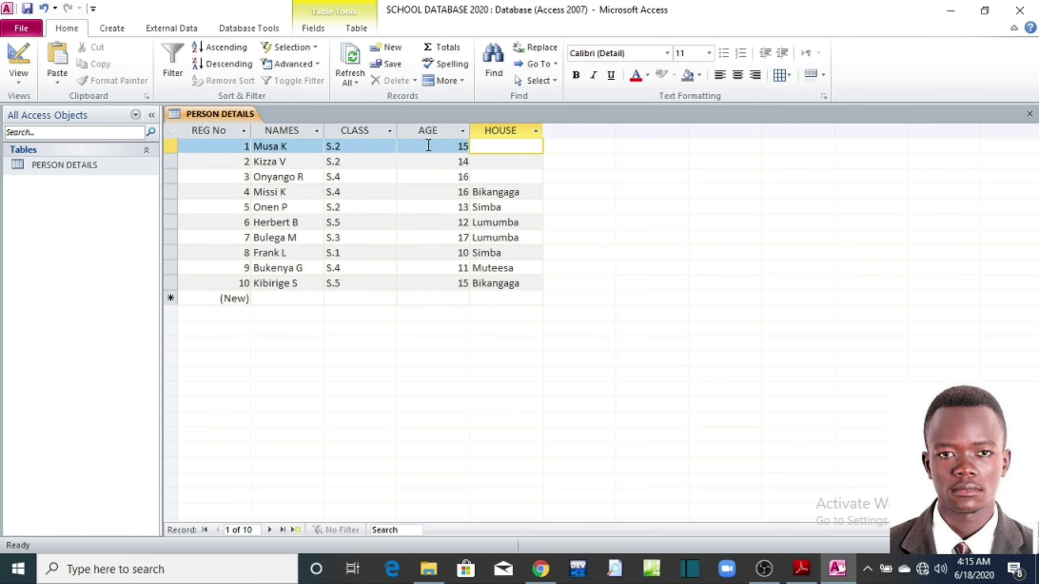
{"action": "type", "text": "Muteesa"}
{"action": "key", "text": "Down"}
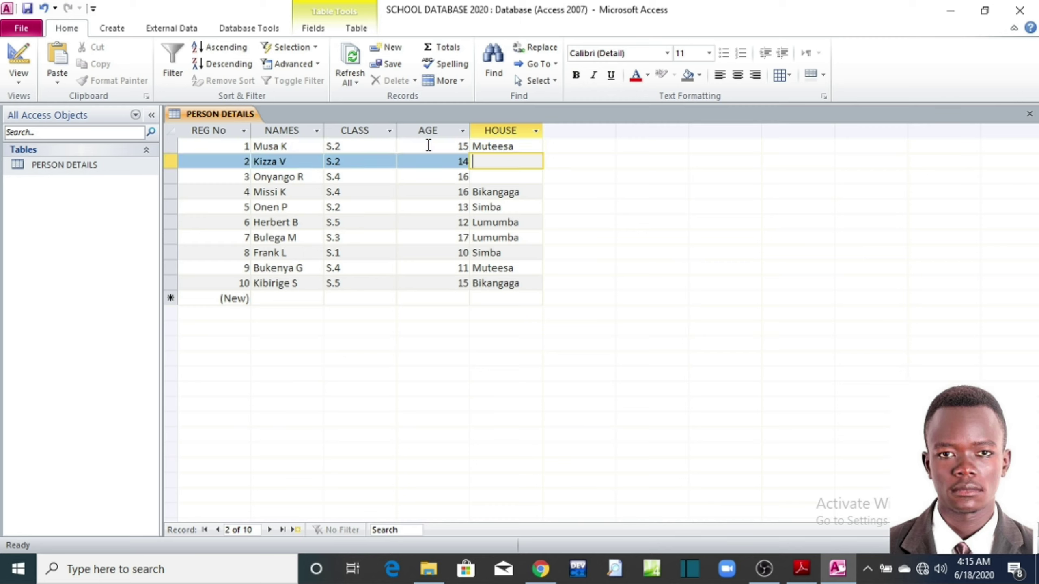
{"action": "type", "text": "Muteesa"}
{"action": "key", "text": "Down"}
{"action": "type", "text": "S"}
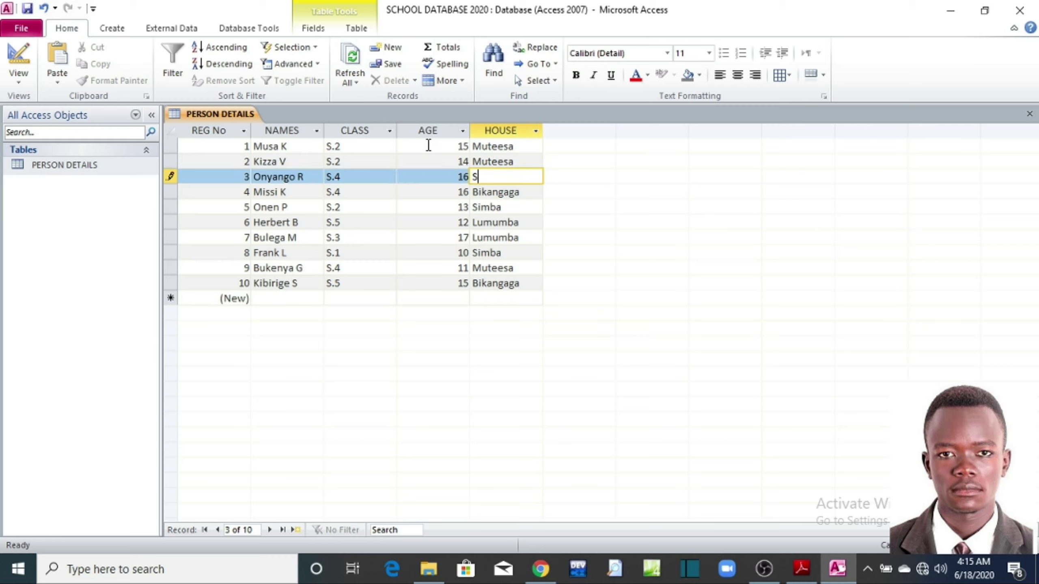
{"action": "type", "text": "imba"}
Step: Append a full stop to each of the ten student names in NAMES, then save the table
{"action": "left_click", "coordinate": [489, 194]}
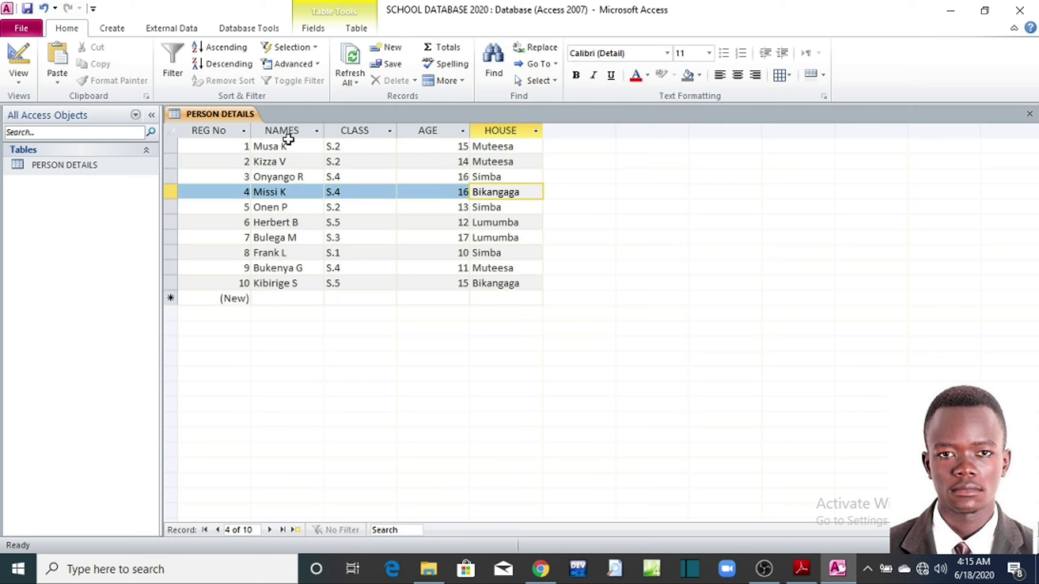
{"action": "left_click", "coordinate": [295, 149]}
{"action": "type", "text": "."}
{"action": "key", "text": "Down"}
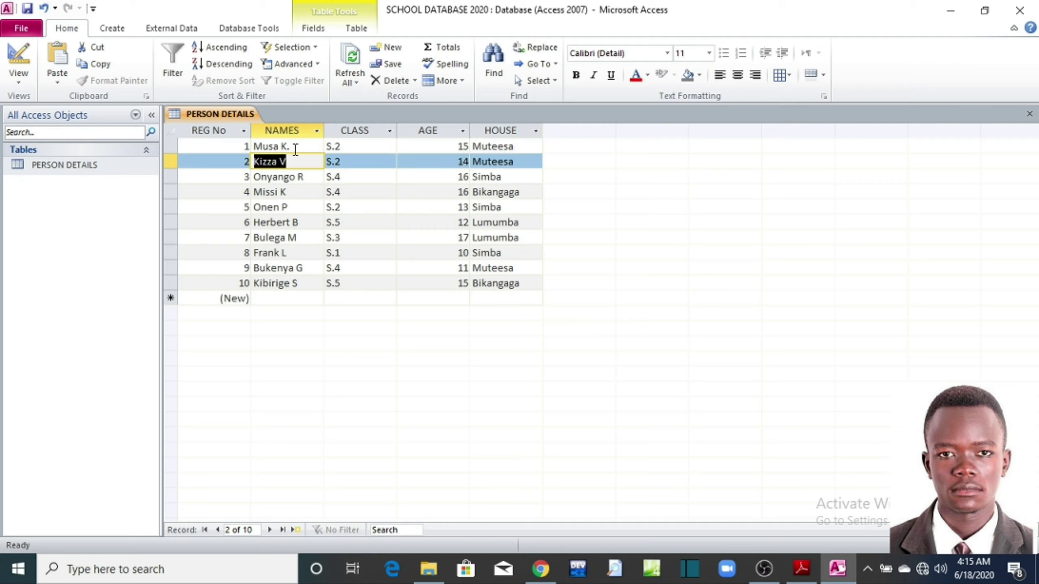
{"action": "left_click", "coordinate": [289, 162]}
{"action": "type", "text": "."}
{"action": "left_click", "coordinate": [305, 176]}
{"action": "type", "text": "."}
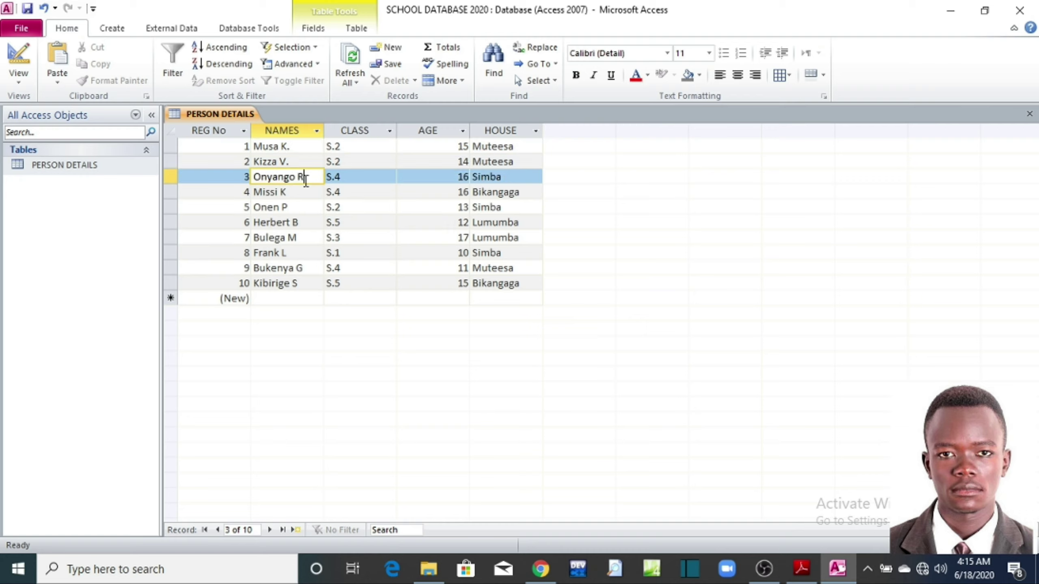
{"action": "left_click", "coordinate": [288, 192]}
{"action": "type", "text": "."}
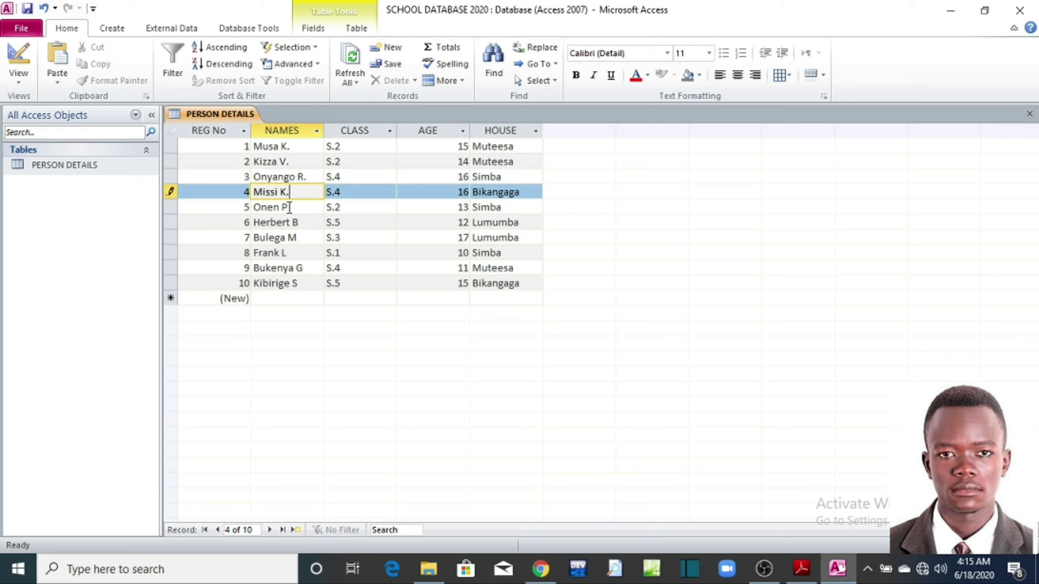
{"action": "left_click", "coordinate": [291, 207]}
{"action": "type", "text": "."}
{"action": "left_click", "coordinate": [300, 223]}
{"action": "type", "text": "."}
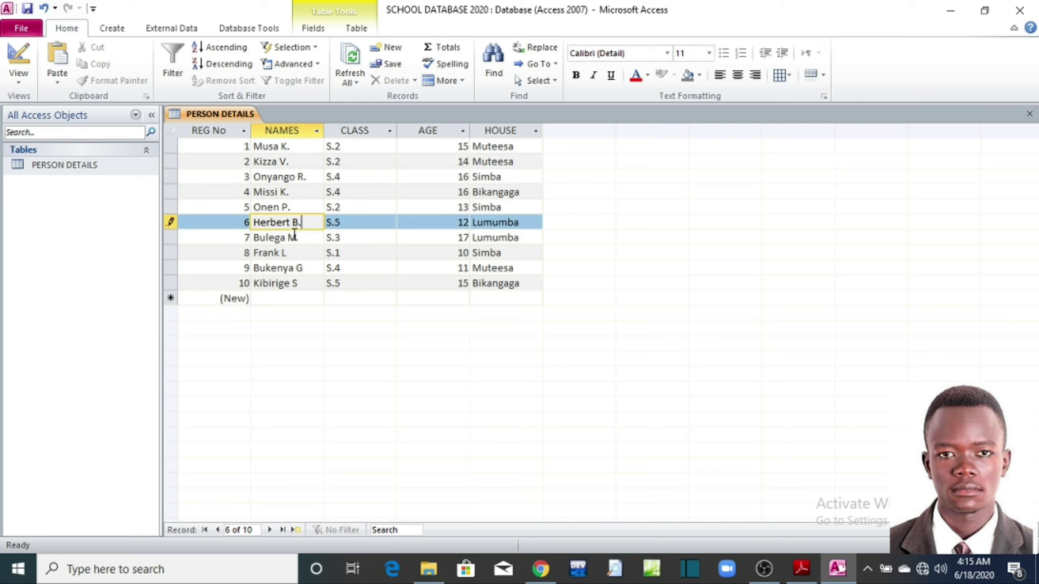
{"action": "left_click", "coordinate": [296, 238]}
{"action": "type", "text": "."}
{"action": "left_click", "coordinate": [295, 253]}
{"action": "type", "text": "."}
{"action": "left_click", "coordinate": [304, 268]}
{"action": "type", "text": "."}
{"action": "left_click", "coordinate": [303, 284]}
{"action": "type", "text": "."}
{"action": "left_click", "coordinate": [27, 8]}
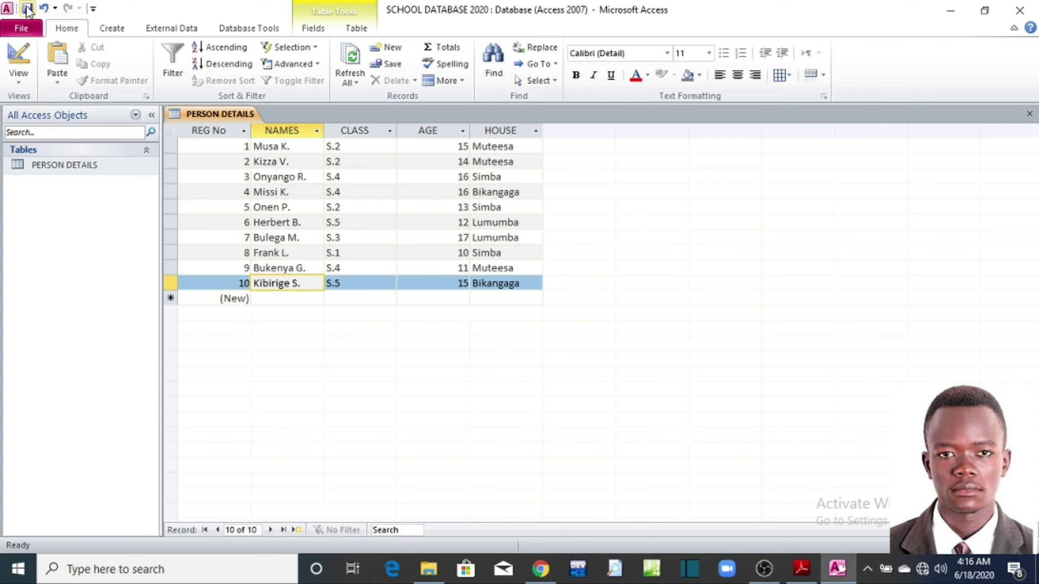
{"action": "left_click", "coordinate": [801, 569]}
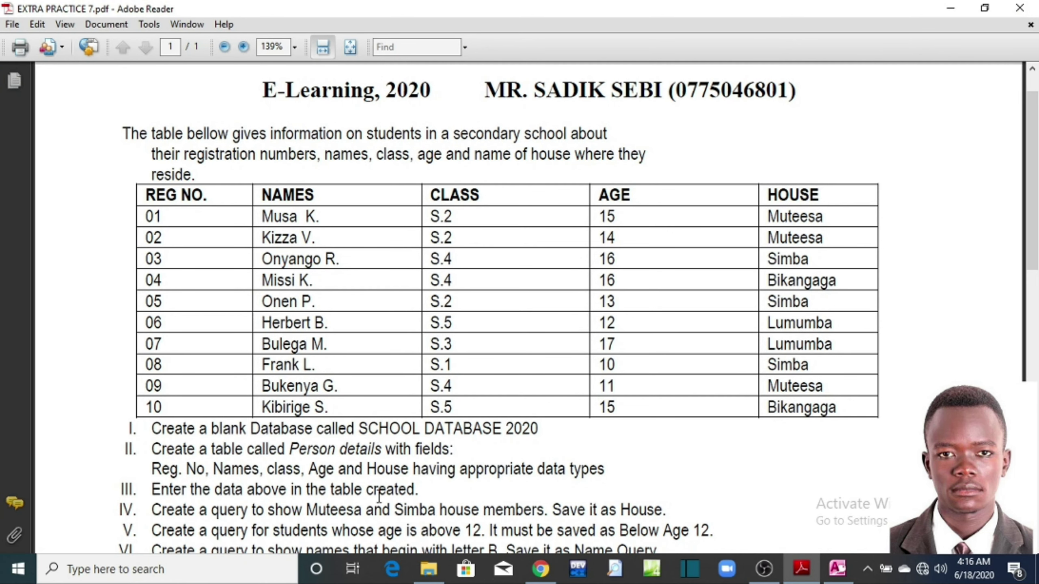
{"action": "scroll", "coordinate": [315, 281], "scroll_direction": "down", "scroll_amount": 8}
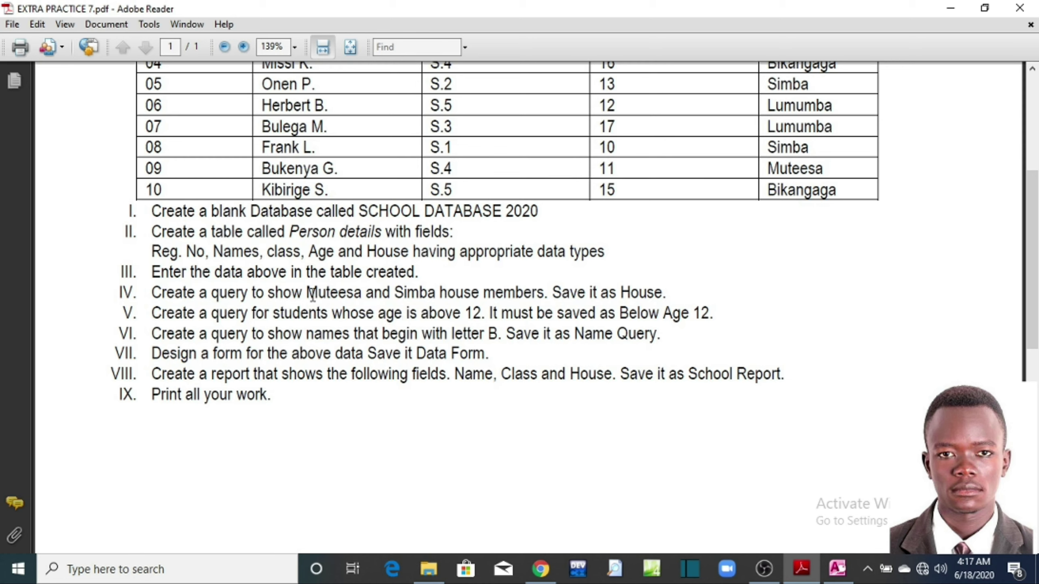
{"action": "left_click_drag", "start_coordinate": [253, 294], "coordinate": [305, 297]}
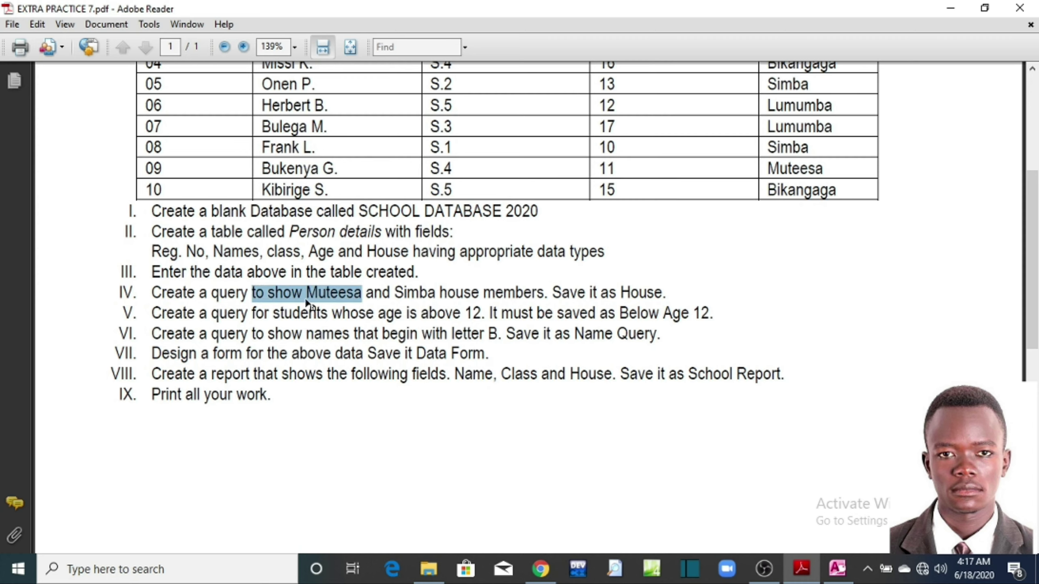
{"action": "left_click", "coordinate": [305, 294]}
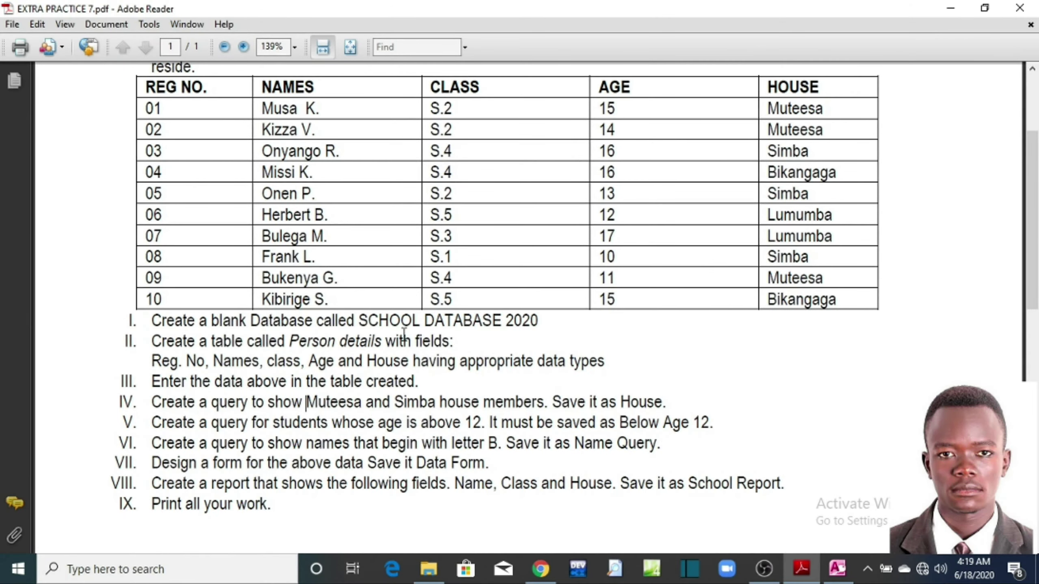
{"action": "left_click", "coordinate": [950, 8]}
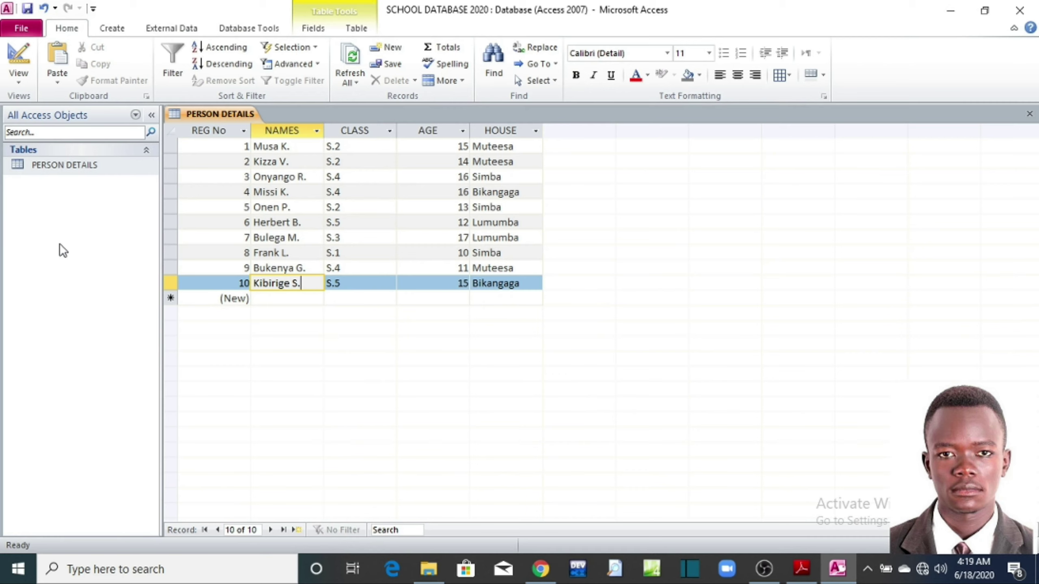
Step: Create a Query Design on PERSON DETAILS and place all five fields in the grid
{"action": "left_click", "coordinate": [117, 31]}
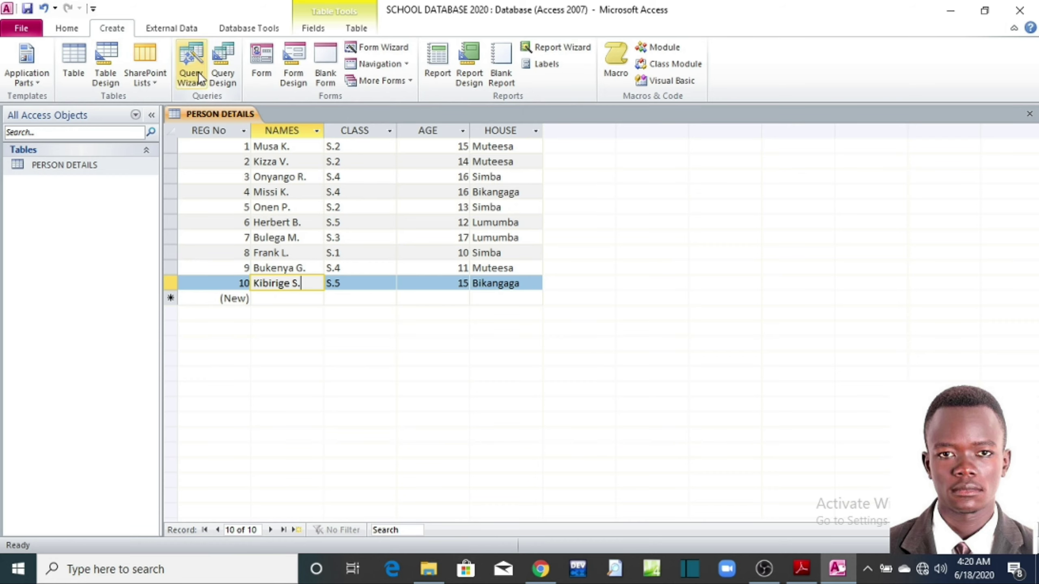
{"action": "left_click", "coordinate": [226, 74]}
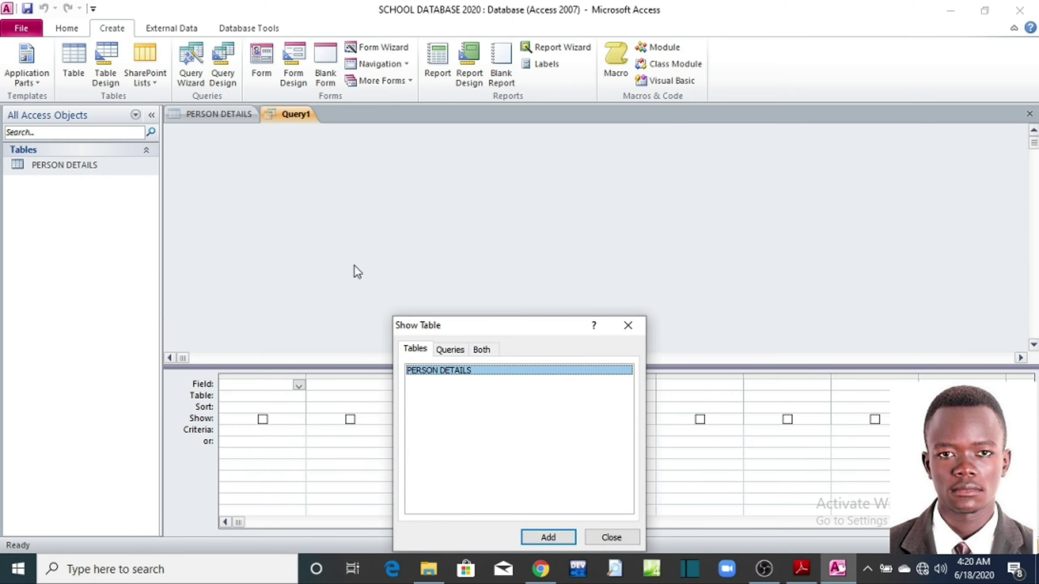
{"action": "left_click_drag", "start_coordinate": [514, 325], "coordinate": [527, 195]}
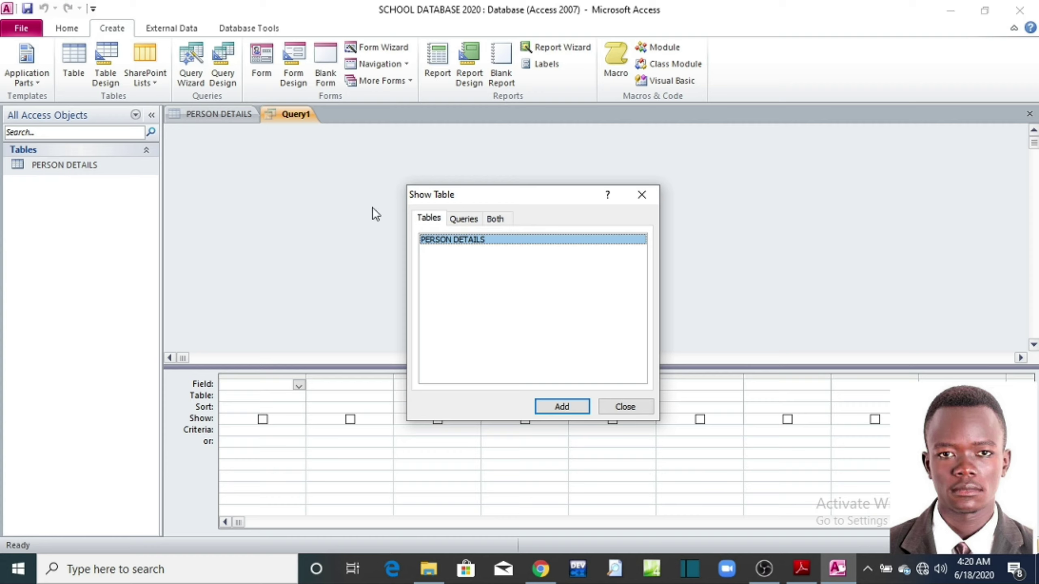
{"action": "left_click", "coordinate": [562, 407]}
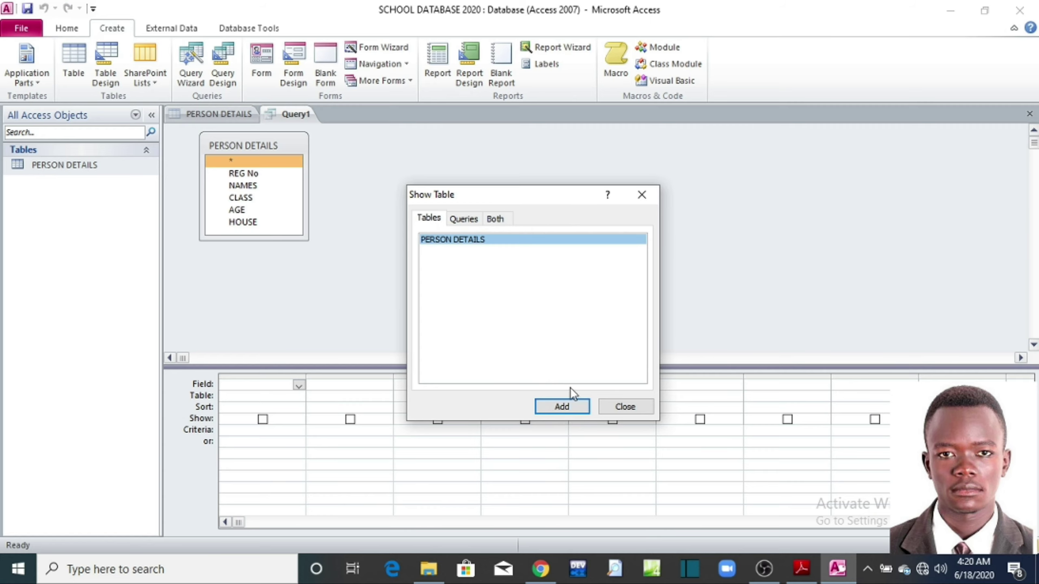
{"action": "left_click", "coordinate": [612, 407]}
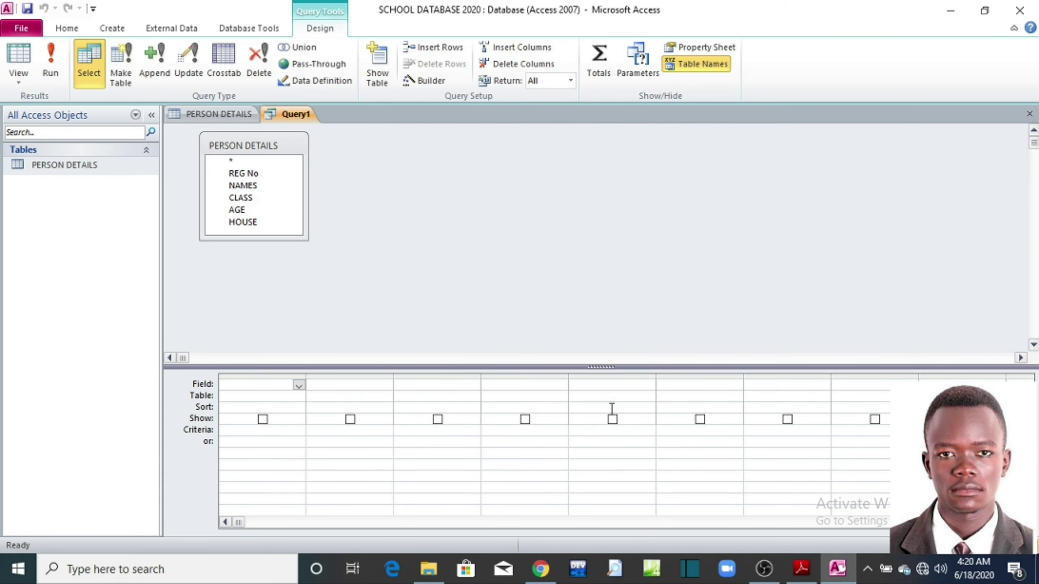
{"action": "left_click", "coordinate": [226, 160]}
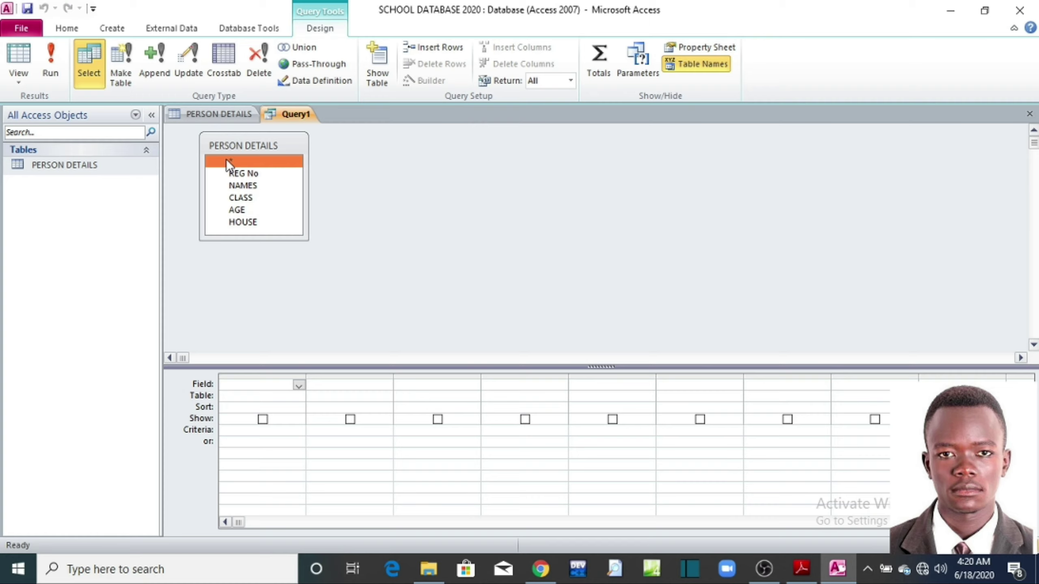
{"action": "key", "text": "ctrl+a"}
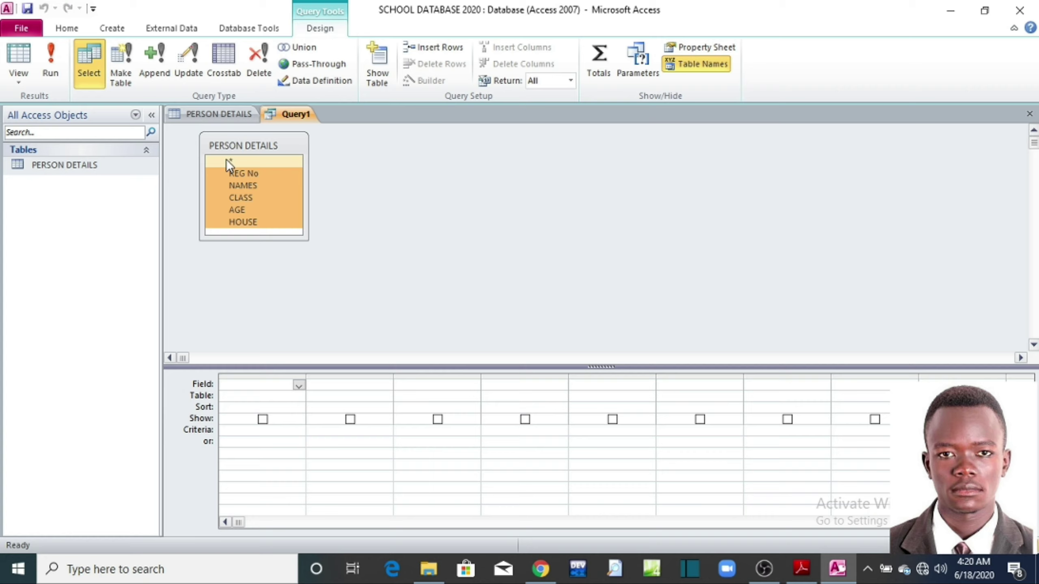
{"action": "left_click_drag", "start_coordinate": [249, 174], "coordinate": [272, 363]}
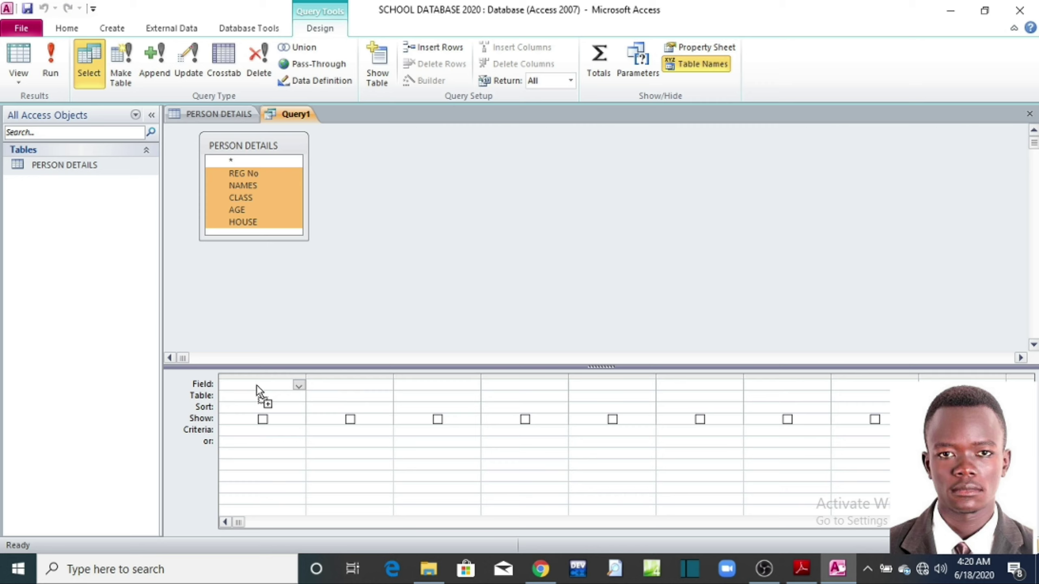
{"action": "left_click_drag", "start_coordinate": [257, 385], "coordinate": [256, 385]}
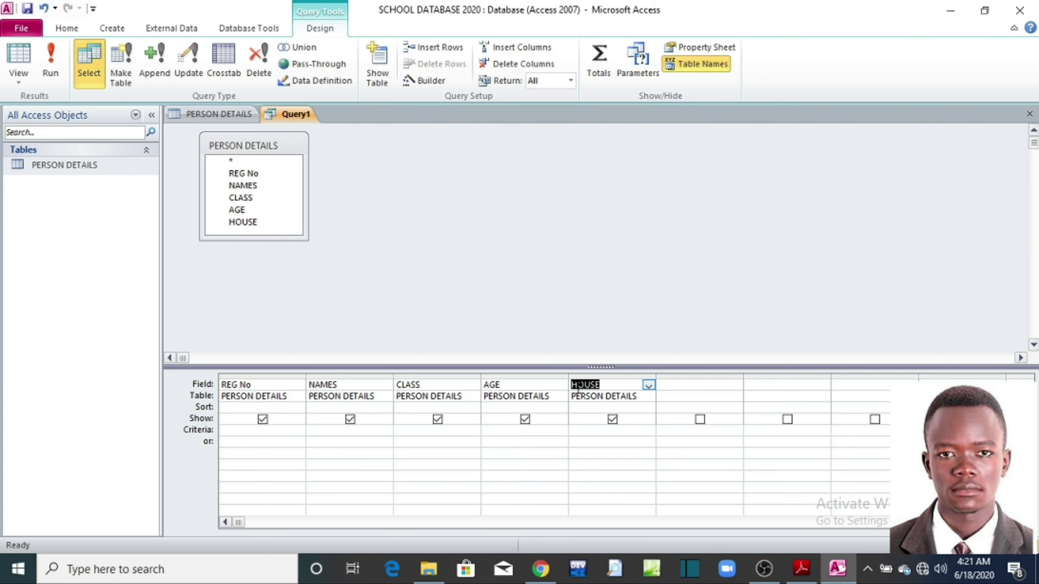
Step: Enter MUTEESA as the HOUSE criterion and SIMBA on the or row, then run the query
{"action": "left_click", "coordinate": [799, 570]}
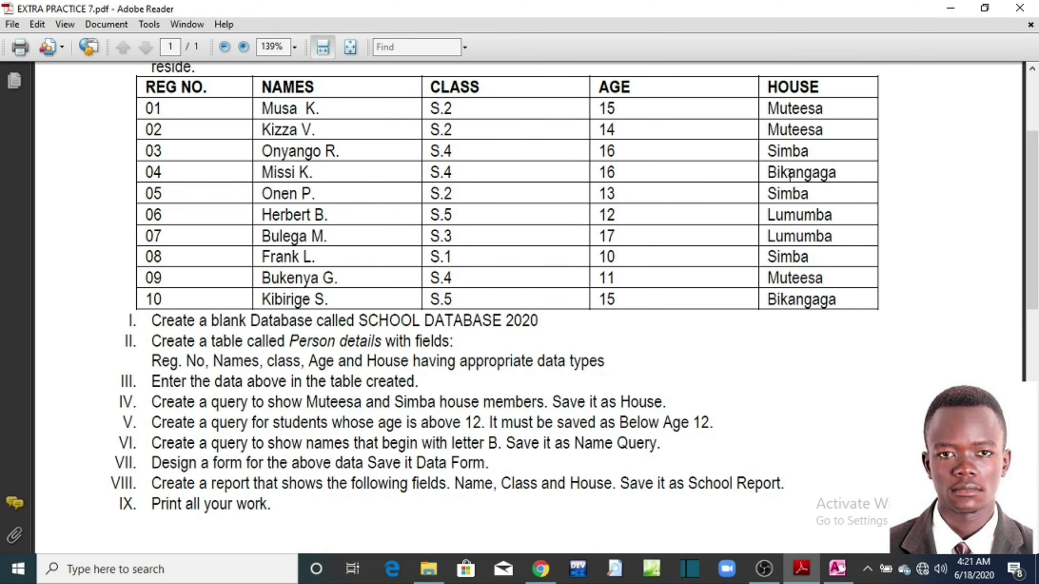
{"action": "left_click", "coordinate": [942, 11]}
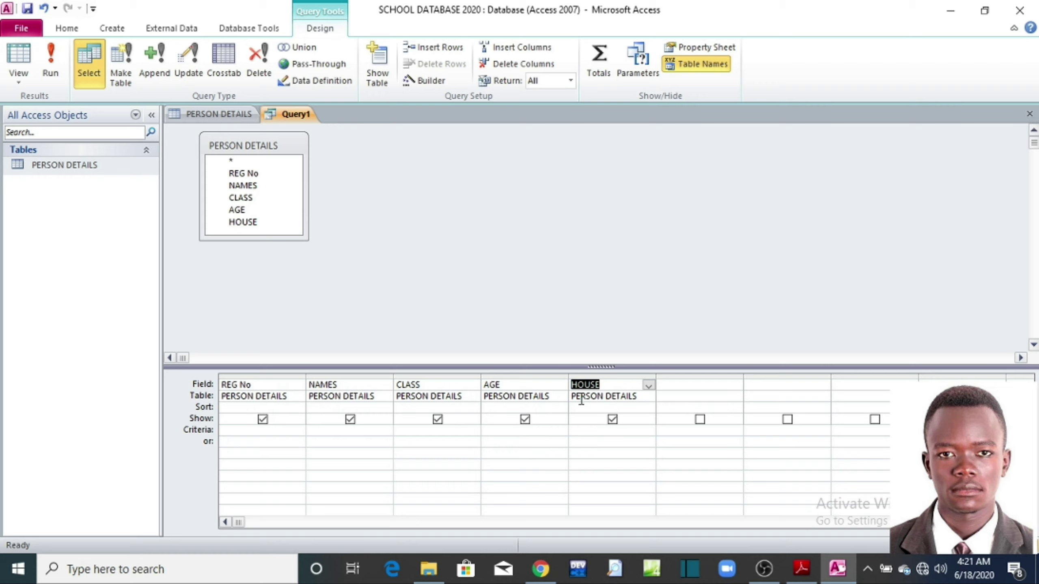
{"action": "left_click", "coordinate": [579, 431]}
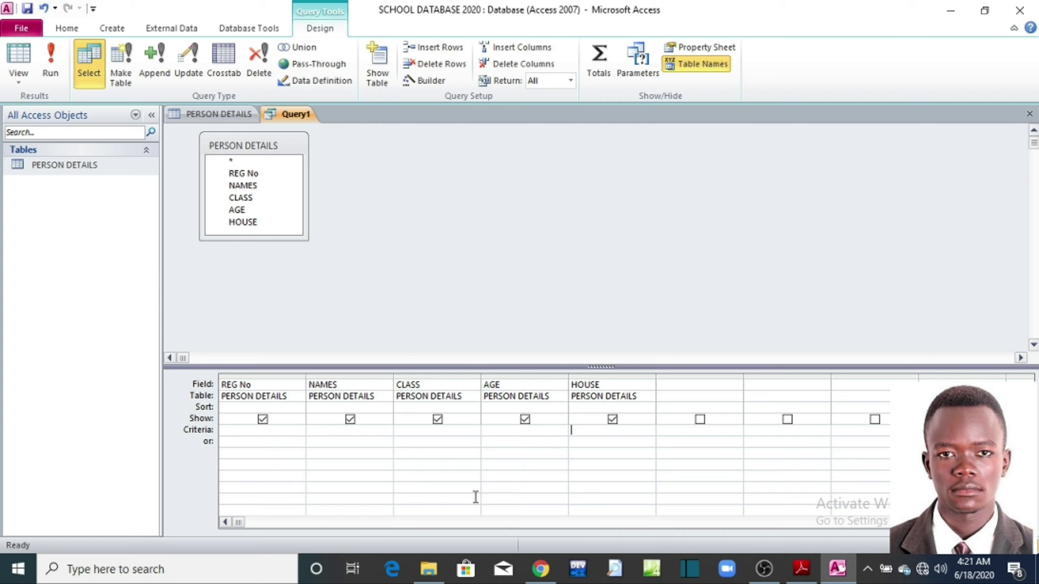
{"action": "type", "text": "muteesa"}
{"action": "key", "text": "BackSpace"}
{"action": "key", "text": "BackSpace"}
{"action": "key", "text": "BackSpace"}
{"action": "key", "text": "BackSpace"}
{"action": "key", "text": "BackSpace"}
{"action": "key", "text": "BackSpace"}
{"action": "key", "text": "BackSpace"}
{"action": "key", "text": "Caps_Lock"}
{"action": "type", "text": "MUTEESA"}
{"action": "left_click", "coordinate": [575, 445]}
{"action": "type", "text": "SIMBA"}
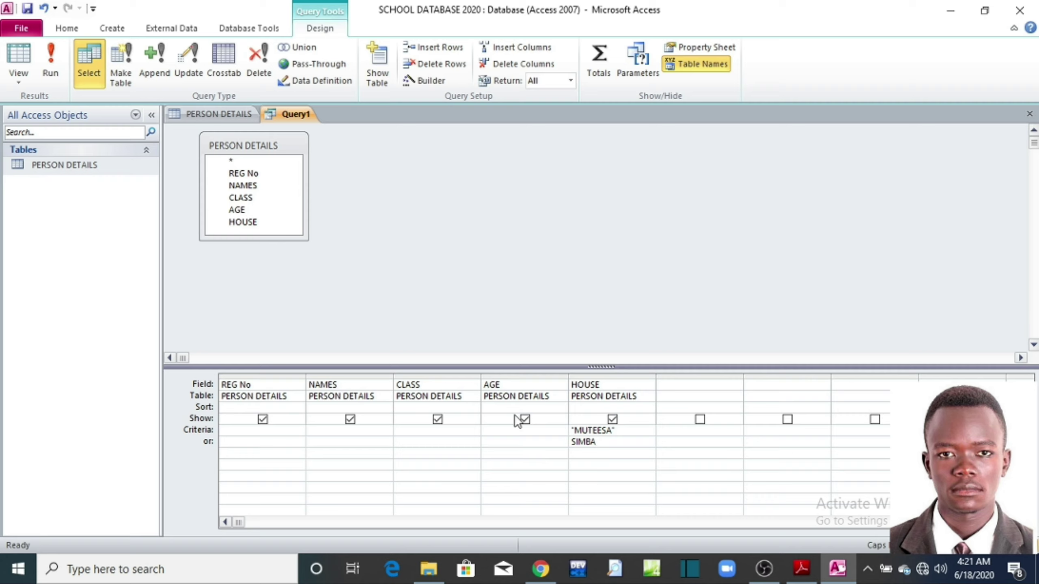
{"action": "left_click", "coordinate": [51, 65]}
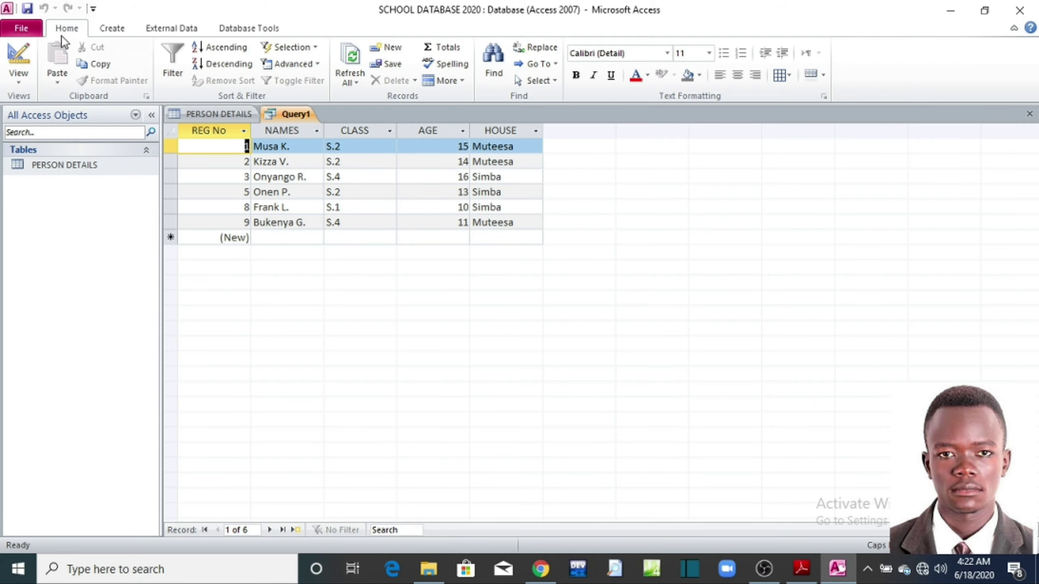
Step: Save the query under the name HOUSE
{"action": "left_click", "coordinate": [26, 27]}
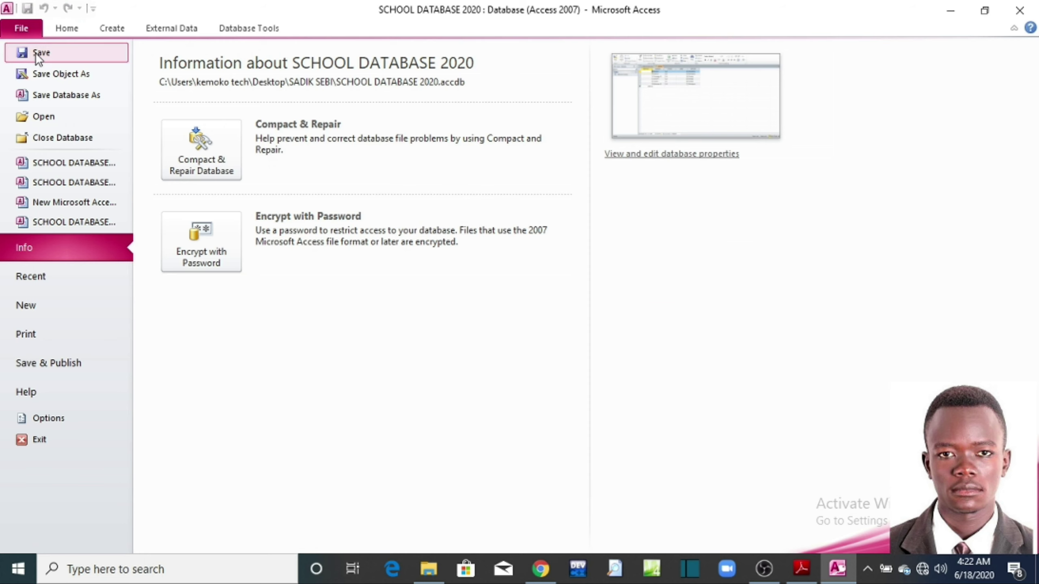
{"action": "left_click", "coordinate": [36, 52]}
{"action": "left_click_drag", "start_coordinate": [474, 168], "coordinate": [477, 259]}
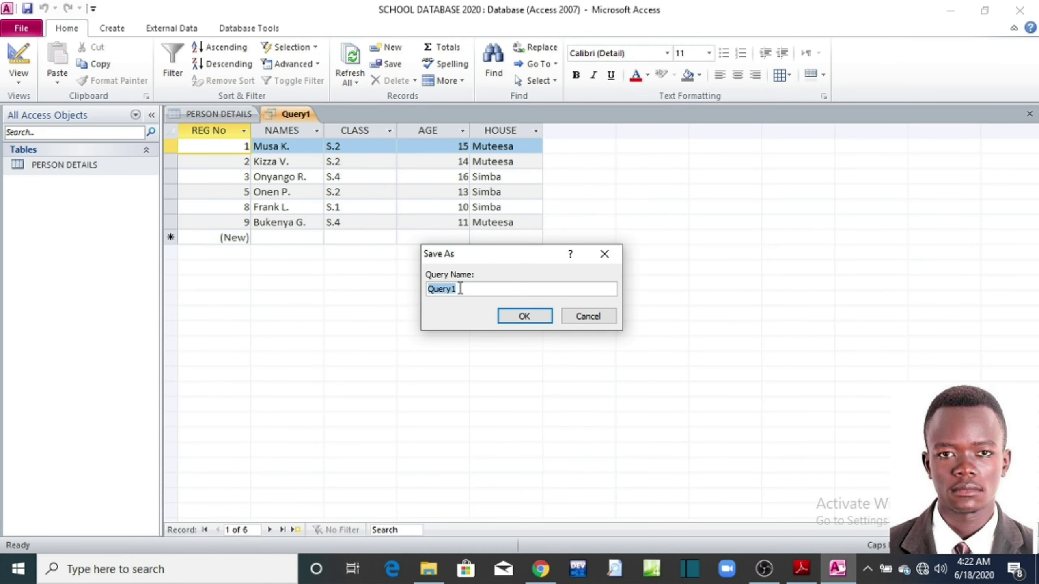
{"action": "left_click", "coordinate": [801, 568]}
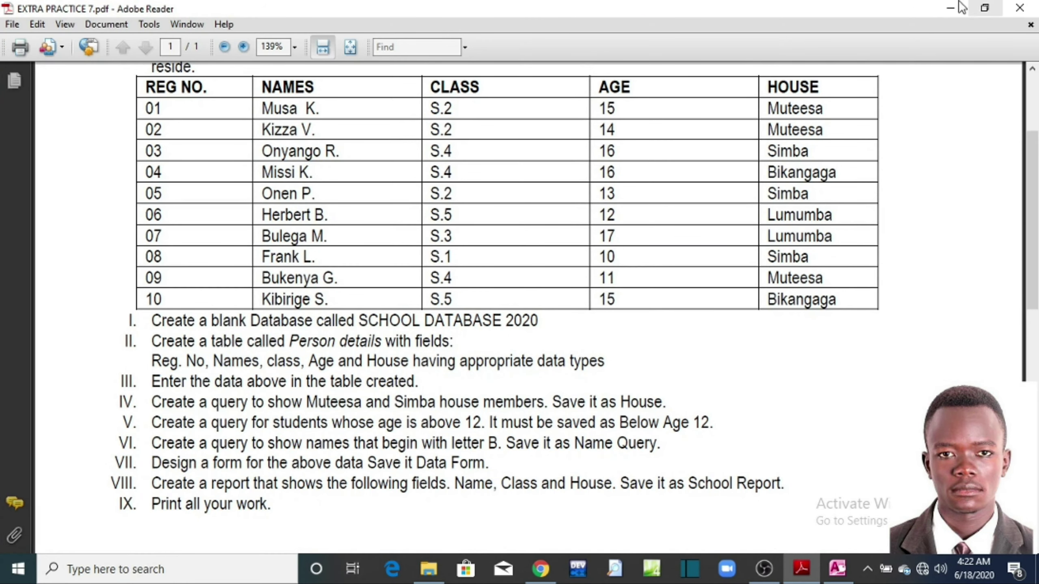
{"action": "left_click", "coordinate": [949, 18]}
{"action": "left_click", "coordinate": [506, 292]}
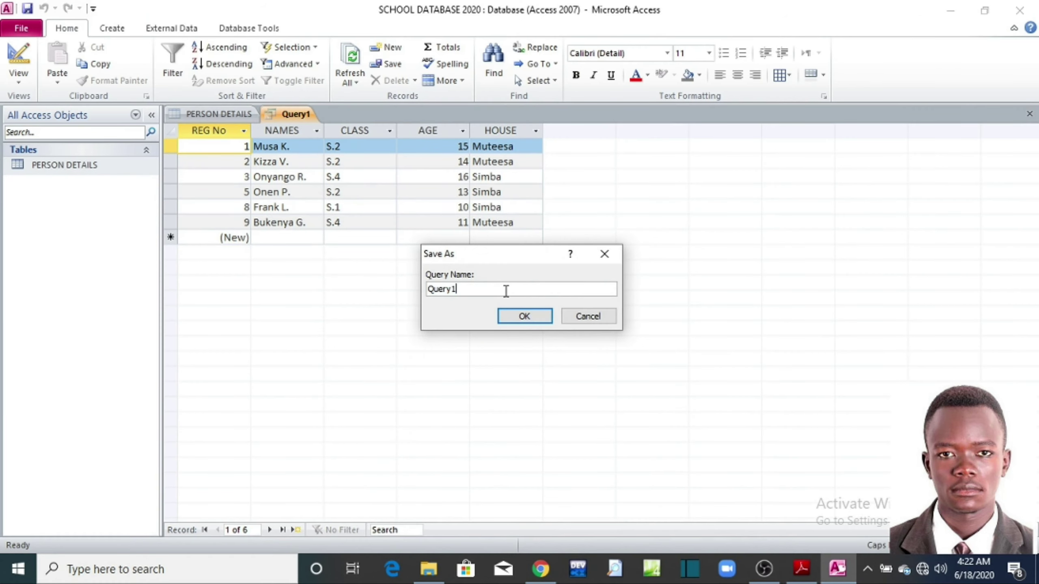
{"action": "key", "text": "BackSpace"}
{"action": "key", "text": "BackSpace"}
{"action": "key", "text": "BackSpace"}
{"action": "key", "text": "BackSpace"}
{"action": "key", "text": "BackSpace"}
{"action": "key", "text": "BackSpace"}
{"action": "type", "text": "HOUSE"}
{"action": "left_click", "coordinate": [515, 319]}
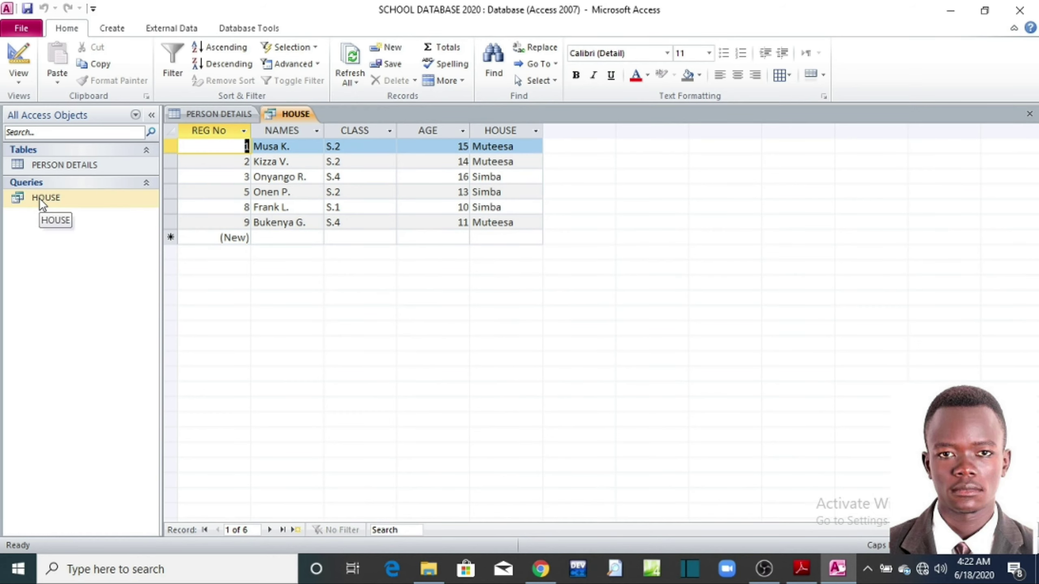
Step: Open PERSON DETAILS and the HOUSE query results, then view the exercise sheet
{"action": "double_click", "coordinate": [57, 165]}
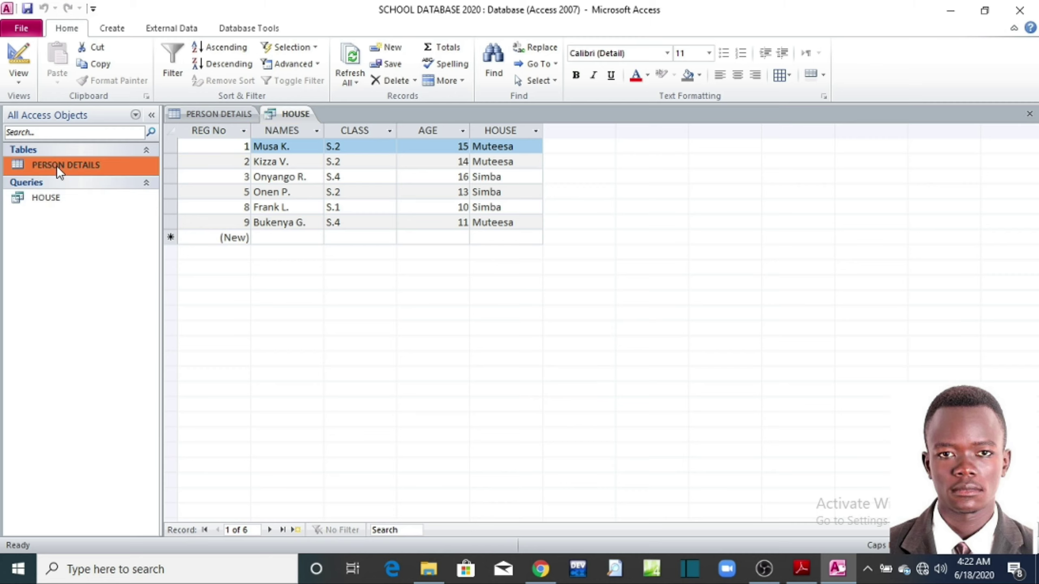
{"action": "double_click", "coordinate": [54, 198]}
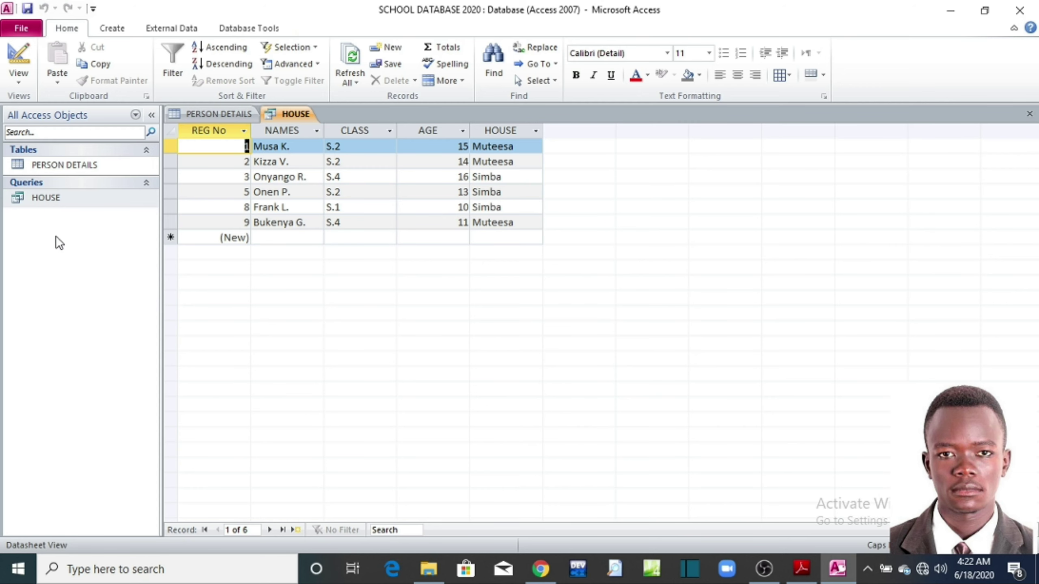
{"action": "left_click", "coordinate": [801, 569]}
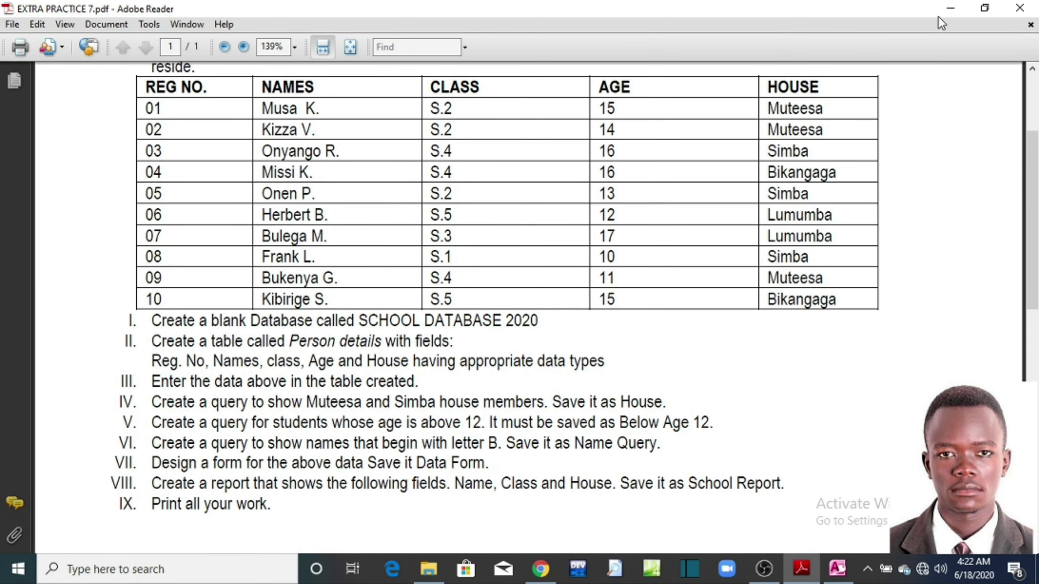
Step: Build another Query Design on PERSON DETAILS with all five fields, then check the exercise sheet
{"action": "left_click", "coordinate": [947, 10]}
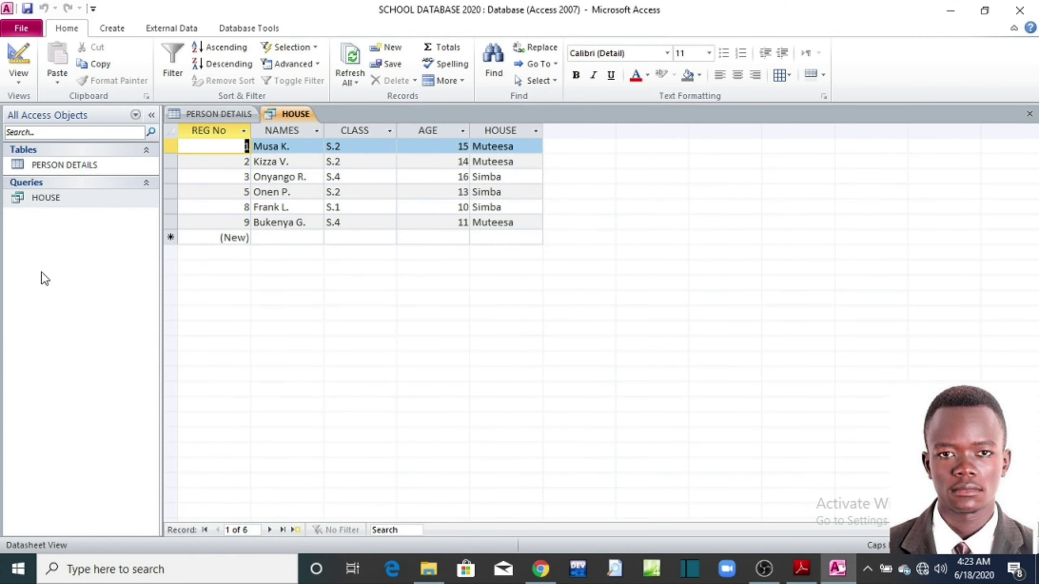
{"action": "left_click", "coordinate": [112, 28]}
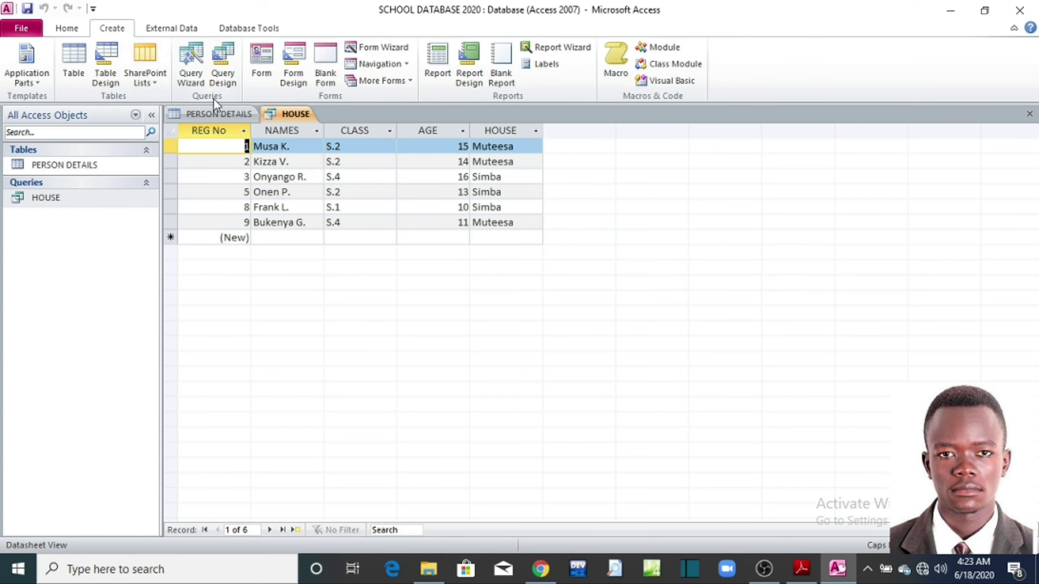
{"action": "left_click", "coordinate": [226, 77]}
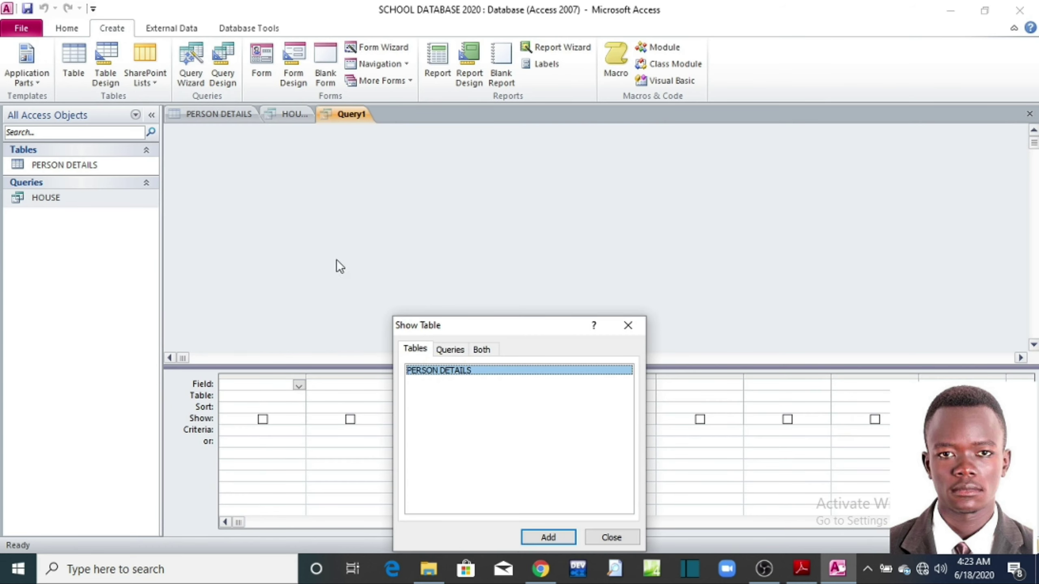
{"action": "left_click", "coordinate": [548, 537]}
{"action": "left_click", "coordinate": [629, 537]}
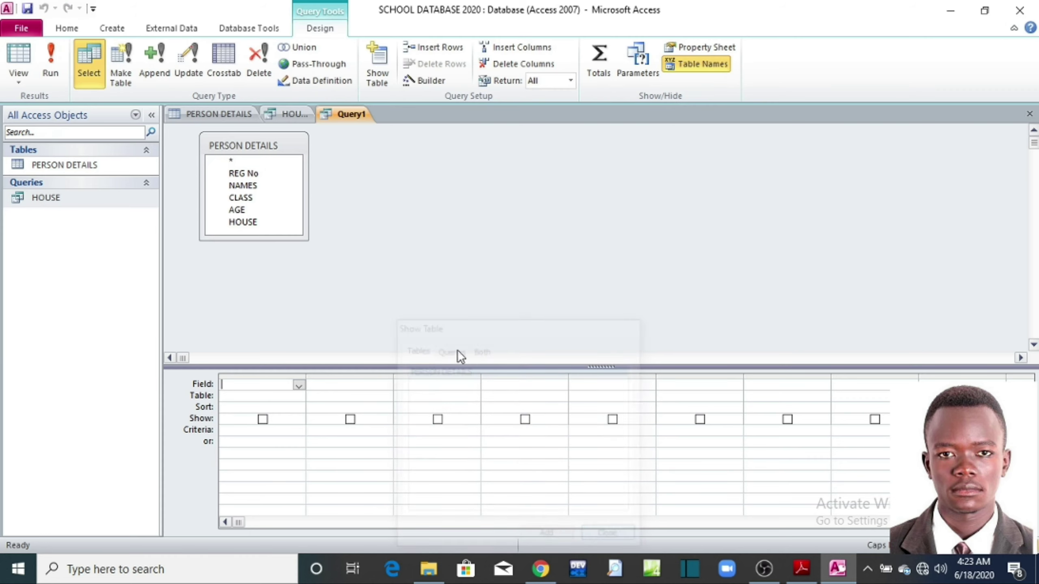
{"action": "left_click", "coordinate": [260, 161]}
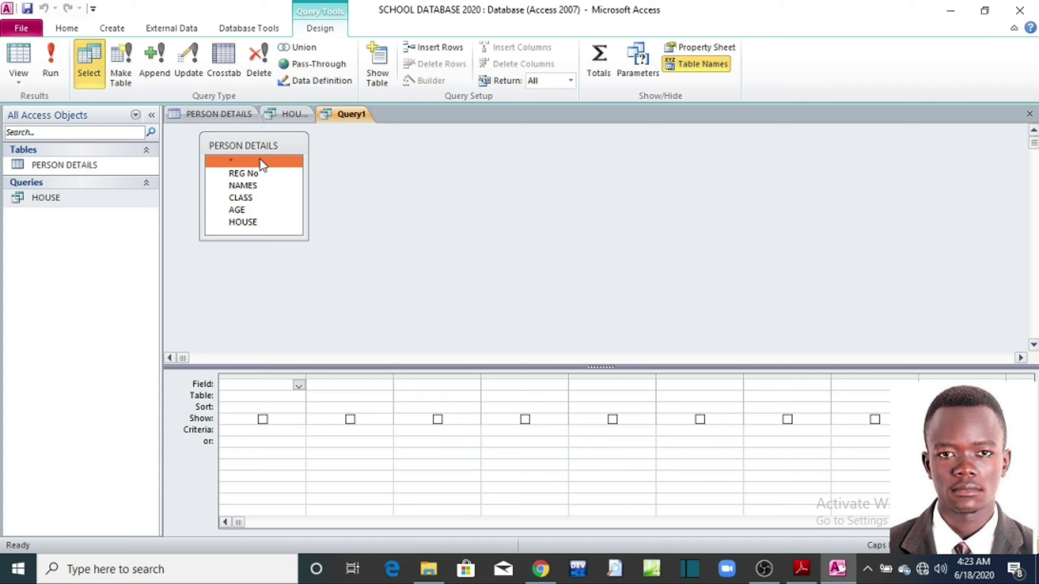
{"action": "key", "text": "ctrl+a"}
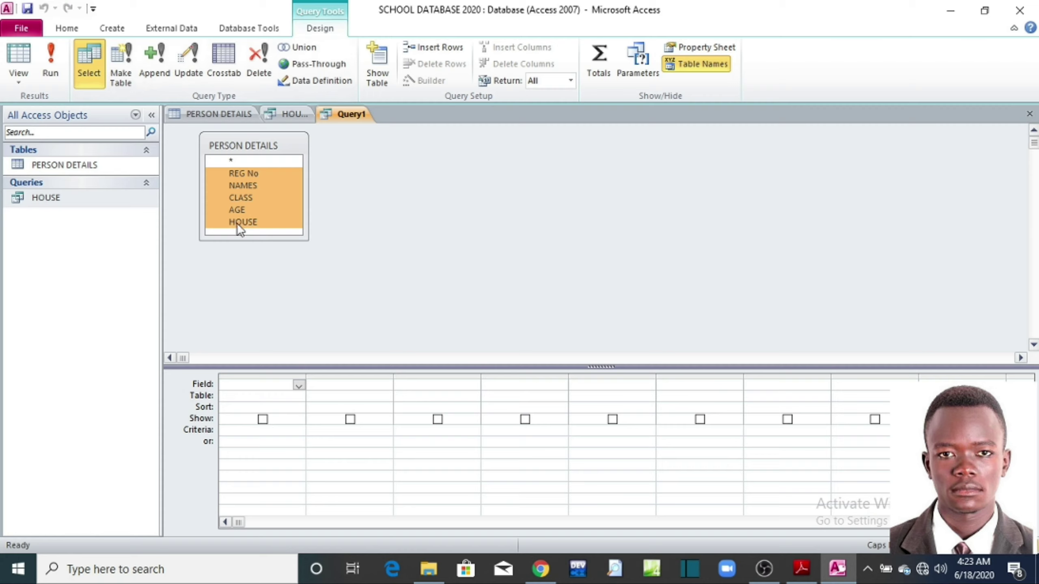
{"action": "left_click", "coordinate": [242, 172]}
{"action": "left_click_drag", "start_coordinate": [242, 173], "coordinate": [260, 380]}
{"action": "left_click_drag", "start_coordinate": [258, 383], "coordinate": [258, 382]}
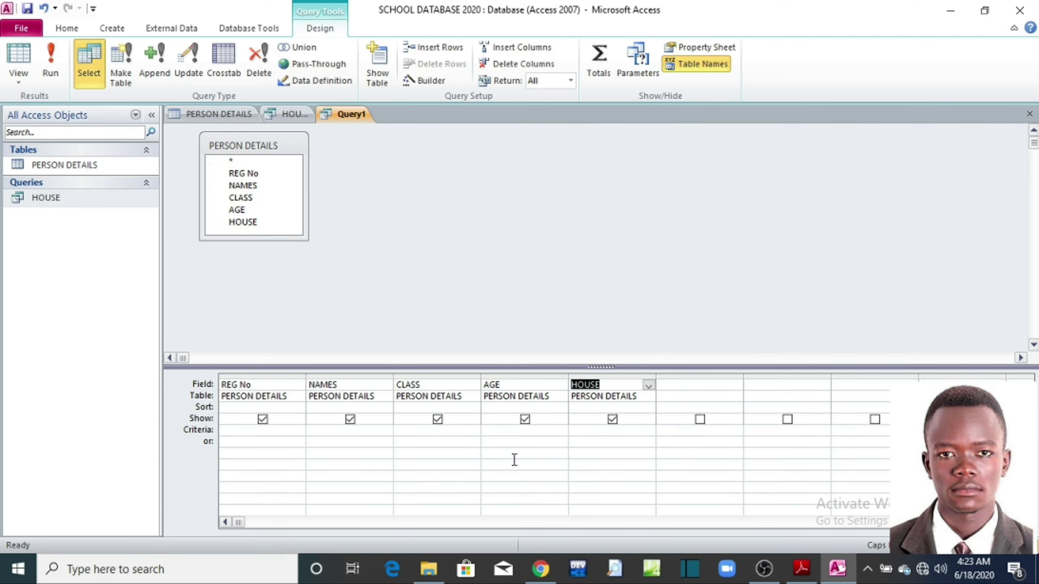
{"action": "left_click", "coordinate": [801, 569]}
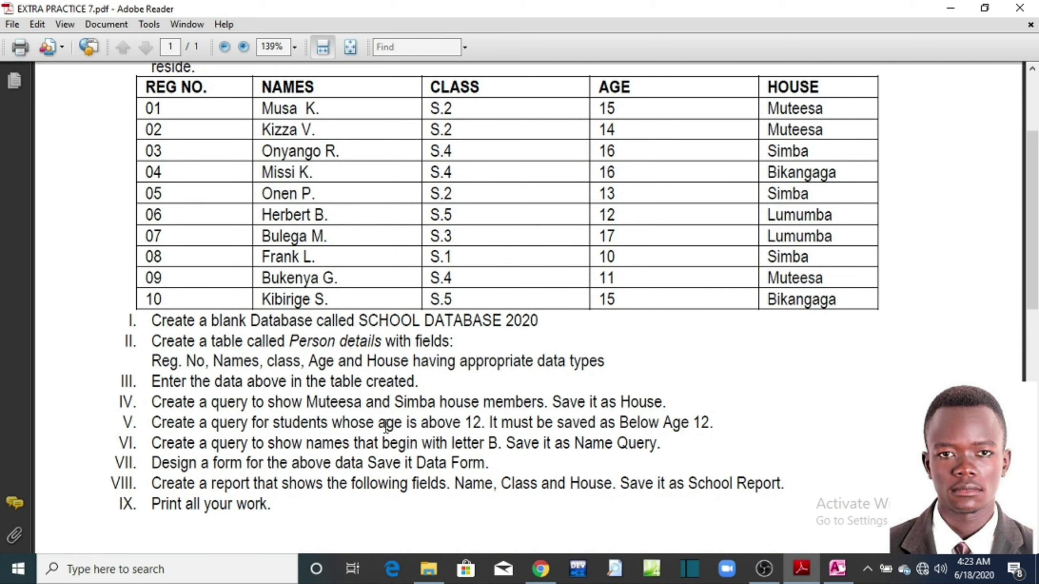
Step: Give the AGE column the criterion >12 and run the query, returning seven records
{"action": "left_click_drag", "start_coordinate": [379, 428], "coordinate": [481, 428]}
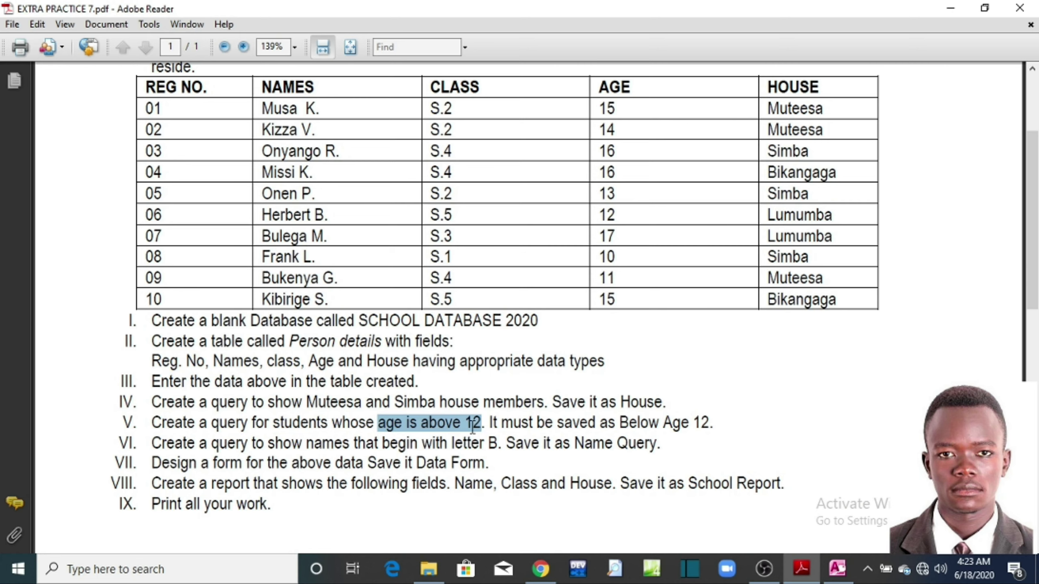
{"action": "left_click", "coordinate": [960, 13]}
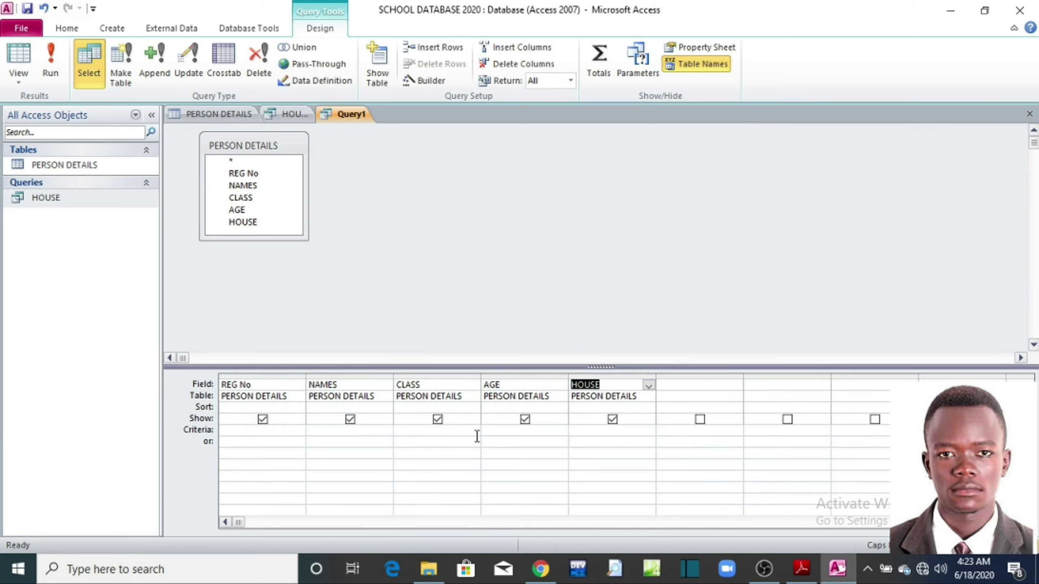
{"action": "left_click", "coordinate": [490, 429]}
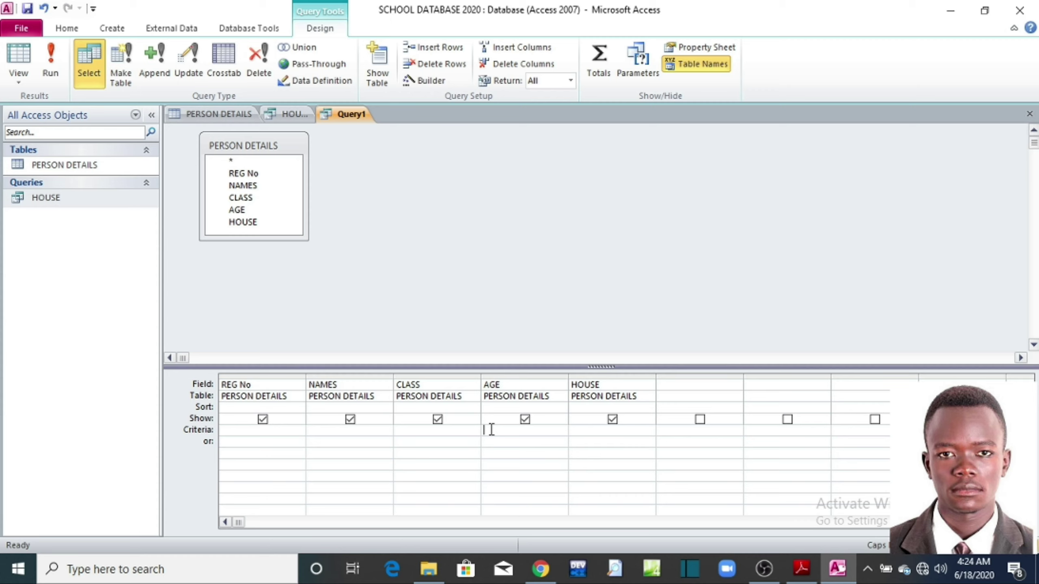
{"action": "type", "text": ">12"}
{"action": "left_click", "coordinate": [51, 66]}
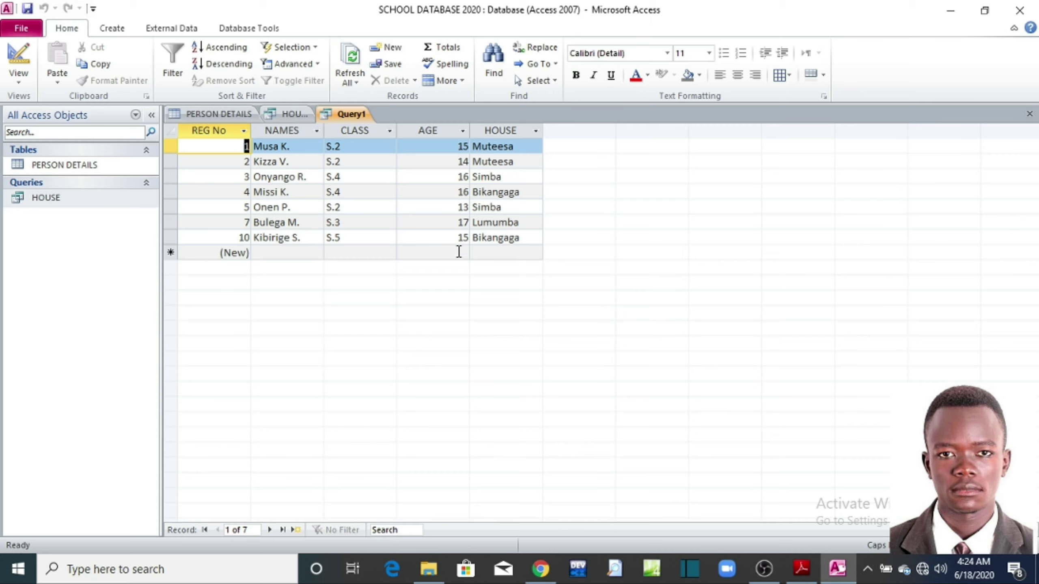
Step: Save the new query under the name BELOW AGE 12
{"action": "left_click", "coordinate": [21, 28]}
{"action": "left_click", "coordinate": [27, 55]}
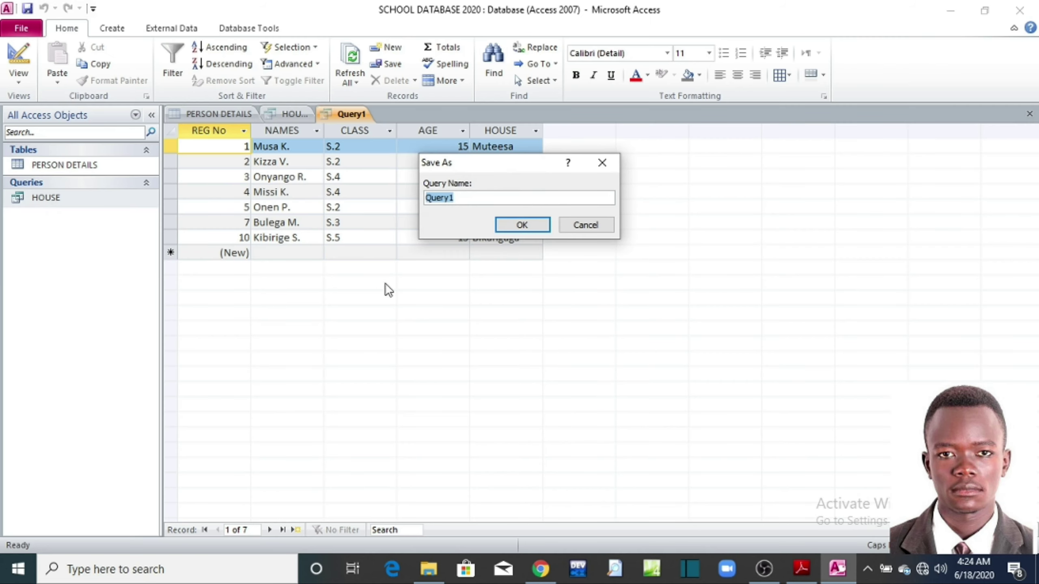
{"action": "left_click", "coordinate": [802, 569]}
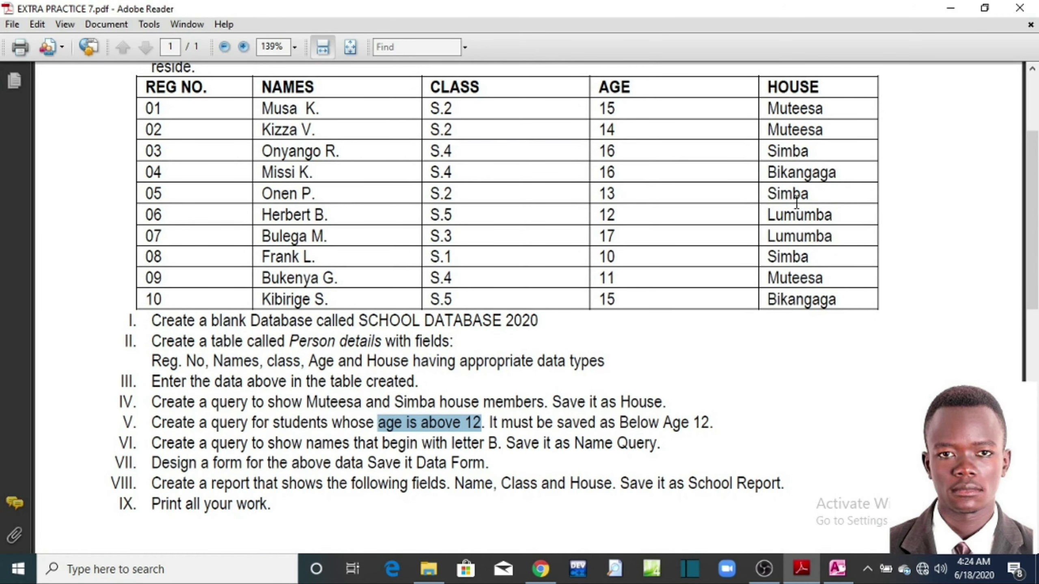
{"action": "left_click", "coordinate": [951, 8]}
{"action": "type", "text": "B"}
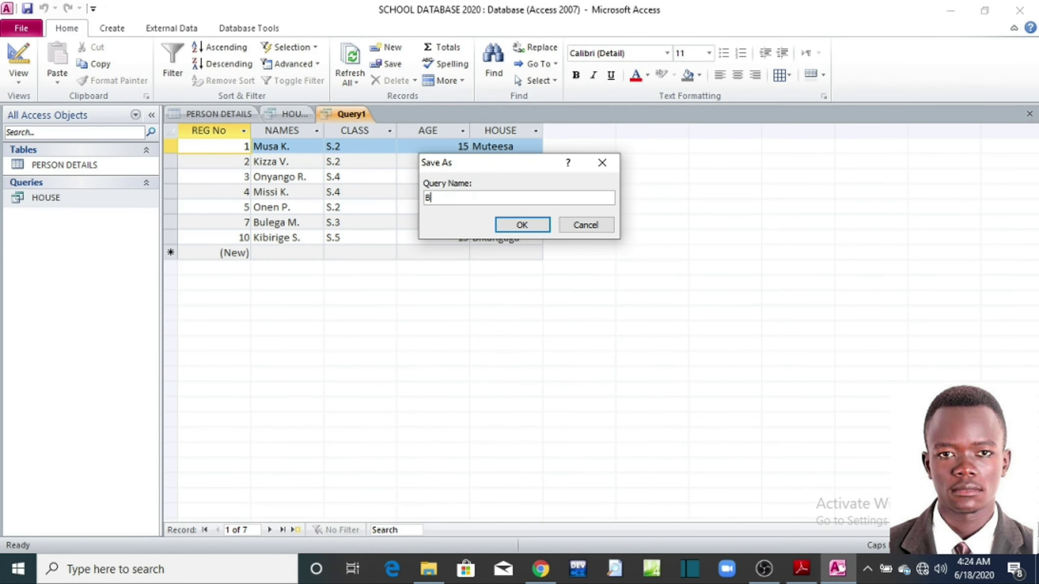
{"action": "type", "text": "ELOW AGE 12"}
{"action": "left_click", "coordinate": [532, 225]}
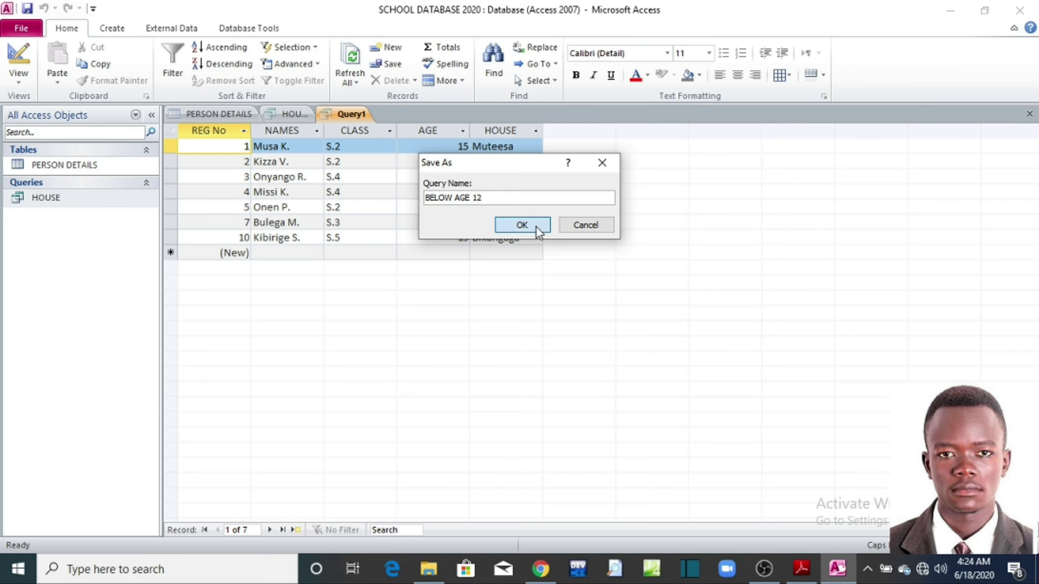
Step: Reopen the PERSON DETAILS table, BELOW AGE 12 query and HOUSE query to view their records
{"action": "double_click", "coordinate": [53, 167]}
{"action": "double_click", "coordinate": [55, 200]}
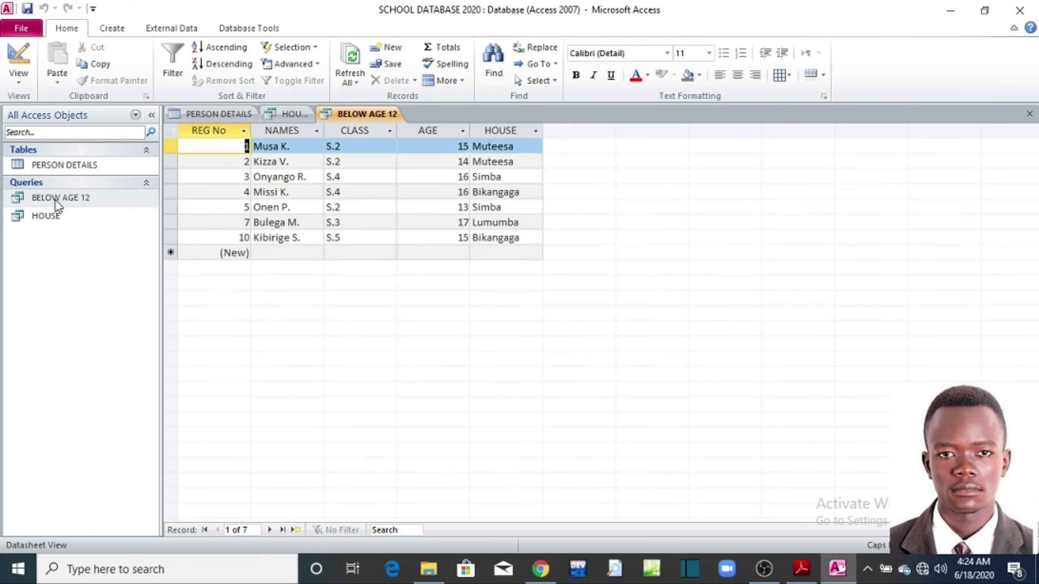
{"action": "double_click", "coordinate": [47, 218]}
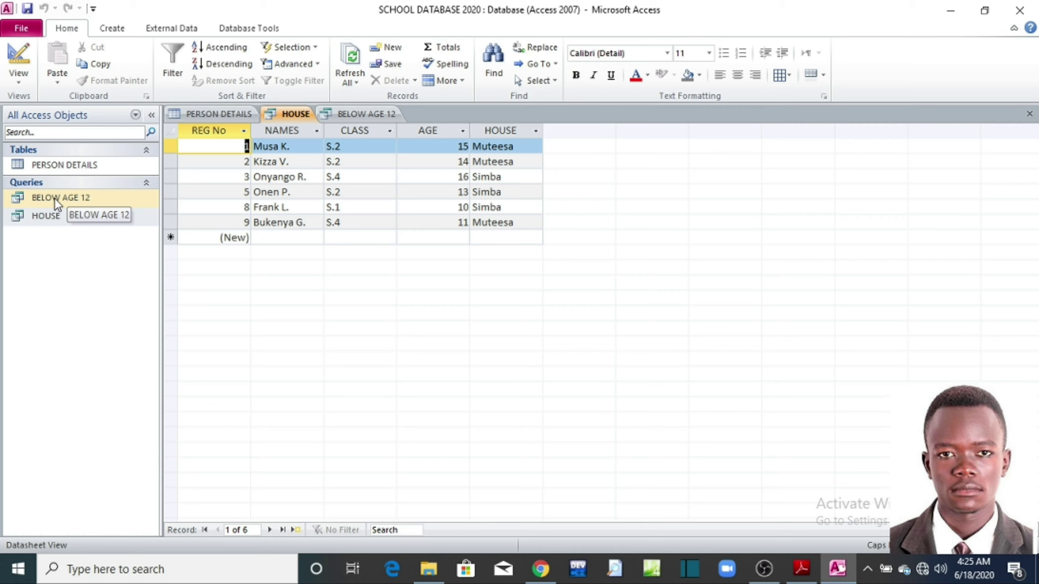
Step: After a blocked rename attempt, close the open HOUSE, BELOW AGE 12 and PERSON DETAILS tabs
{"action": "right_click", "coordinate": [55, 198]}
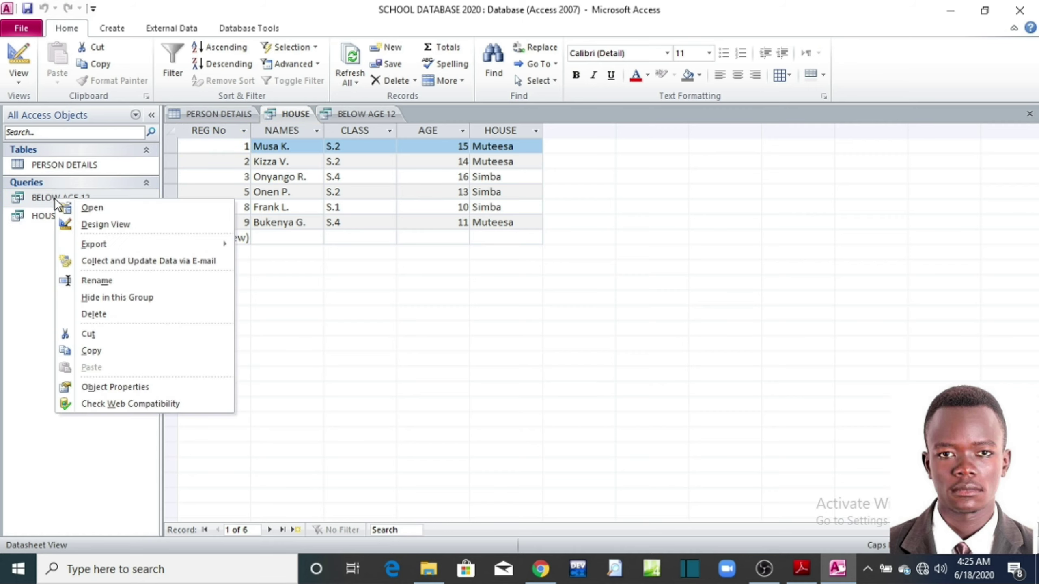
{"action": "left_click", "coordinate": [99, 282]}
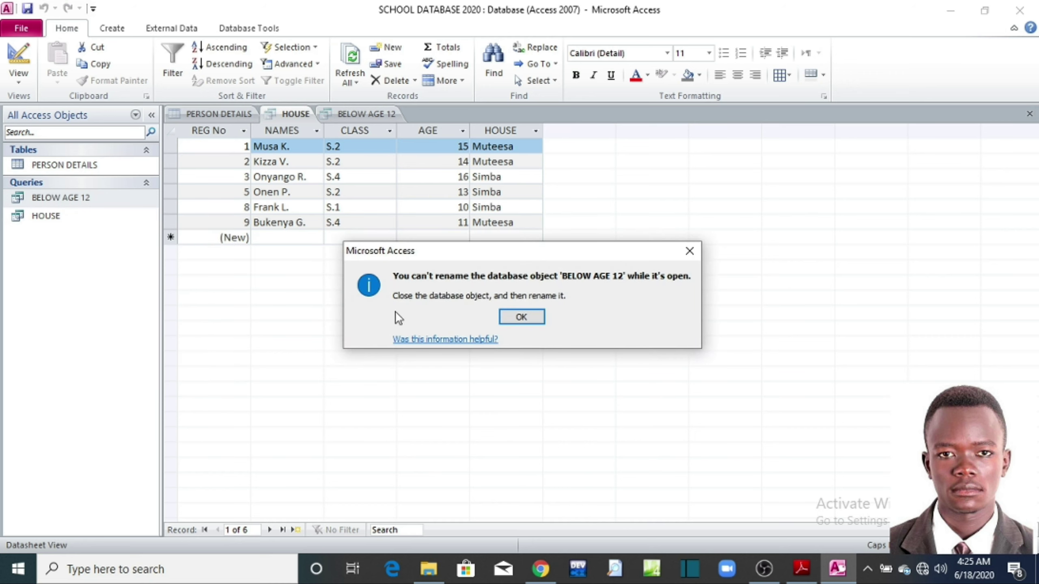
{"action": "left_click", "coordinate": [504, 315]}
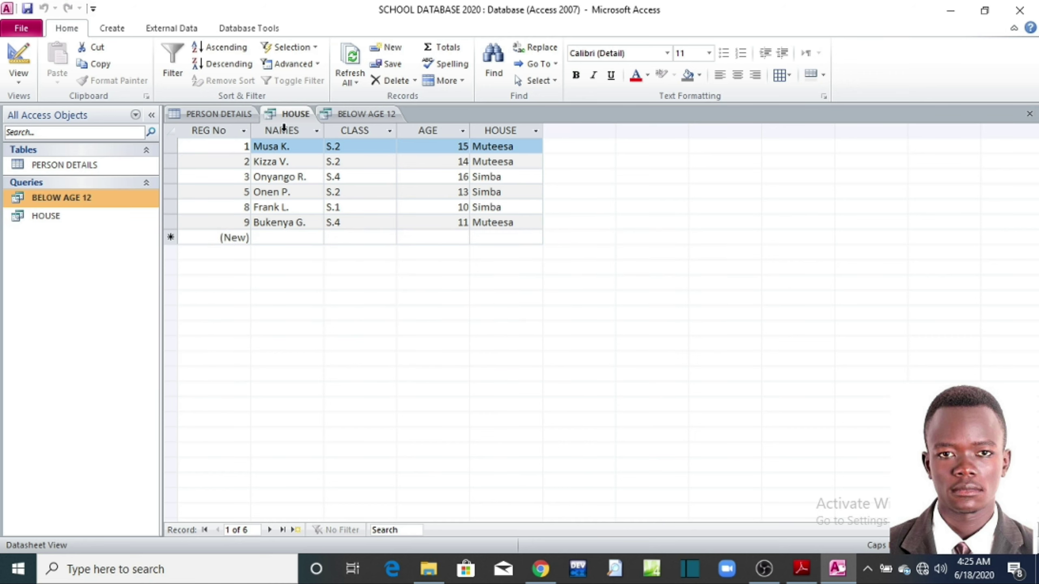
{"action": "left_click", "coordinate": [1031, 115]}
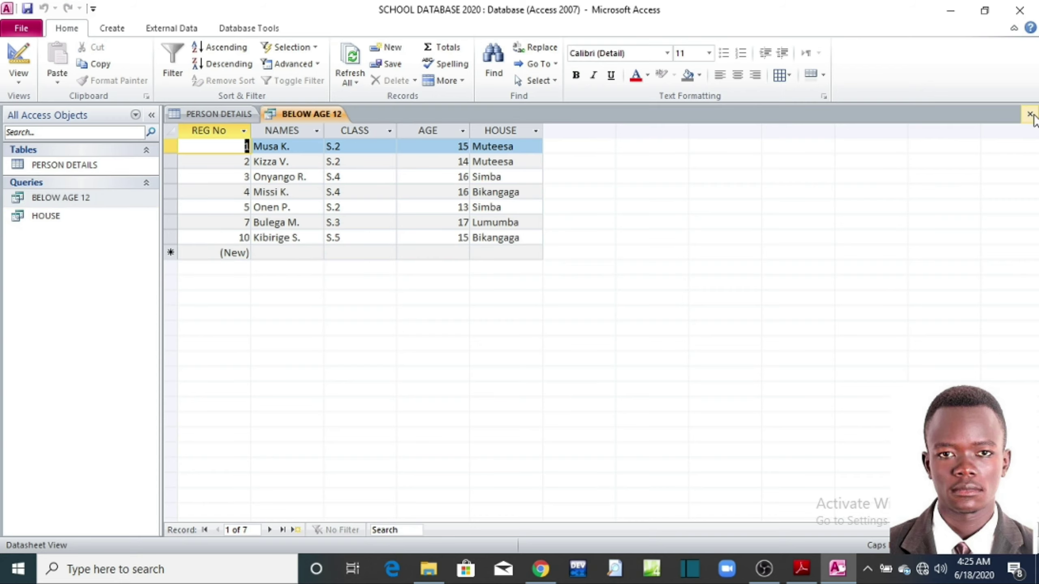
{"action": "left_click", "coordinate": [1030, 114]}
{"action": "left_click", "coordinate": [1031, 114]}
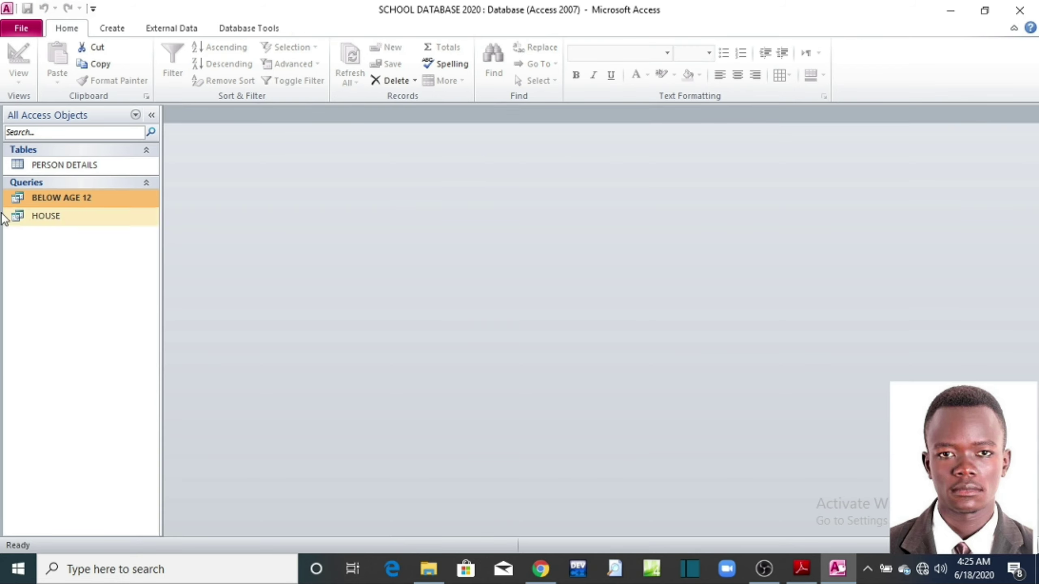
Step: Rename the BELOW AGE 12 query to ABOVE AGE 12 and open its results
{"action": "right_click", "coordinate": [20, 196]}
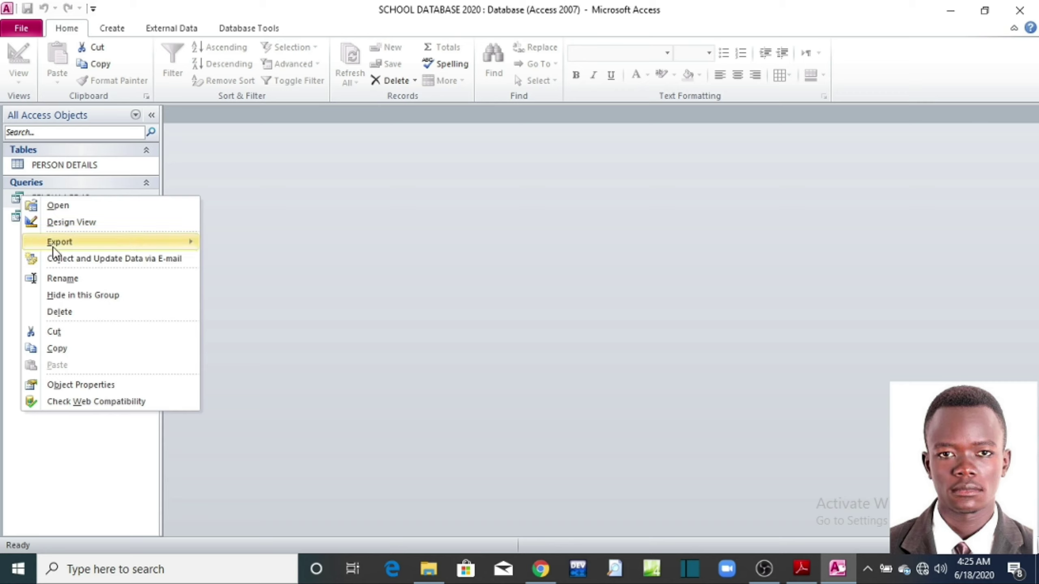
{"action": "left_click", "coordinate": [81, 280]}
{"action": "left_click", "coordinate": [60, 198]}
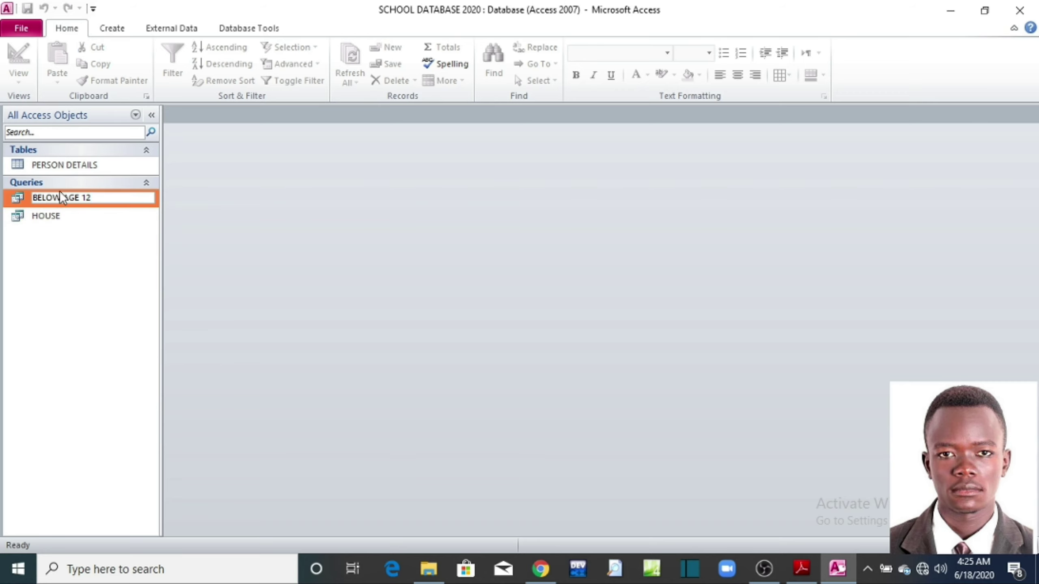
{"action": "key", "text": "BackSpace"}
{"action": "key", "text": "BackSpace"}
{"action": "key", "text": "BackSpace"}
{"action": "key", "text": "BackSpace"}
{"action": "key", "text": "BackSpace"}
{"action": "key", "text": "BackSpace"}
{"action": "type", "text": "ABOVE"}
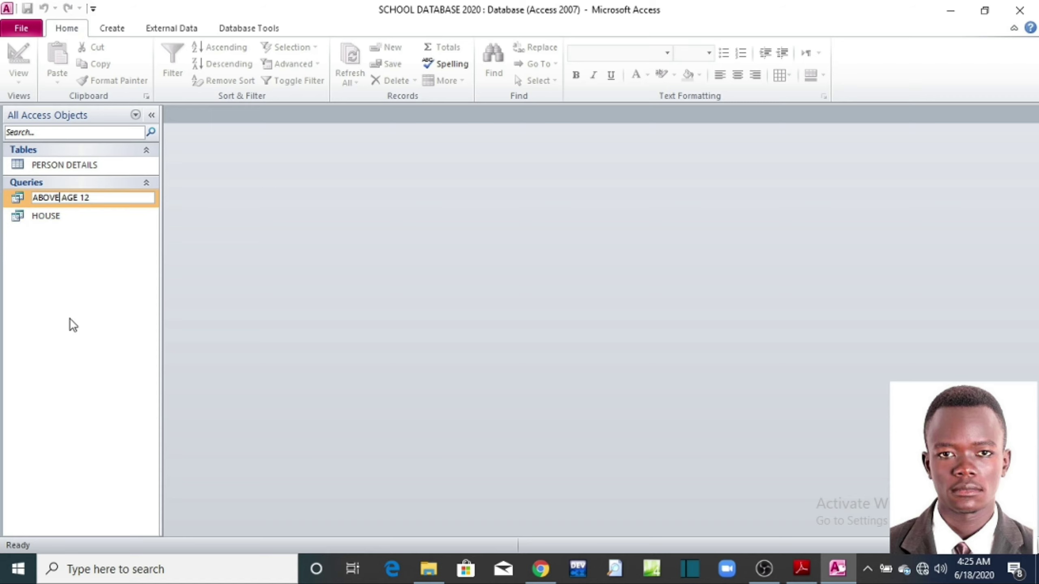
{"action": "key", "text": "Return"}
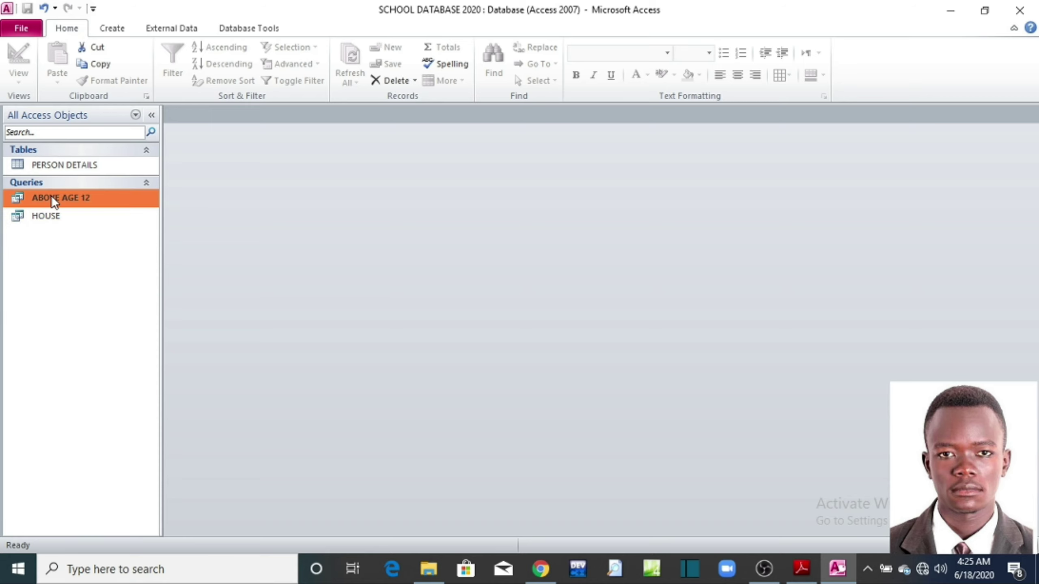
{"action": "double_click", "coordinate": [52, 198]}
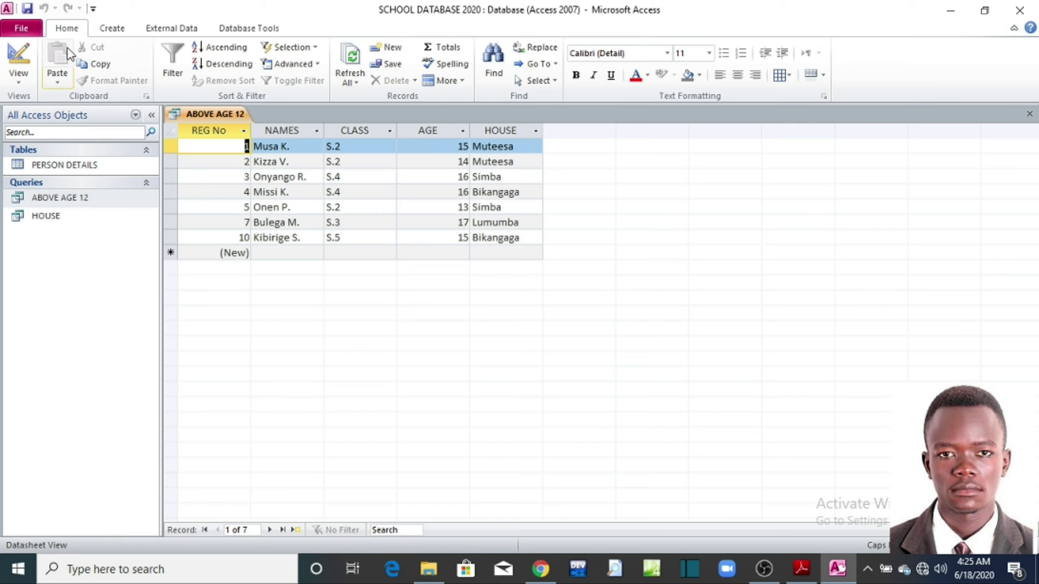
Step: Open the ABOVE AGE 12 and HOUSE queries in Design View, then bring up the exercise PDF
{"action": "double_click", "coordinate": [69, 200]}
{"action": "left_click", "coordinate": [24, 51]}
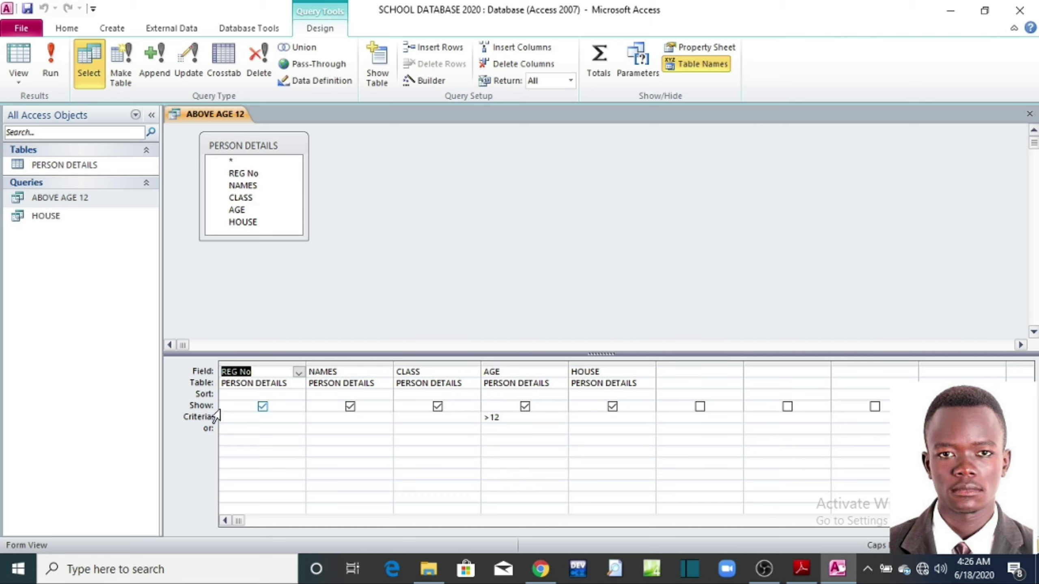
{"action": "double_click", "coordinate": [39, 220]}
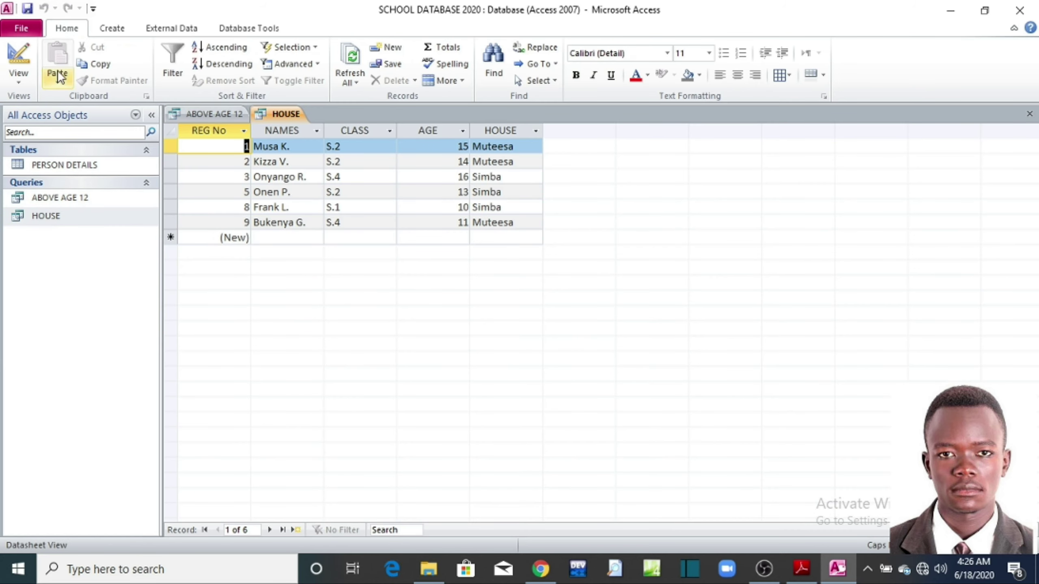
{"action": "left_click", "coordinate": [16, 53]}
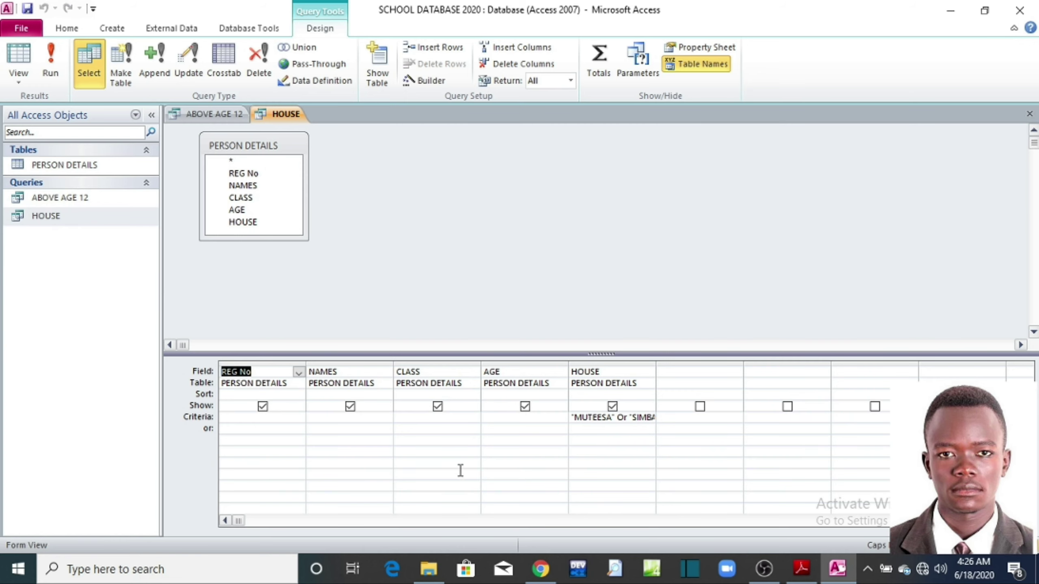
{"action": "left_click", "coordinate": [800, 570]}
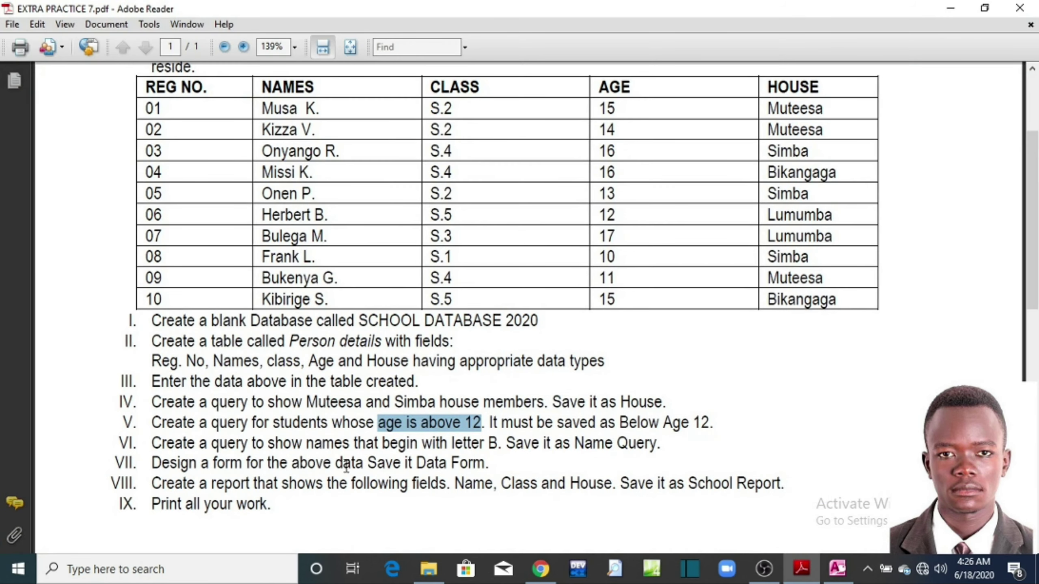
Step: Read task VI on the EXTRA PRACTICE 7 sheet, then minimize Reader to return to Access
{"action": "left_click_drag", "start_coordinate": [211, 443], "coordinate": [261, 447]}
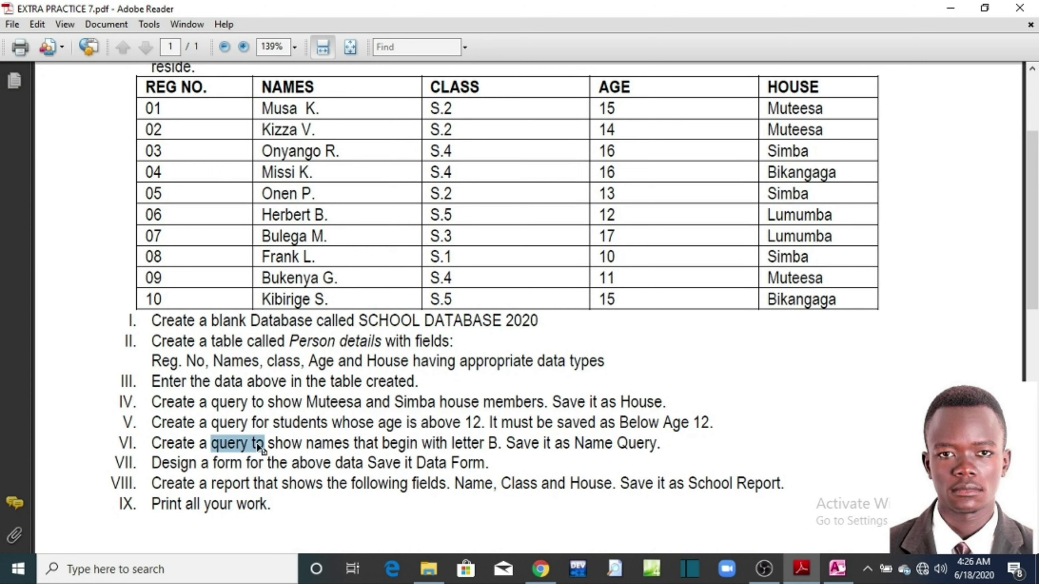
{"action": "left_click", "coordinate": [354, 444]}
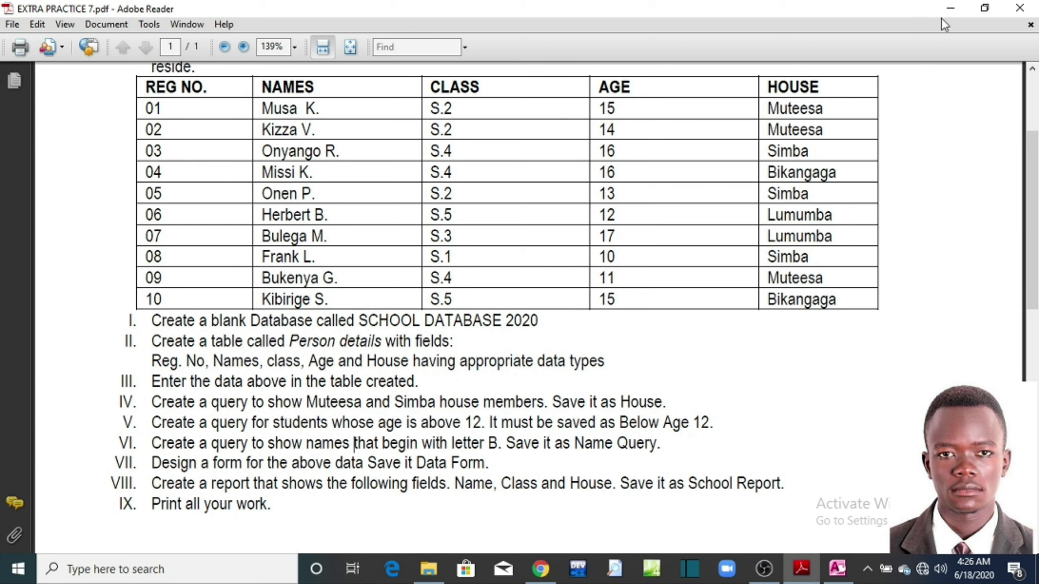
{"action": "left_click", "coordinate": [948, 8]}
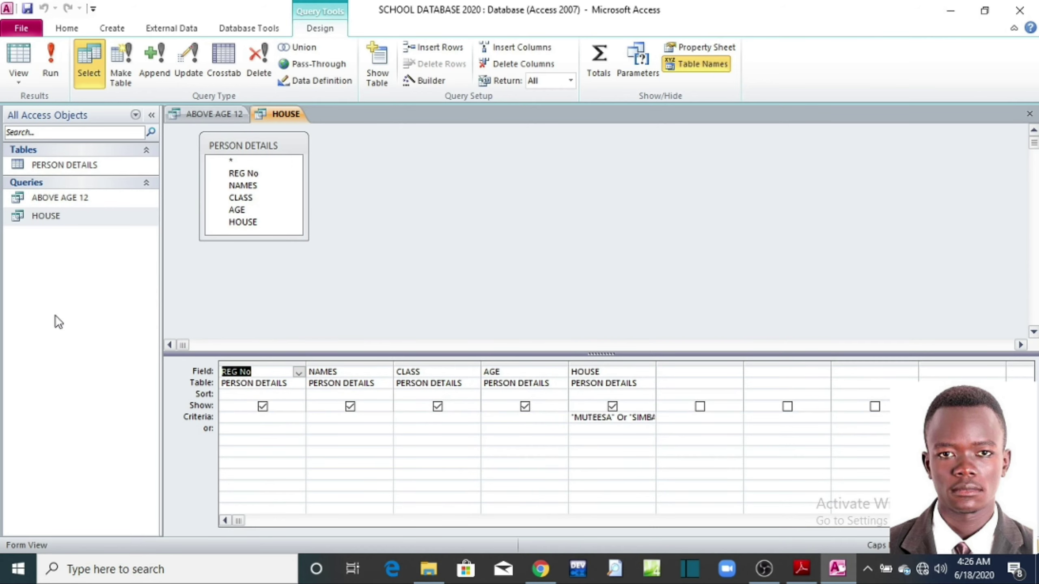
Step: Start a new design-view query based on the PERSON DETAILS table
{"action": "left_click", "coordinate": [110, 30]}
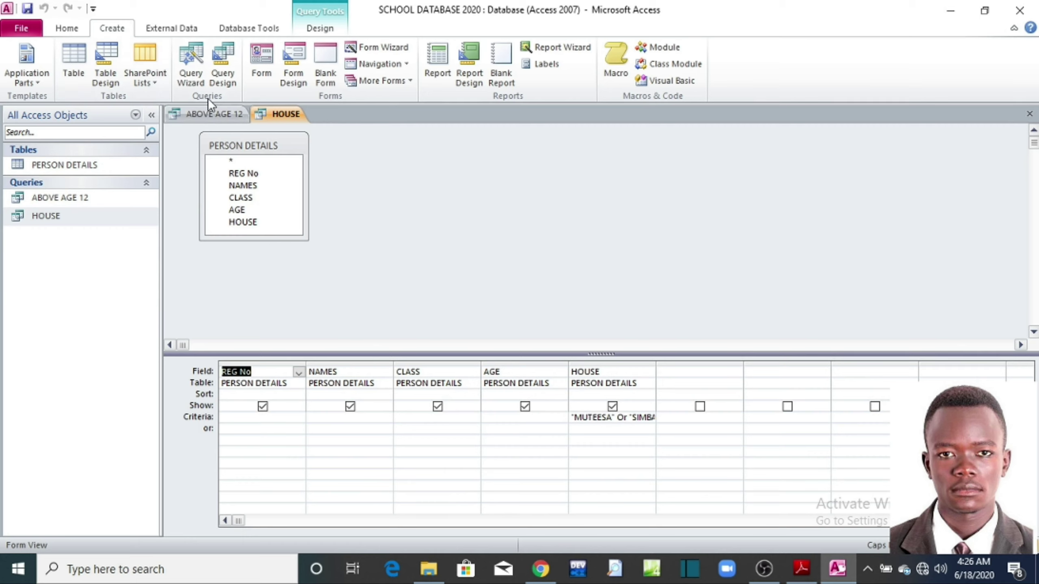
{"action": "left_click", "coordinate": [224, 79]}
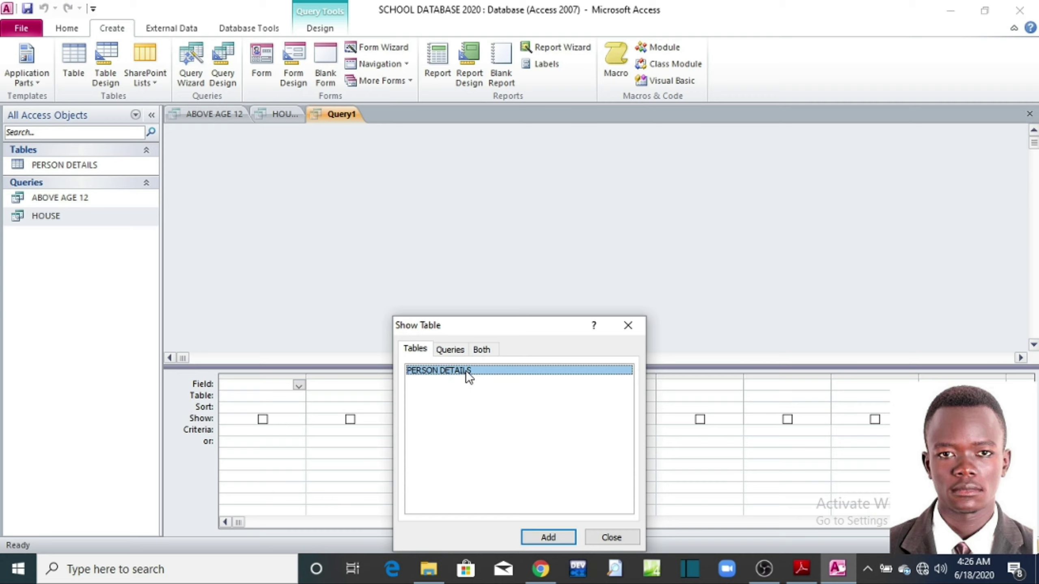
{"action": "left_click", "coordinate": [547, 540]}
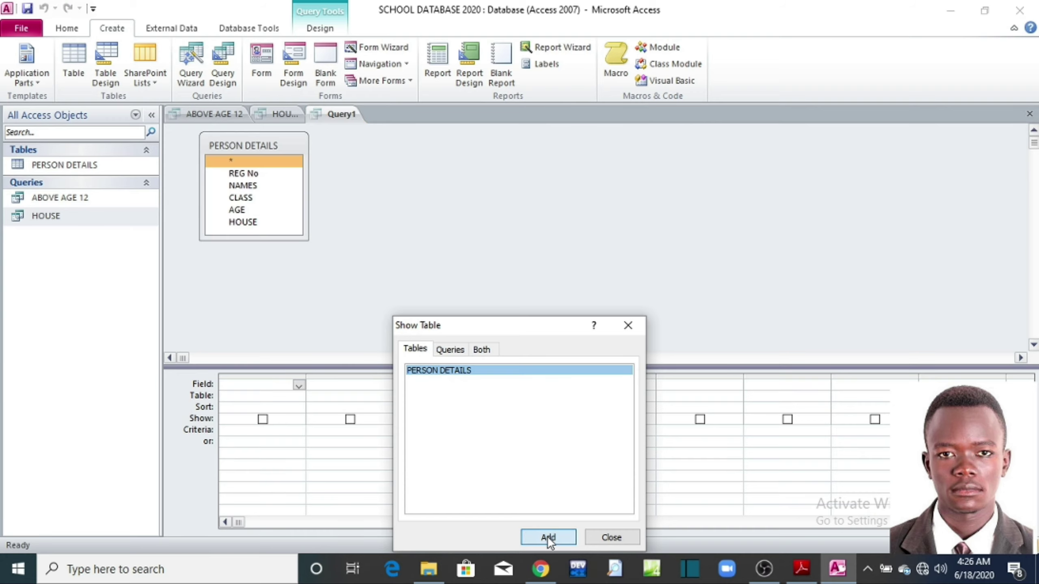
{"action": "left_click", "coordinate": [603, 539]}
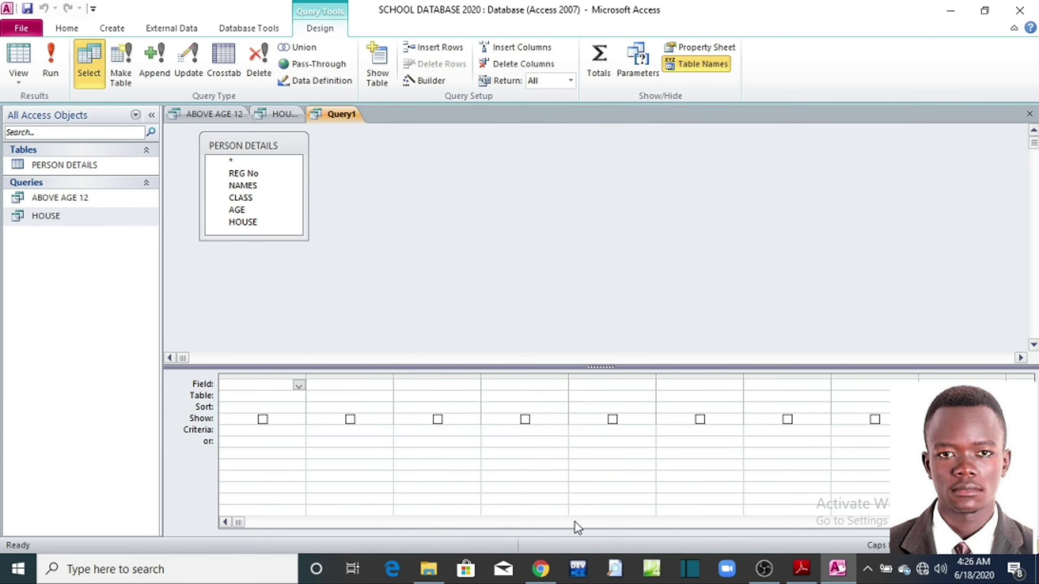
{"action": "left_click", "coordinate": [237, 159]}
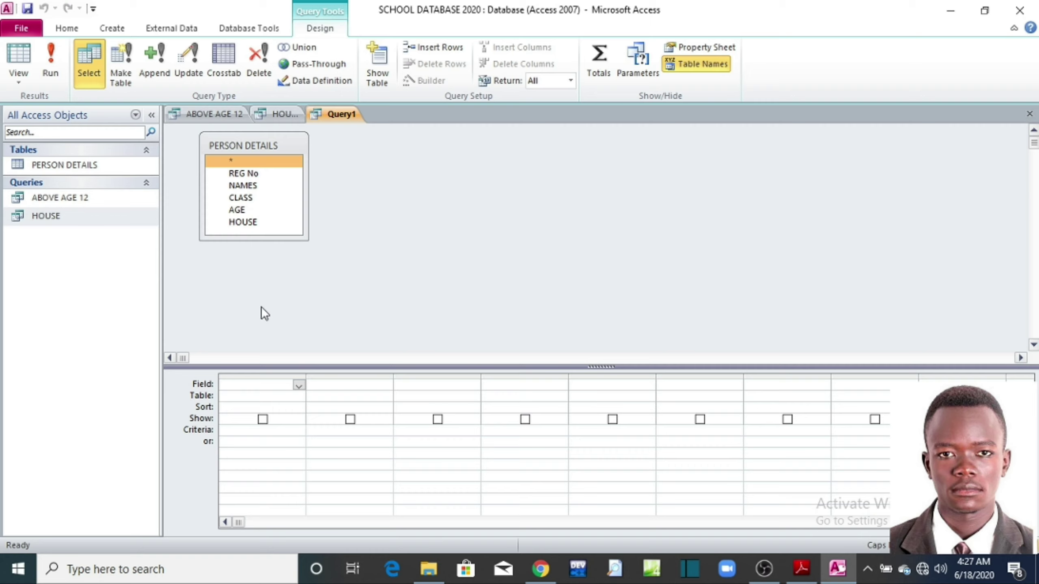
Step: Add REG No, NAMES, CLASS, AGE and HOUSE to the query grid, then check the exercise PDF
{"action": "double_click", "coordinate": [254, 175]}
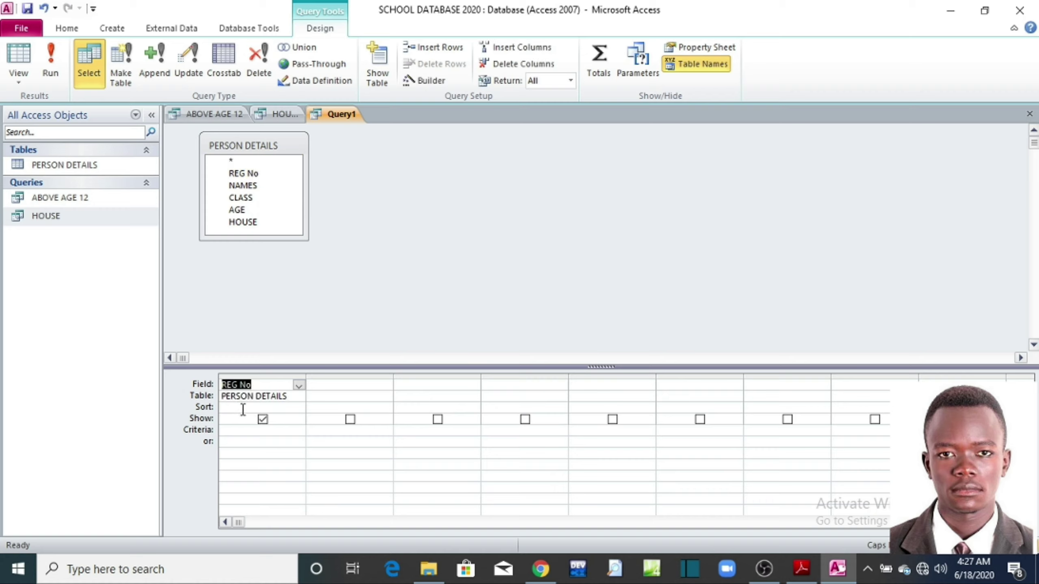
{"action": "double_click", "coordinate": [237, 185]}
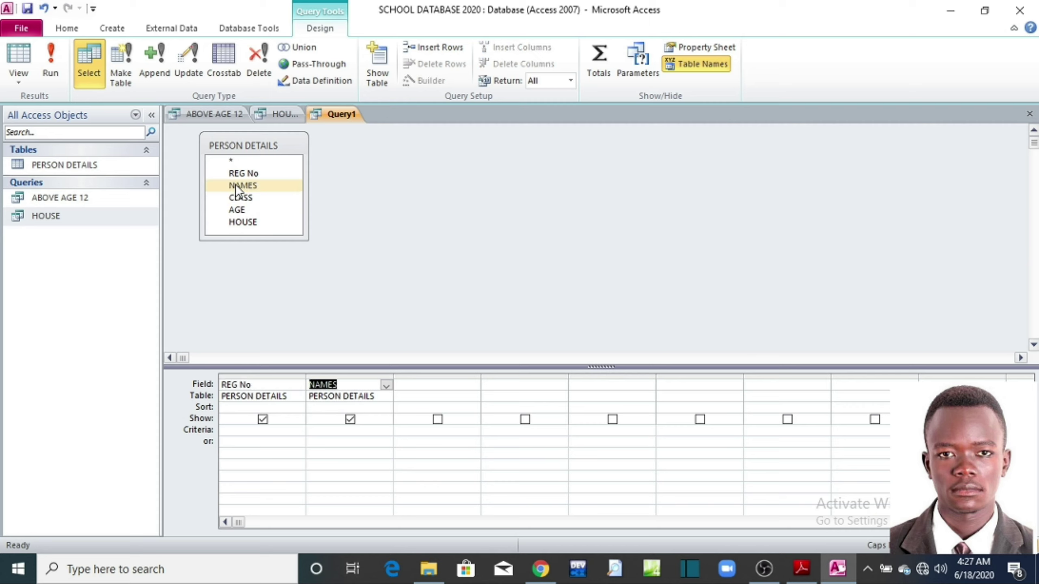
{"action": "double_click", "coordinate": [242, 198]}
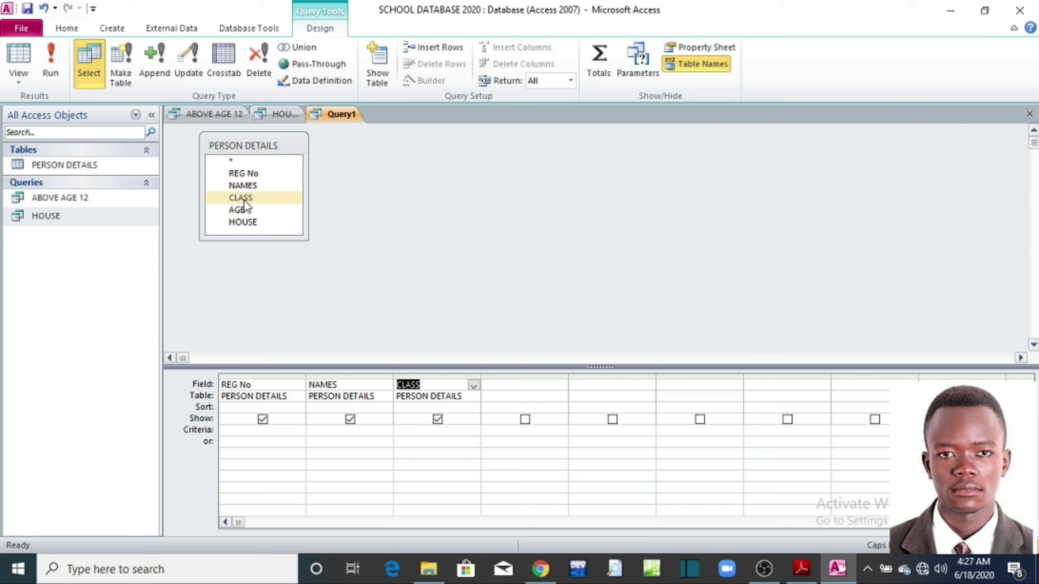
{"action": "double_click", "coordinate": [245, 208]}
{"action": "double_click", "coordinate": [247, 222]}
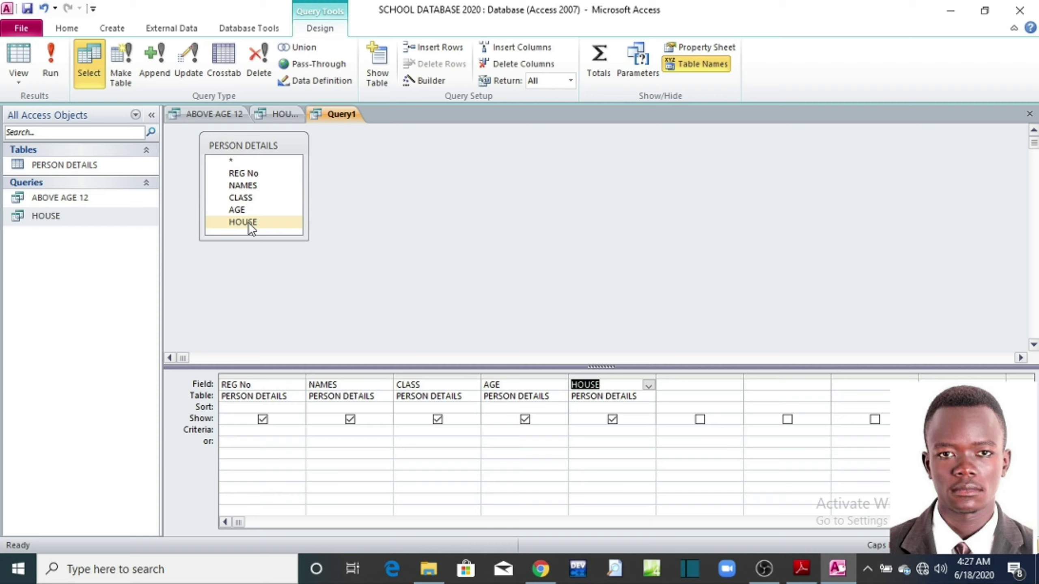
{"action": "left_click", "coordinate": [235, 159]}
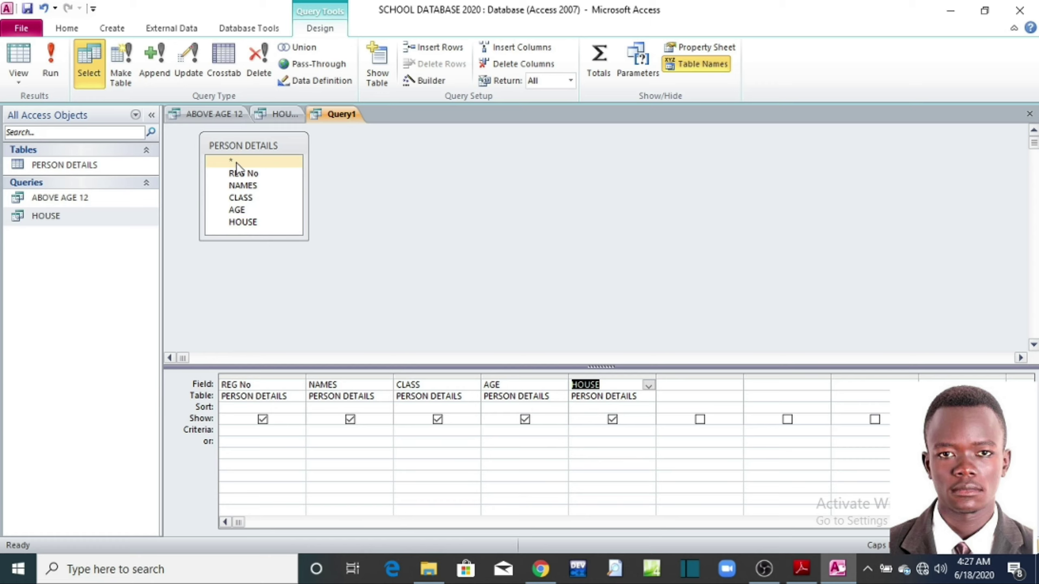
{"action": "left_click", "coordinate": [236, 162]}
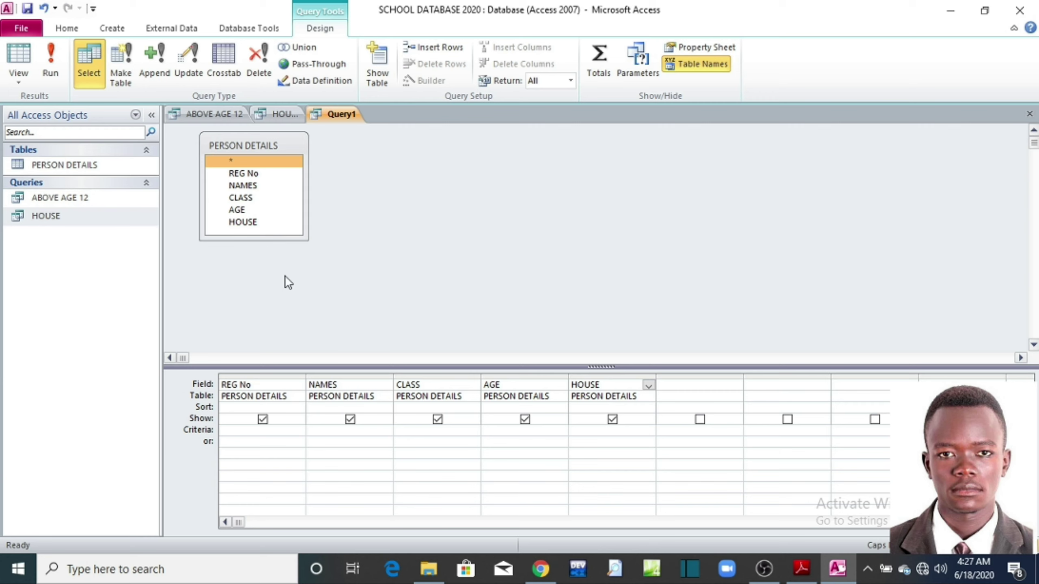
{"action": "left_click", "coordinate": [801, 569]}
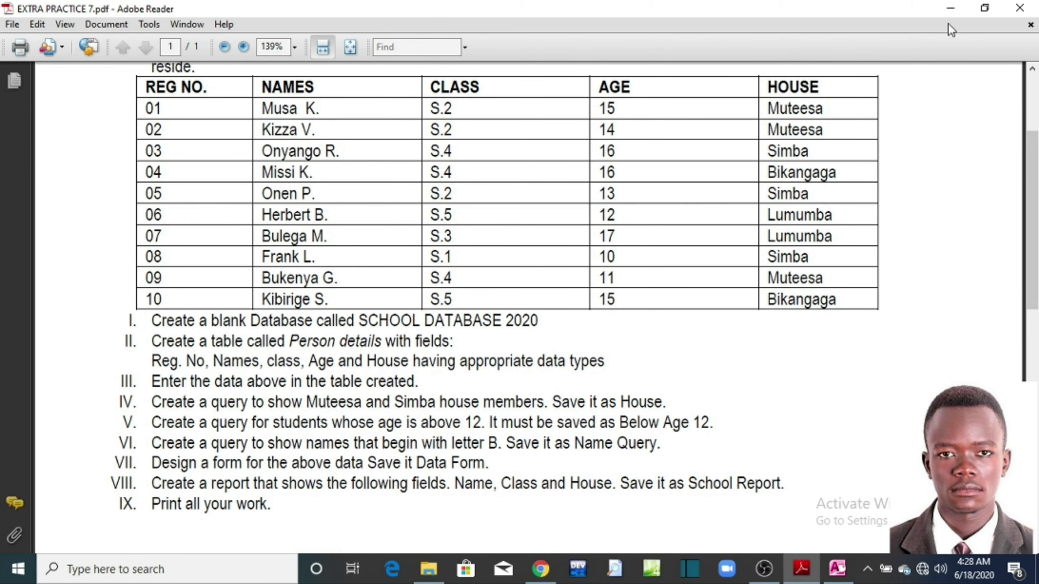
Step: Return from the PDF to Query1 and select the Criteria cell under NAMES
{"action": "left_click", "coordinate": [950, 12]}
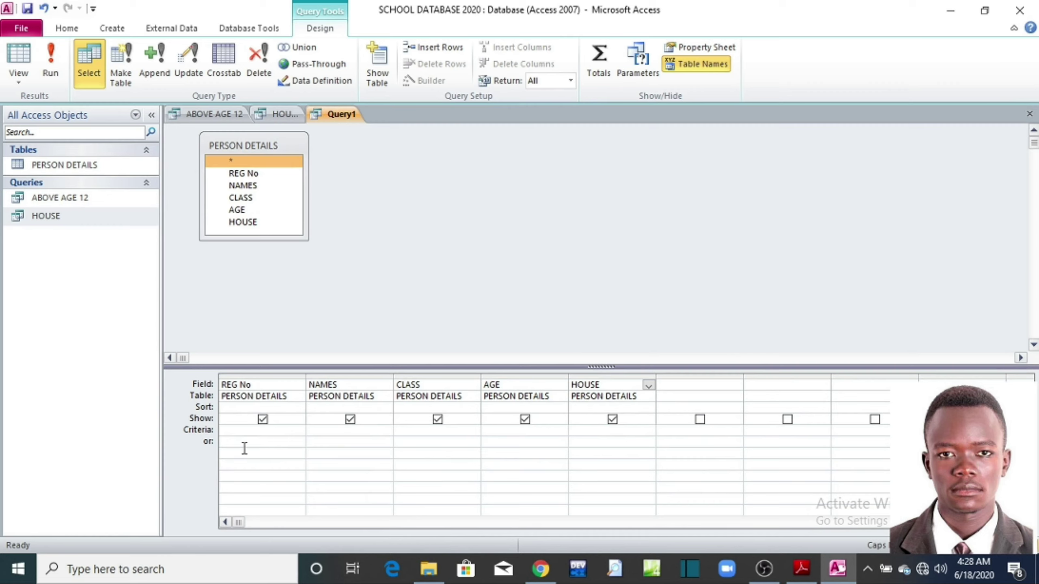
{"action": "left_click", "coordinate": [321, 433]}
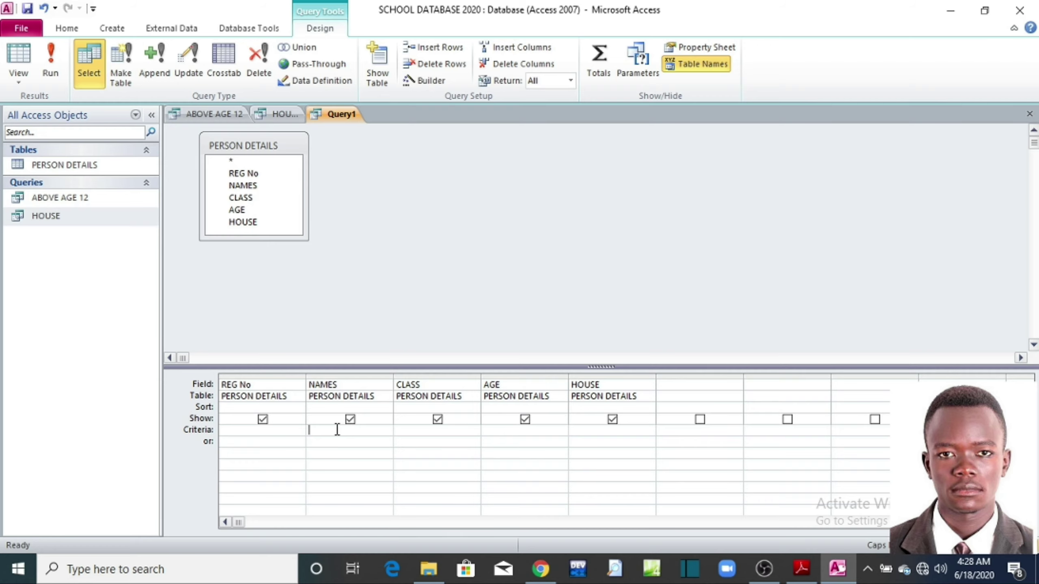
Step: Enter B* as the NAMES criterion, correcting several mistyped attempts along the way
{"action": "type", "text": "B"}
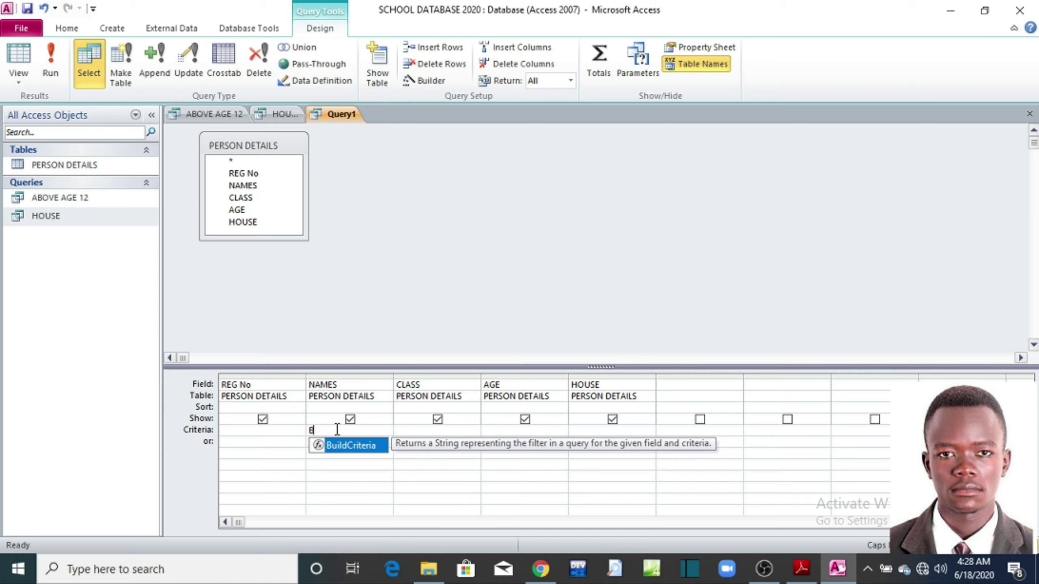
{"action": "type", "text": "*"}
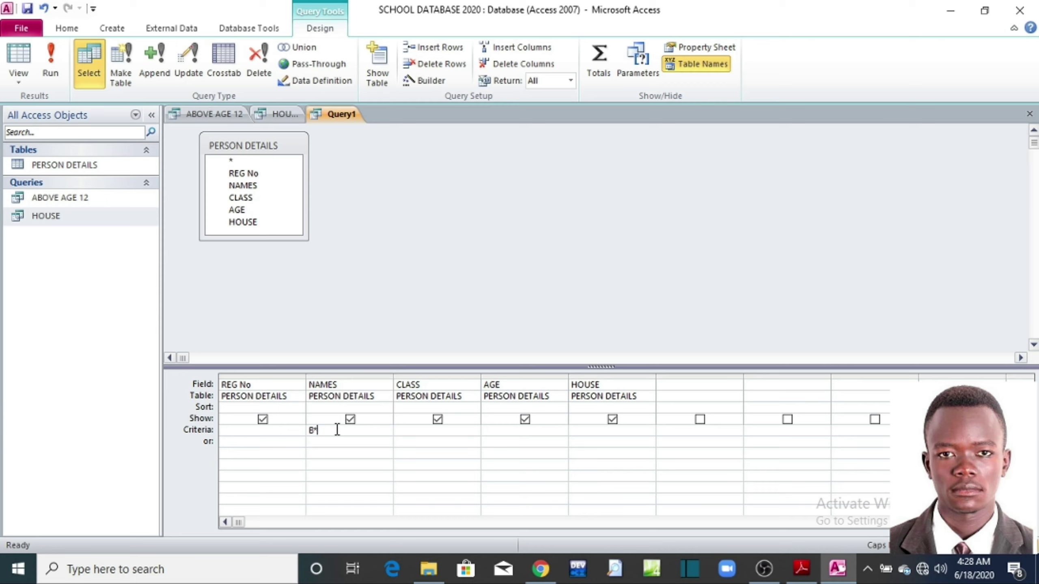
{"action": "key", "text": "BackSpace"}
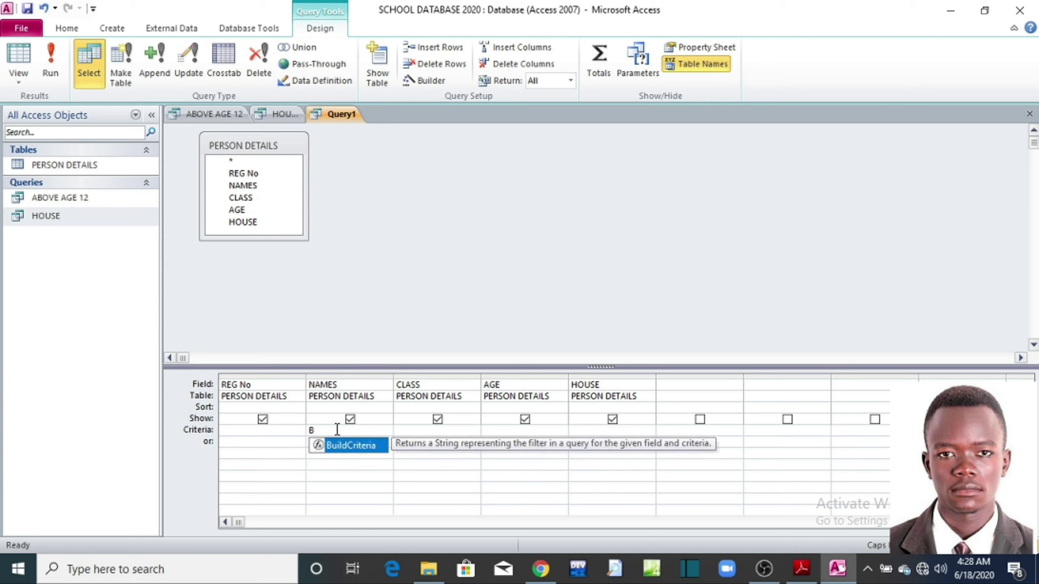
{"action": "type", "text": "*"}
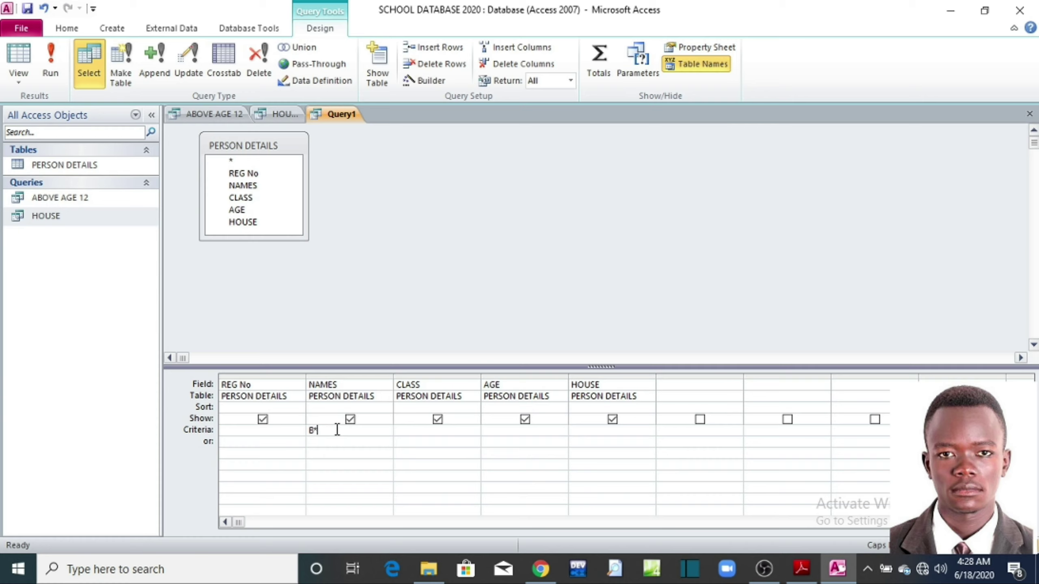
{"action": "key", "text": "BackSpace"}
{"action": "key", "text": "BackSpace"}
{"action": "type", "text": "B"}
{"action": "type", "text": "*"}
{"action": "key", "text": "BackSpace"}
{"action": "key", "text": "BackSpace"}
{"action": "type", "text": "*"}
{"action": "type", "text": "H"}
{"action": "key", "text": "BackSpace"}
{"action": "type", "text": "T"}
{"action": "key", "text": "BackSpace"}
{"action": "type", "text": "B"}
{"action": "key", "text": "BackSpace"}
{"action": "key", "text": "BackSpace"}
{"action": "type", "text": "*"}
{"action": "type", "text": "B"}
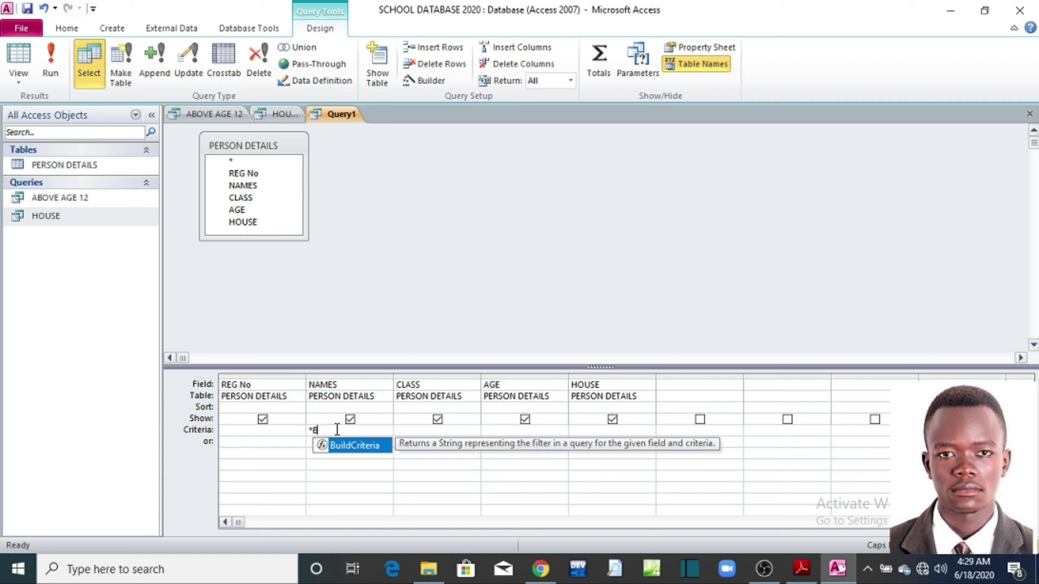
{"action": "key", "text": "BackSpace"}
{"action": "type", "text": "Y"}
{"action": "key", "text": "BackSpace"}
{"action": "type", "text": "T"}
{"action": "key", "text": "BackSpace"}
{"action": "type", "text": "T"}
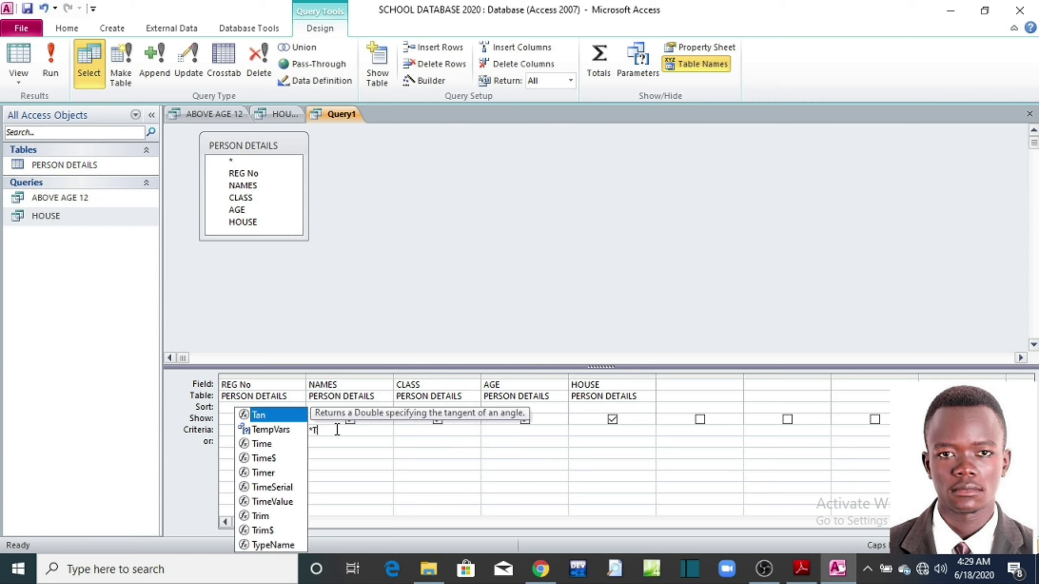
{"action": "type", "text": "*"}
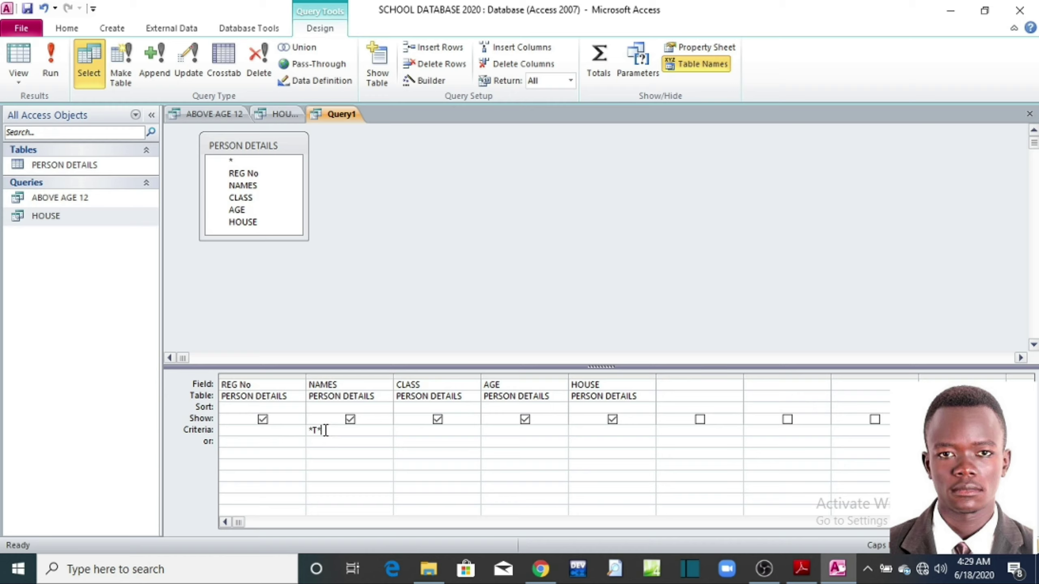
{"action": "key", "text": "BackSpace"}
{"action": "key", "text": "BackSpace"}
{"action": "key", "text": "BackSpace"}
{"action": "type", "text": "B*"}
Step: Run Query1 to list the two B-names, then begin saving it with the default name cleared
{"action": "left_click", "coordinate": [50, 67]}
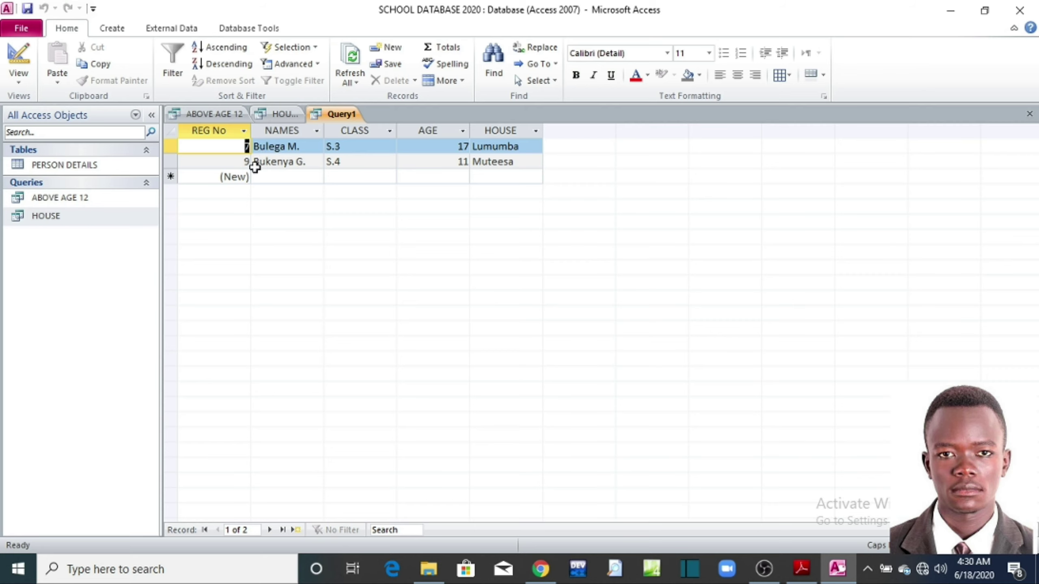
{"action": "left_click", "coordinate": [24, 27]}
{"action": "left_click", "coordinate": [25, 57]}
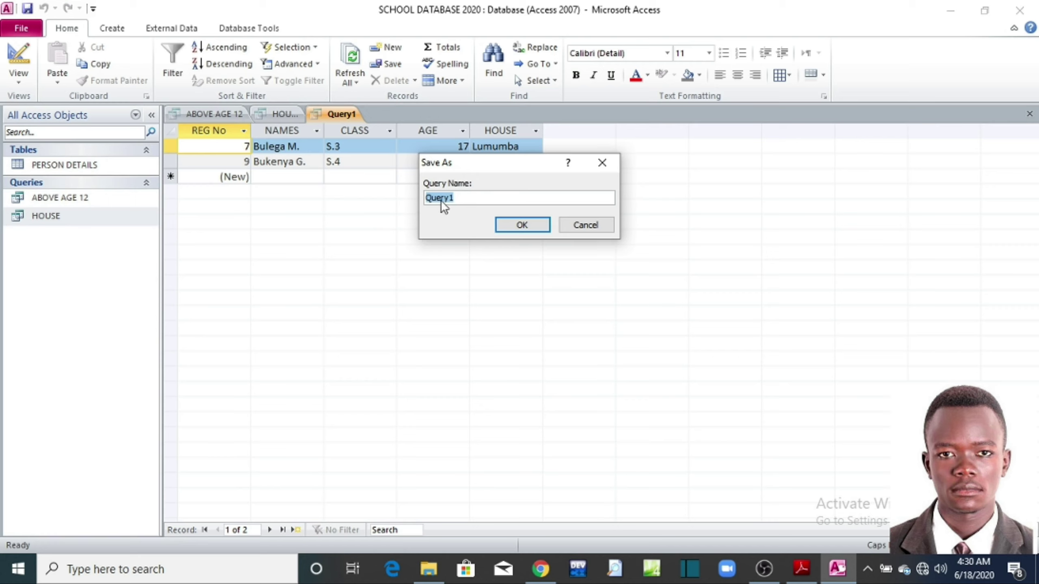
{"action": "left_click", "coordinate": [459, 197]}
{"action": "key", "text": "BackSpace"}
{"action": "key", "text": "BackSpace"}
{"action": "key", "text": "BackSpace"}
{"action": "key", "text": "BackSpace"}
{"action": "key", "text": "BackSpace"}
{"action": "left_click", "coordinate": [801, 569]}
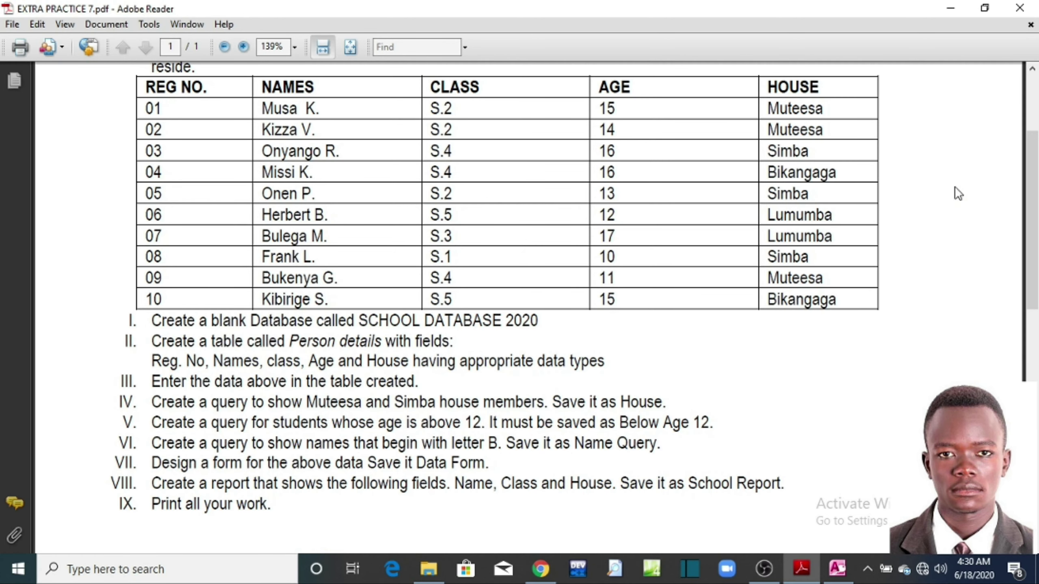
Step: Return from the exercise sheet to the Access save prompt for the B-names query
{"action": "left_click", "coordinate": [949, 8]}
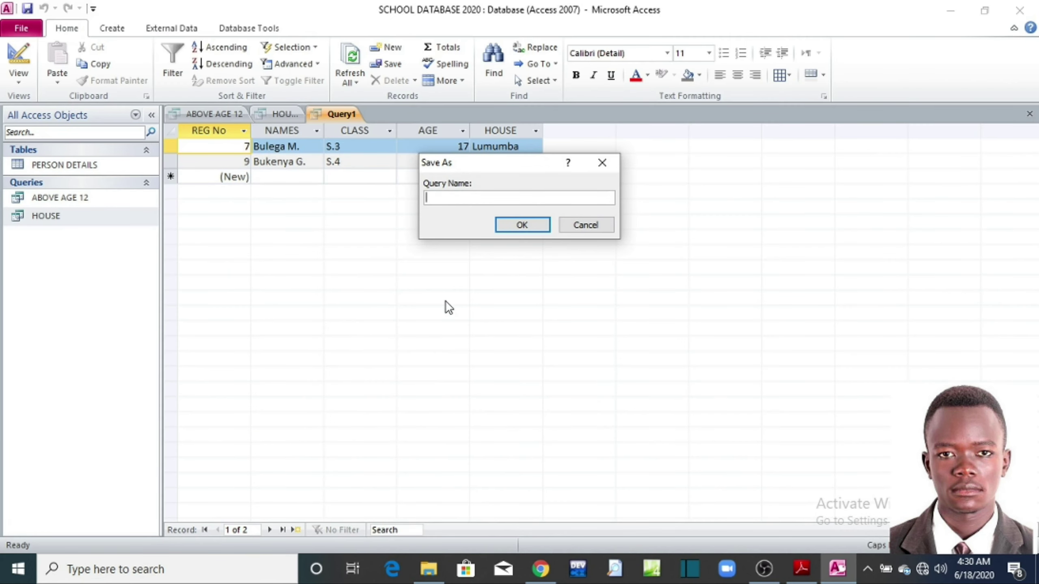
Step: Enter NAME QUERY as the query name and confirm the save
{"action": "type", "text": "NAME QUERY"}
{"action": "left_click", "coordinate": [516, 228]}
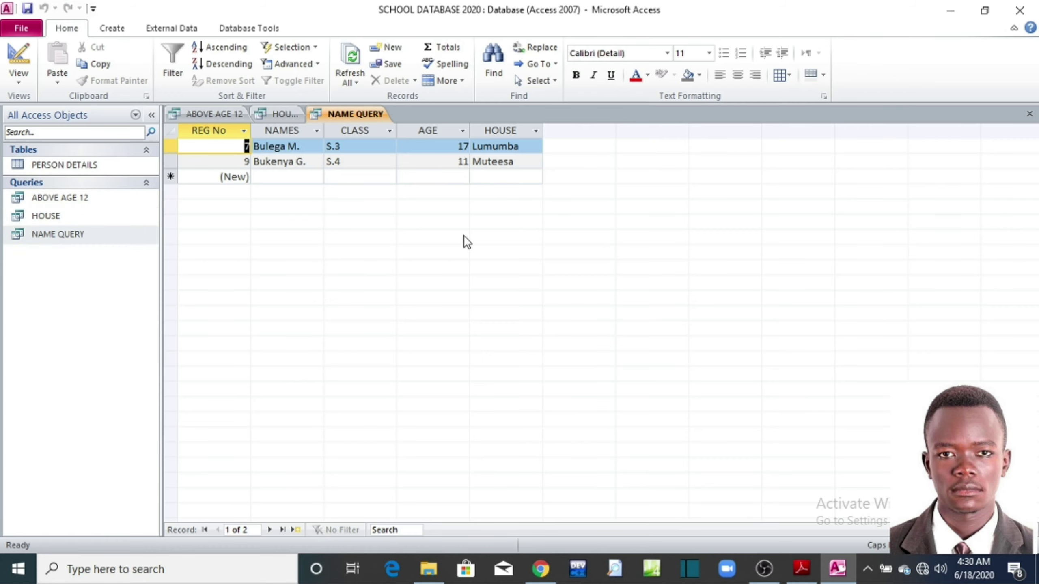
Step: Open the HOUSE, ABOVE AGE 12 and NAME QUERY results from the navigation pane
{"action": "left_click", "coordinate": [100, 217]}
{"action": "double_click", "coordinate": [99, 217]}
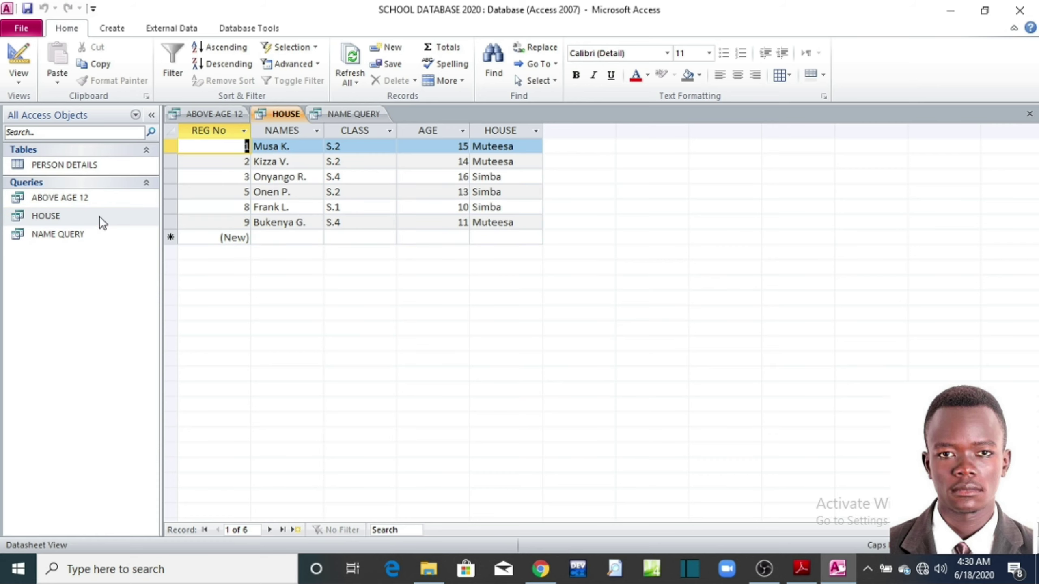
{"action": "double_click", "coordinate": [67, 193]}
{"action": "double_click", "coordinate": [62, 199]}
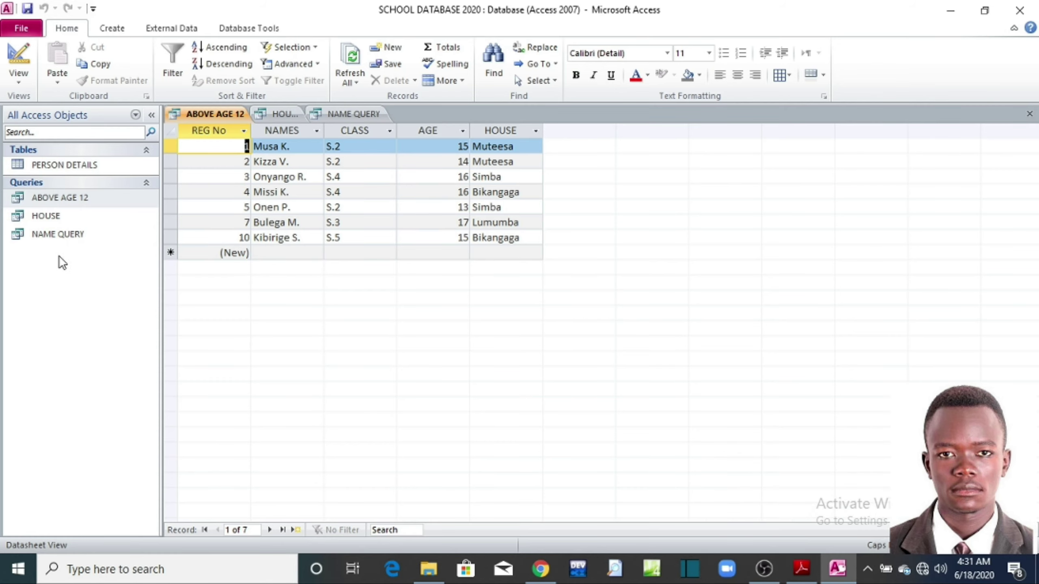
{"action": "double_click", "coordinate": [55, 237]}
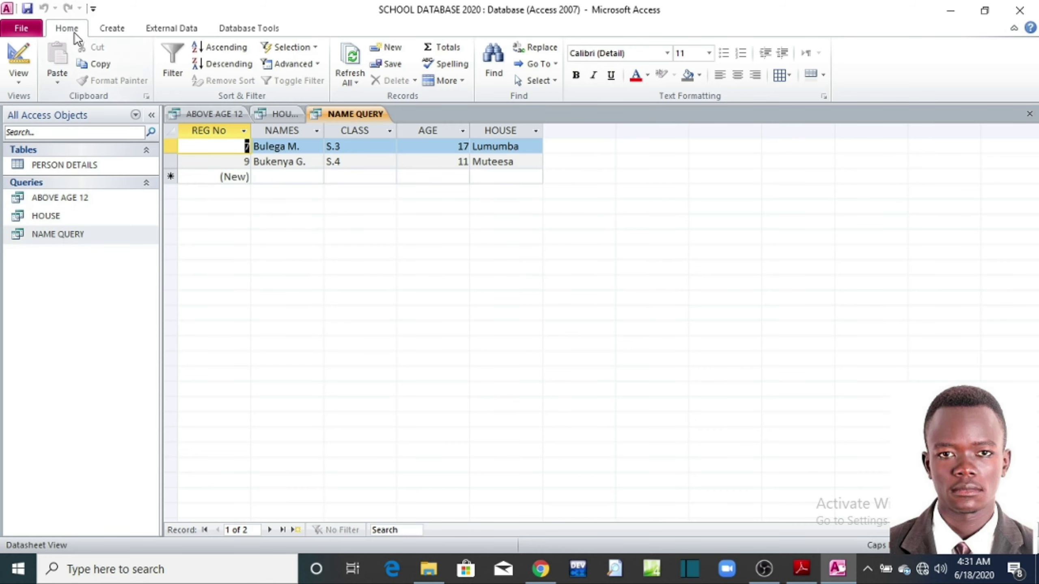
Step: Check NAME QUERY's Like "B*" criterion in Design View, then open the PERSON DETAILS table
{"action": "left_click", "coordinate": [24, 57]}
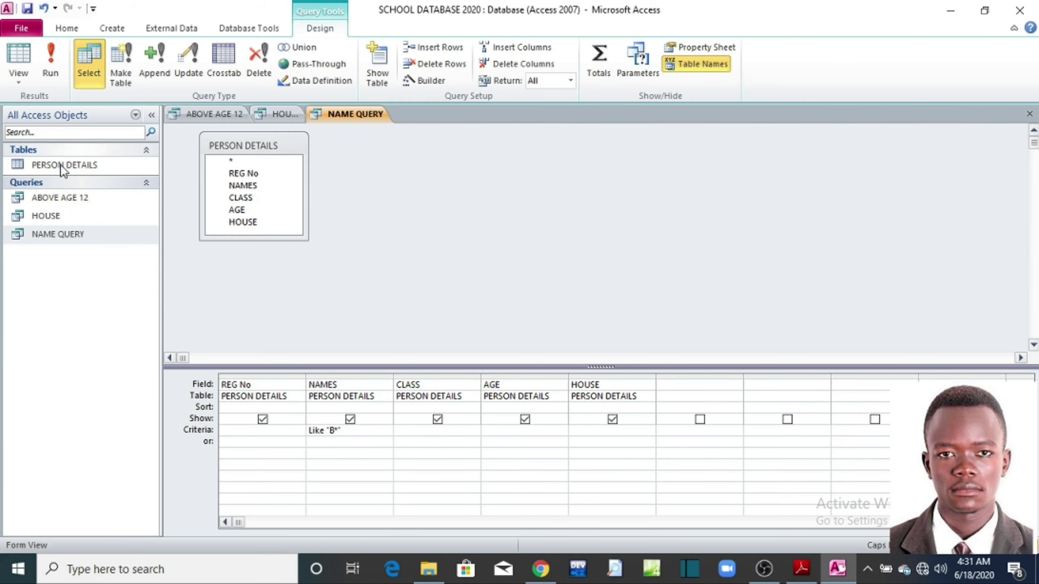
{"action": "double_click", "coordinate": [59, 241]}
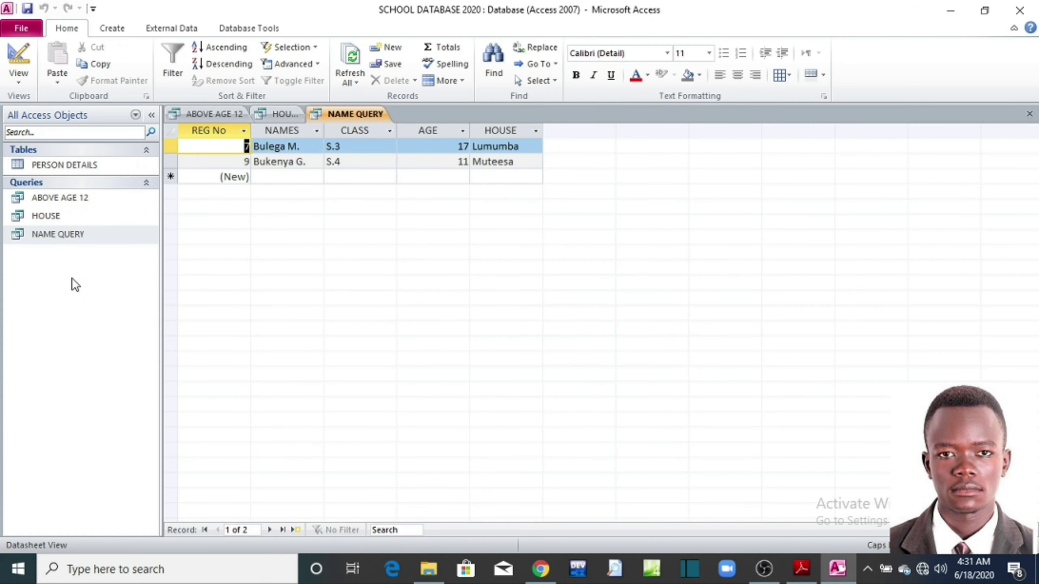
{"action": "double_click", "coordinate": [70, 167]}
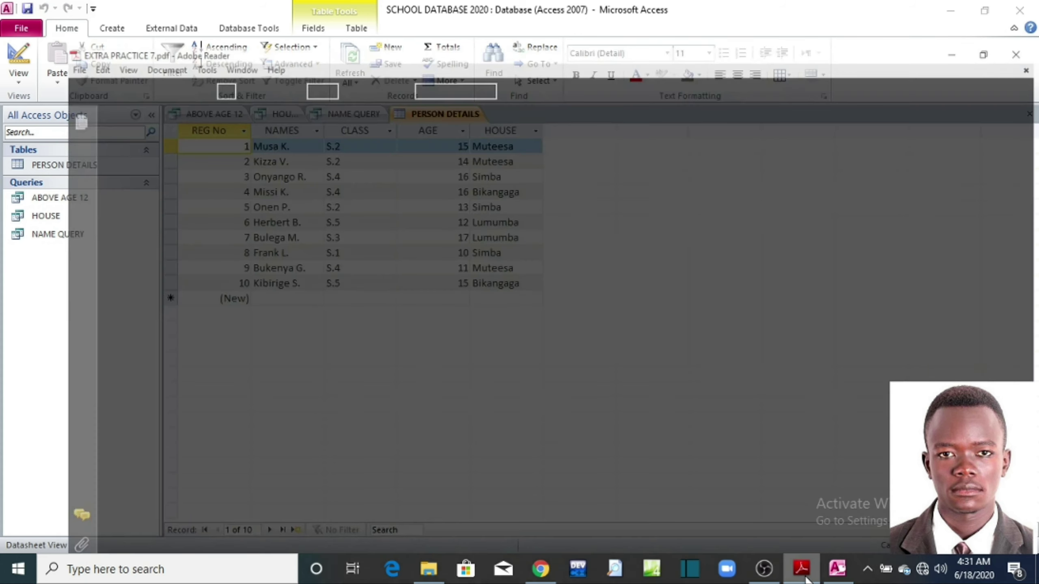
{"action": "left_click", "coordinate": [801, 569]}
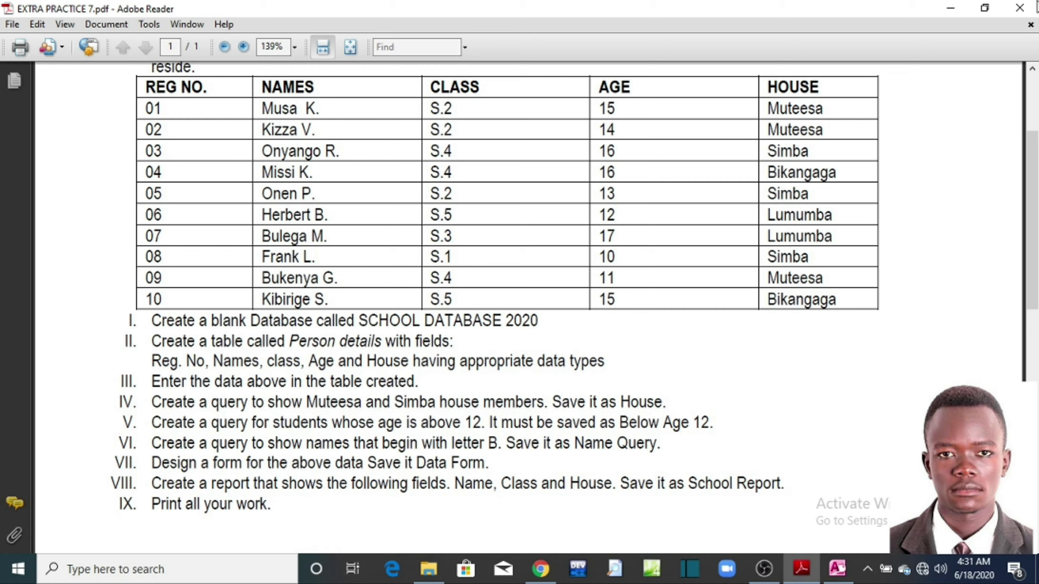
{"action": "left_click", "coordinate": [956, 8]}
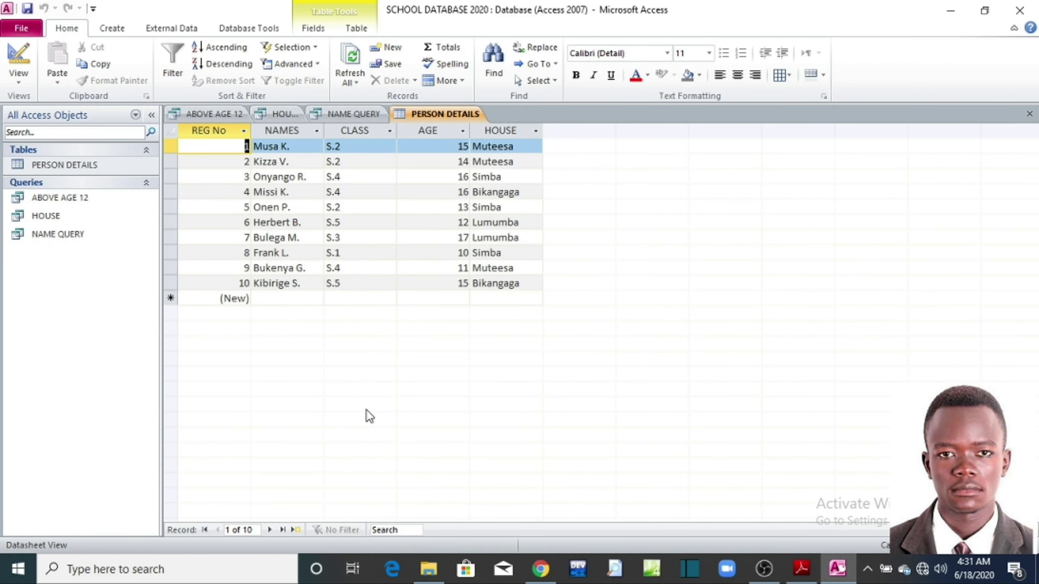
{"action": "left_click", "coordinate": [103, 32]}
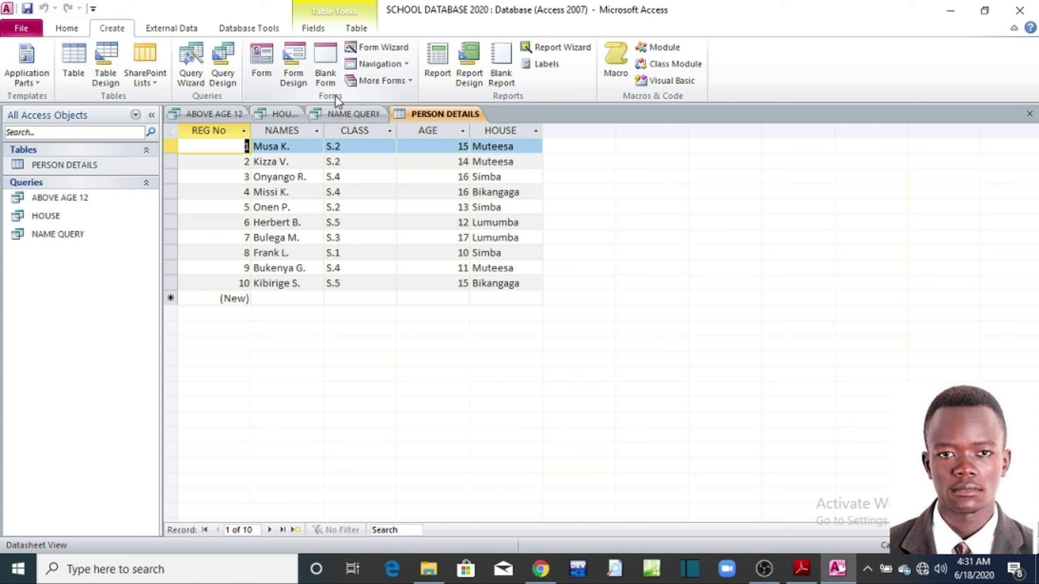
Step: Start a blank form in Form Design and open the PERSON DETAILS table alongside it
{"action": "left_click", "coordinate": [296, 75]}
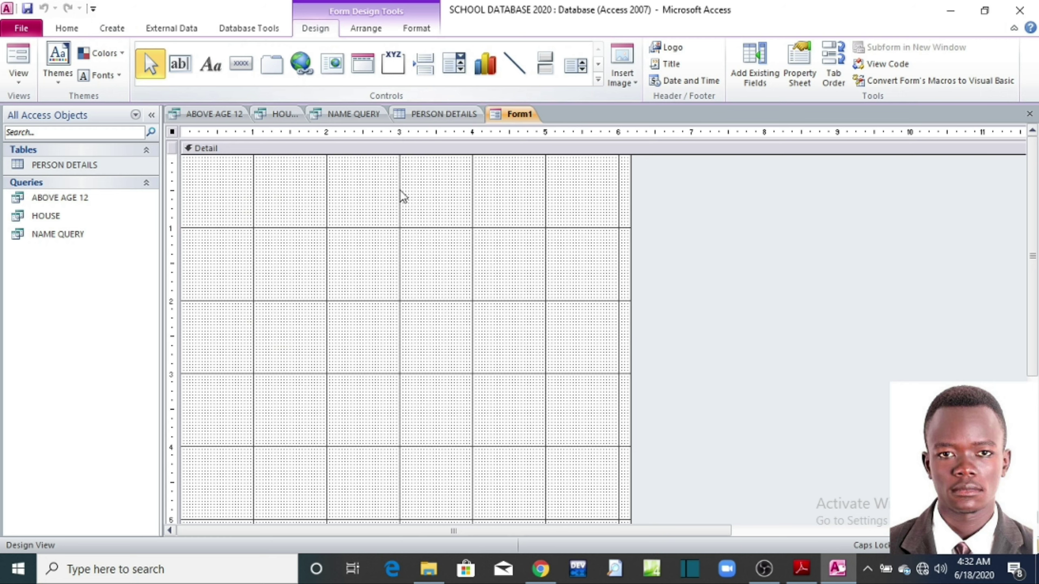
{"action": "left_click_drag", "start_coordinate": [204, 165], "coordinate": [573, 412]}
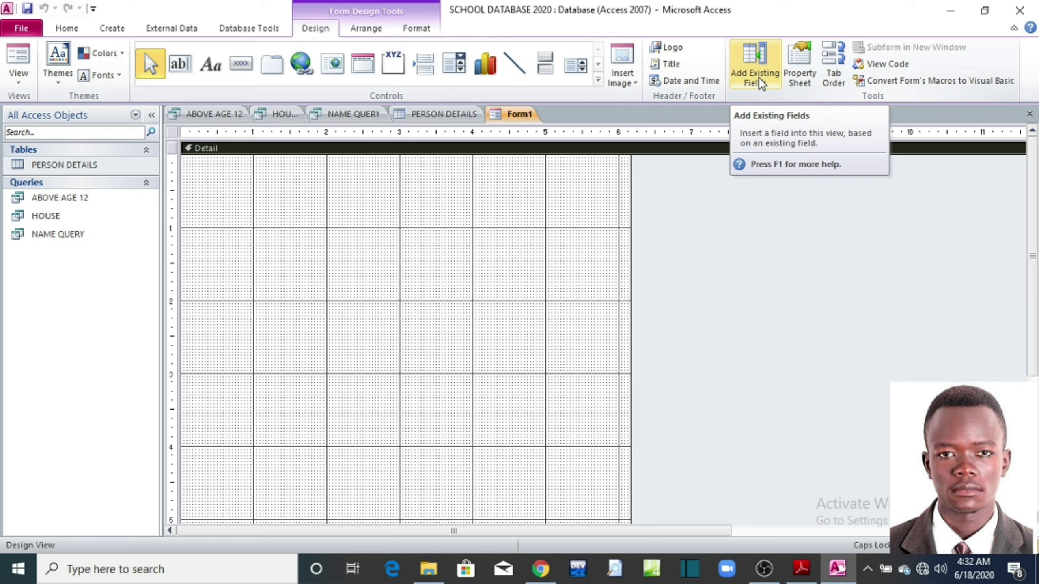
{"action": "double_click", "coordinate": [66, 164]}
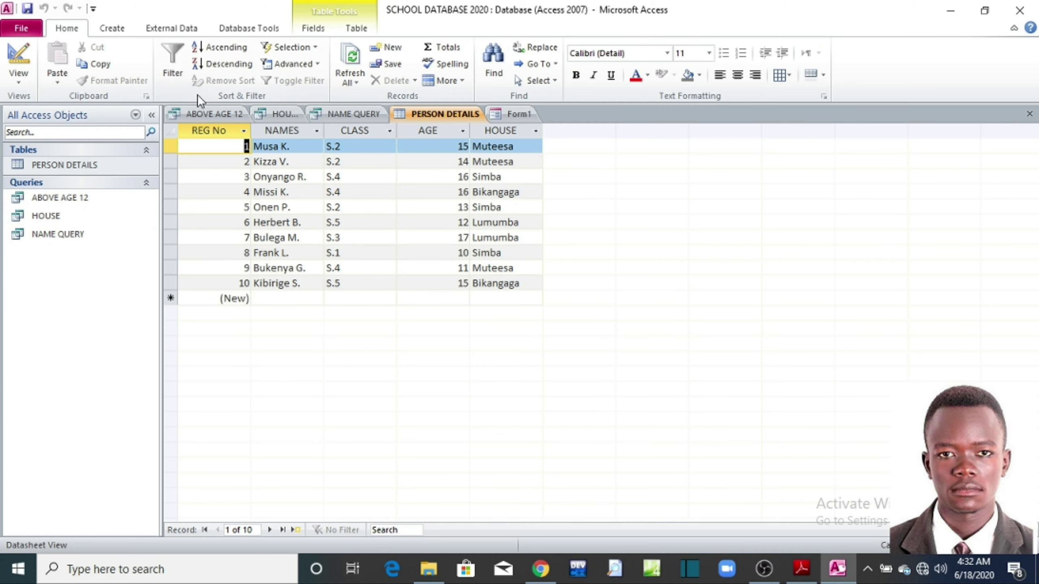
{"action": "left_click", "coordinate": [521, 114]}
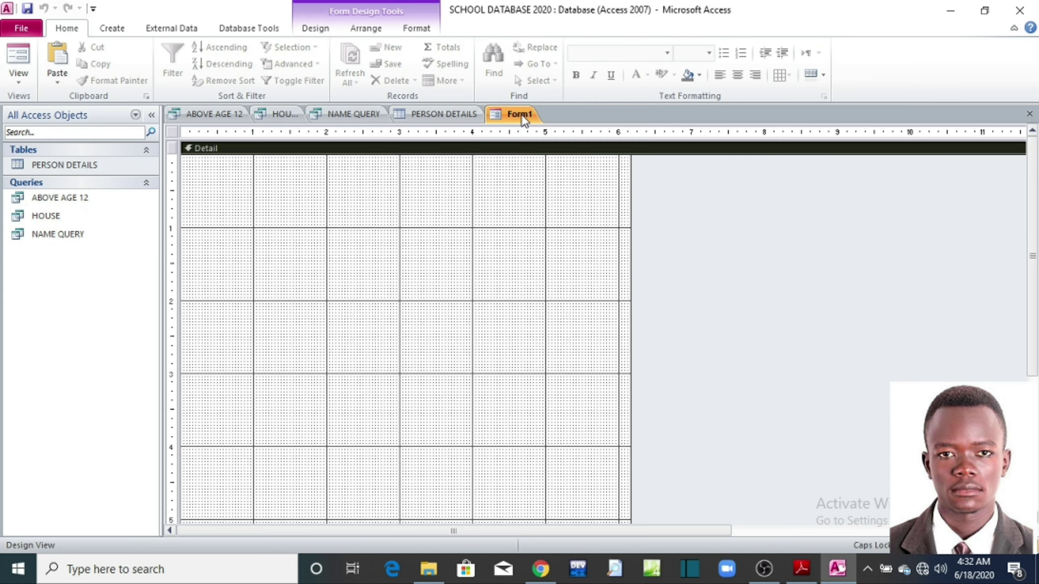
Step: Discard the unsaved Form1, create a fresh blank form design and show its field list
{"action": "left_click", "coordinate": [323, 28]}
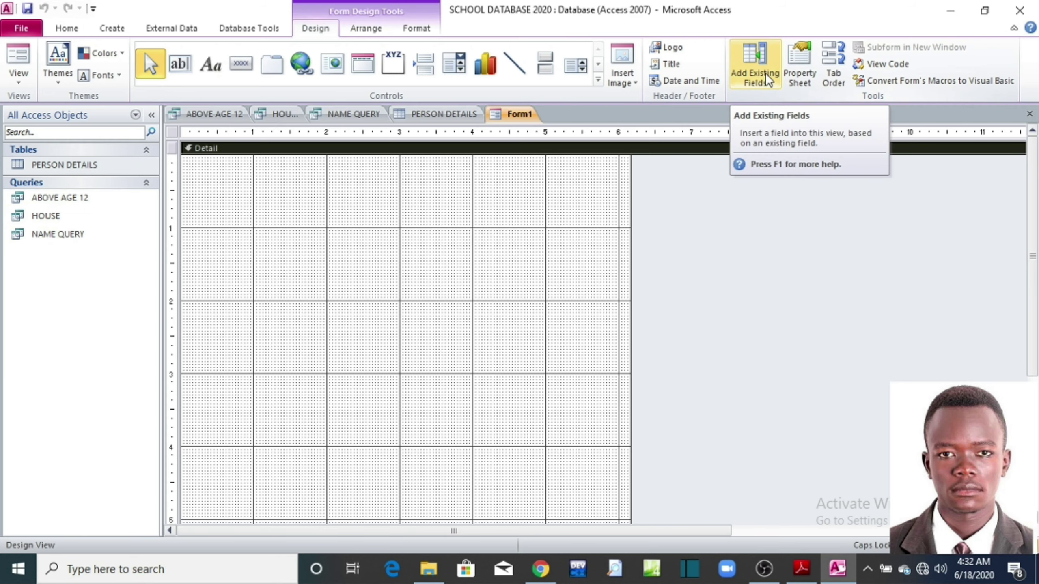
{"action": "left_click", "coordinate": [1029, 113]}
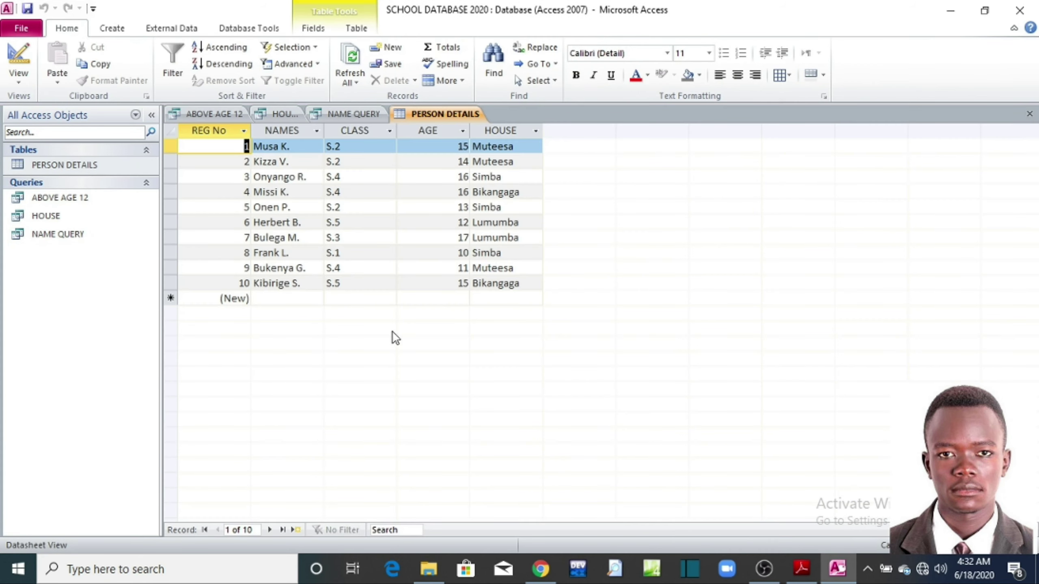
{"action": "left_click", "coordinate": [111, 28]}
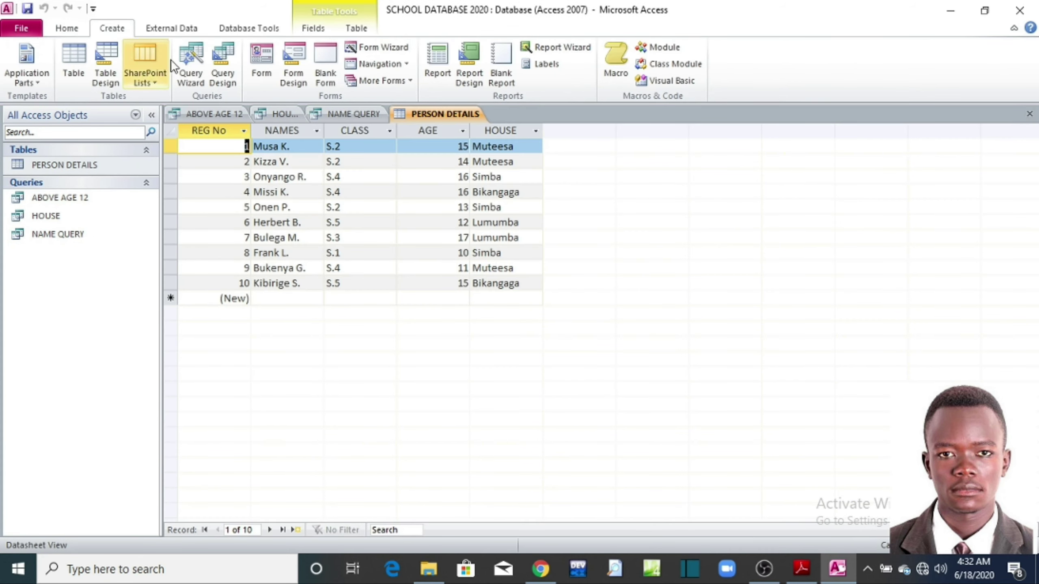
{"action": "left_click", "coordinate": [295, 70]}
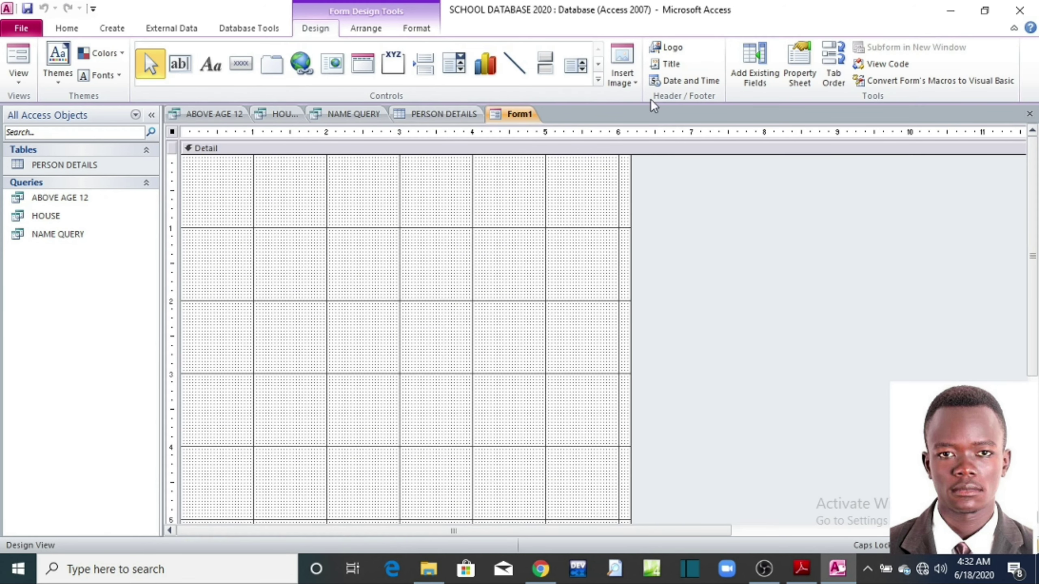
{"action": "left_click", "coordinate": [764, 76]}
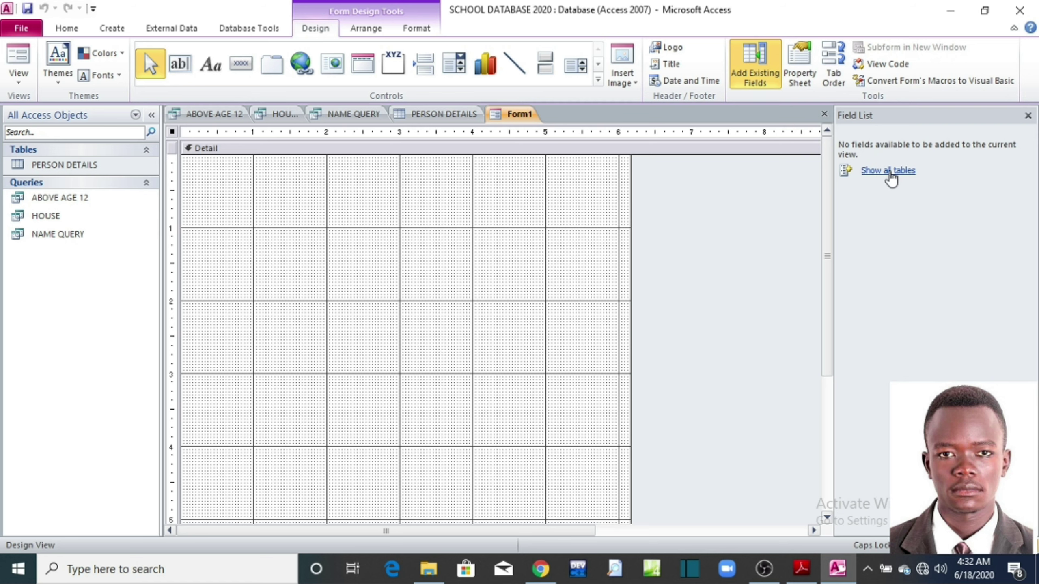
Step: Add the REG No, NAMES, CLASS, AGE and HOUSE fields from PERSON DETAILS to the form
{"action": "left_click", "coordinate": [888, 170]}
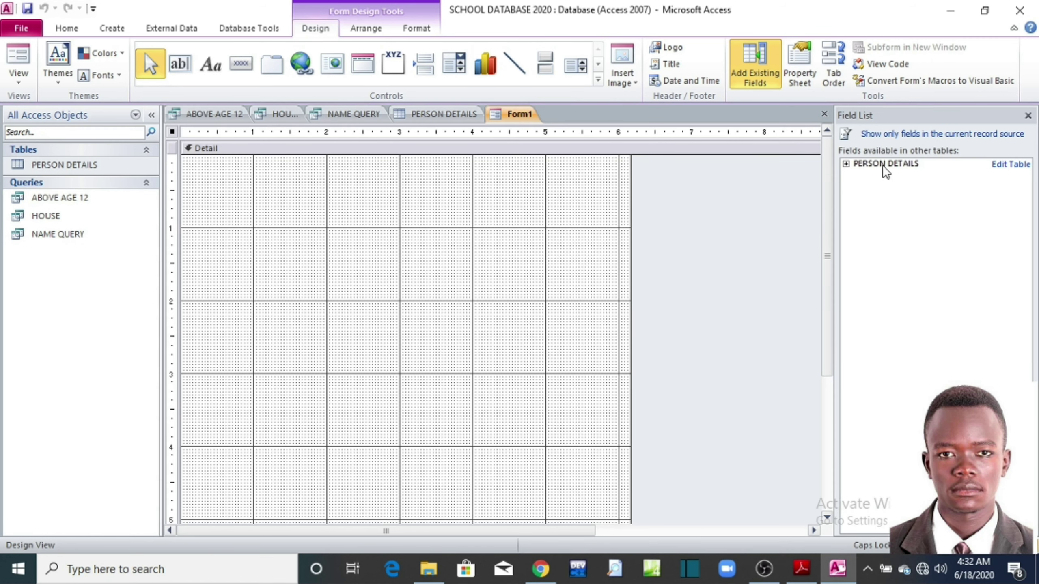
{"action": "double_click", "coordinate": [888, 161]}
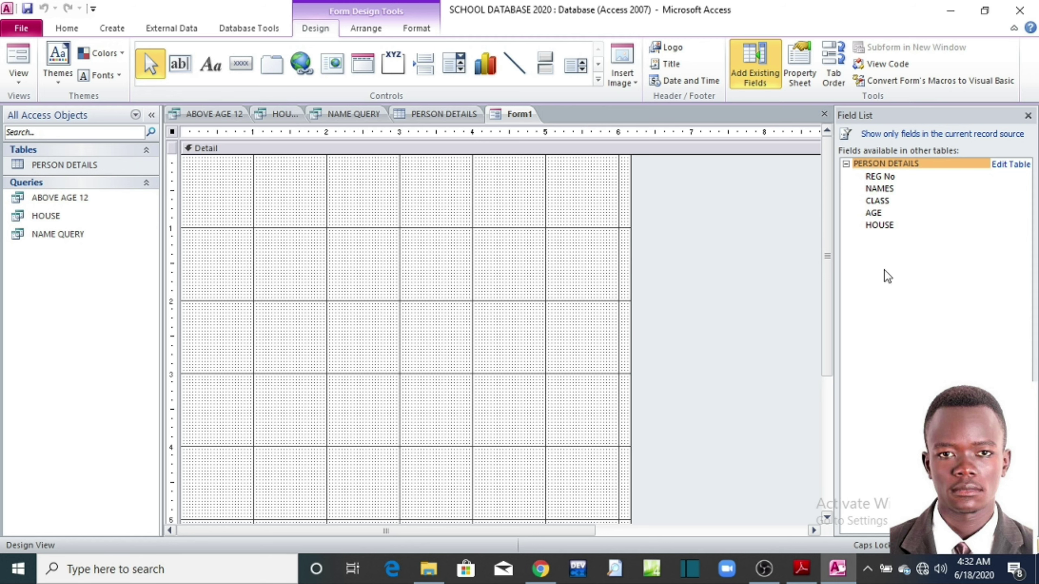
{"action": "double_click", "coordinate": [879, 179]}
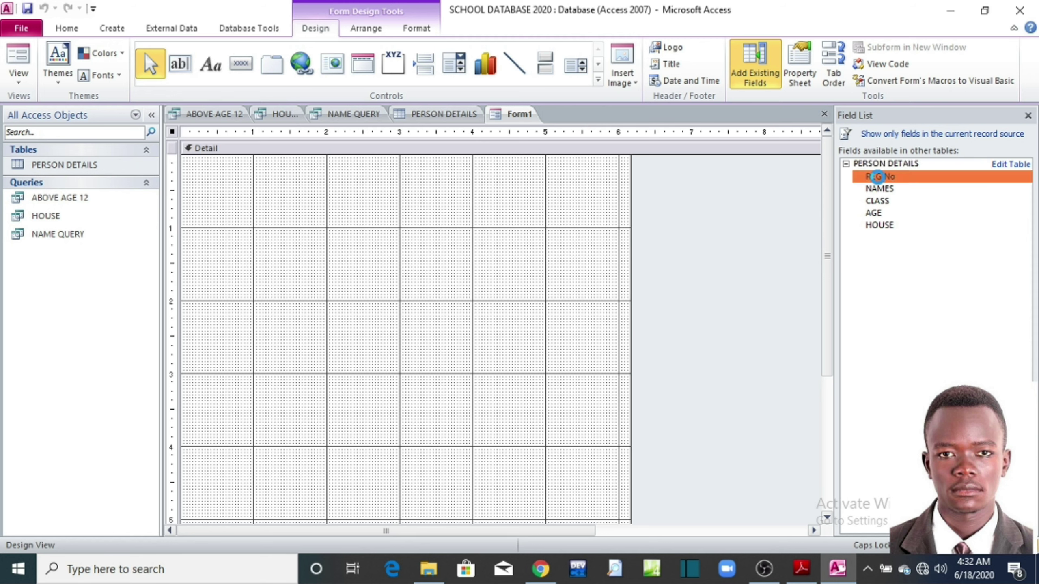
{"action": "left_click", "coordinate": [880, 189]}
{"action": "double_click", "coordinate": [880, 188]}
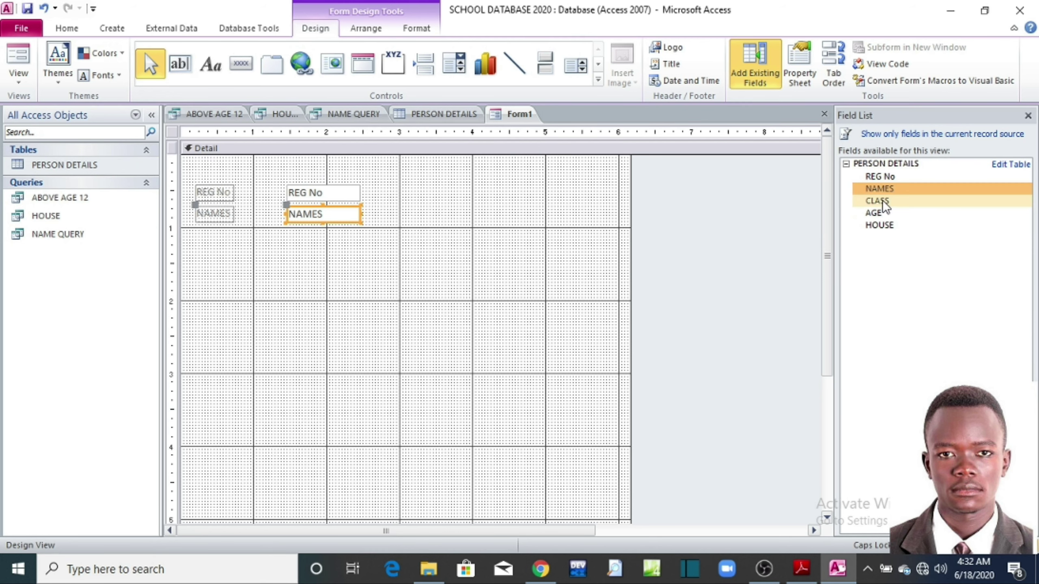
{"action": "double_click", "coordinate": [882, 200]}
{"action": "left_click", "coordinate": [875, 213]}
{"action": "double_click", "coordinate": [874, 213]}
{"action": "double_click", "coordinate": [879, 224]}
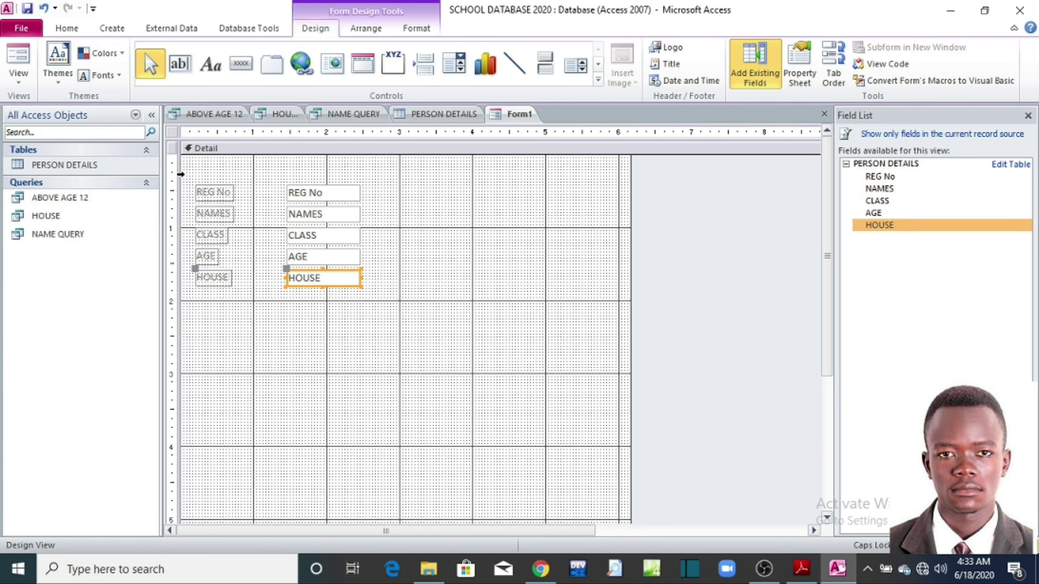
Step: Shorten the form's Detail section to just below the five fields
{"action": "left_click_drag", "start_coordinate": [185, 183], "coordinate": [401, 317]}
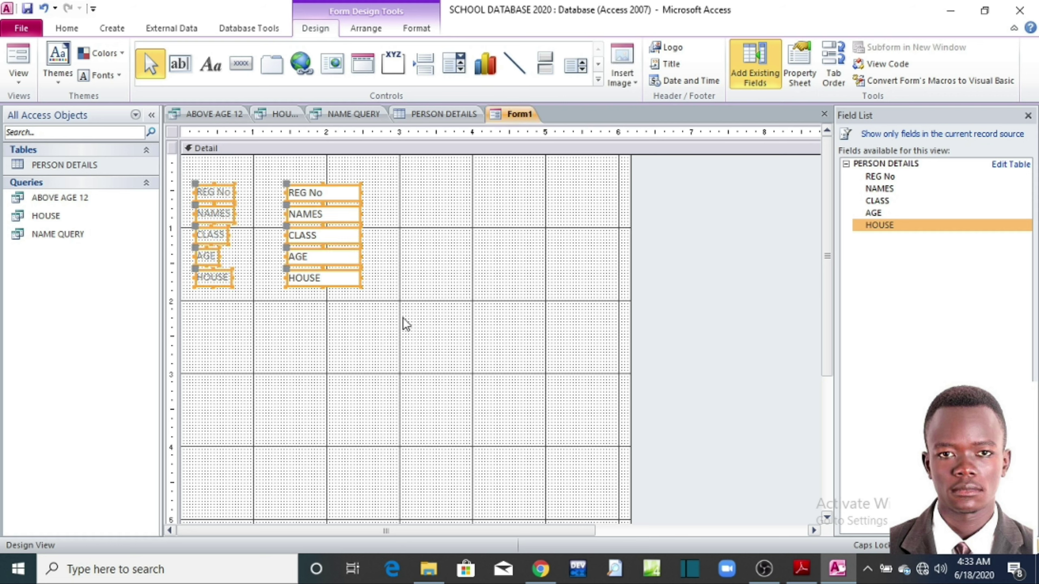
{"action": "left_click", "coordinate": [392, 338]}
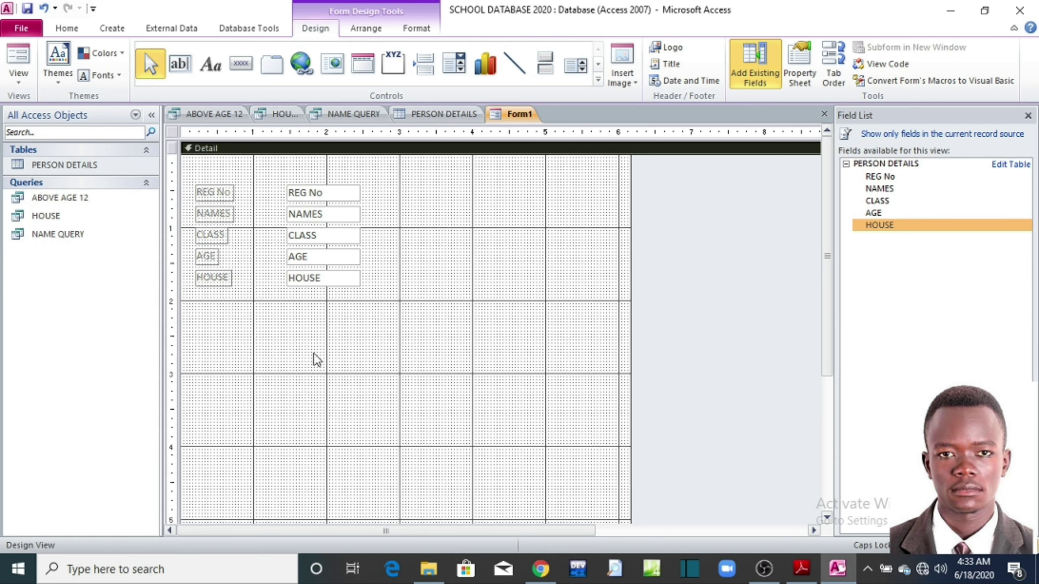
{"action": "mouse_move", "coordinate": [831, 265]}
{"action": "left_mouse_down"}
{"action": "mouse_move", "coordinate": [832, 297]}
{"action": "mouse_move", "coordinate": [834, 266]}
{"action": "mouse_move", "coordinate": [831, 286]}
{"action": "left_mouse_up"}
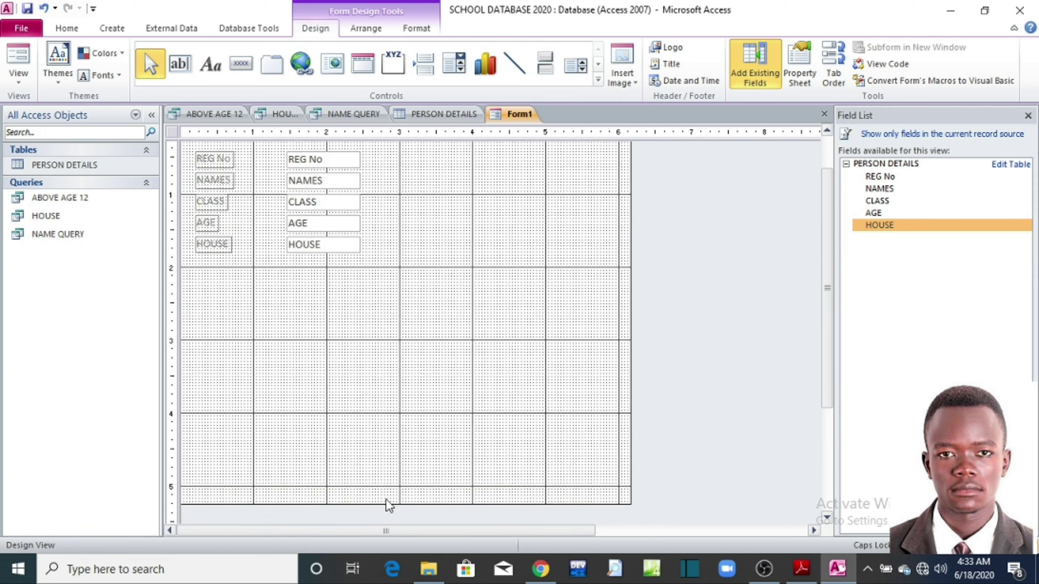
{"action": "left_click_drag", "start_coordinate": [386, 502], "coordinate": [409, 286]}
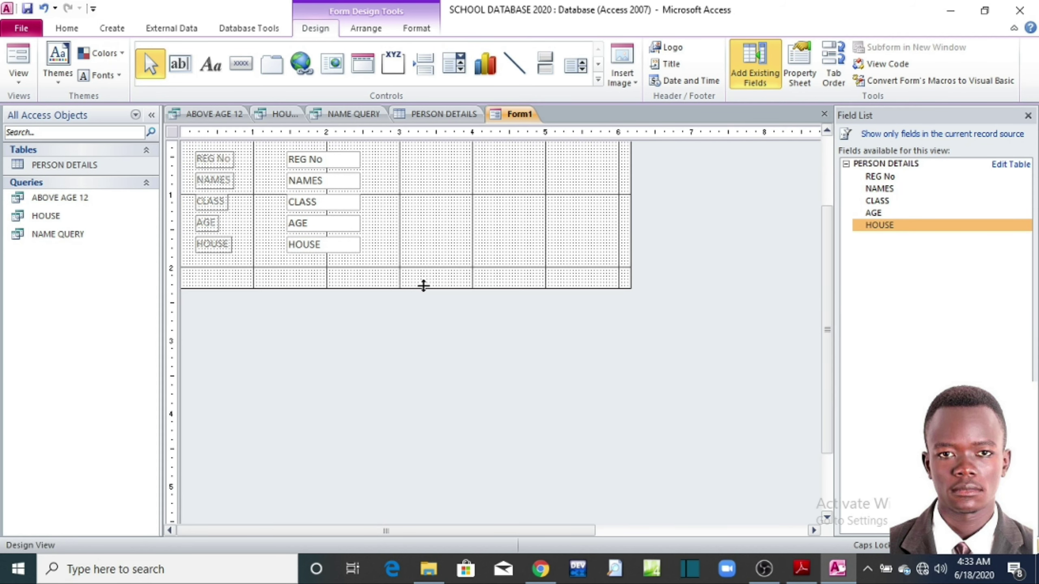
{"action": "scroll", "coordinate": [666, 311], "scroll_direction": "up", "scroll_amount": 2}
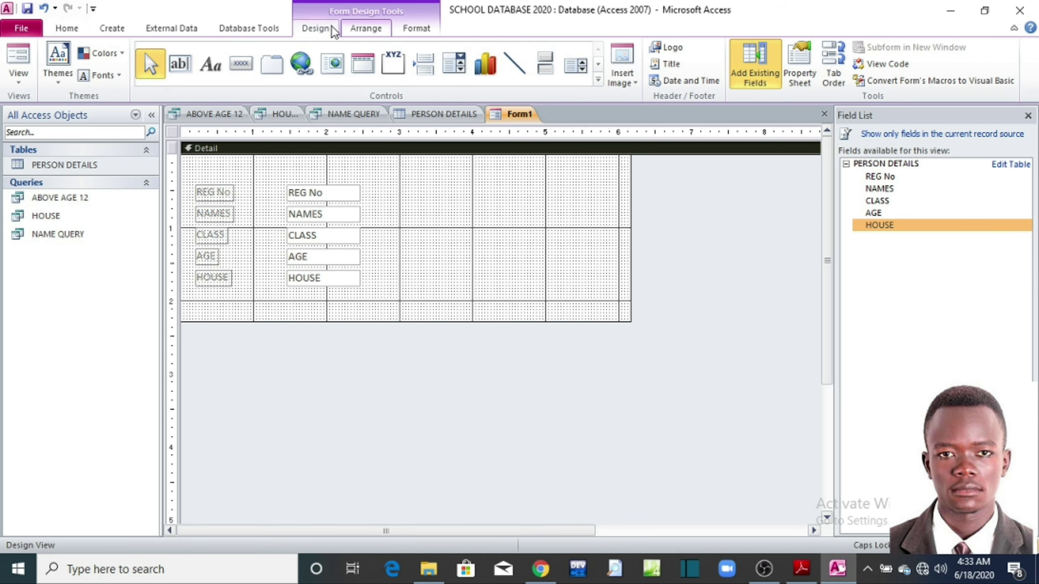
{"action": "left_click", "coordinate": [25, 28]}
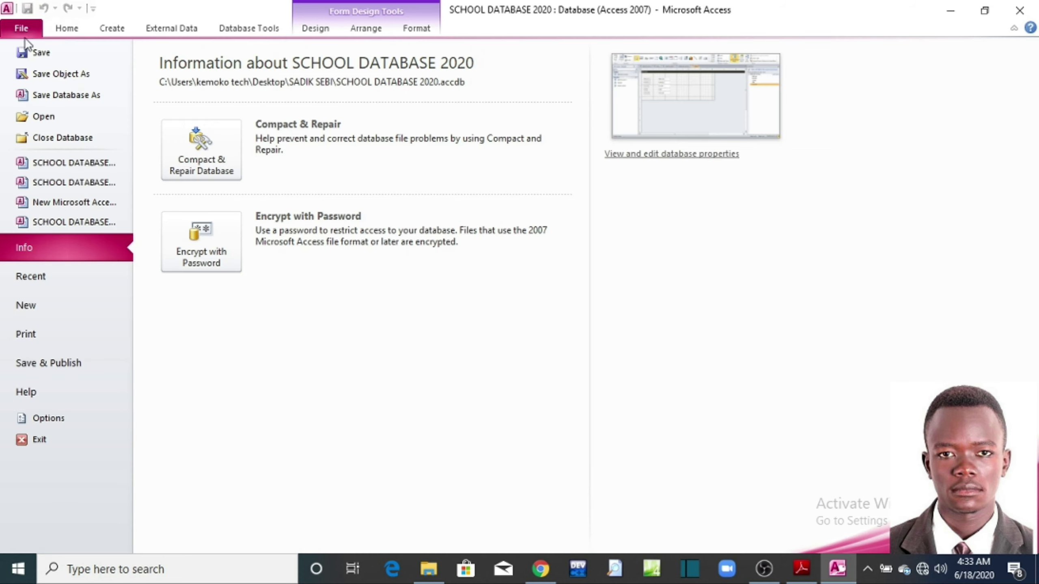
Step: Save the new form under the name DATA FORM
{"action": "left_click", "coordinate": [29, 51]}
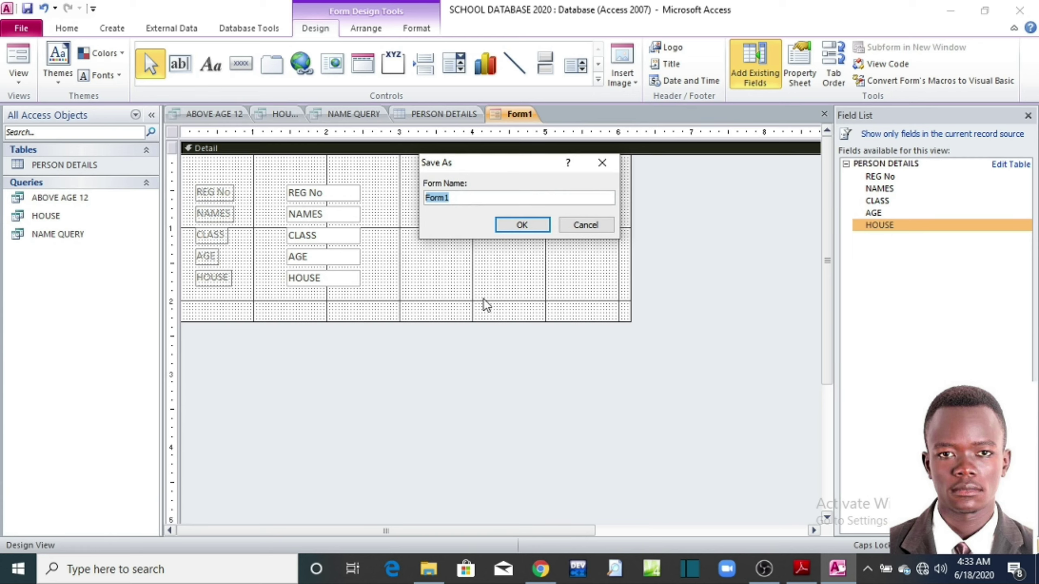
{"action": "type", "text": "DATA FORM"}
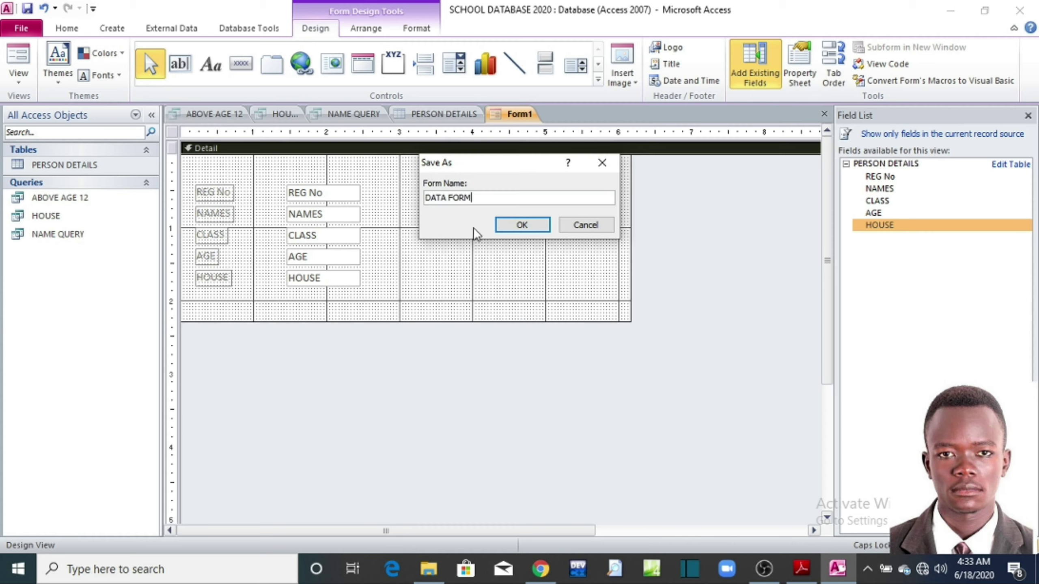
{"action": "left_click", "coordinate": [528, 225]}
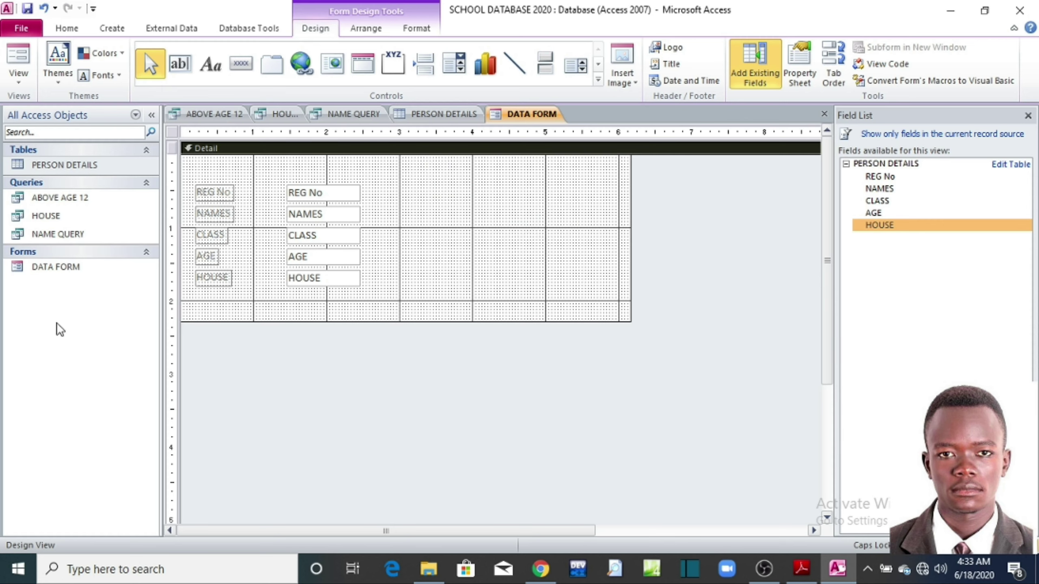
{"action": "double_click", "coordinate": [67, 273]}
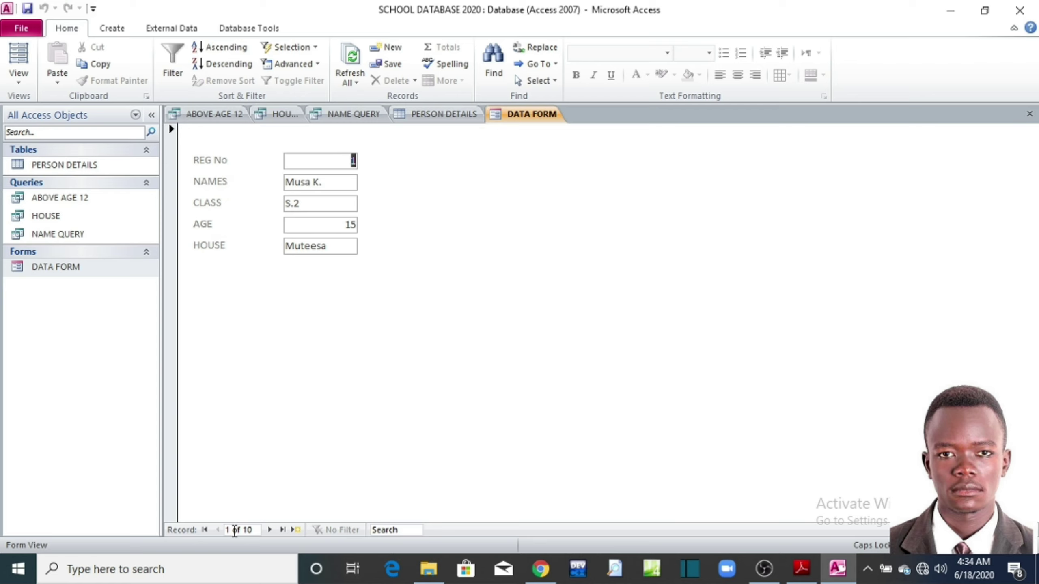
{"action": "left_click", "coordinate": [270, 530]}
{"action": "left_click", "coordinate": [270, 530]}
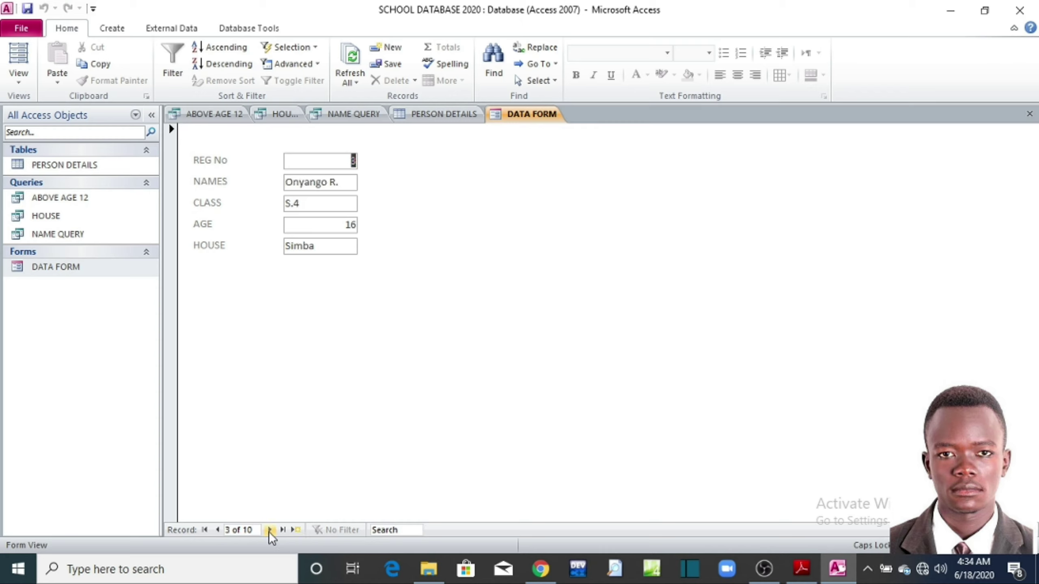
{"action": "left_click", "coordinate": [270, 530]}
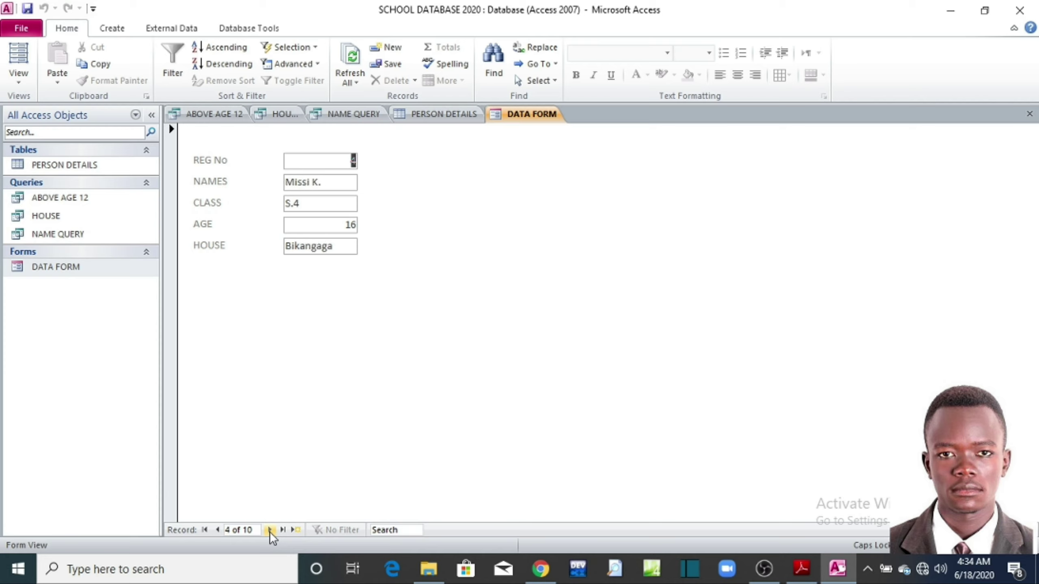
{"action": "left_click", "coordinate": [270, 530]}
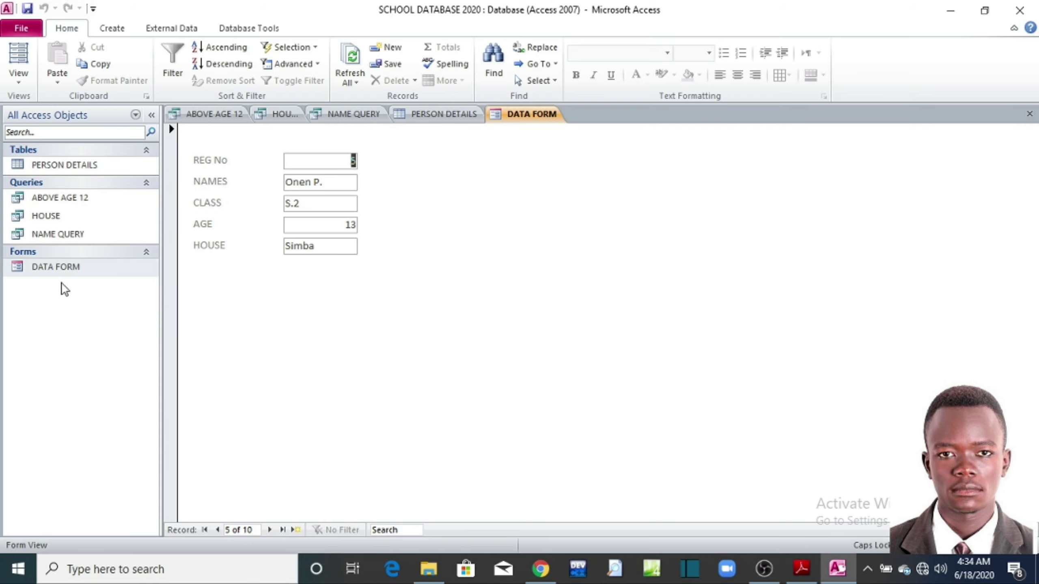
{"action": "left_click", "coordinate": [800, 570]}
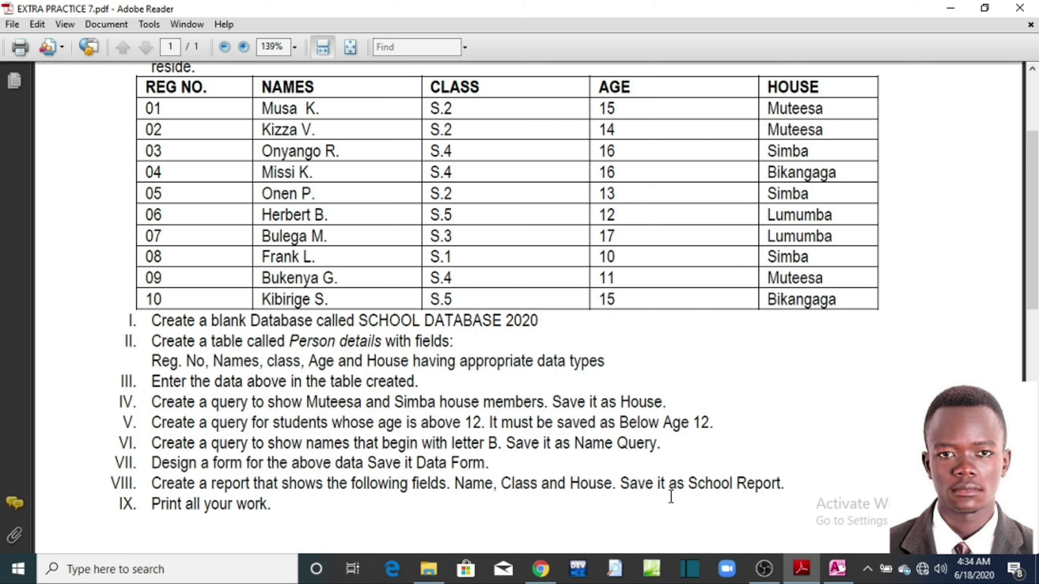
Step: Review the EXTRA PRACTICE 7 task list, then minimize Adobe Reader
{"action": "left_click", "coordinate": [949, 8]}
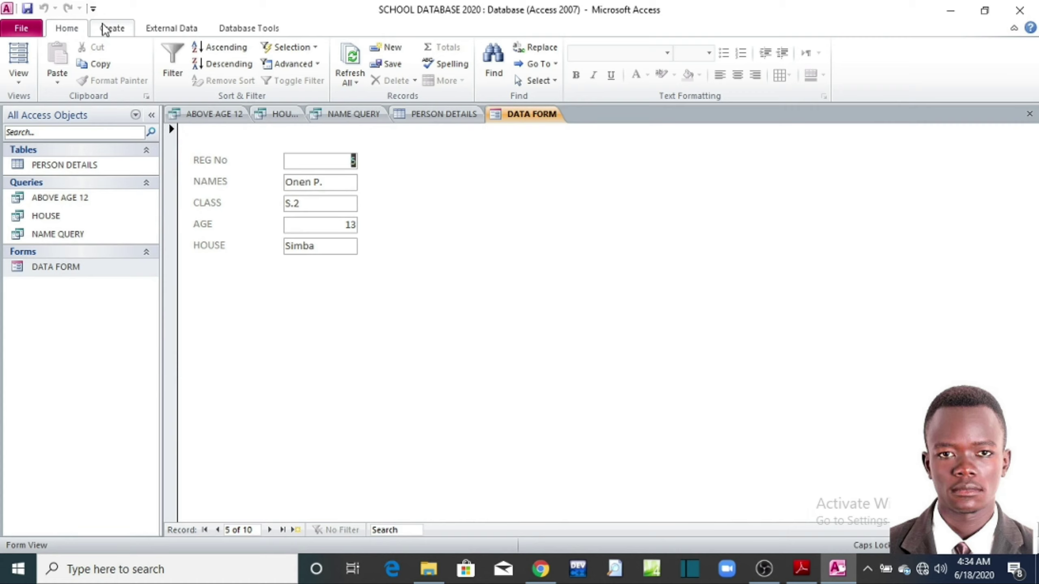
Step: Launch the Report Wizard from the Create tab's Reports group
{"action": "left_click", "coordinate": [106, 29]}
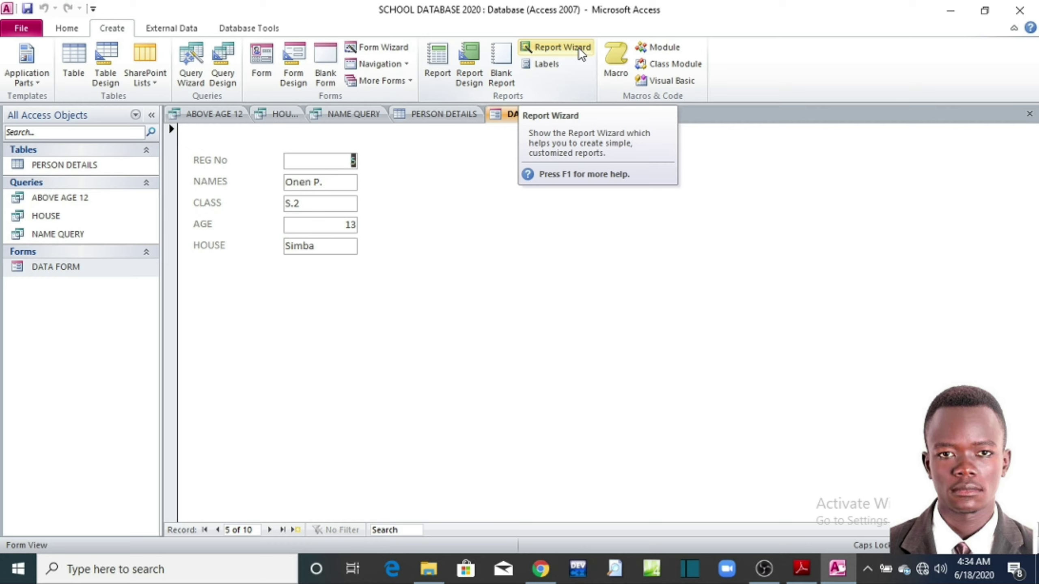
{"action": "left_click", "coordinate": [569, 49]}
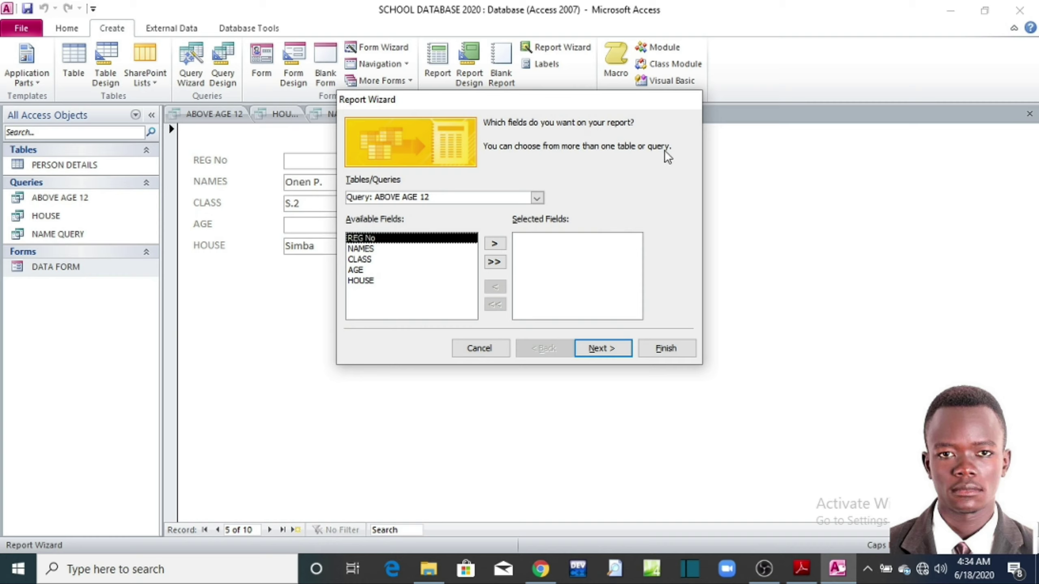
Step: Select Table: PERSON DETAILS as the Report Wizard's data source and reopen the exercise PDF
{"action": "left_click", "coordinate": [537, 198]}
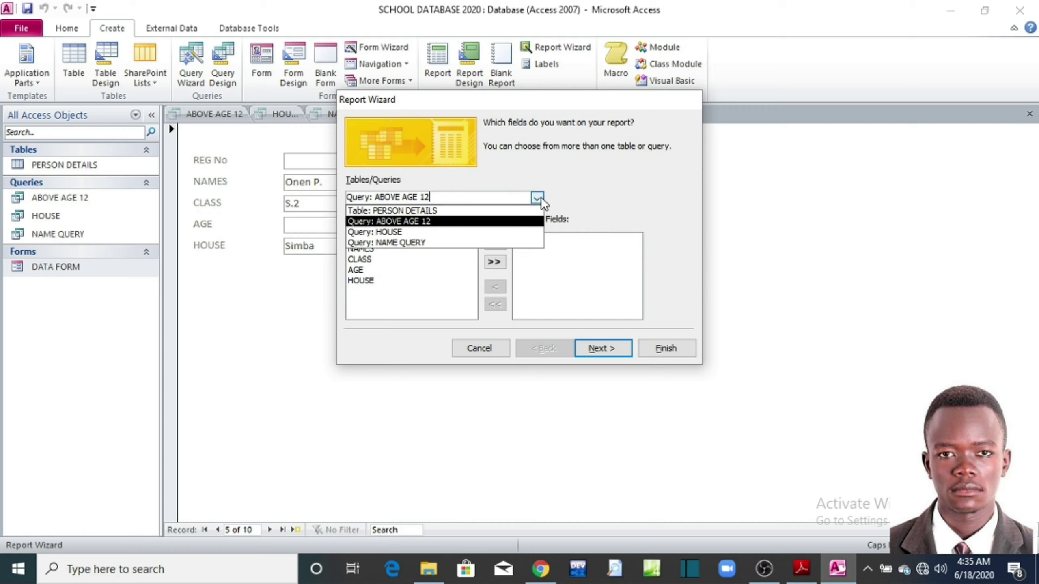
{"action": "left_click", "coordinate": [537, 199]}
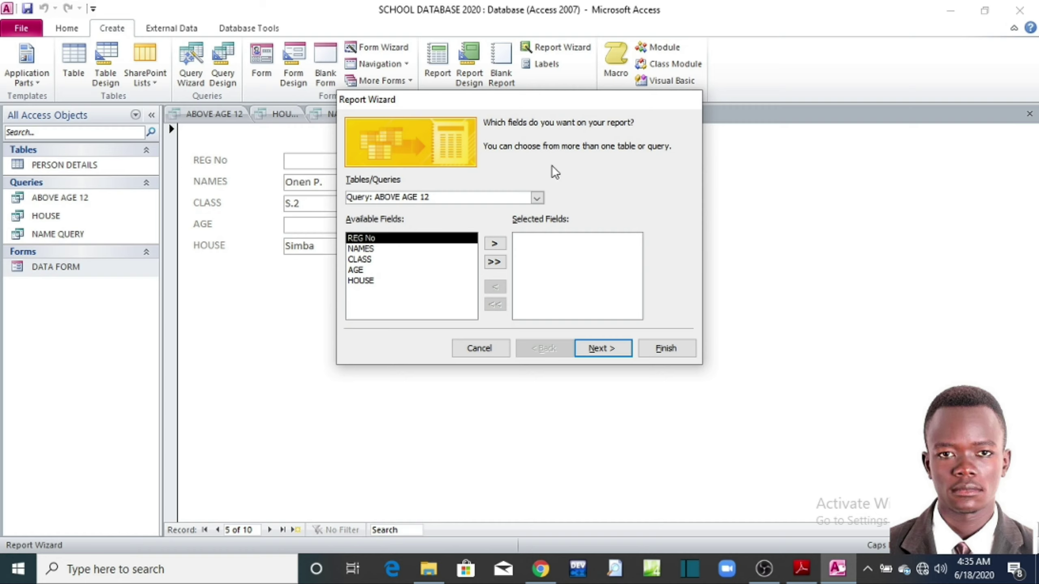
{"action": "left_click", "coordinate": [537, 199]}
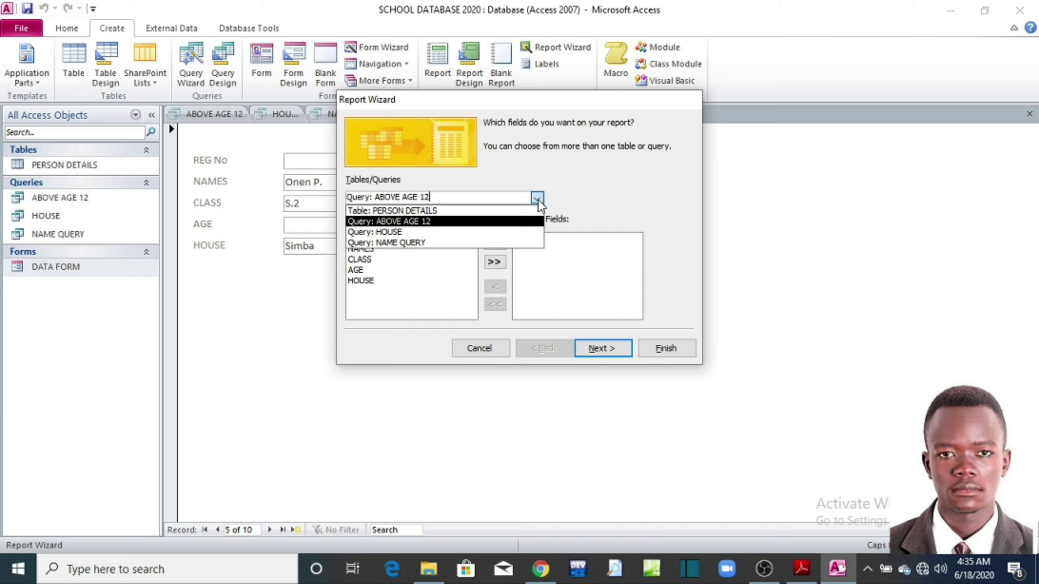
{"action": "left_click", "coordinate": [421, 211]}
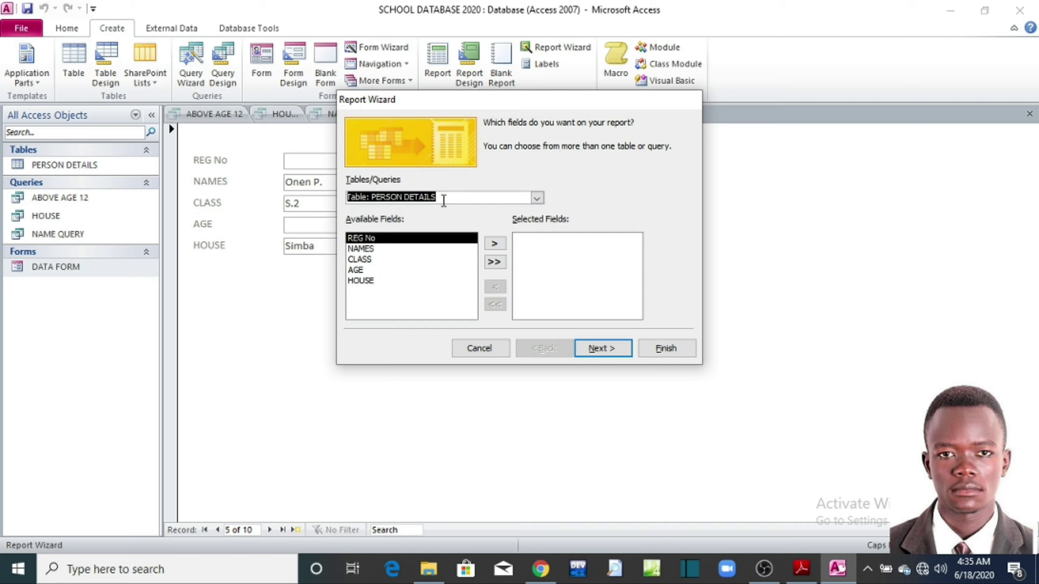
{"action": "left_click", "coordinate": [379, 289]}
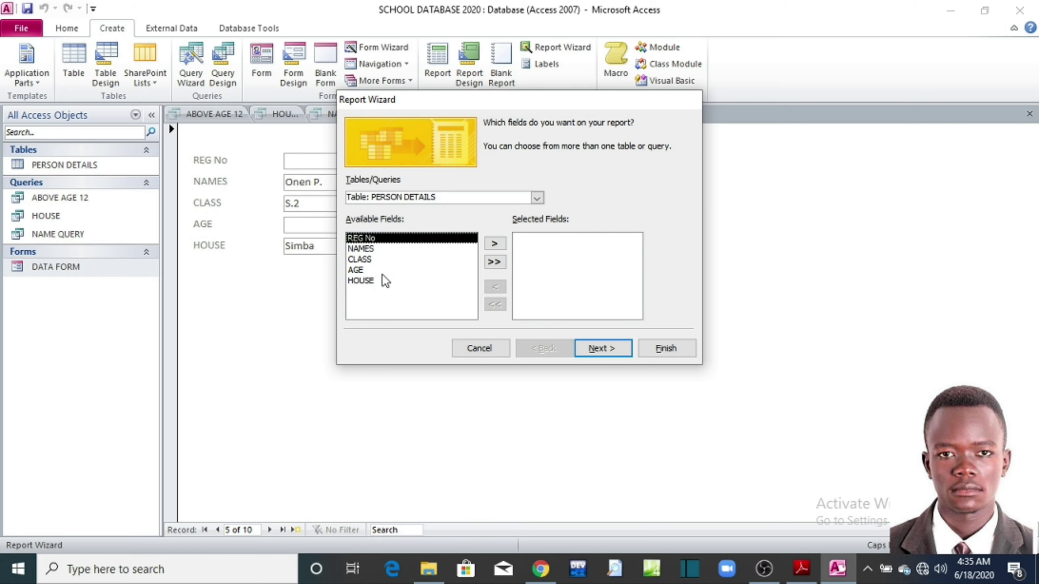
{"action": "left_click", "coordinate": [801, 573]}
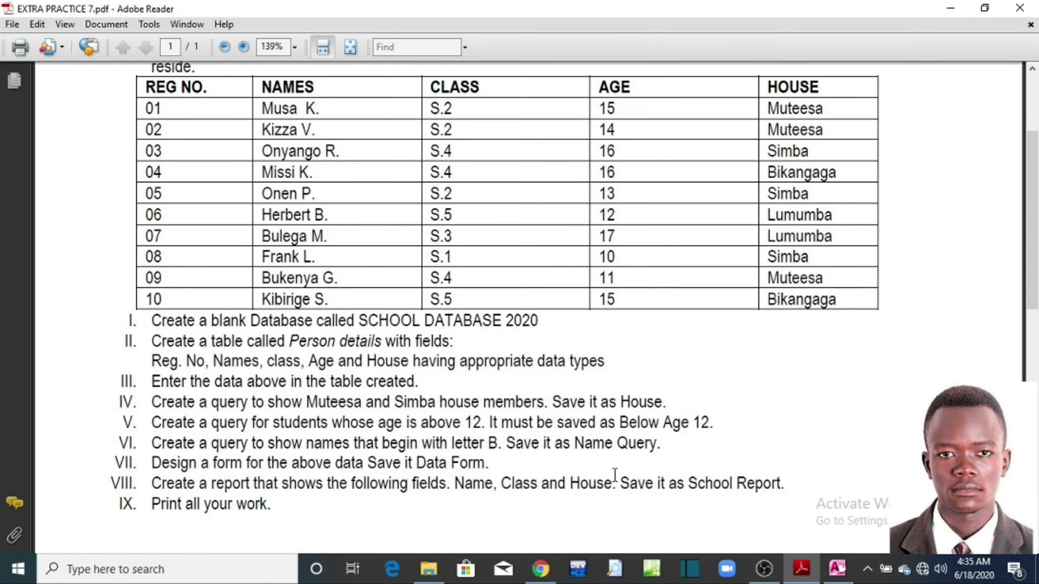
Step: Confirm task VIII requires Name, Class and House, then minimize the PDF
{"action": "left_click", "coordinate": [950, 8]}
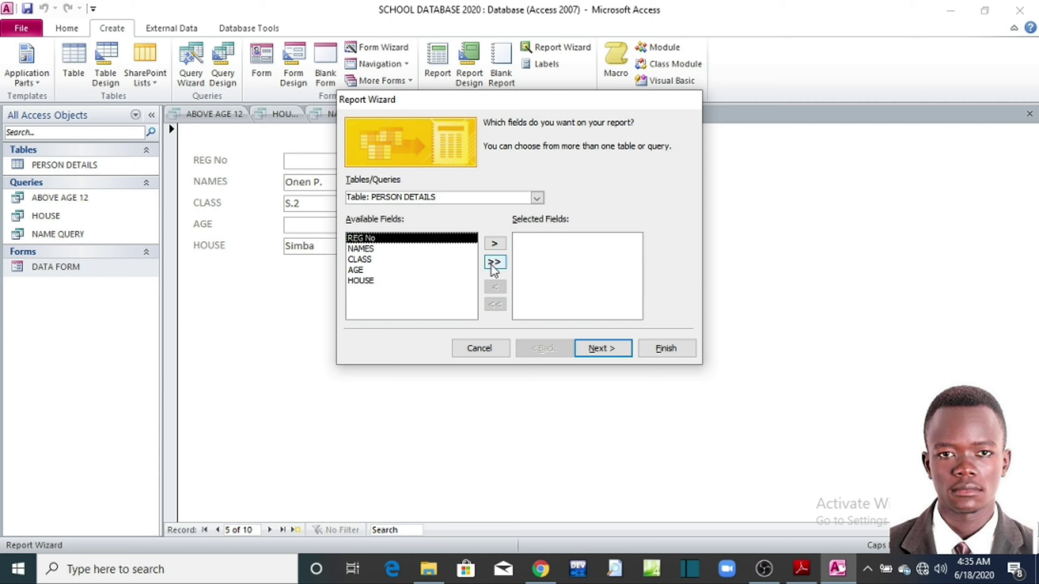
Step: In the Report Wizard, choose only NAMES, CLASS and HOUSE as the report fields
{"action": "left_click", "coordinate": [494, 263]}
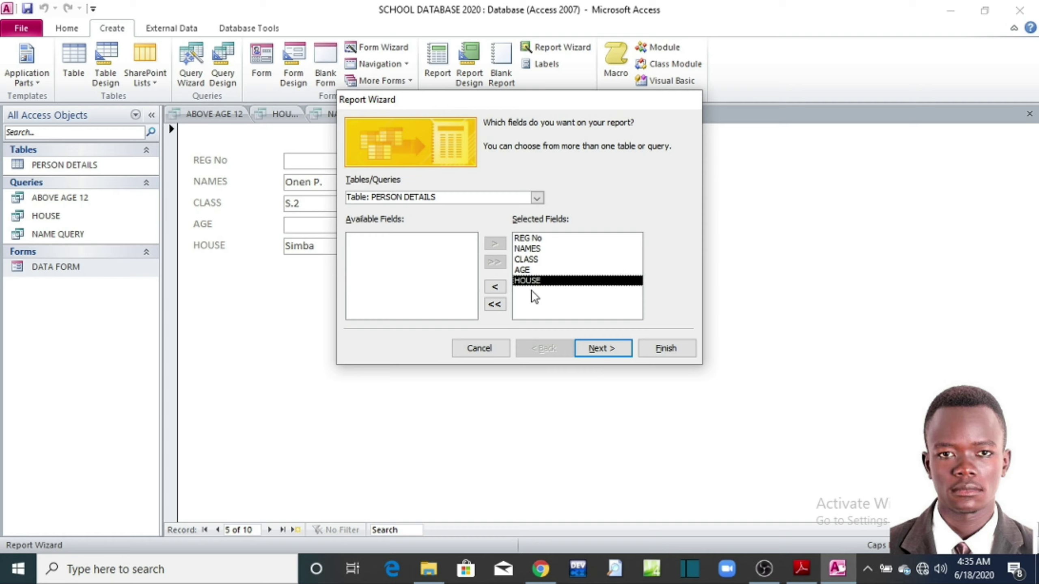
{"action": "left_click", "coordinate": [495, 304]}
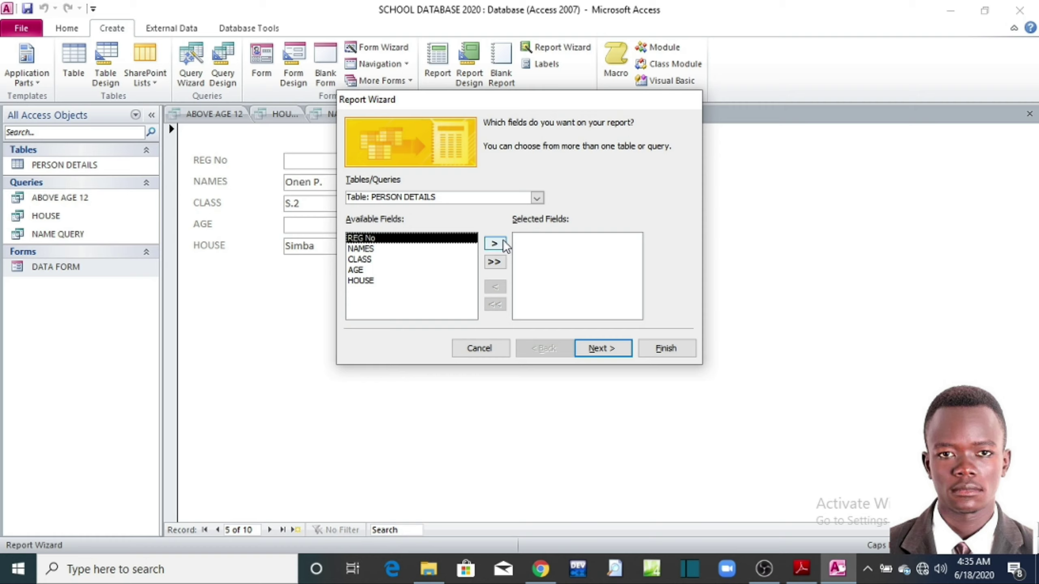
{"action": "left_click", "coordinate": [495, 243]}
{"action": "left_click", "coordinate": [494, 290]}
{"action": "left_click", "coordinate": [371, 249]}
{"action": "left_click", "coordinate": [495, 244]}
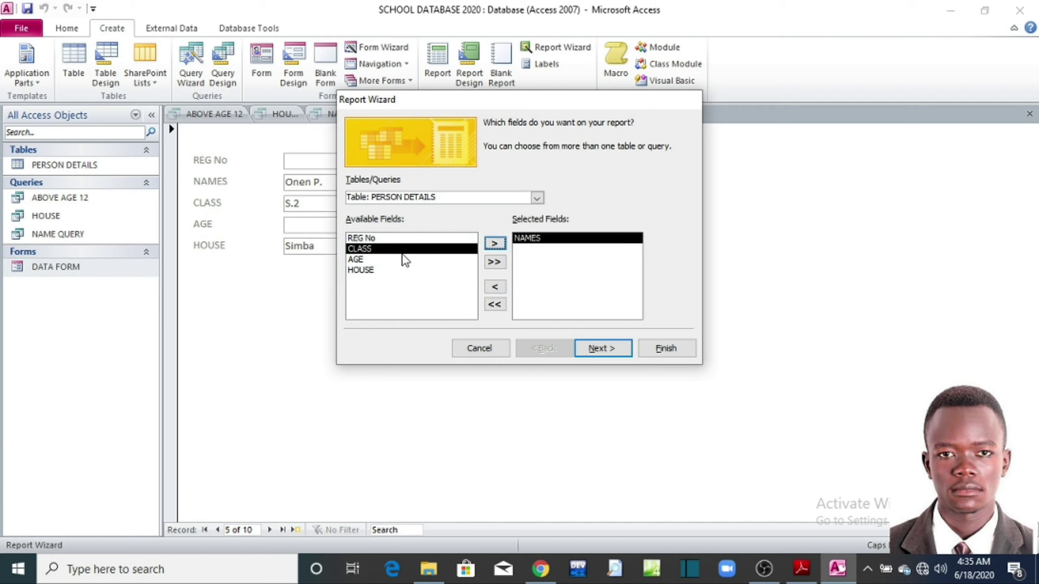
{"action": "left_click", "coordinate": [362, 250]}
{"action": "left_click", "coordinate": [494, 244]}
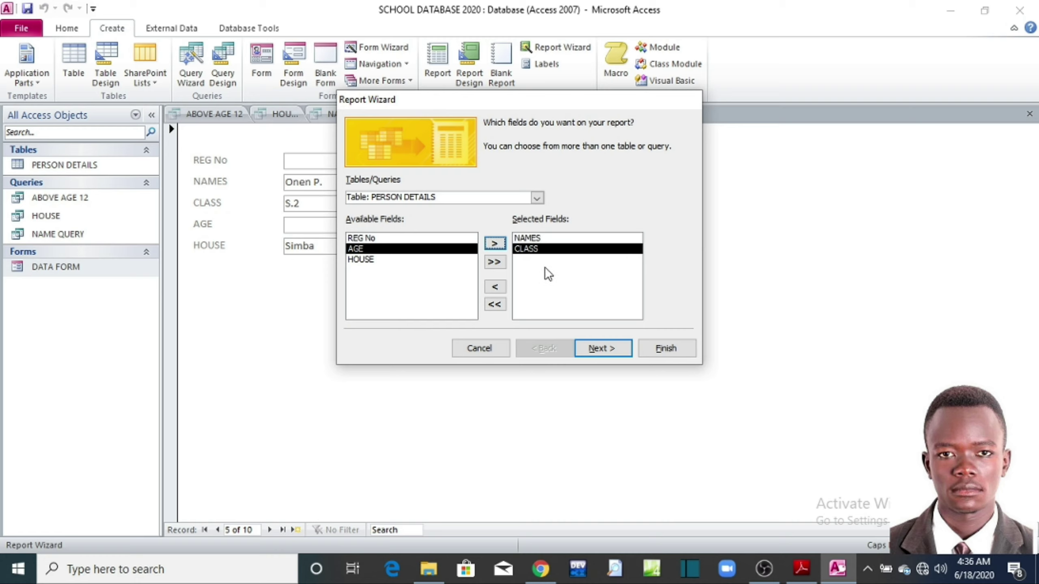
{"action": "left_click", "coordinate": [362, 260]}
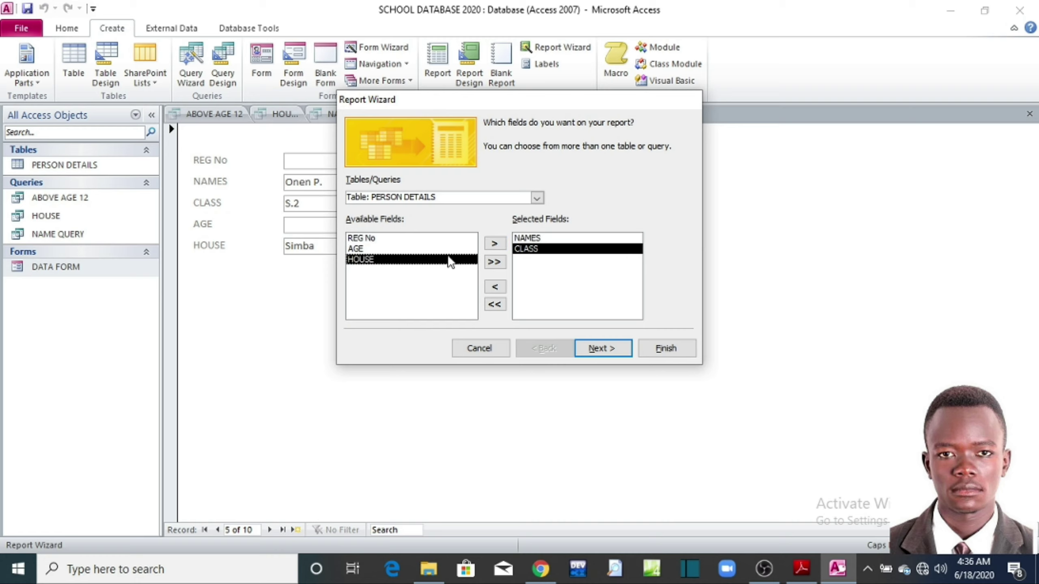
{"action": "left_click", "coordinate": [495, 245]}
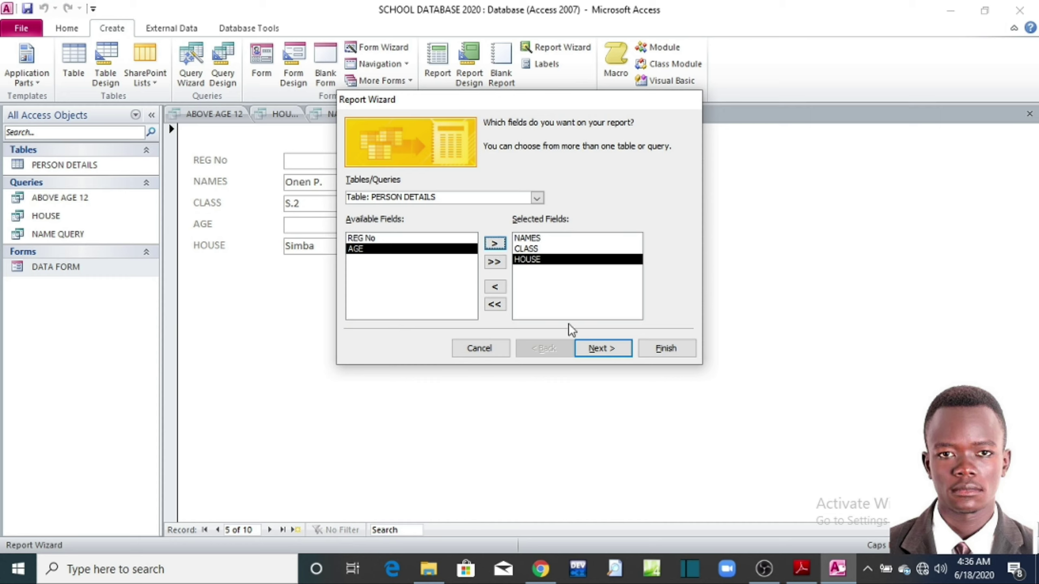
Step: Accept the default grouping and sort pages and finish the PERSON DETAILS report
{"action": "left_click", "coordinate": [589, 349]}
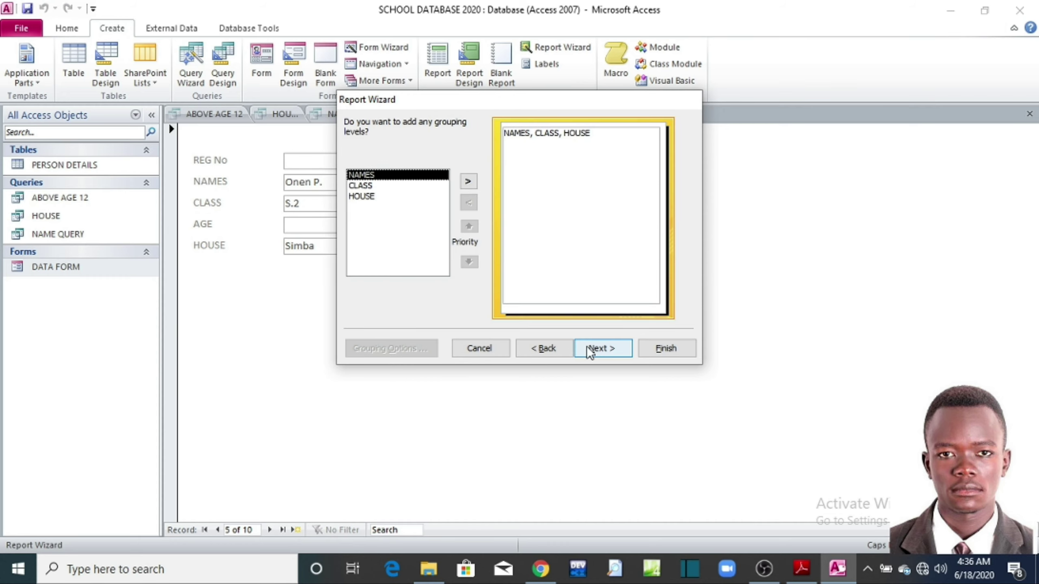
{"action": "left_click", "coordinate": [589, 348]}
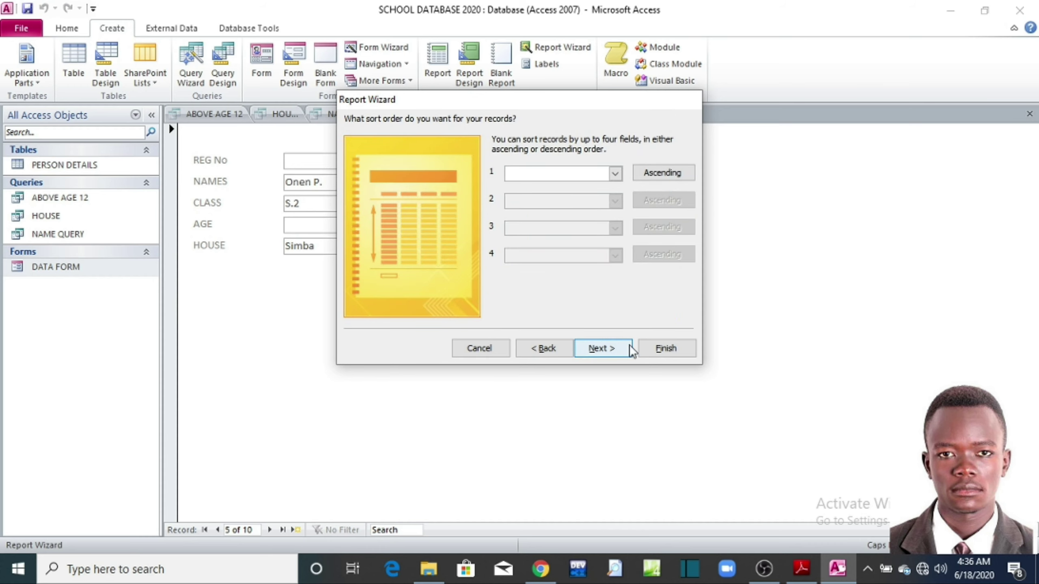
{"action": "left_click", "coordinate": [657, 352]}
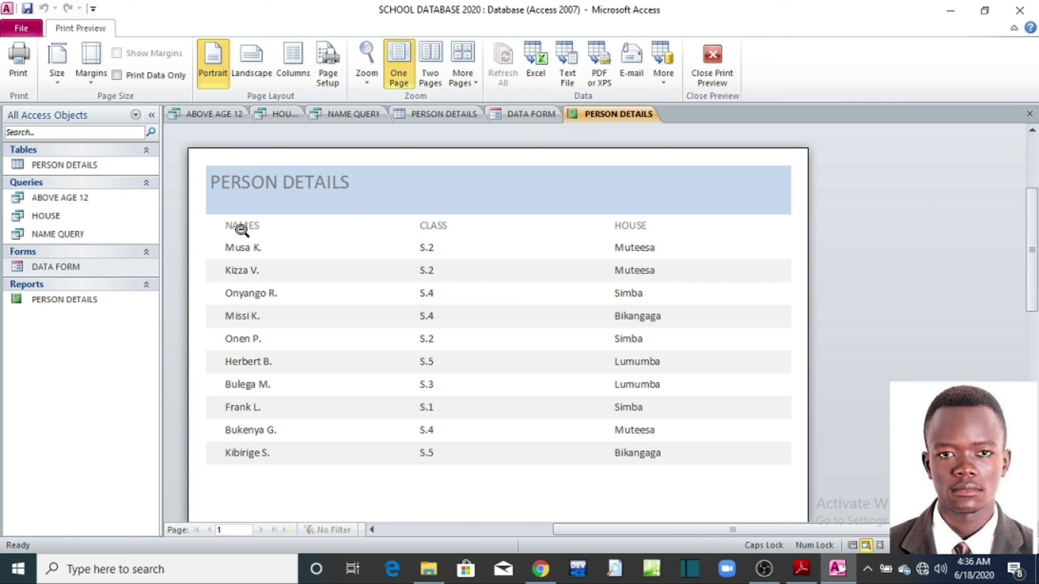
{"action": "left_click", "coordinate": [646, 231]}
{"action": "left_click", "coordinate": [647, 232]}
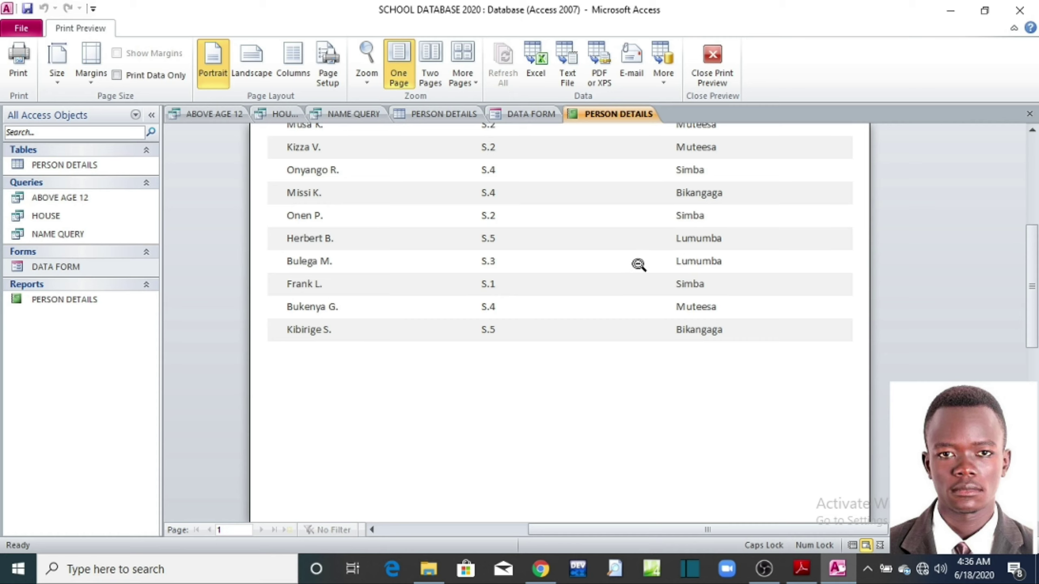
{"action": "scroll", "coordinate": [642, 260], "scroll_direction": "up", "scroll_amount": 3}
{"action": "scroll", "coordinate": [638, 263], "scroll_direction": "up", "scroll_amount": 1}
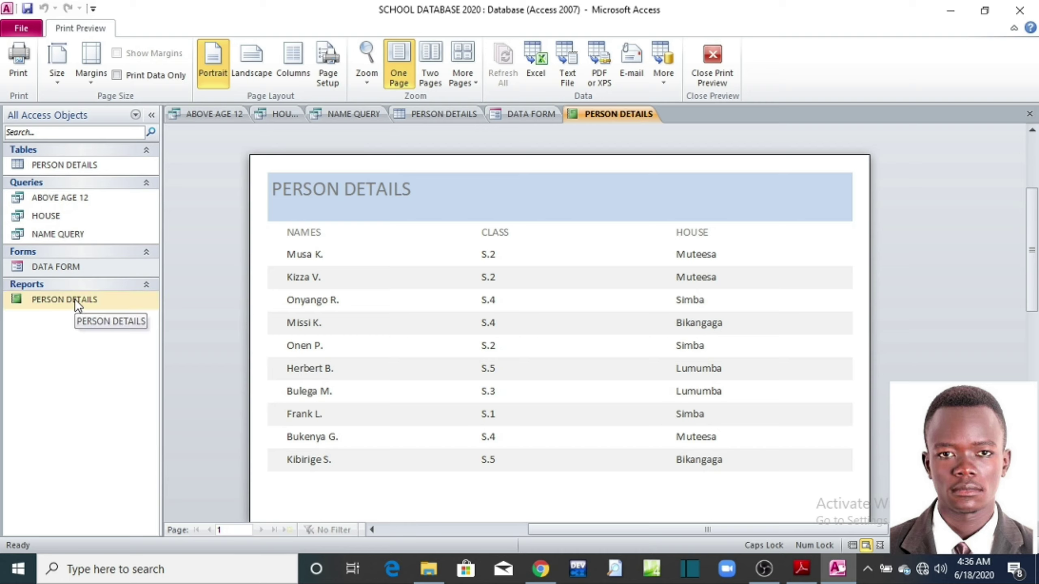
{"action": "left_click", "coordinate": [598, 114]}
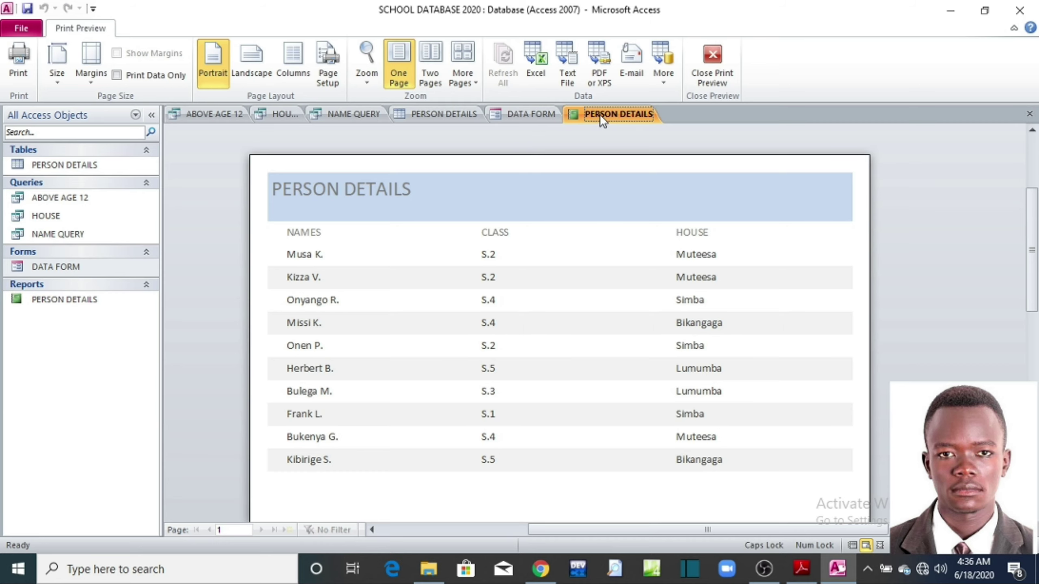
Step: Close the PERSON DETAILS report preview and confirm deleting it from the Reports list
{"action": "left_click", "coordinate": [1029, 114]}
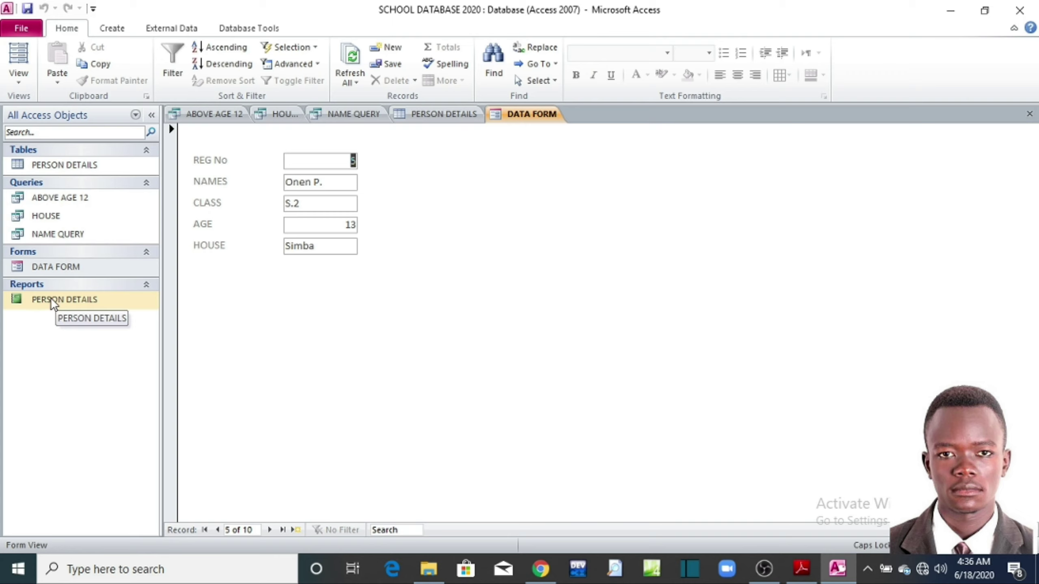
{"action": "right_click", "coordinate": [53, 304]}
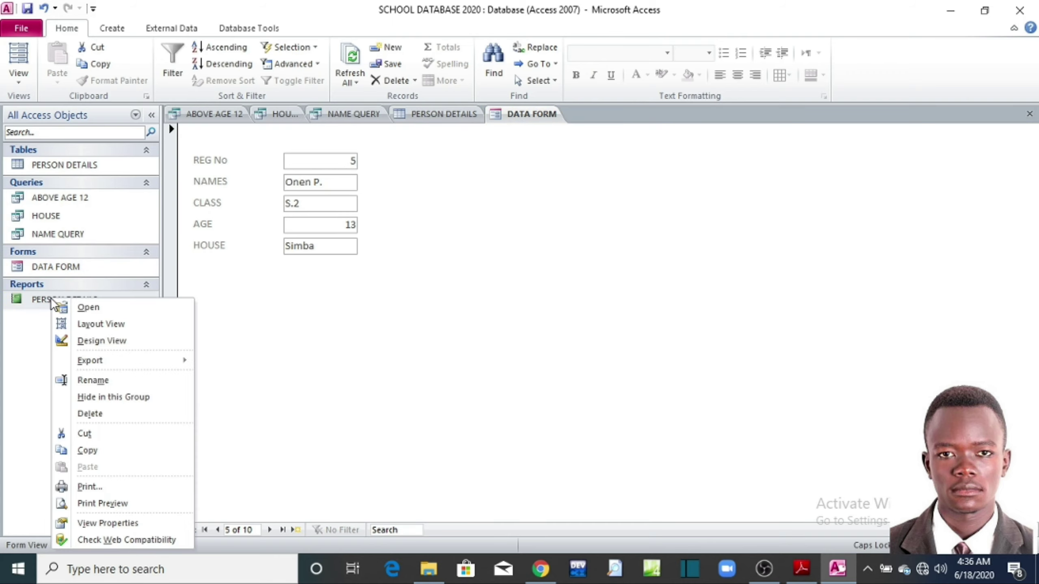
{"action": "left_click", "coordinate": [95, 413]}
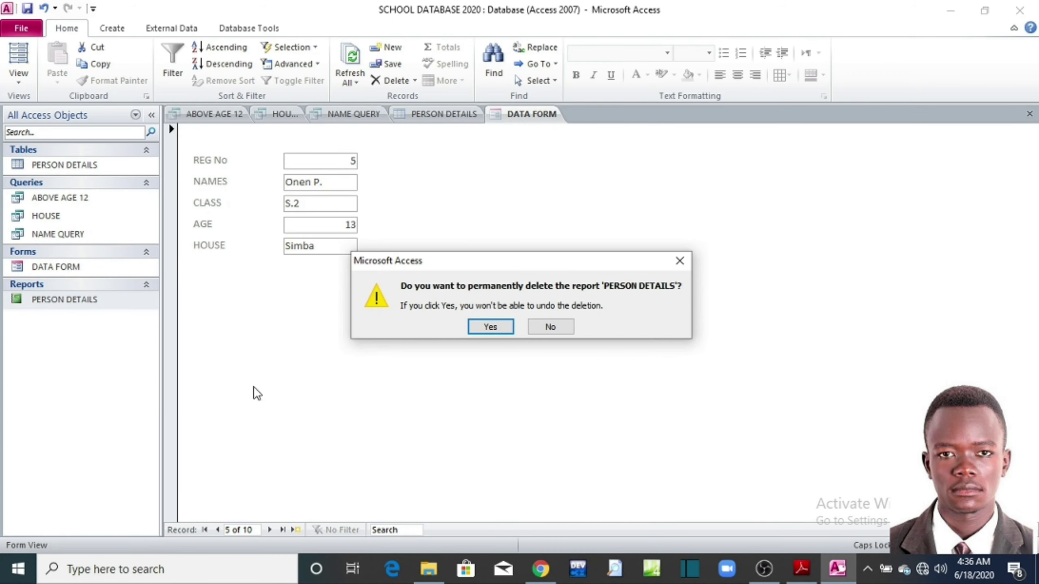
{"action": "left_click", "coordinate": [490, 327]}
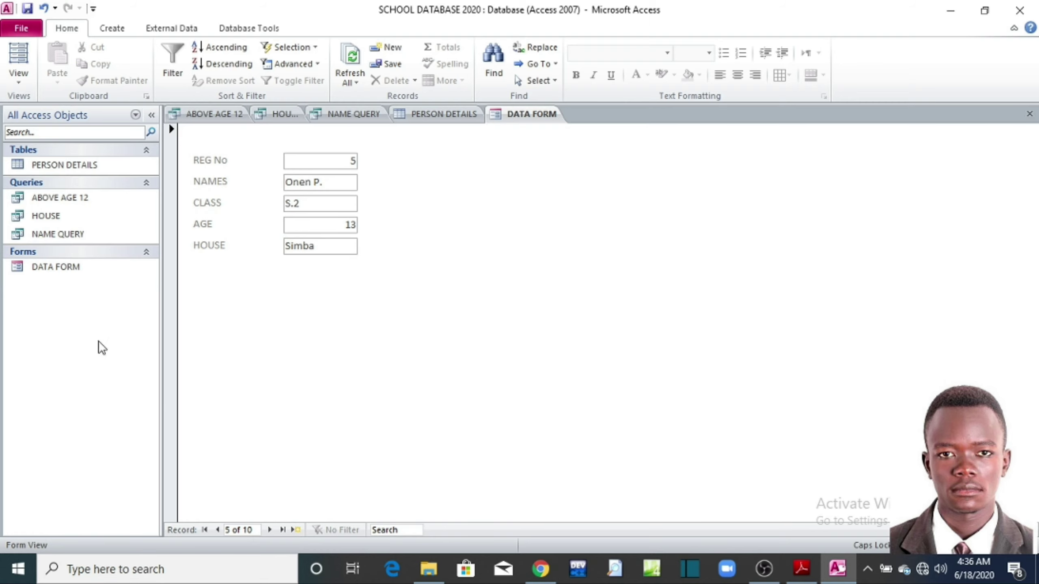
{"action": "left_click", "coordinate": [112, 28]}
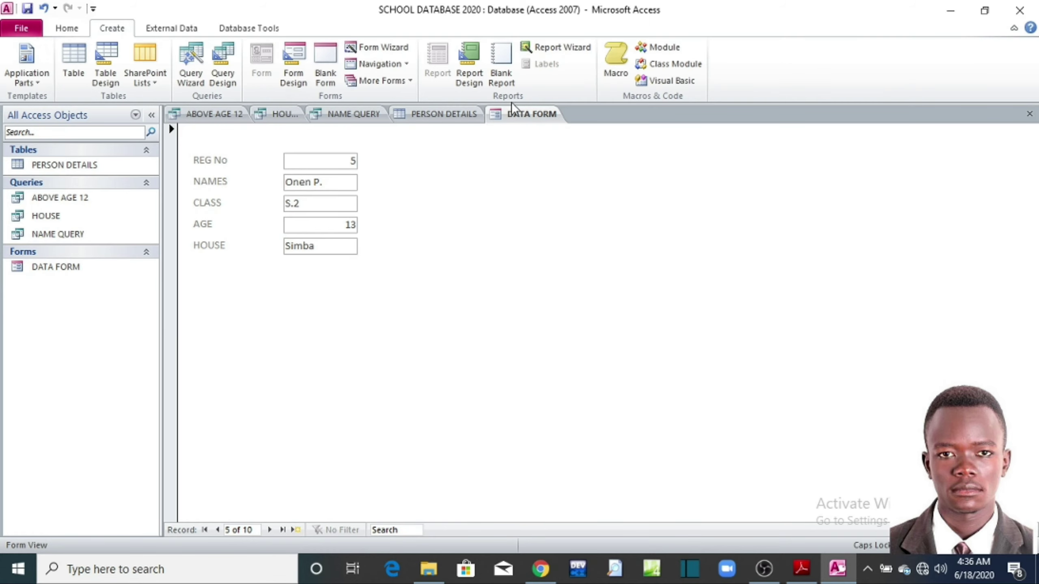
Step: Start a Report Wizard and add NAMES, CLASS and HOUSE from the ABOVE AGE 12 query
{"action": "left_click", "coordinate": [553, 47]}
{"action": "left_click", "coordinate": [396, 248]}
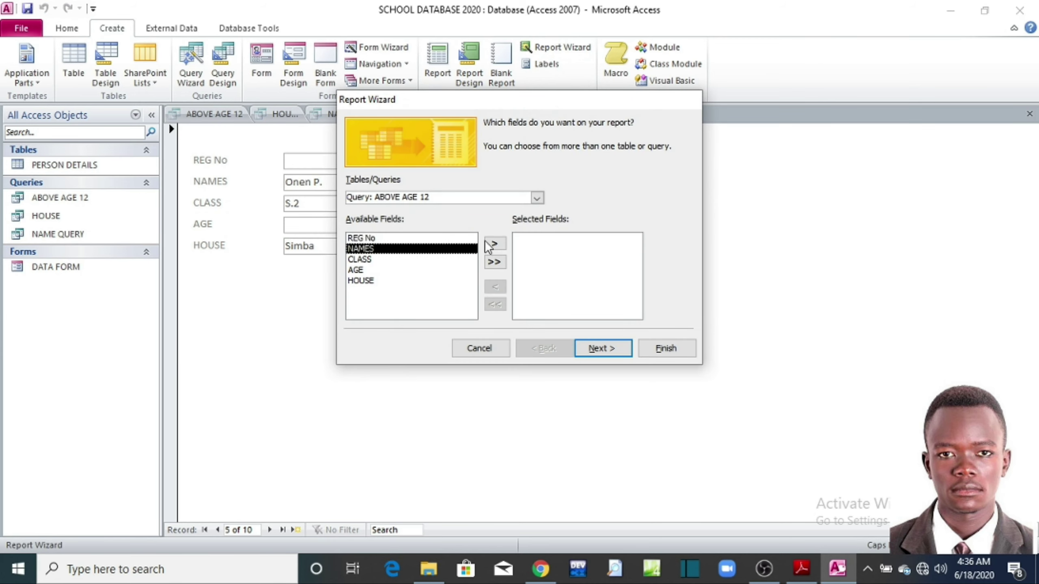
{"action": "left_click", "coordinate": [494, 243]}
{"action": "left_click", "coordinate": [378, 251]}
{"action": "left_click", "coordinate": [494, 244]}
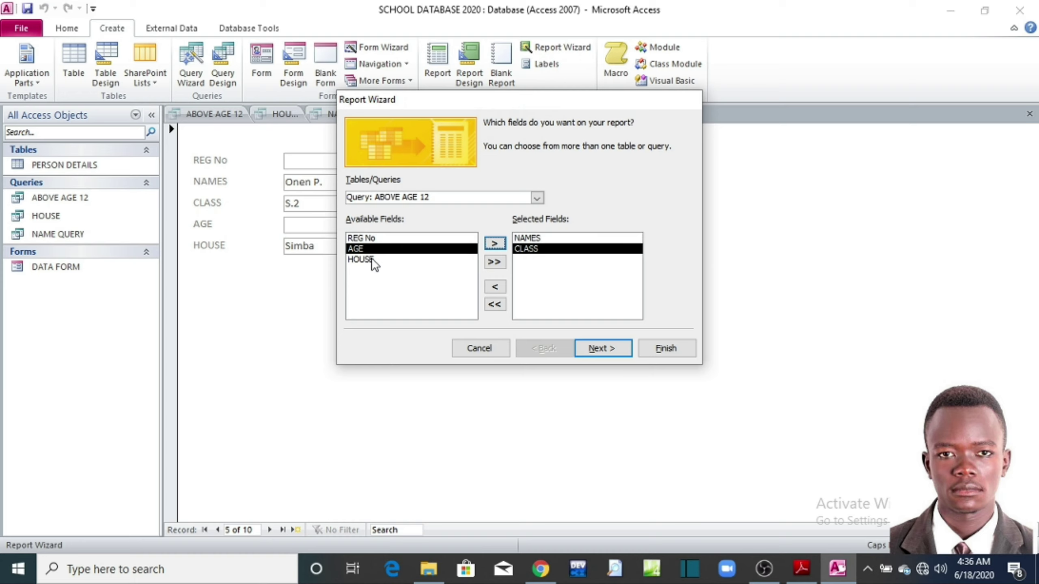
{"action": "left_click", "coordinate": [374, 260]}
{"action": "left_click", "coordinate": [494, 244]}
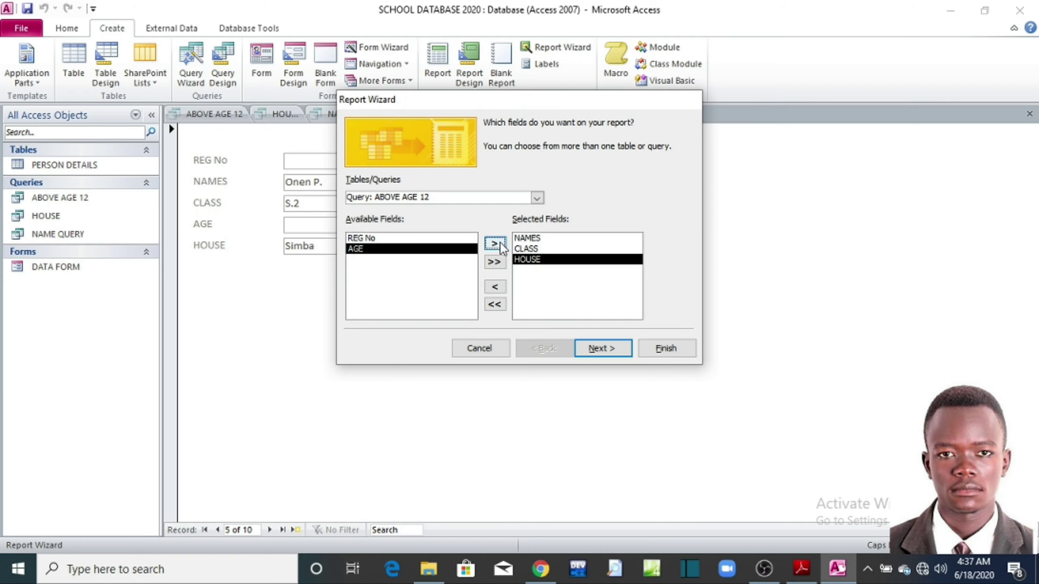
Step: Keep the tabular portrait layout, title the report SCHOOL REPORT and finish it
{"action": "left_click", "coordinate": [584, 355]}
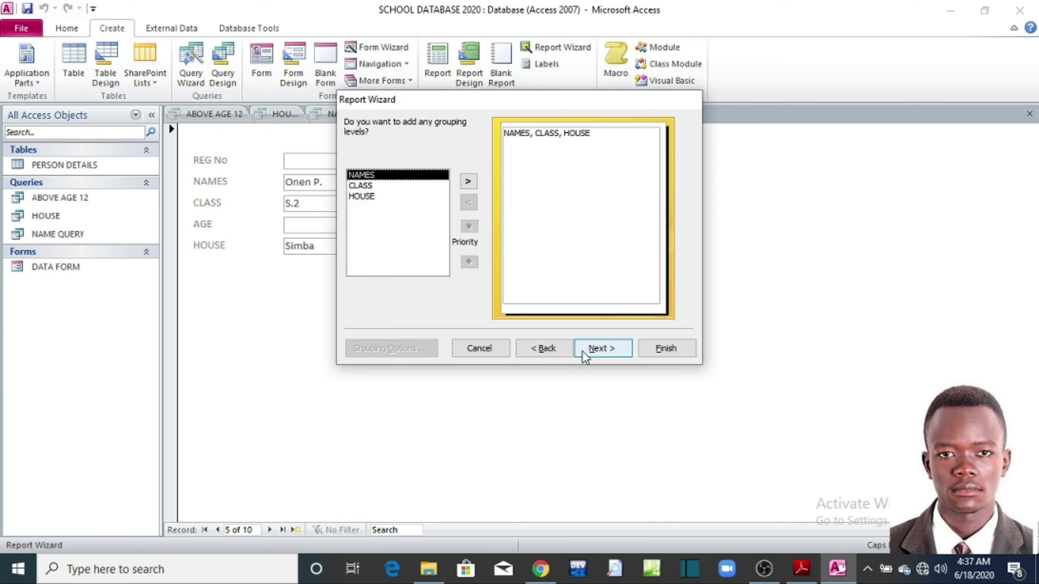
{"action": "left_click", "coordinate": [591, 352]}
{"action": "left_click", "coordinate": [591, 352]}
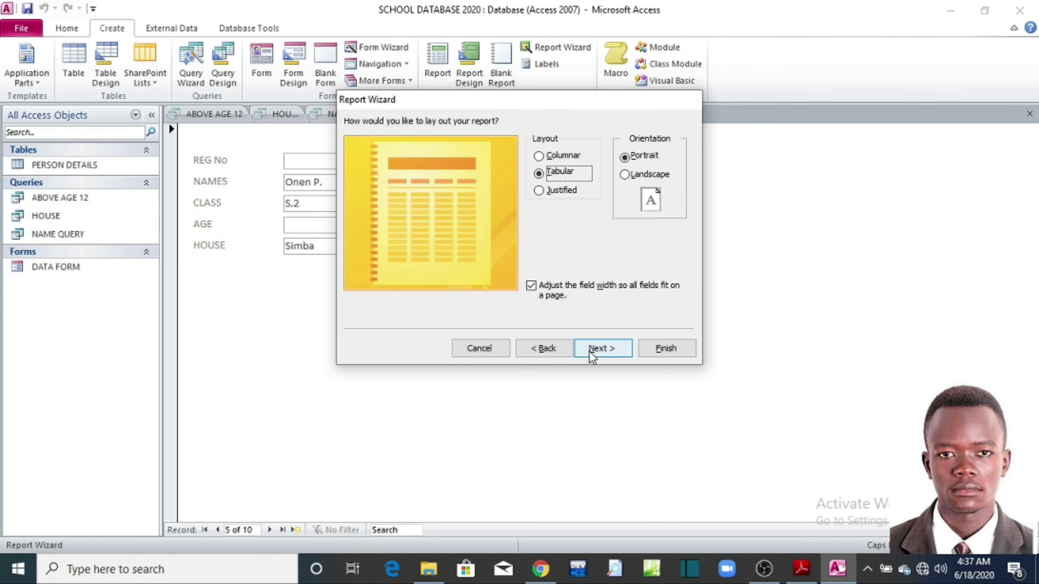
{"action": "left_click", "coordinate": [591, 351]}
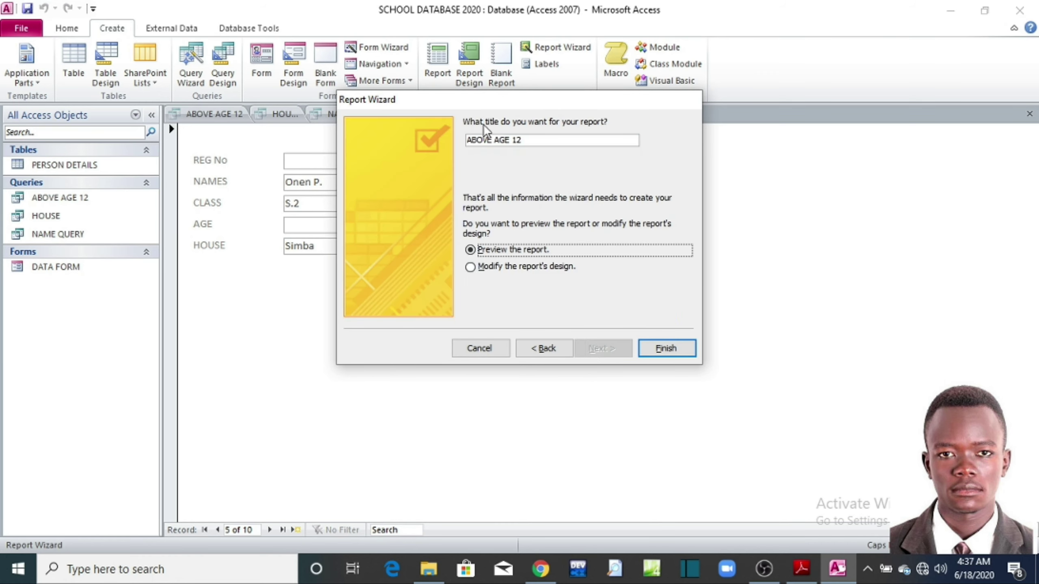
{"action": "left_click_drag", "start_coordinate": [525, 139], "coordinate": [450, 137]}
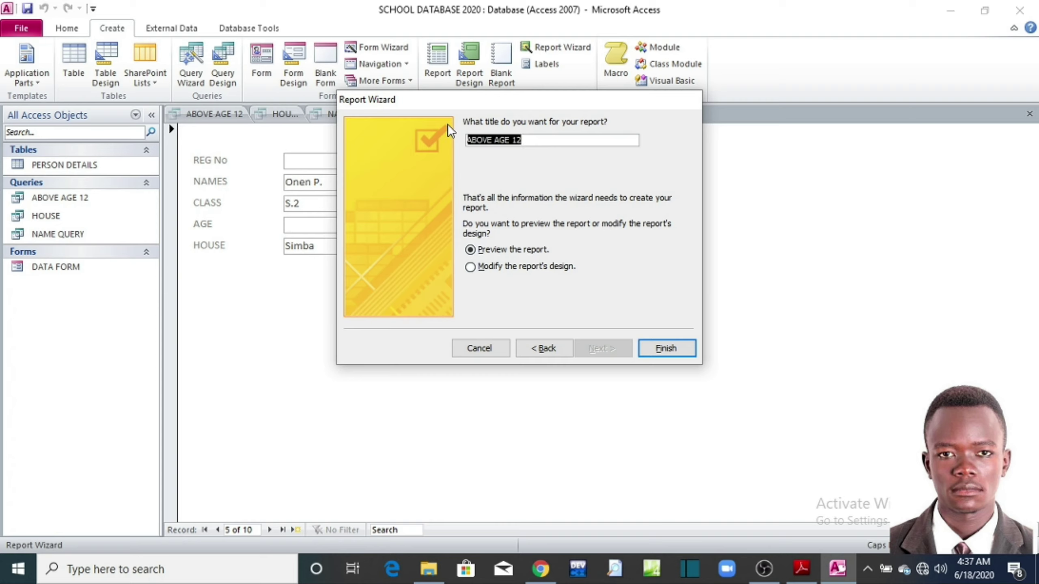
{"action": "type", "text": "SCHOOL REPORT"}
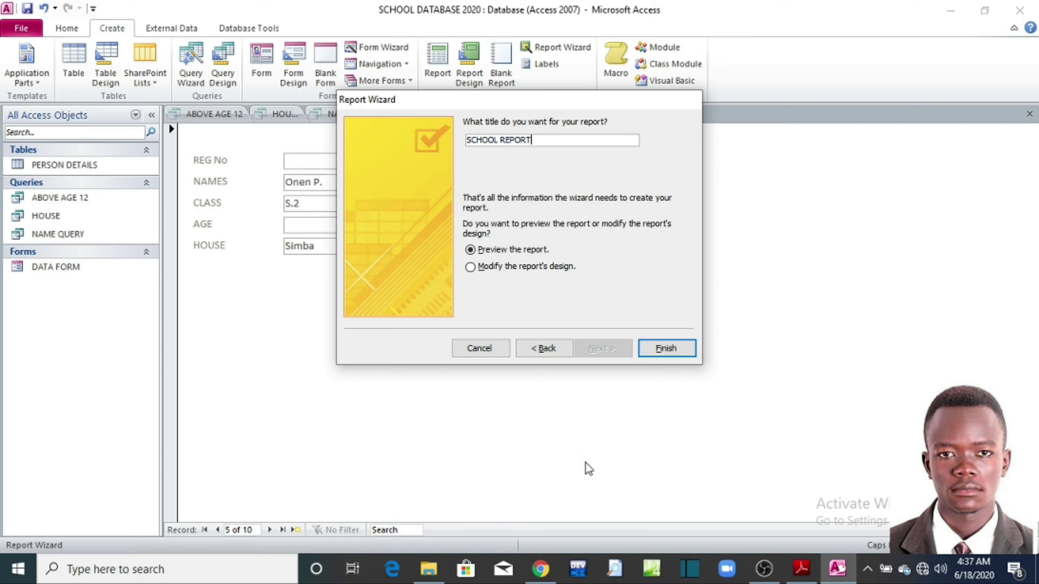
{"action": "left_click", "coordinate": [674, 351]}
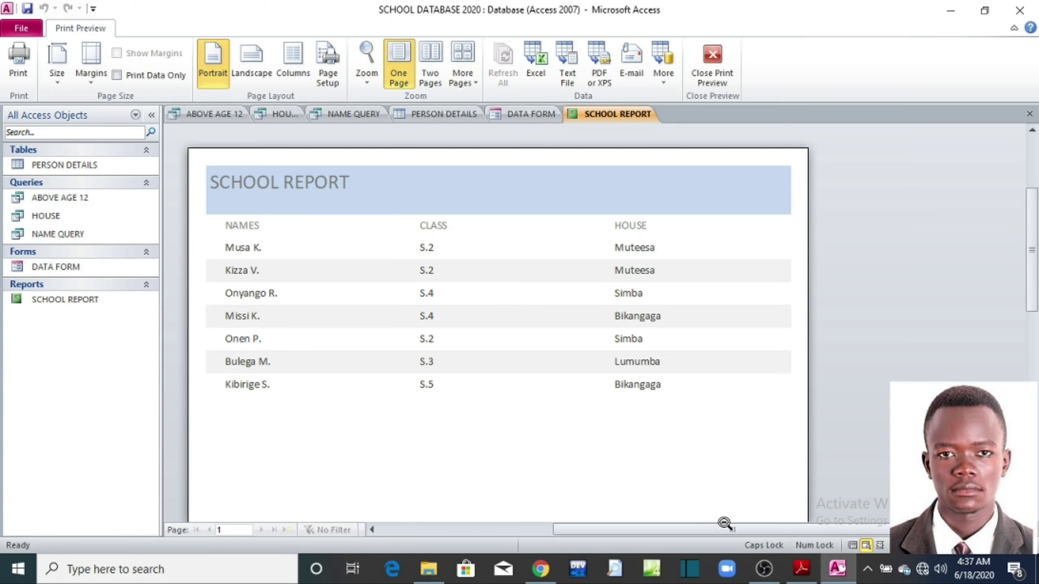
Step: Glance at the exercise sheet PDF in Adobe Reader, then minimize it
{"action": "left_click", "coordinate": [801, 569]}
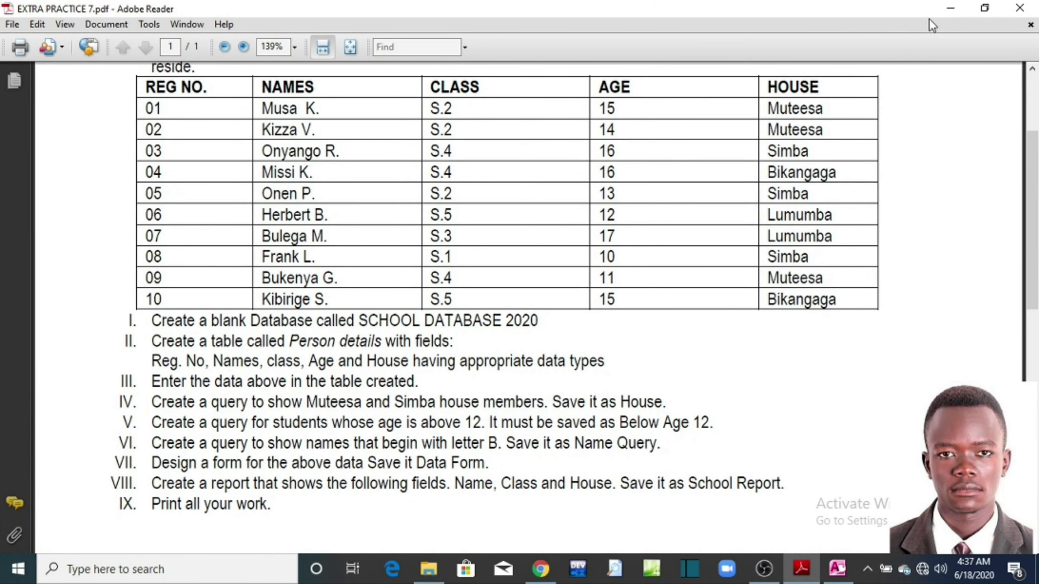
{"action": "left_click", "coordinate": [950, 9]}
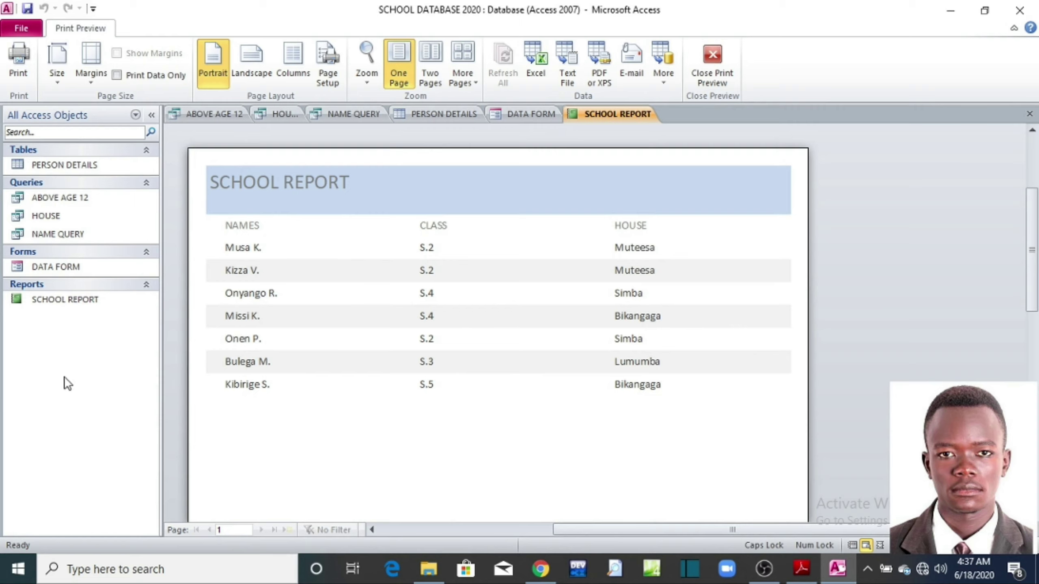
{"action": "left_click", "coordinate": [1019, 9]}
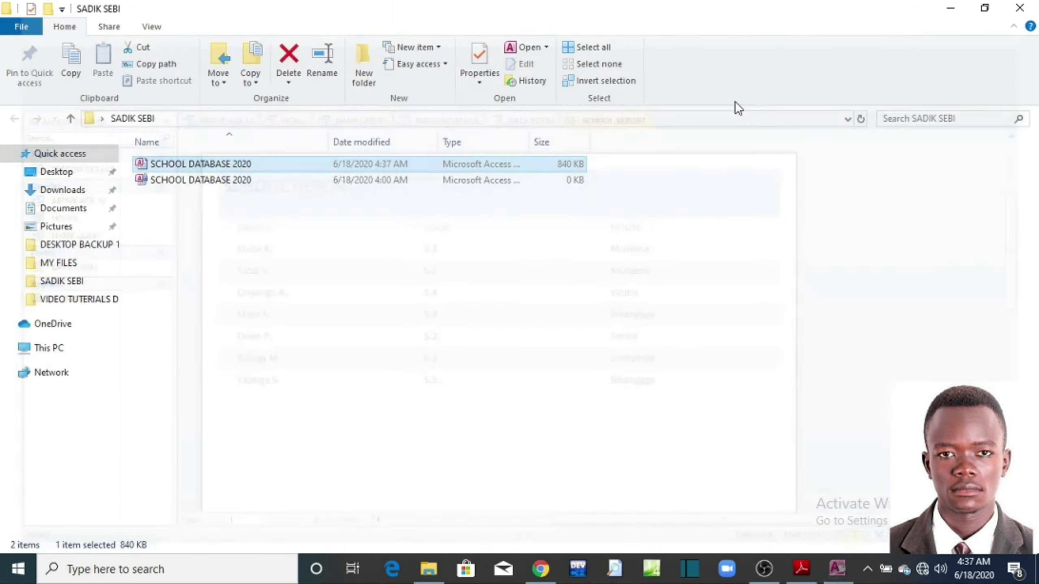
{"action": "left_click", "coordinate": [1019, 8]}
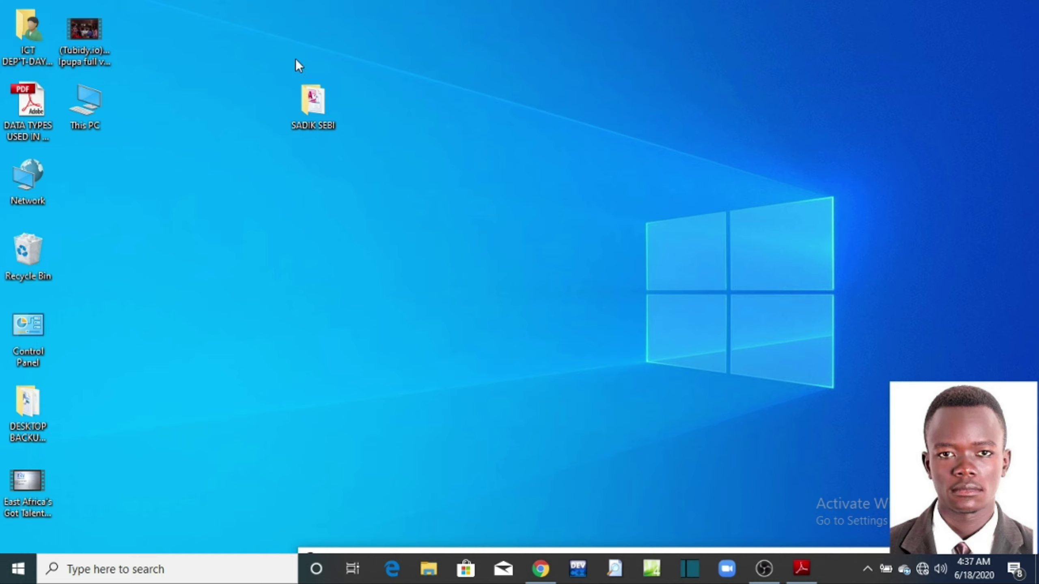
{"action": "double_click", "coordinate": [319, 108]}
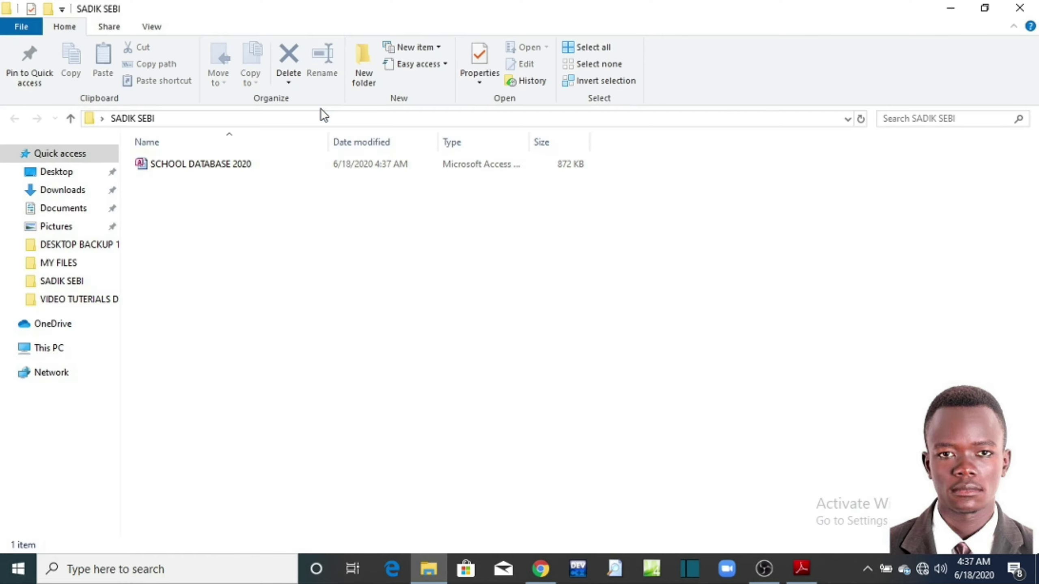
{"action": "double_click", "coordinate": [184, 162]}
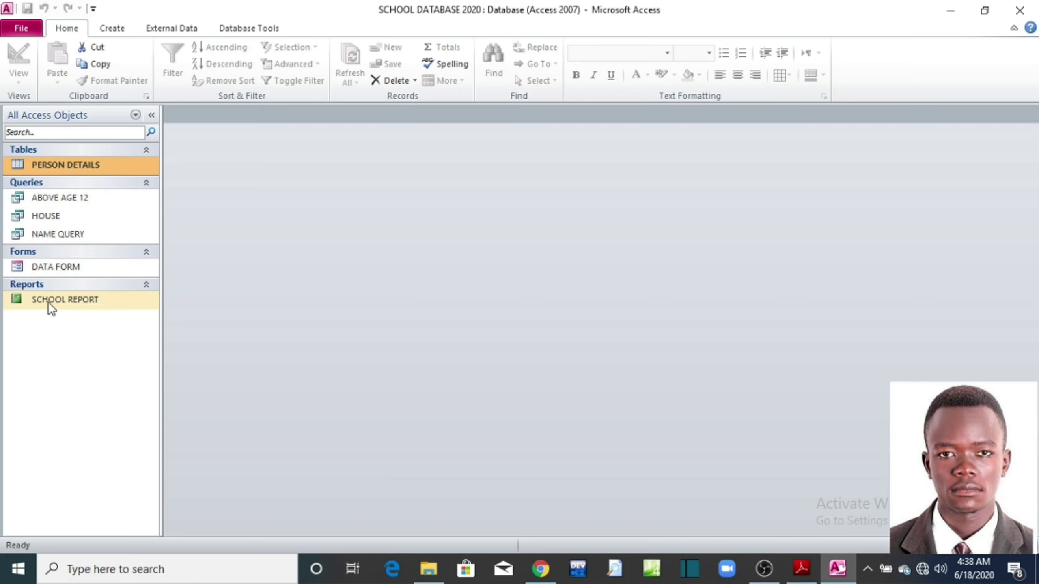
Step: Open the PERSON DETAILS table in Print Preview and zoom in on the records
{"action": "double_click", "coordinate": [45, 164]}
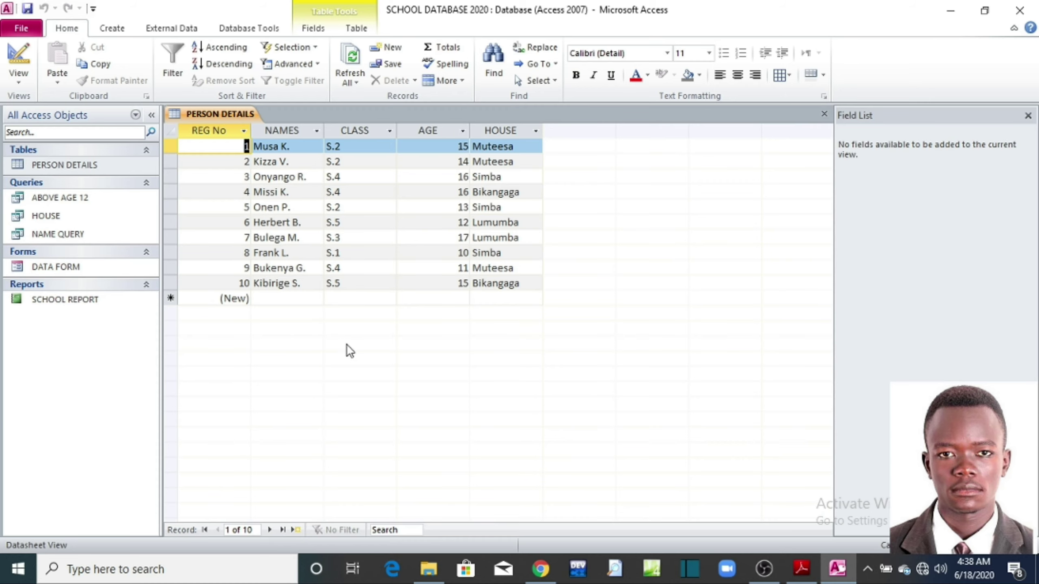
{"action": "left_click", "coordinate": [21, 28]}
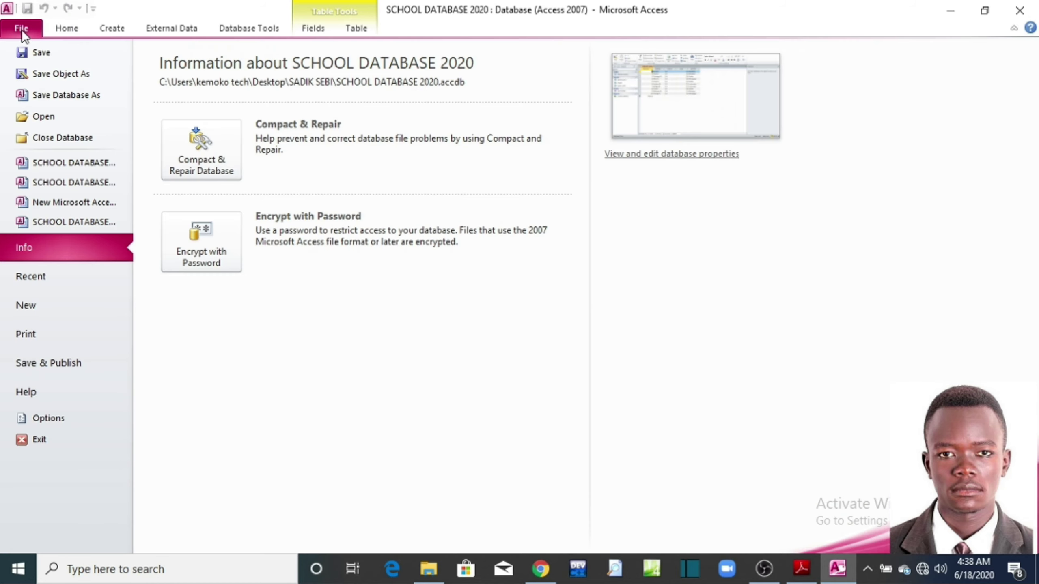
{"action": "left_click", "coordinate": [29, 334]}
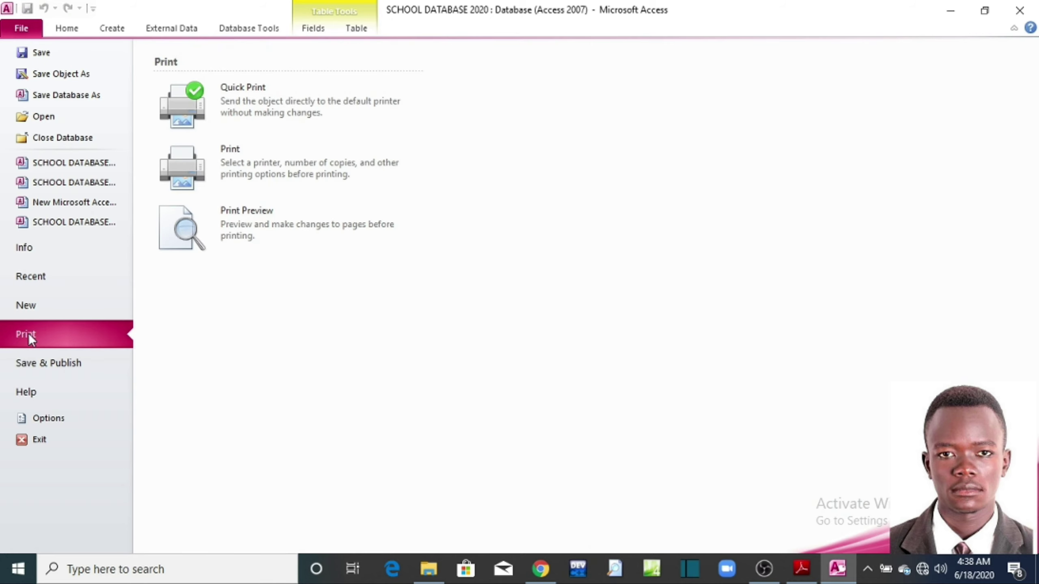
{"action": "left_click", "coordinate": [297, 213]}
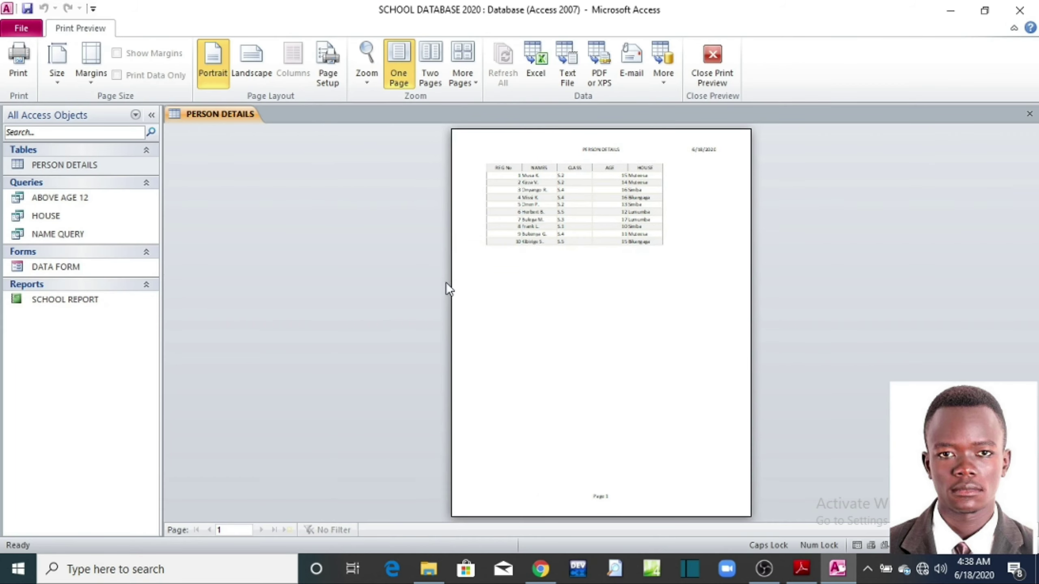
{"action": "left_click", "coordinate": [559, 307]}
{"action": "scroll", "coordinate": [568, 302], "scroll_direction": "up", "scroll_amount": 3}
{"action": "scroll", "coordinate": [568, 304], "scroll_direction": "down", "scroll_amount": 1}
{"action": "scroll", "coordinate": [573, 290], "scroll_direction": "up", "scroll_amount": 1}
{"action": "scroll", "coordinate": [574, 289], "scroll_direction": "up", "scroll_amount": 1}
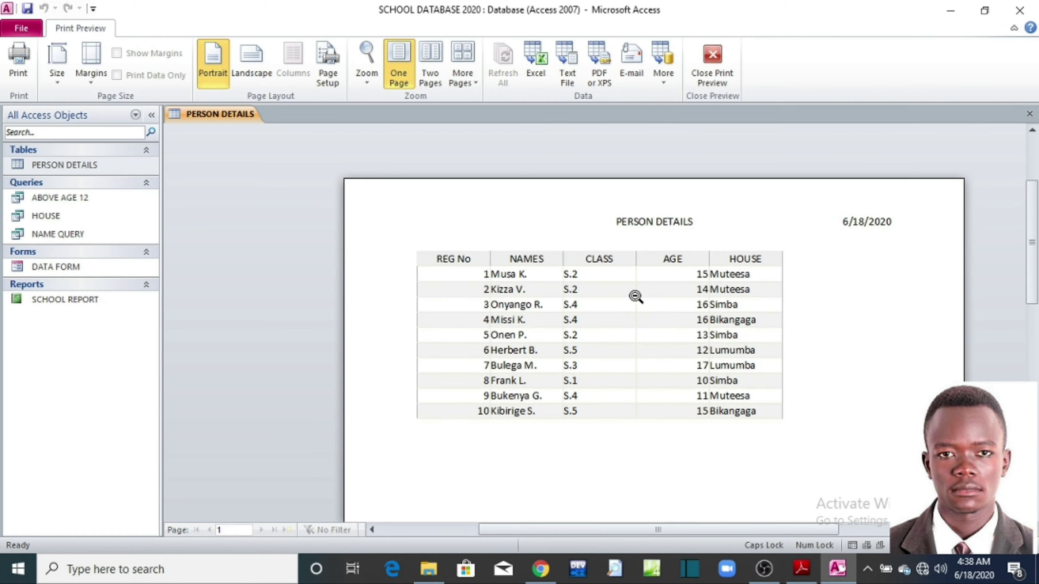
Step: Recheck the zoomed page, then open the Print dialog and close it without printing
{"action": "left_click", "coordinate": [635, 296]}
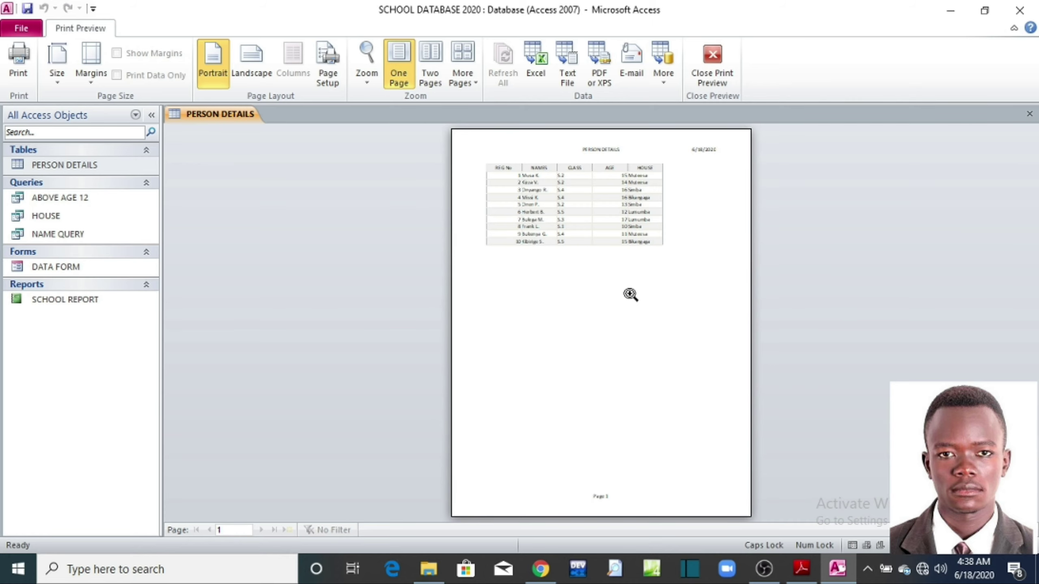
{"action": "left_click", "coordinate": [630, 294]}
{"action": "scroll", "coordinate": [626, 310], "scroll_direction": "up", "scroll_amount": 5}
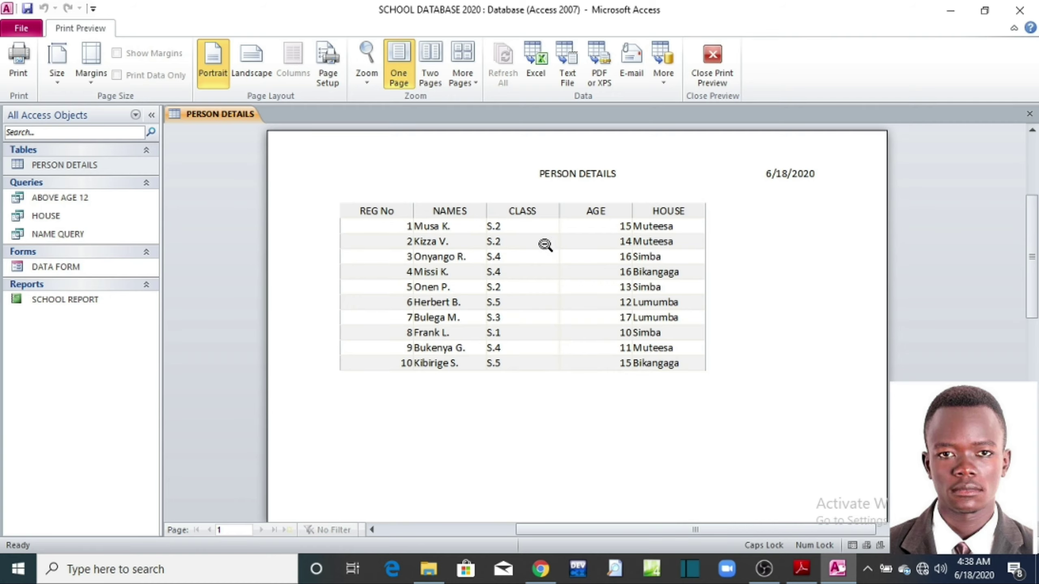
{"action": "scroll", "coordinate": [691, 363], "scroll_direction": "down", "scroll_amount": 3}
{"action": "scroll", "coordinate": [692, 366], "scroll_direction": "down", "scroll_amount": 4}
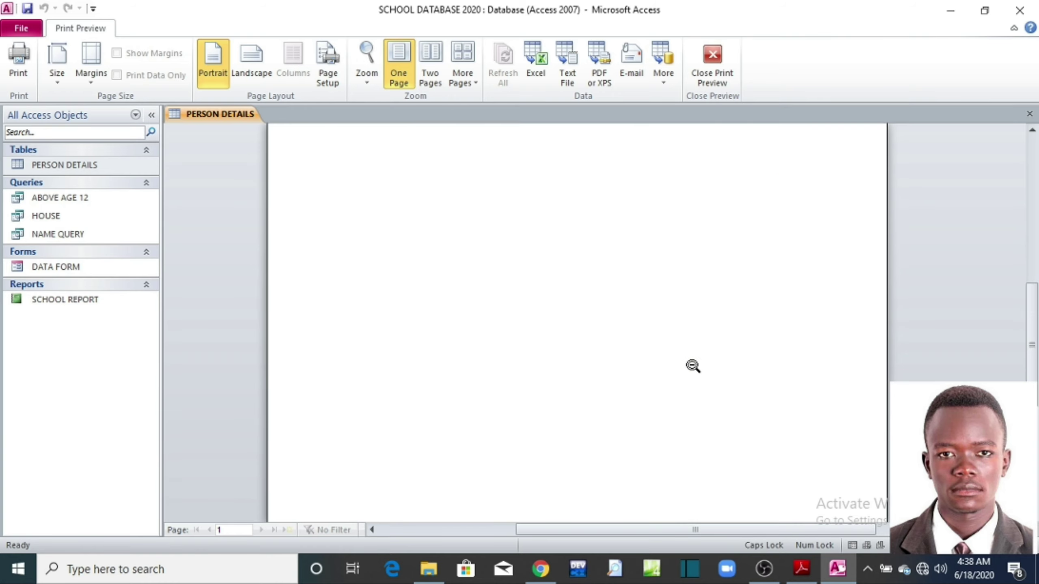
{"action": "scroll", "coordinate": [693, 363], "scroll_direction": "up", "scroll_amount": 3}
{"action": "scroll", "coordinate": [696, 360], "scroll_direction": "up", "scroll_amount": 4}
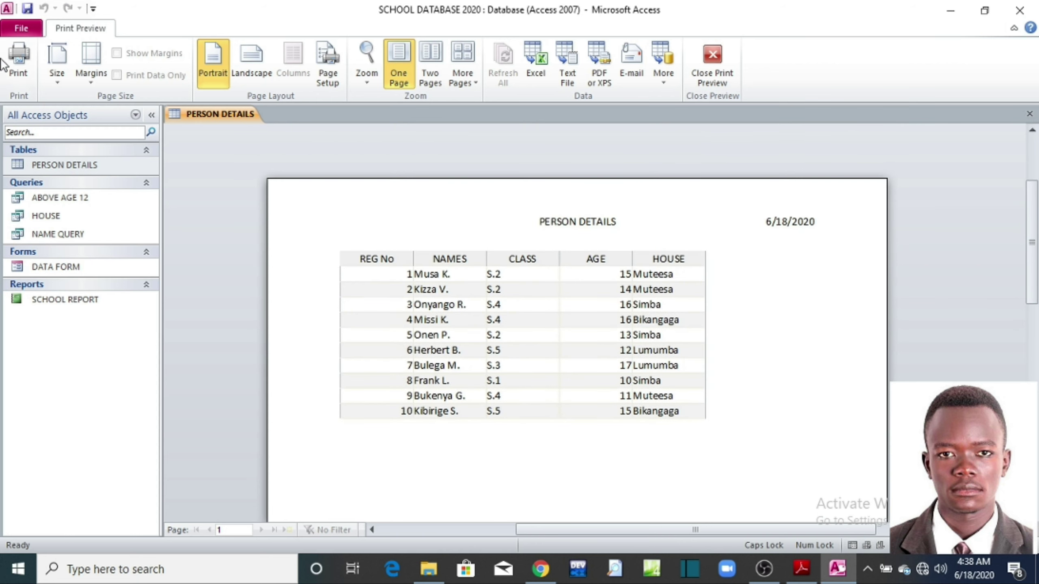
{"action": "left_click", "coordinate": [19, 74]}
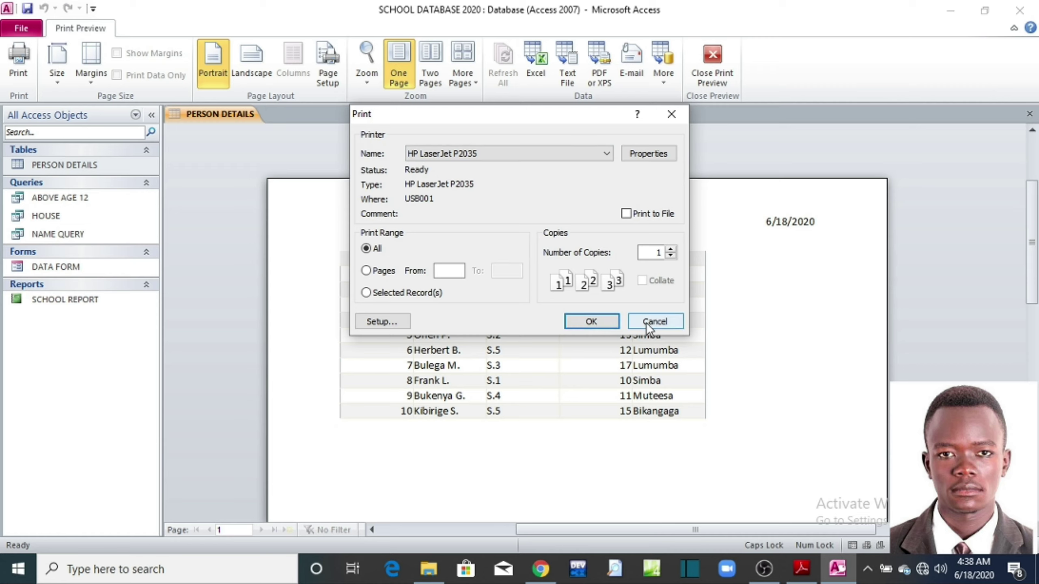
{"action": "left_click", "coordinate": [668, 115]}
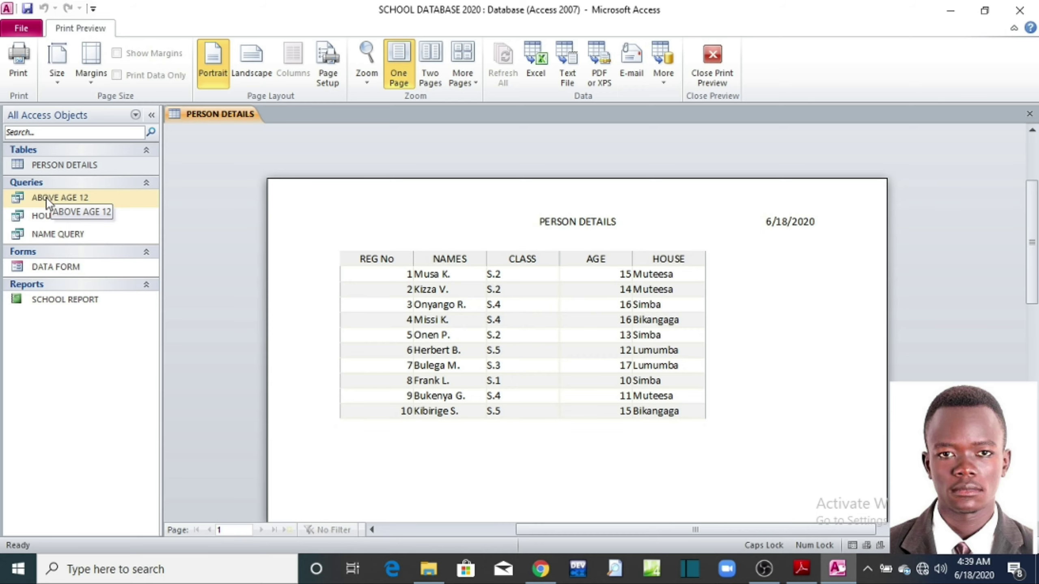
Step: Show the ABOVE AGE 12 query in Print Preview, then open and dismiss the Print dialog
{"action": "double_click", "coordinate": [46, 196]}
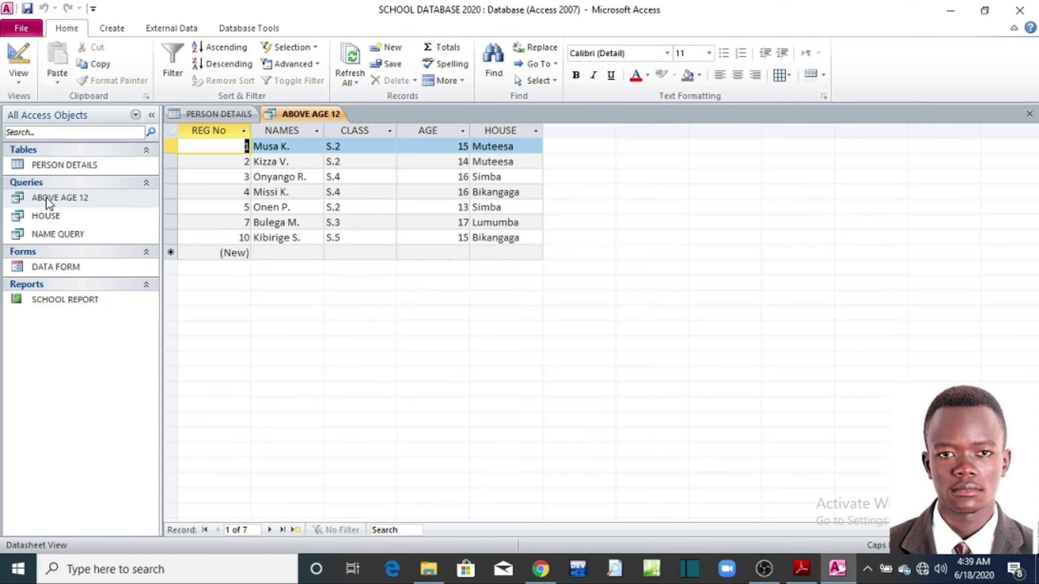
{"action": "left_click", "coordinate": [23, 28]}
{"action": "left_click", "coordinate": [47, 334]}
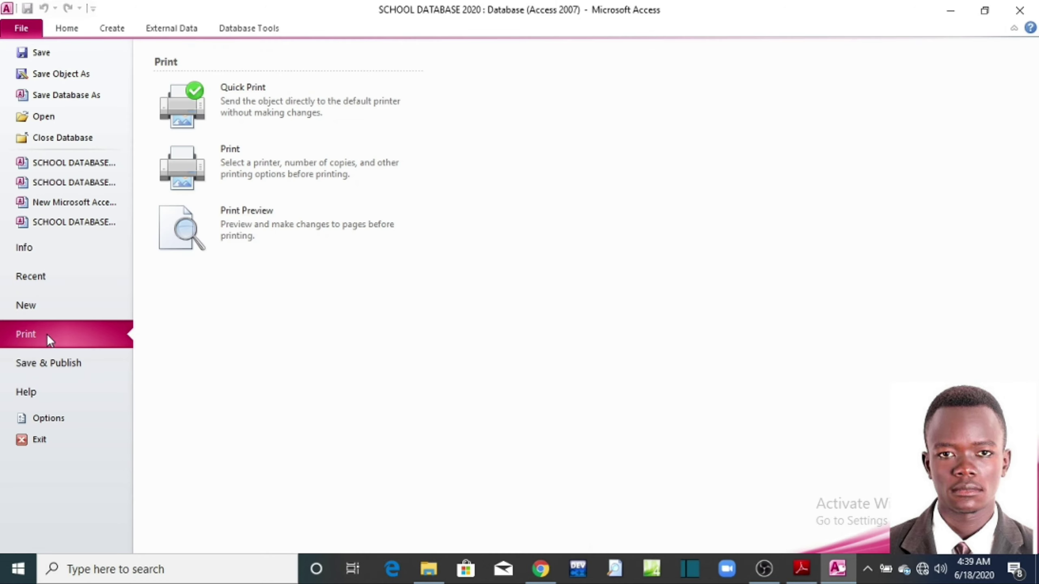
{"action": "left_click", "coordinate": [612, 317]}
{"action": "scroll", "coordinate": [613, 315], "scroll_direction": "up", "scroll_amount": 5}
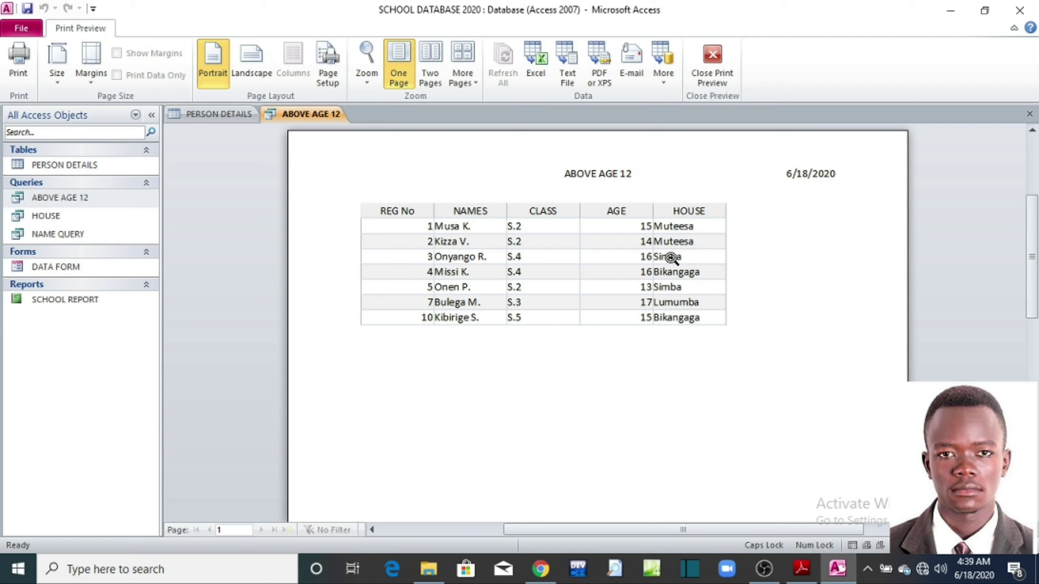
{"action": "left_click", "coordinate": [18, 62]}
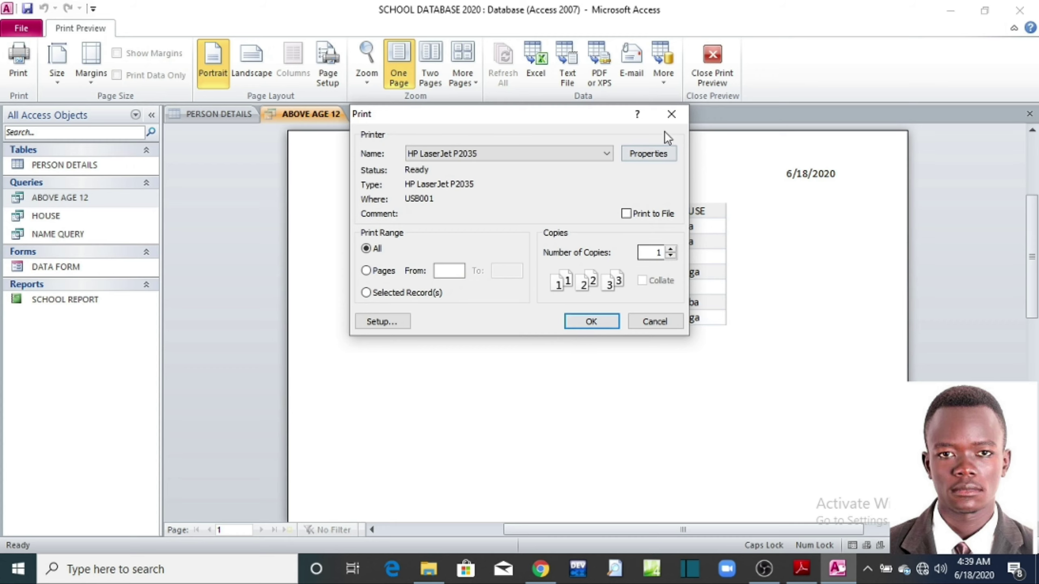
{"action": "left_click", "coordinate": [670, 115]}
Step: Open the HOUSE query, the NAME QUERY results and the DATA FORM
{"action": "double_click", "coordinate": [36, 214]}
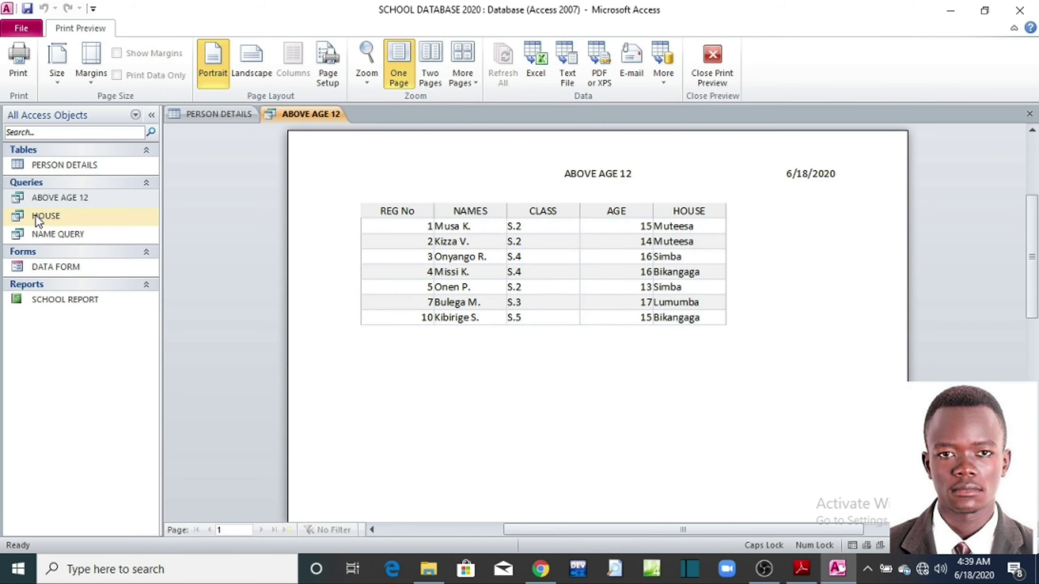
{"action": "double_click", "coordinate": [47, 234]}
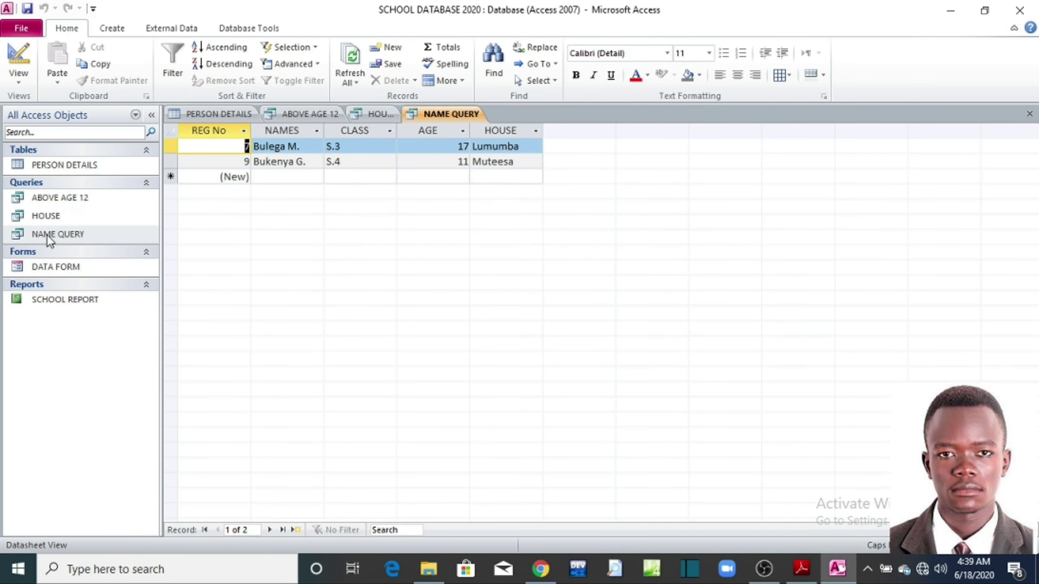
{"action": "left_click", "coordinate": [55, 268]}
{"action": "double_click", "coordinate": [54, 268]}
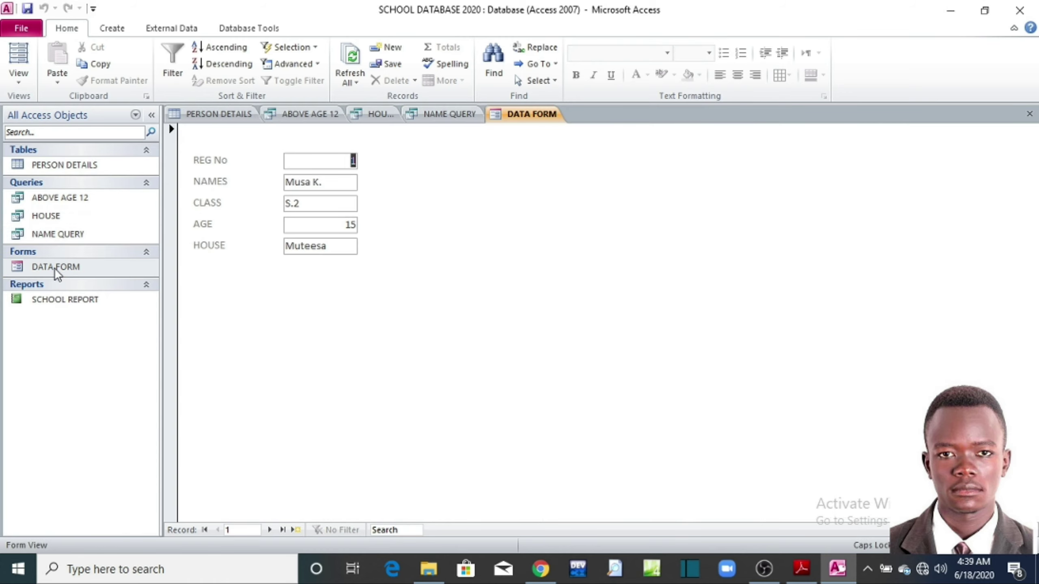
Step: Put DATA FORM into Print Preview and zoom in to inspect page 1
{"action": "left_click", "coordinate": [21, 28]}
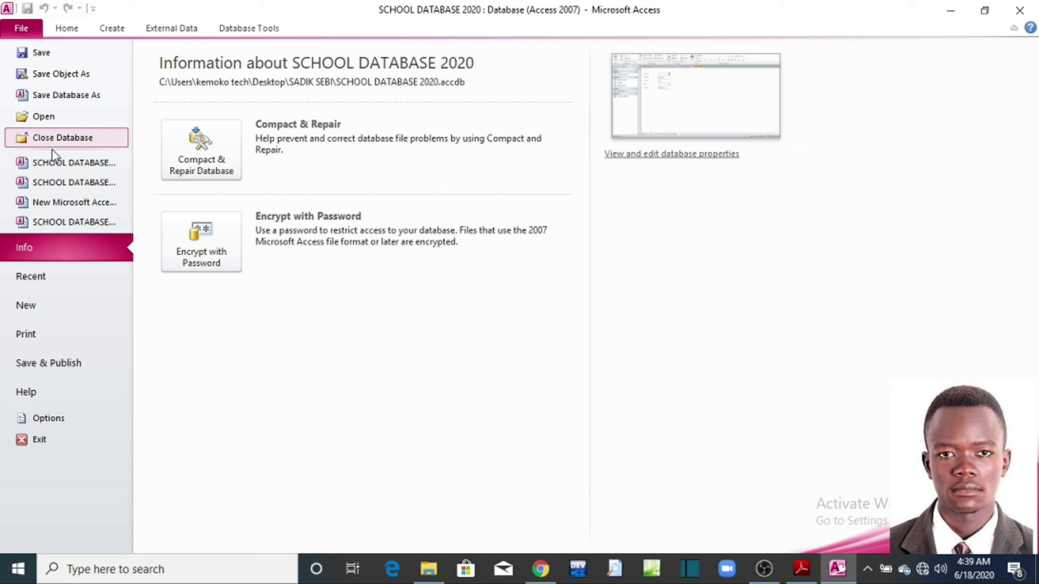
{"action": "left_click", "coordinate": [45, 338]}
{"action": "left_click", "coordinate": [245, 235]}
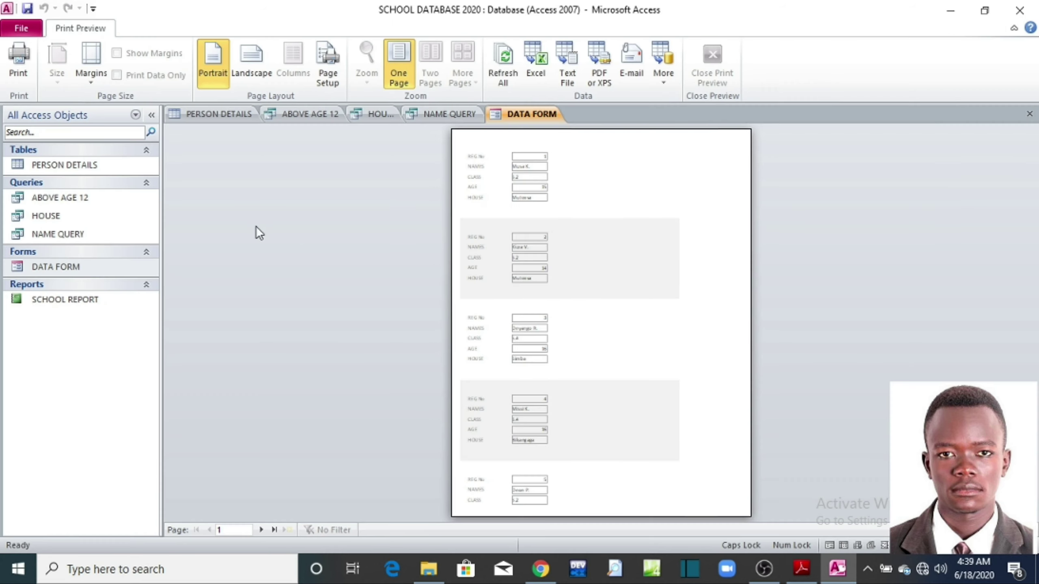
{"action": "left_click", "coordinate": [586, 277]}
{"action": "scroll", "coordinate": [586, 277], "scroll_direction": "up", "scroll_amount": 3}
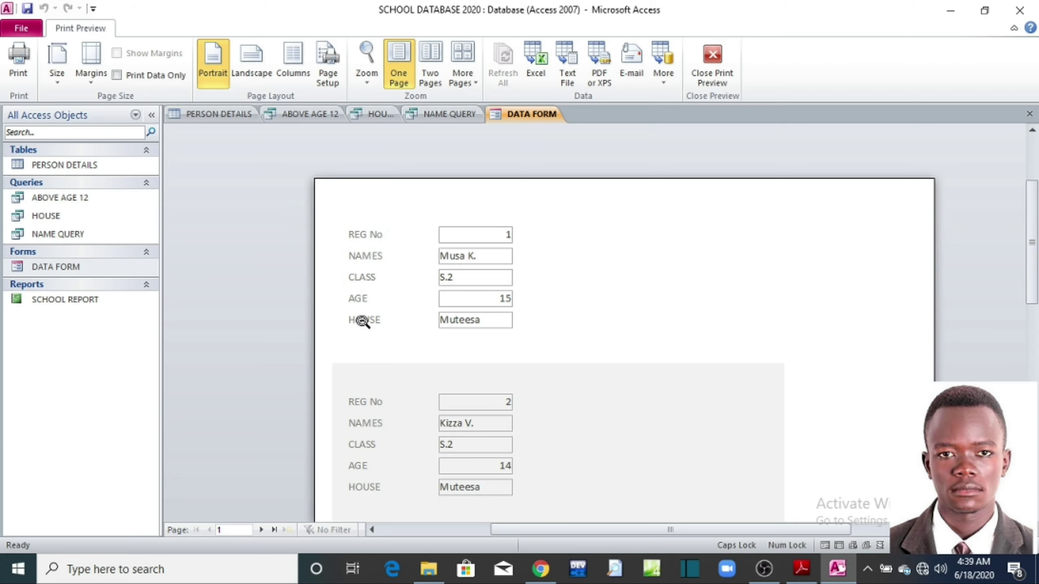
{"action": "scroll", "coordinate": [464, 394], "scroll_direction": "down", "scroll_amount": 1}
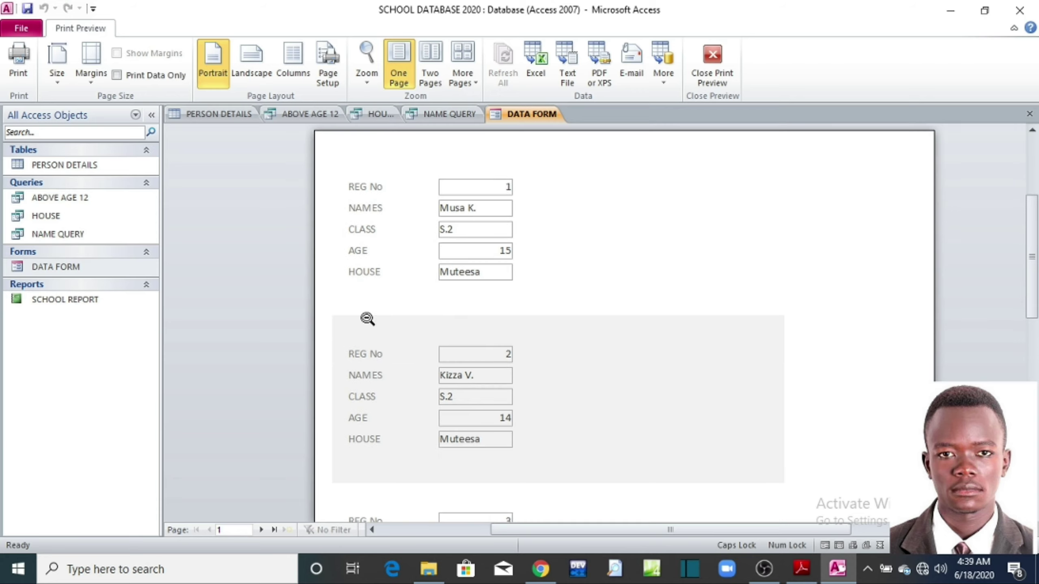
{"action": "scroll", "coordinate": [486, 349], "scroll_direction": "down", "scroll_amount": 4}
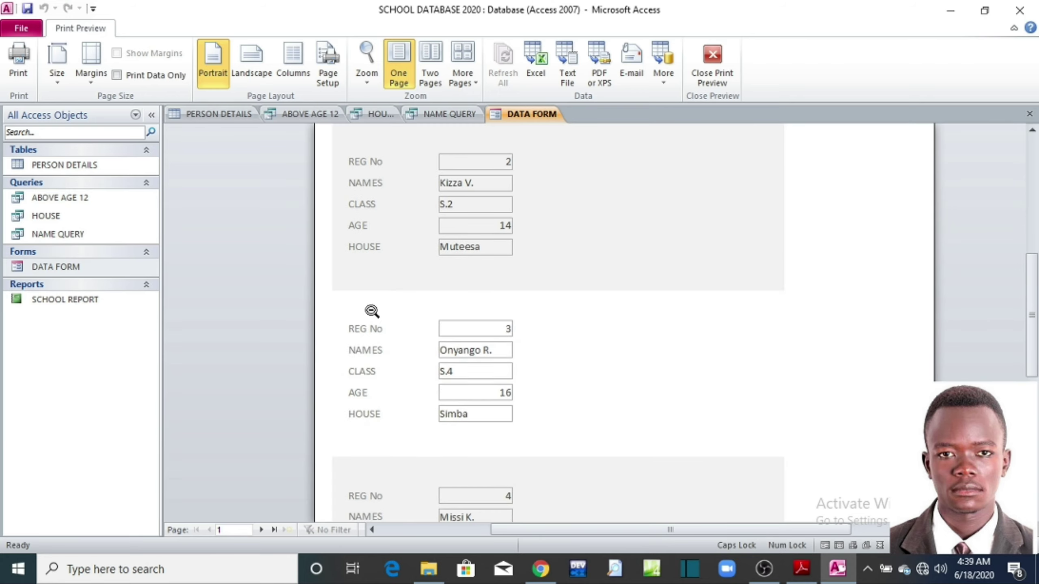
{"action": "scroll", "coordinate": [440, 282], "scroll_direction": "down", "scroll_amount": 2}
{"action": "scroll", "coordinate": [440, 285], "scroll_direction": "down", "scroll_amount": 3}
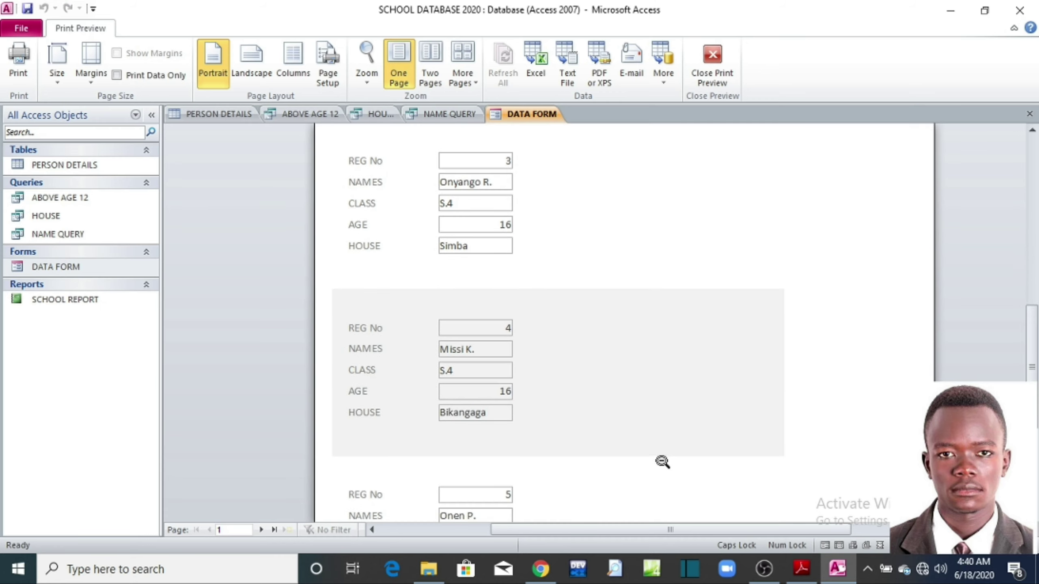
{"action": "scroll", "coordinate": [494, 292], "scroll_direction": "down", "scroll_amount": 5}
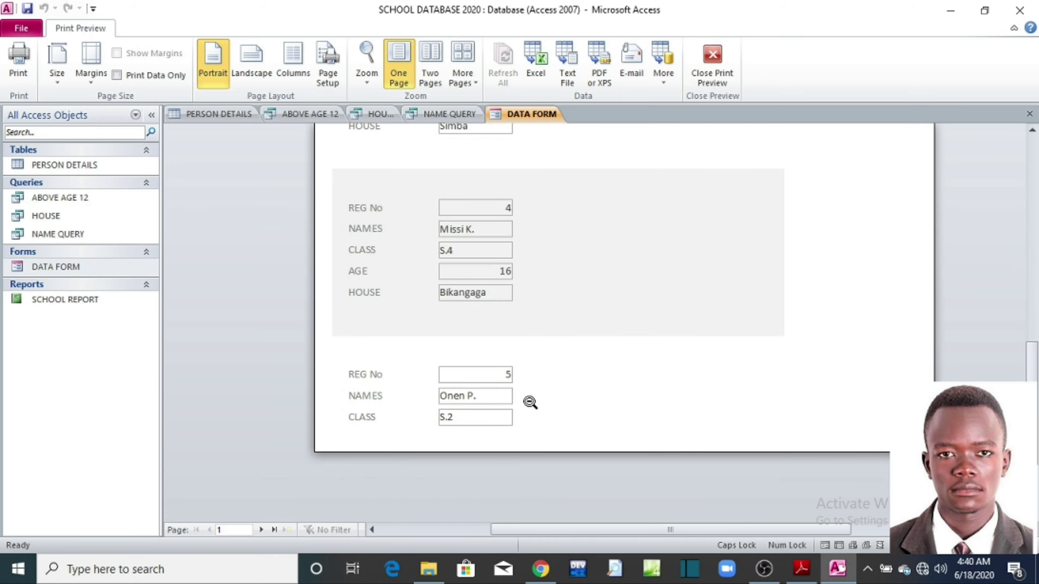
Step: Move through the preview to check pages 2 and 3 of the DATA FORM
{"action": "left_click", "coordinate": [261, 530]}
{"action": "scroll", "coordinate": [482, 448], "scroll_direction": "up", "scroll_amount": 8}
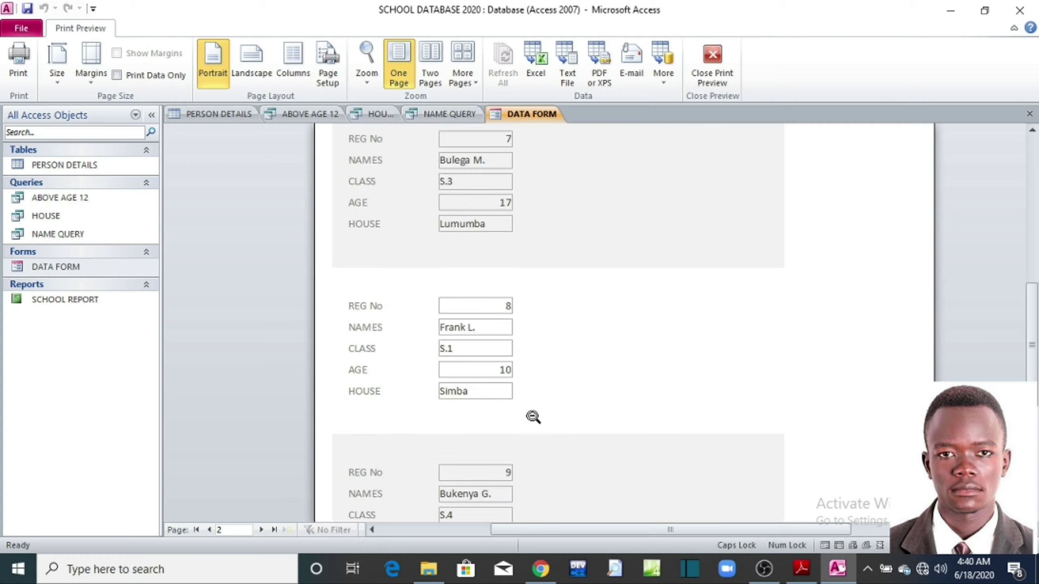
{"action": "scroll", "coordinate": [535, 412], "scroll_direction": "down", "scroll_amount": 3}
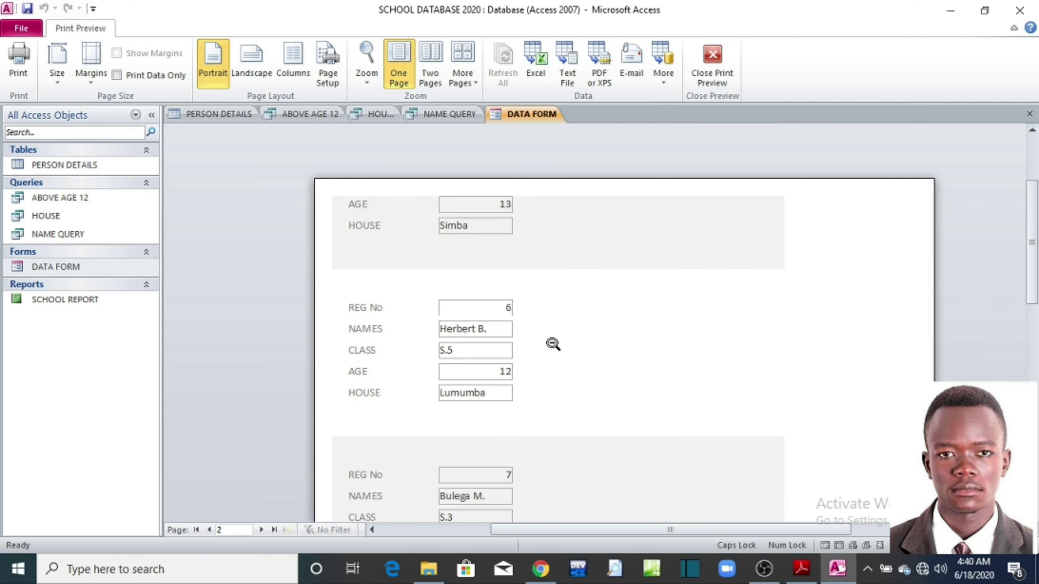
{"action": "scroll", "coordinate": [503, 383], "scroll_direction": "down", "scroll_amount": 10}
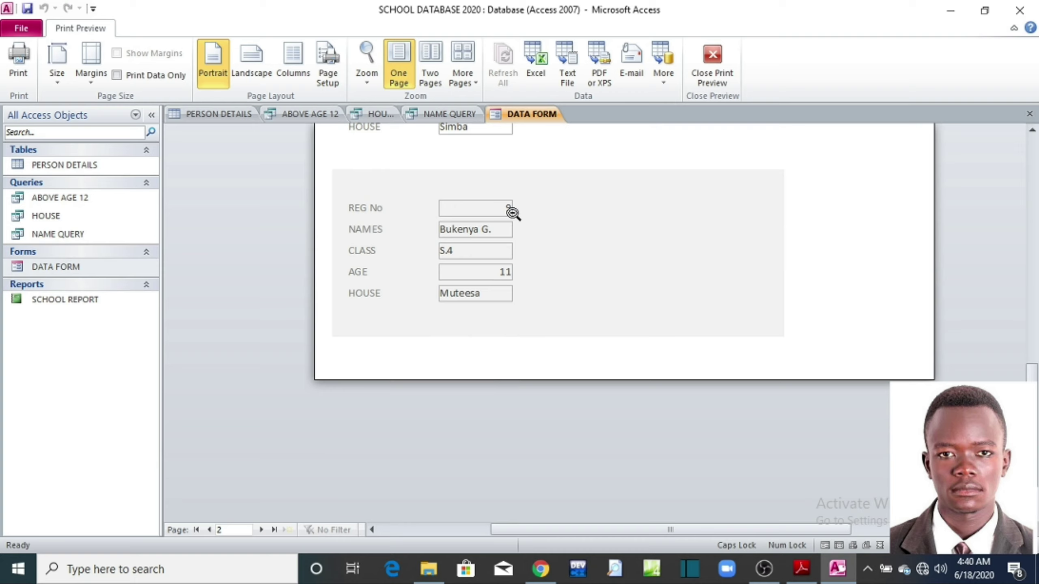
{"action": "left_click", "coordinate": [260, 529]}
{"action": "scroll", "coordinate": [544, 360], "scroll_direction": "up", "scroll_amount": 5}
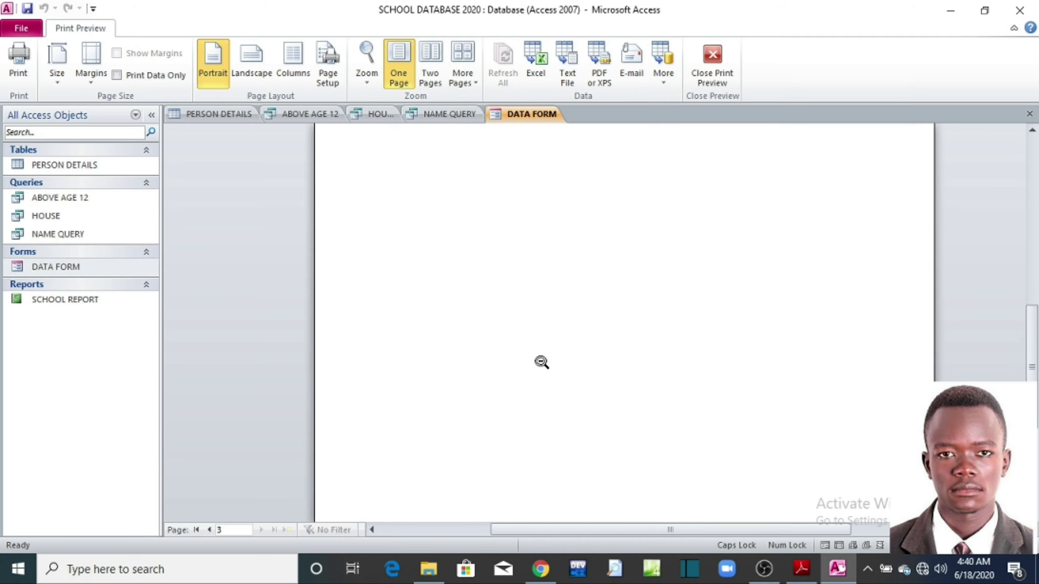
{"action": "scroll", "coordinate": [554, 360], "scroll_direction": "up", "scroll_amount": 2}
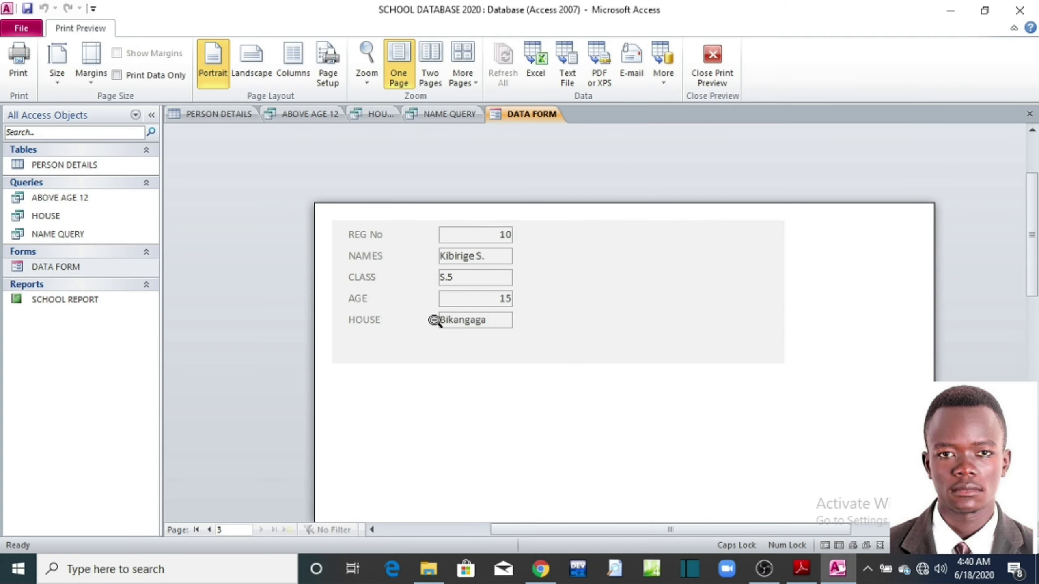
Step: Open SCHOOL REPORT and show it in Print Preview
{"action": "double_click", "coordinate": [77, 299]}
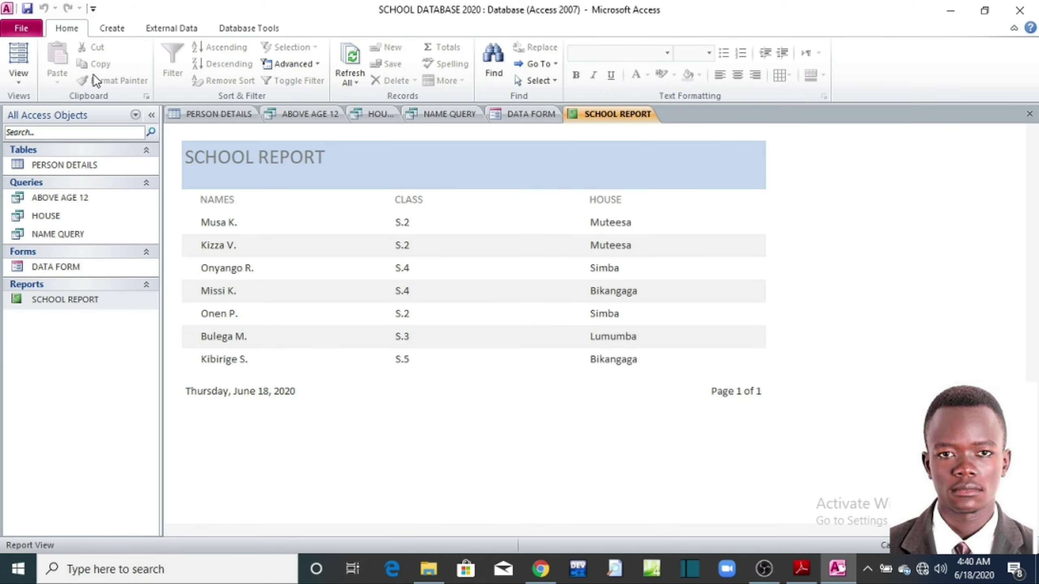
{"action": "left_click", "coordinate": [21, 28]}
{"action": "left_click", "coordinate": [61, 332]}
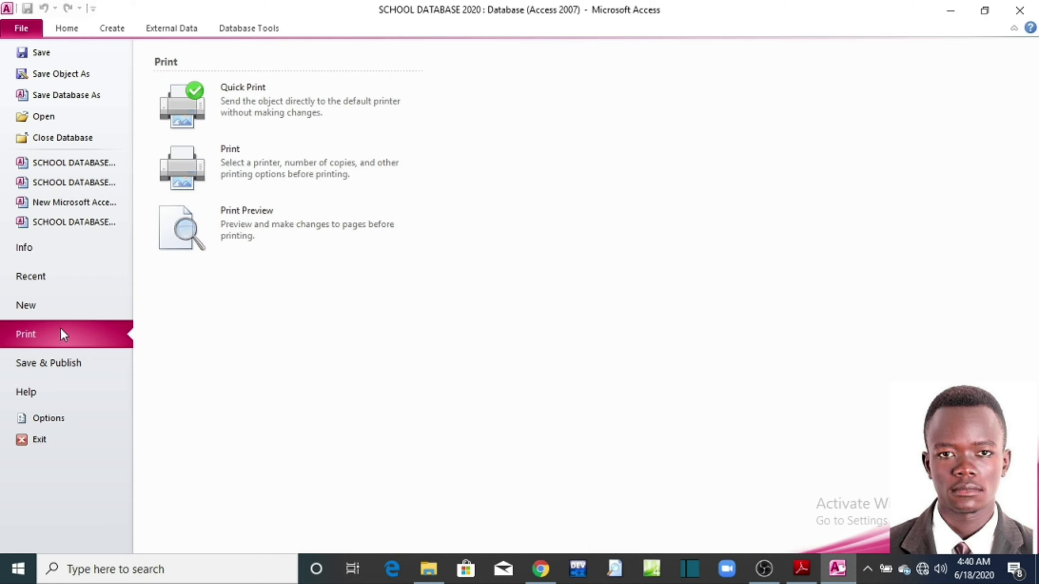
{"action": "left_click", "coordinate": [225, 239]}
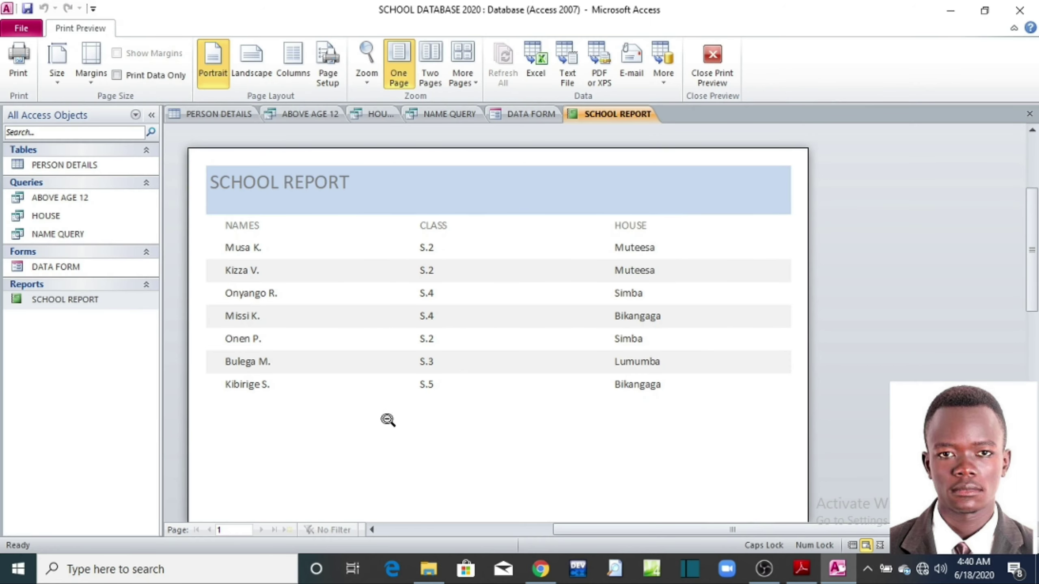
{"action": "scroll", "coordinate": [482, 413], "scroll_direction": "down", "scroll_amount": 10}
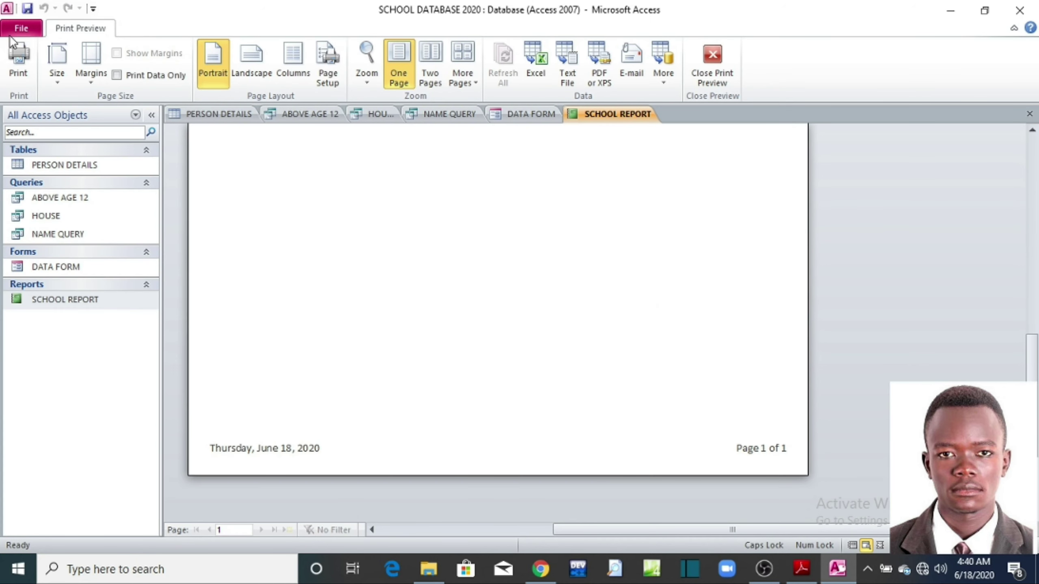
Step: Open the Print dialog, cancel without printing, then switch to the exercise sheet PDF
{"action": "left_click", "coordinate": [19, 61]}
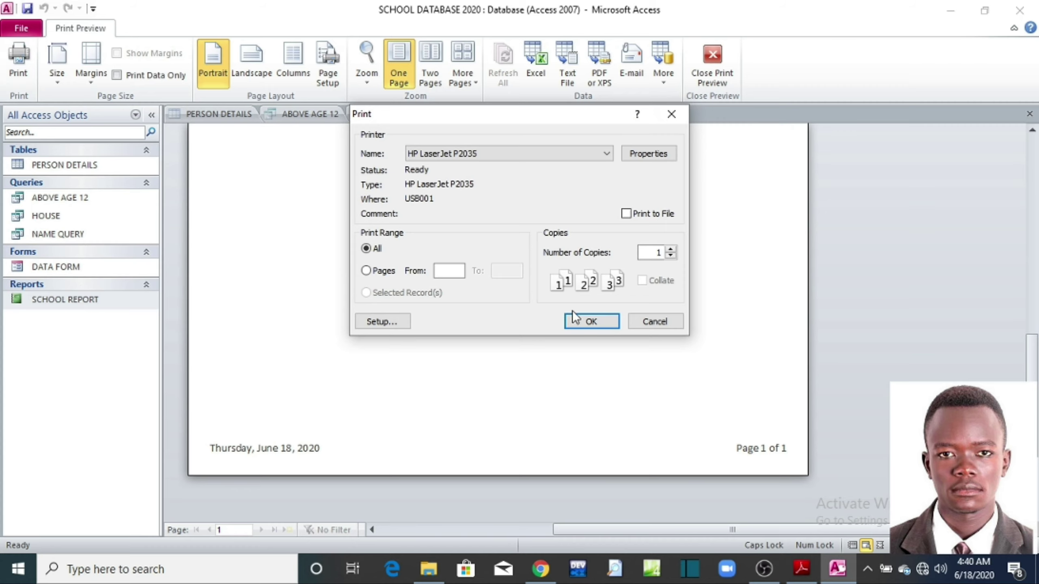
{"action": "left_click", "coordinate": [672, 321]}
{"action": "scroll", "coordinate": [677, 323], "scroll_direction": "up", "scroll_amount": 5}
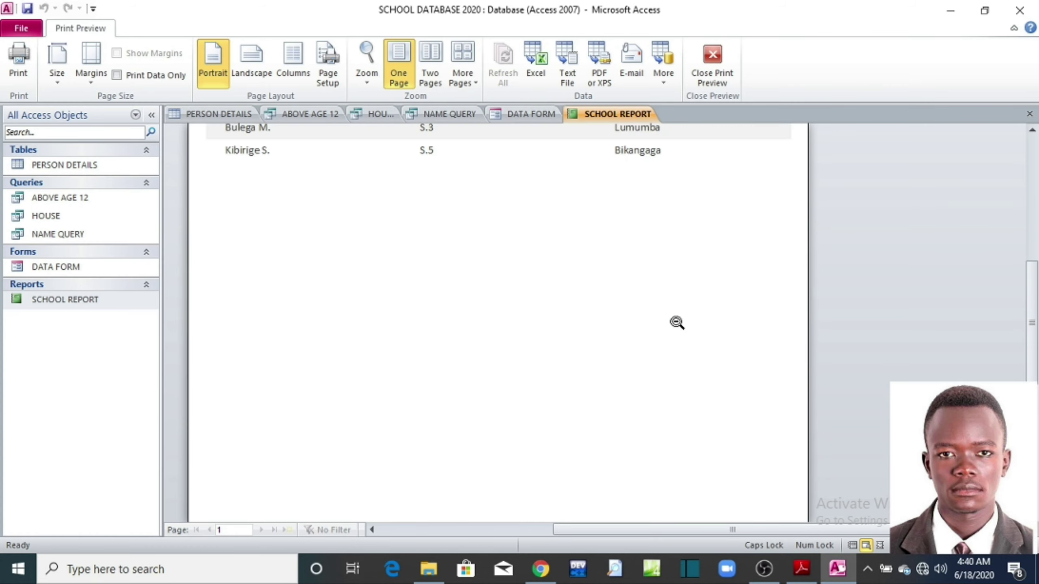
{"action": "scroll", "coordinate": [677, 323], "scroll_direction": "up", "scroll_amount": 6}
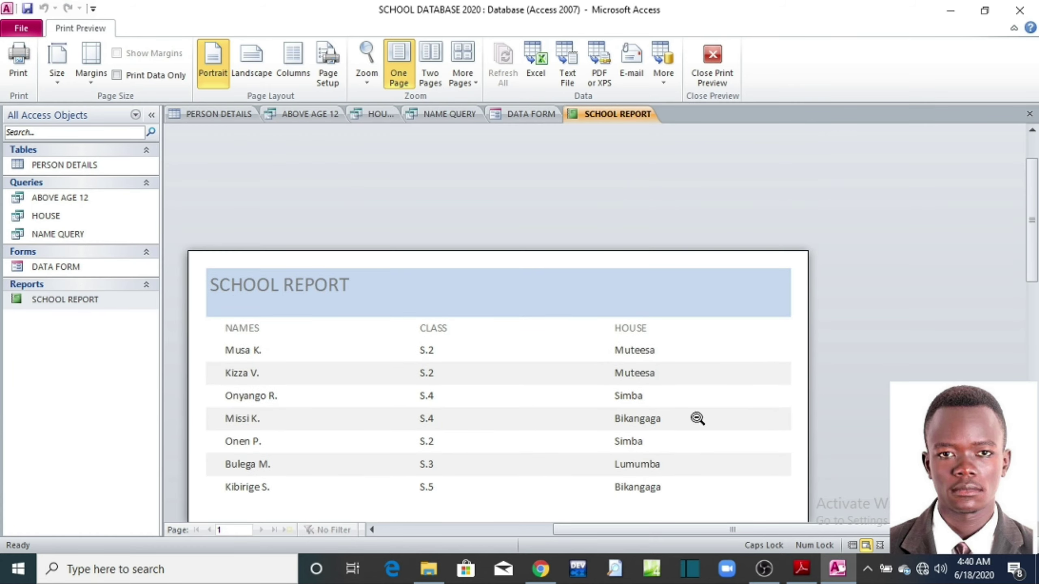
{"action": "left_click", "coordinate": [801, 568]}
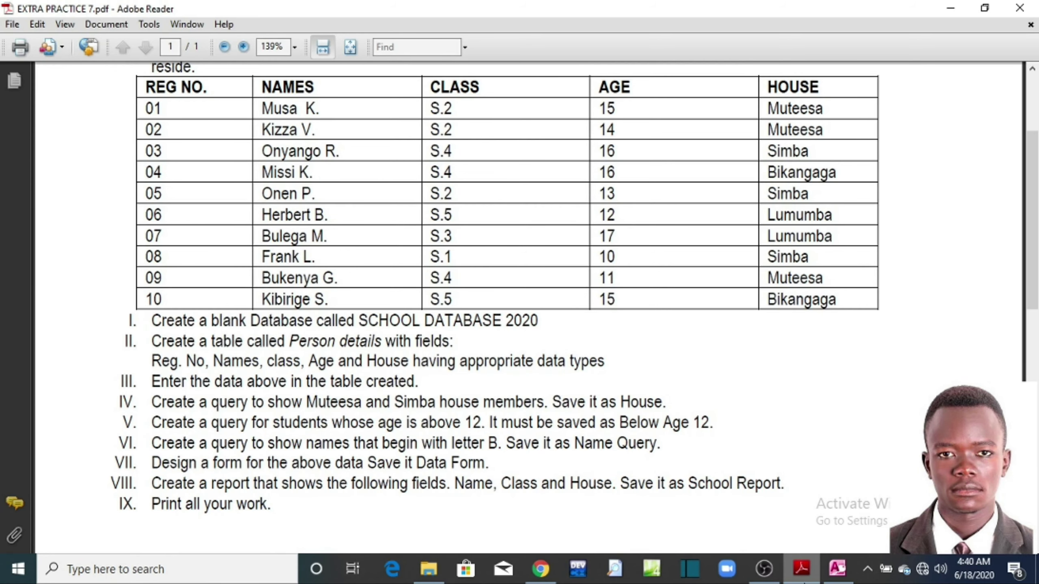
Step: Return to Access with Alt+Tab, then minimize Access and File Explorer to reveal the desktop
{"action": "key", "text": "alt+Tab"}
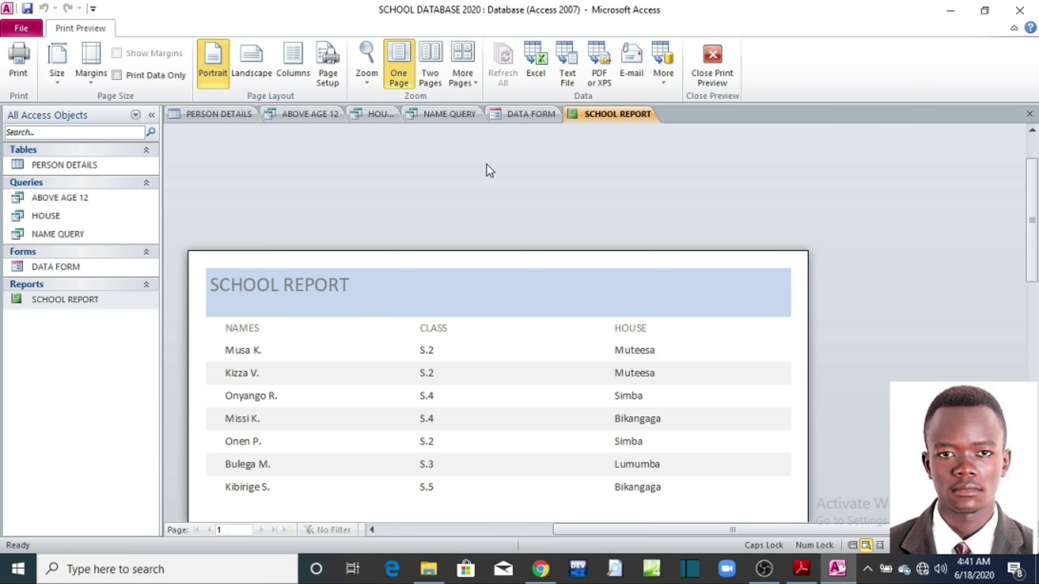
{"action": "left_click", "coordinate": [950, 10]}
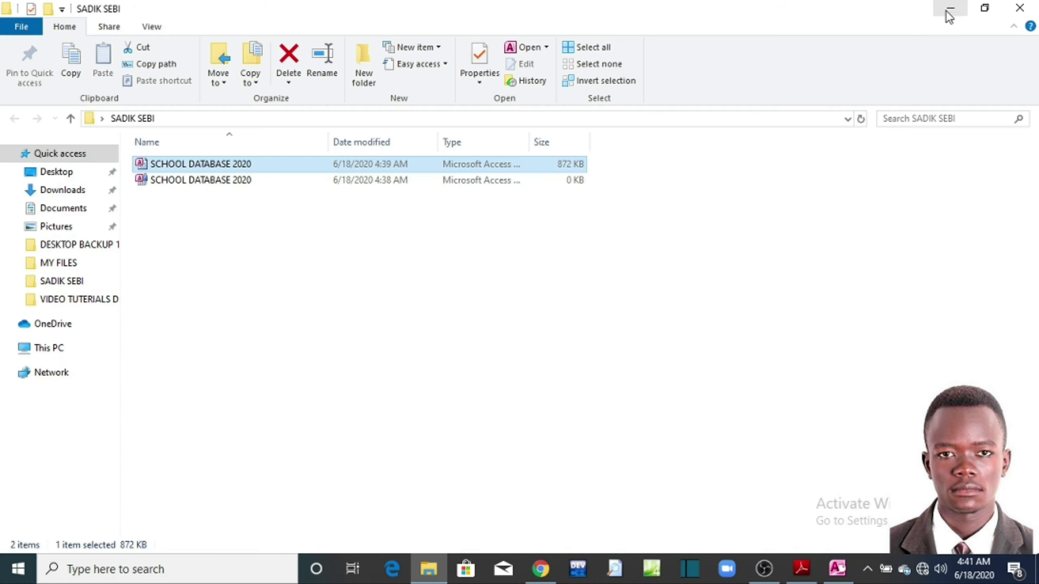
{"action": "left_click", "coordinate": [949, 8]}
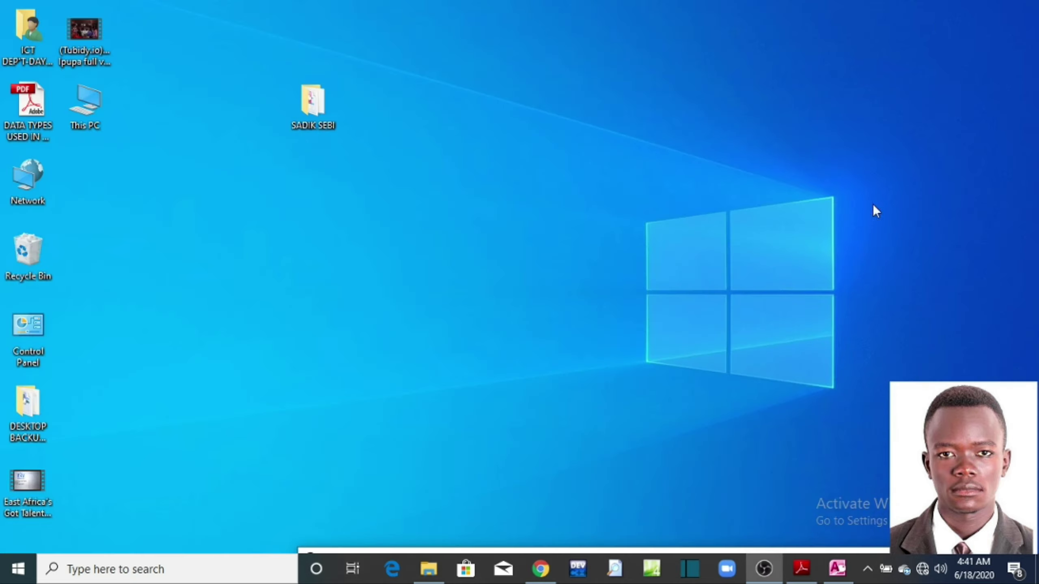